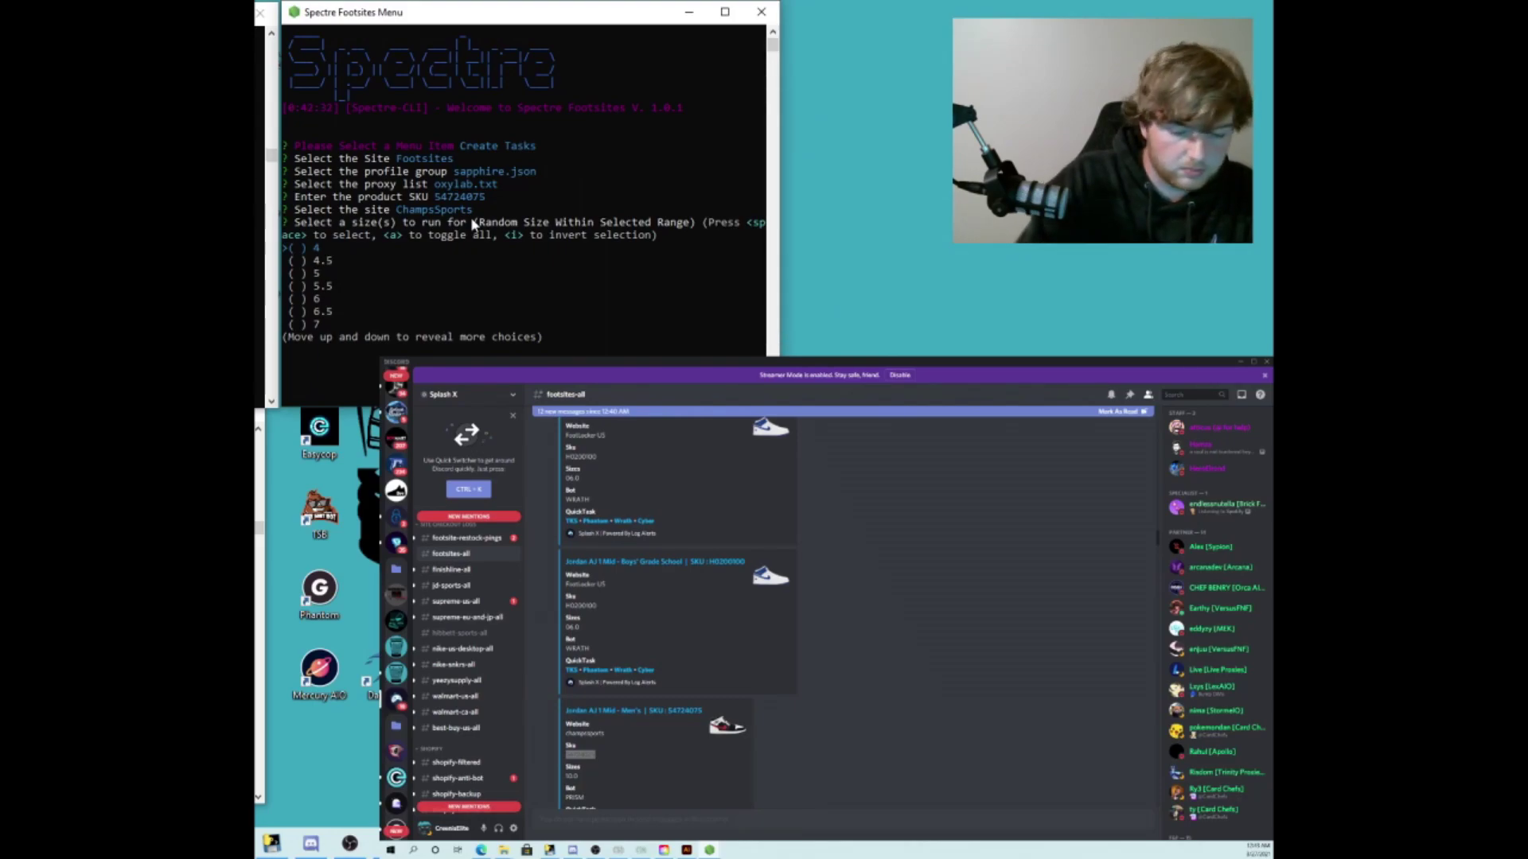
- Select sizes 9, 9.5, 10, 10.5, 11, 11.5, 12, 12.5 and 13 for the ChampsSports tasks
key(Down)
key(Down)
key(Down)
key(Down)
key(Down)
key(Down)
key(Down)
key(Down)
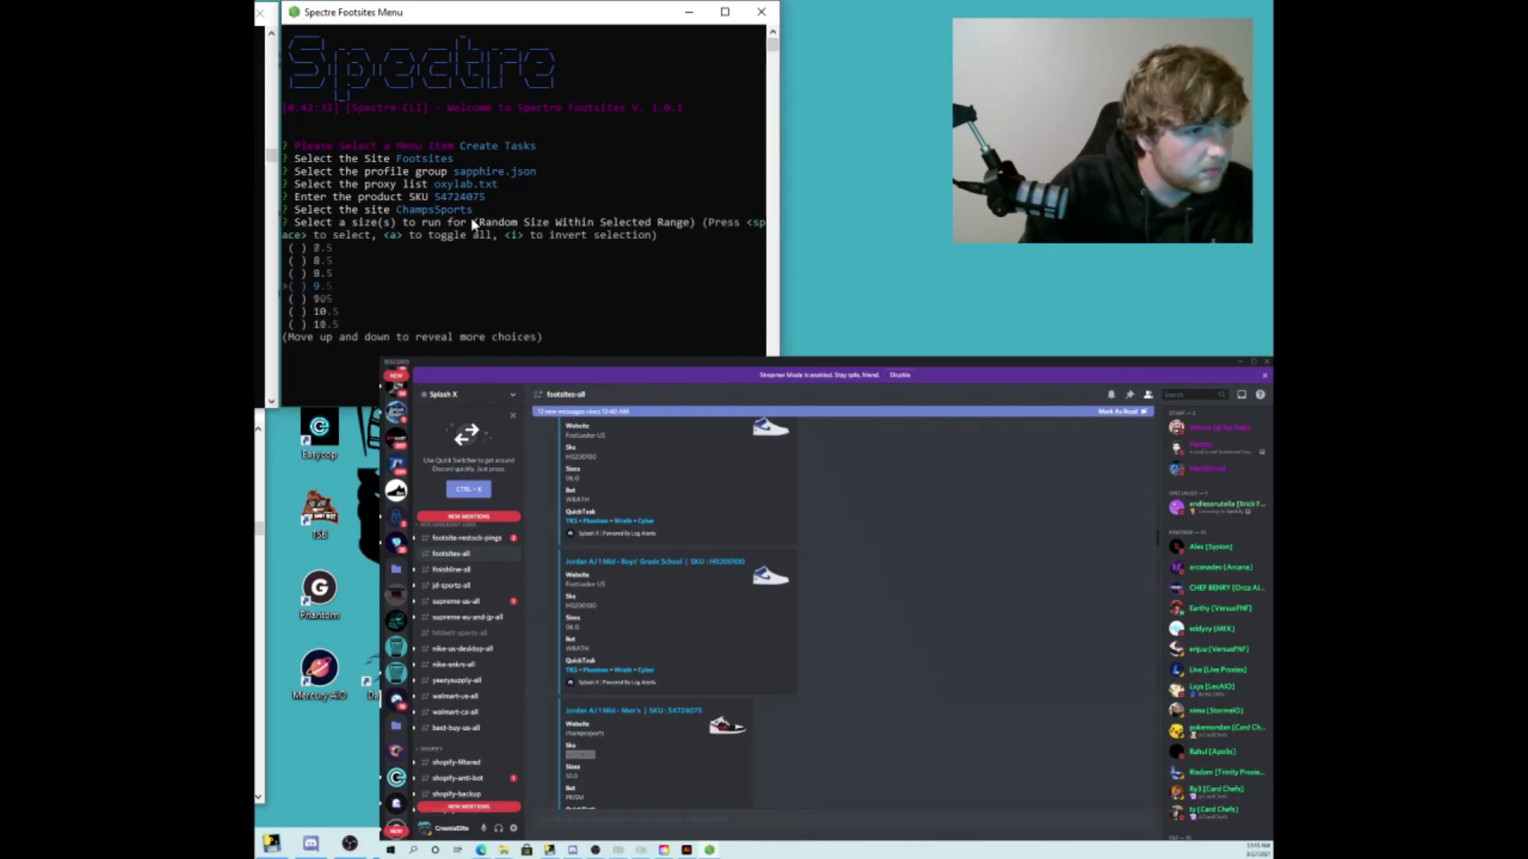
key(Return)
key(Down)
key(space)
key(Up)
key(space)
key(Up)
key(space)
key(Up)
key(space)
key(Up)
key(space)
key(Up)
key(space)
key(Up)
key(space)
key(Up)
key(space)
key(Up)
key(space)
key(Return)
- Set the task amount to 50 and name the task group yoyoyo
text(50)
key(Return)
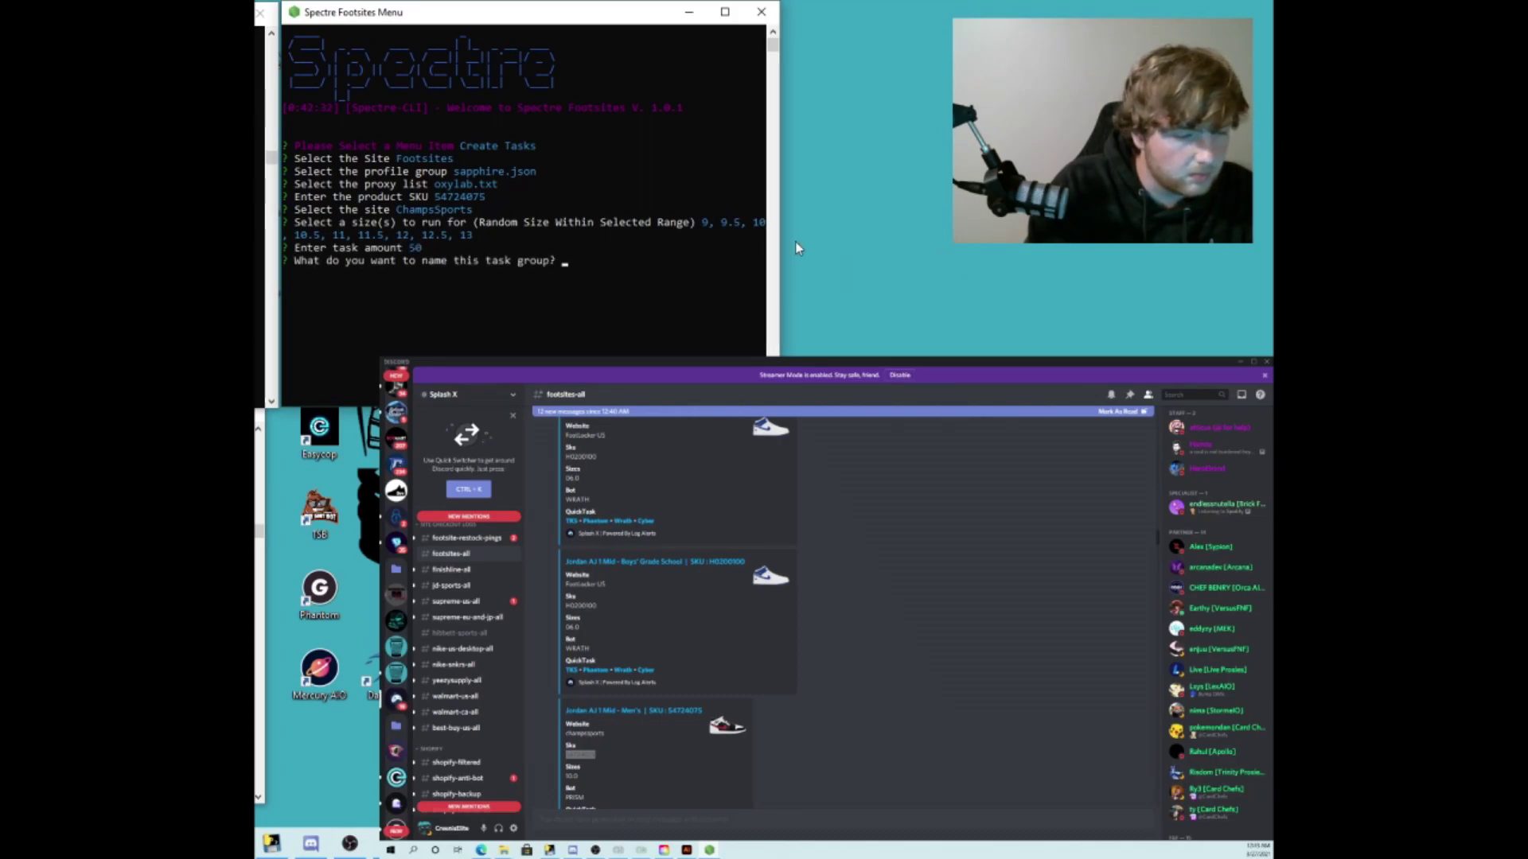
text(poopoo)
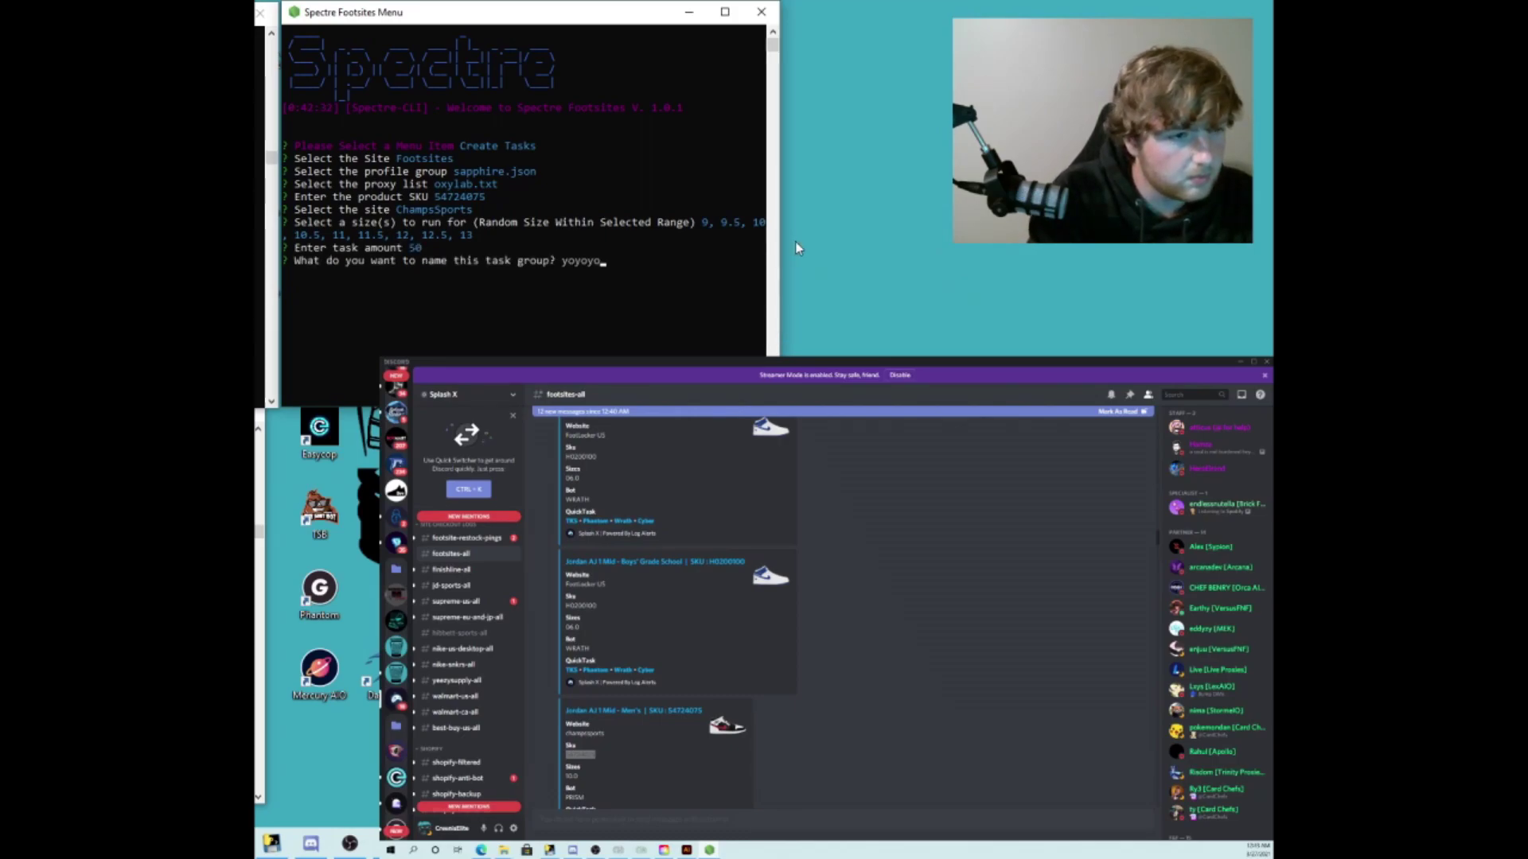
key(Return)
- Start the yoyoyo.json task group from Start Tasks
key(Return)
key(Down)
key(Up)
key(Up)
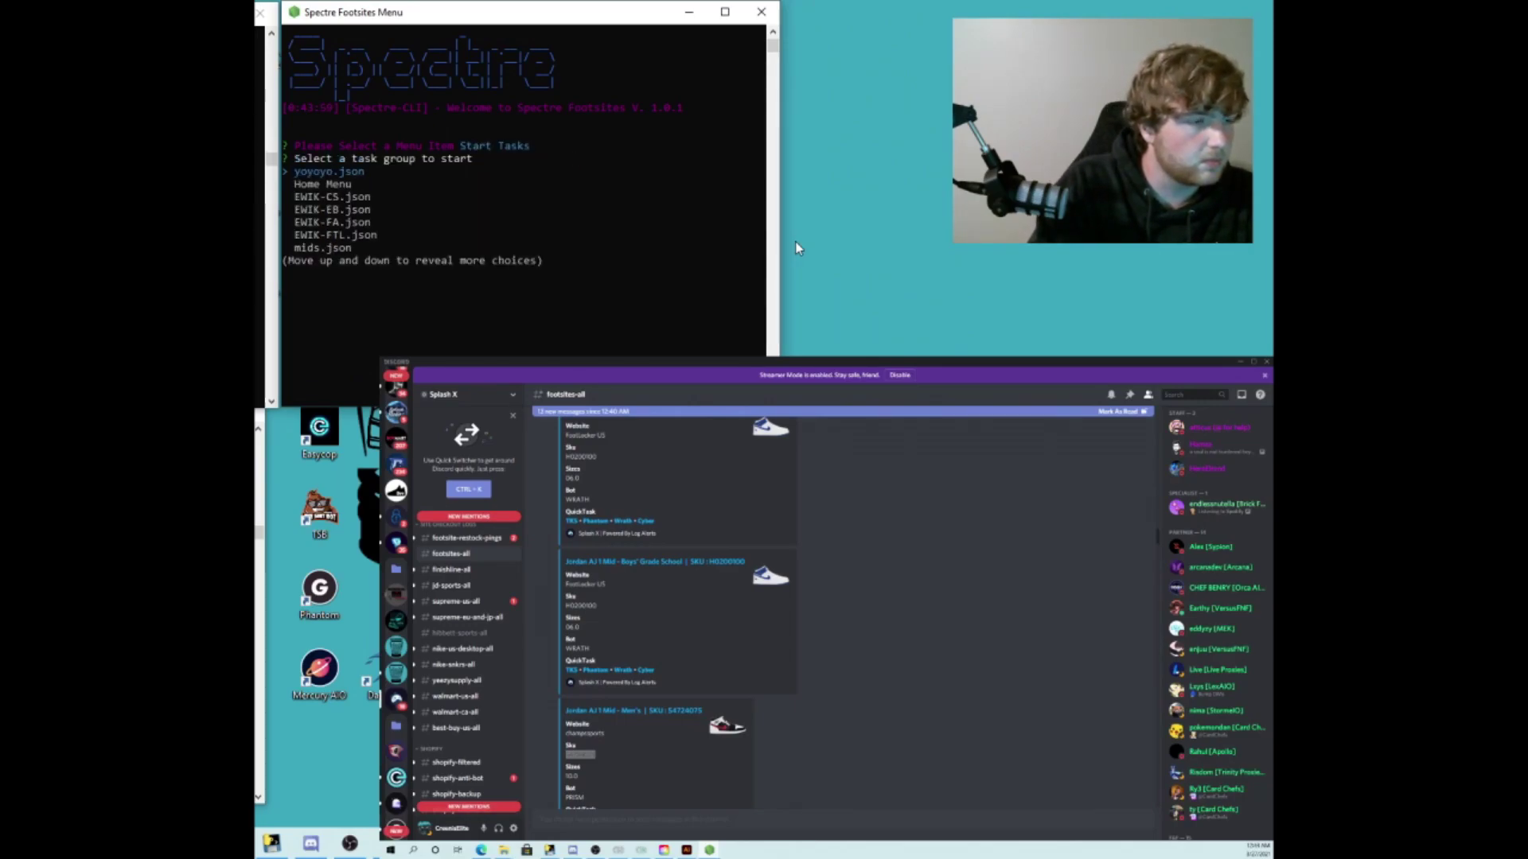
key(Return)
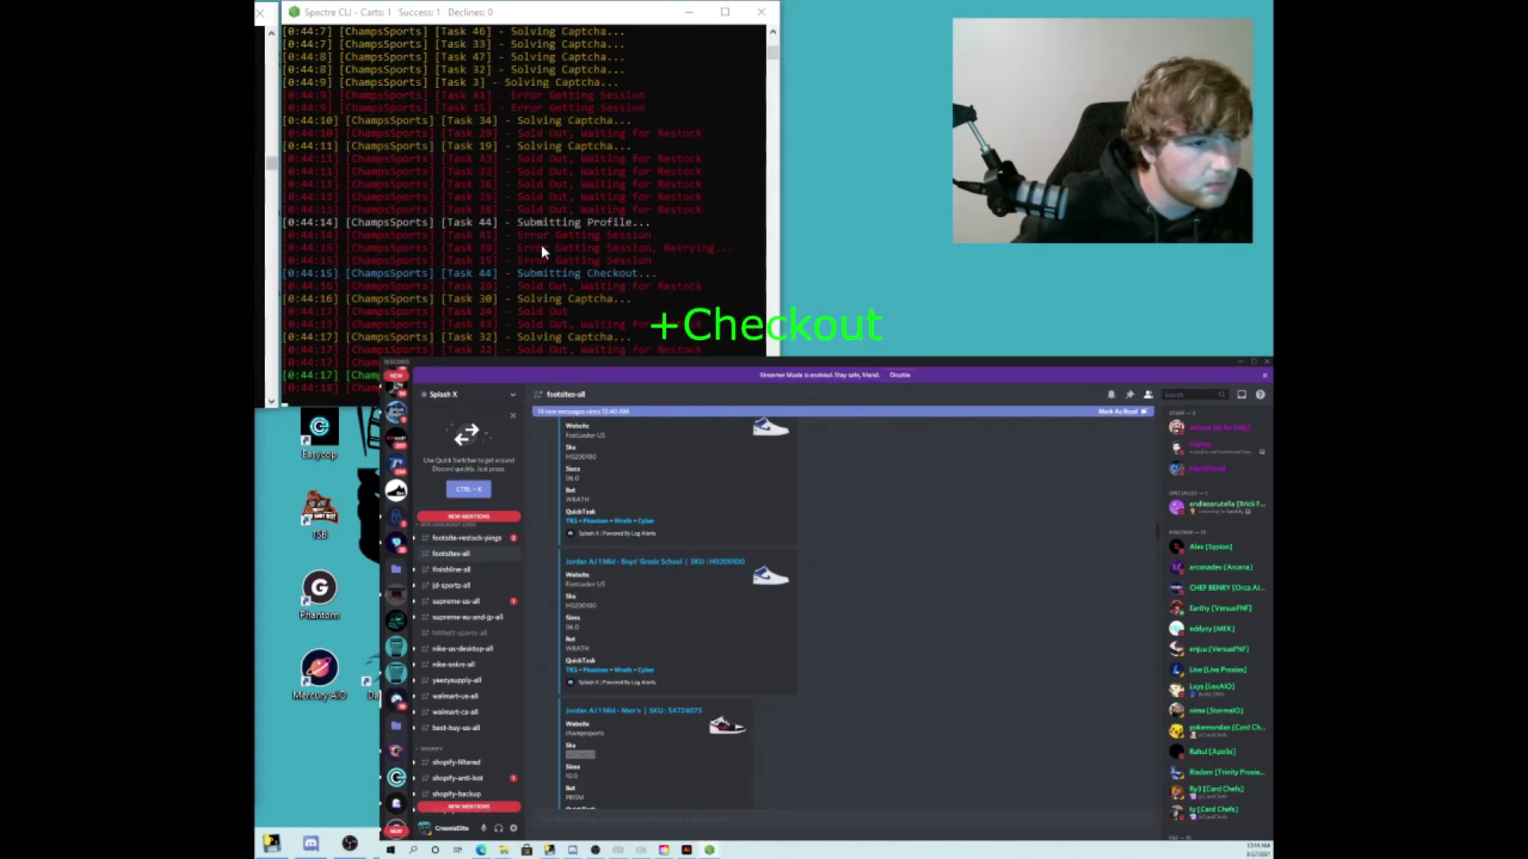
- Close the running Spectre windows and switch to another Discord server
click(261, 12)
click(761, 12)
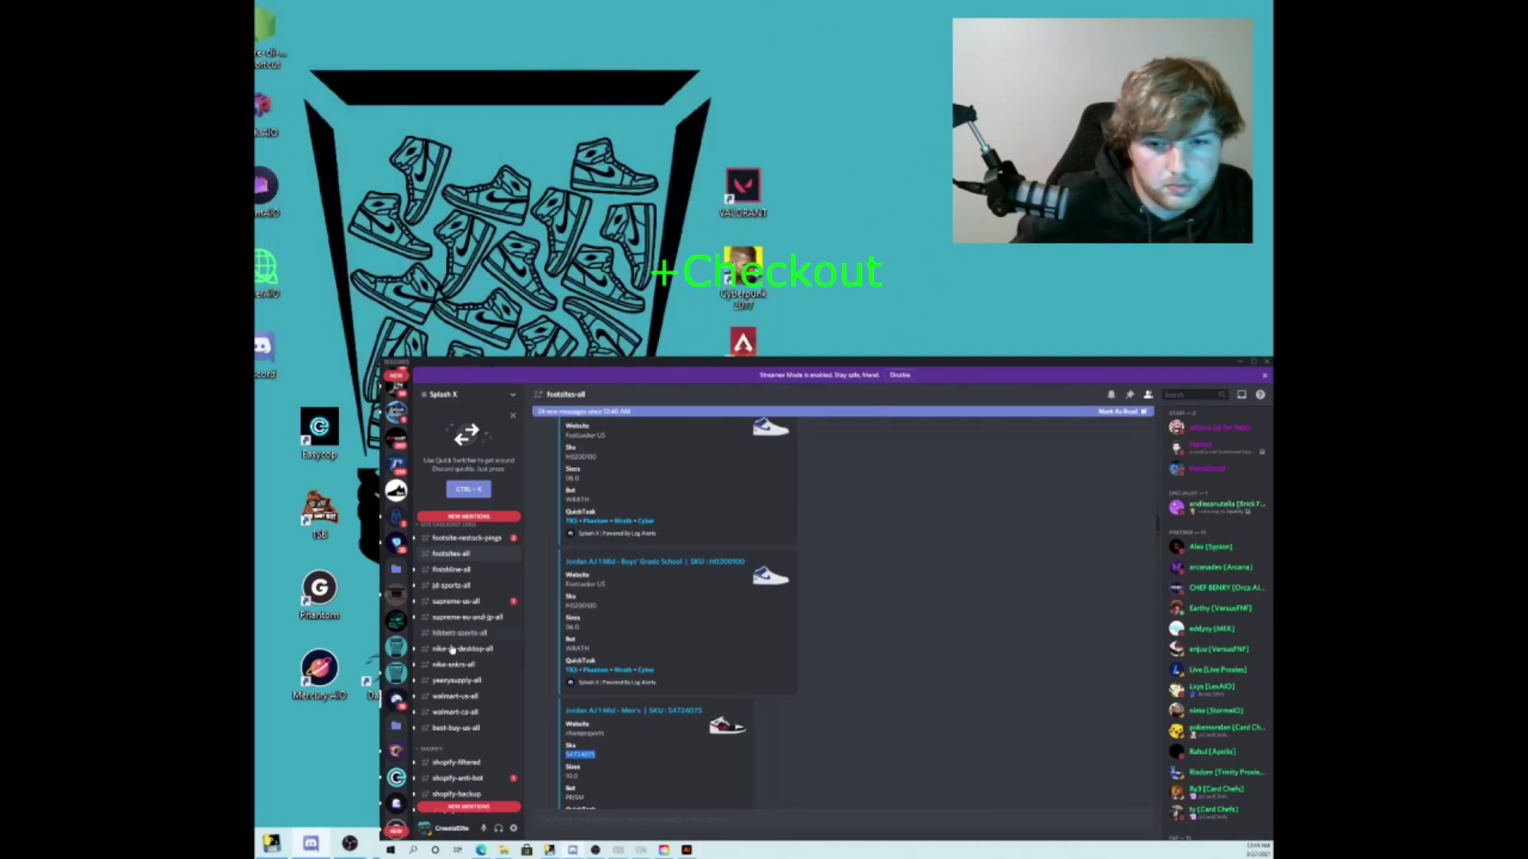
click(396, 593)
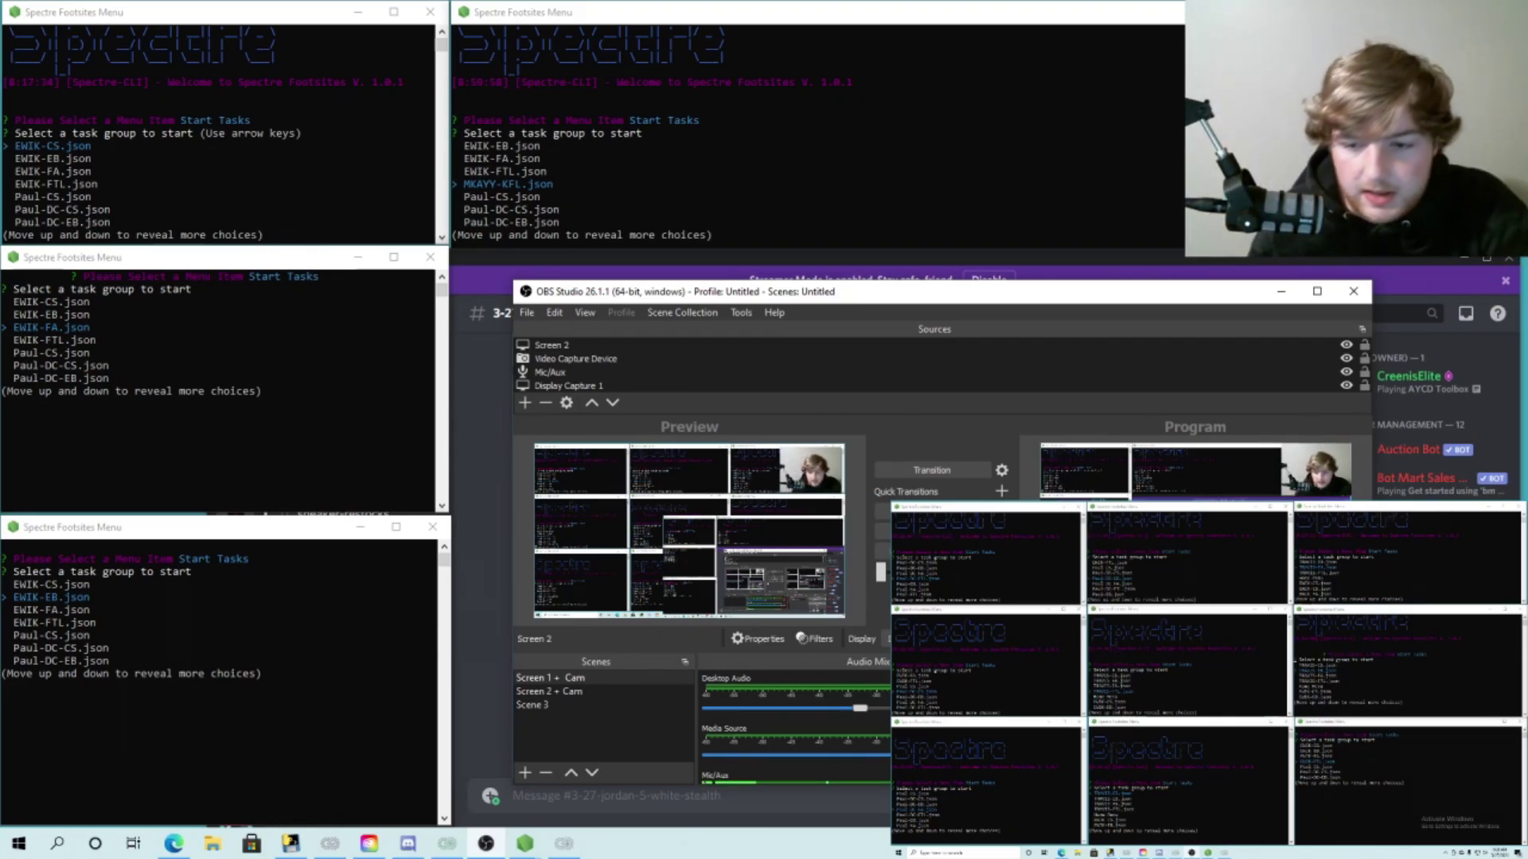
- Bring Discord to the front and examine the release dates, SKUs and site links in the 3-27-jordan-5-white-stealth channel
click(499, 502)
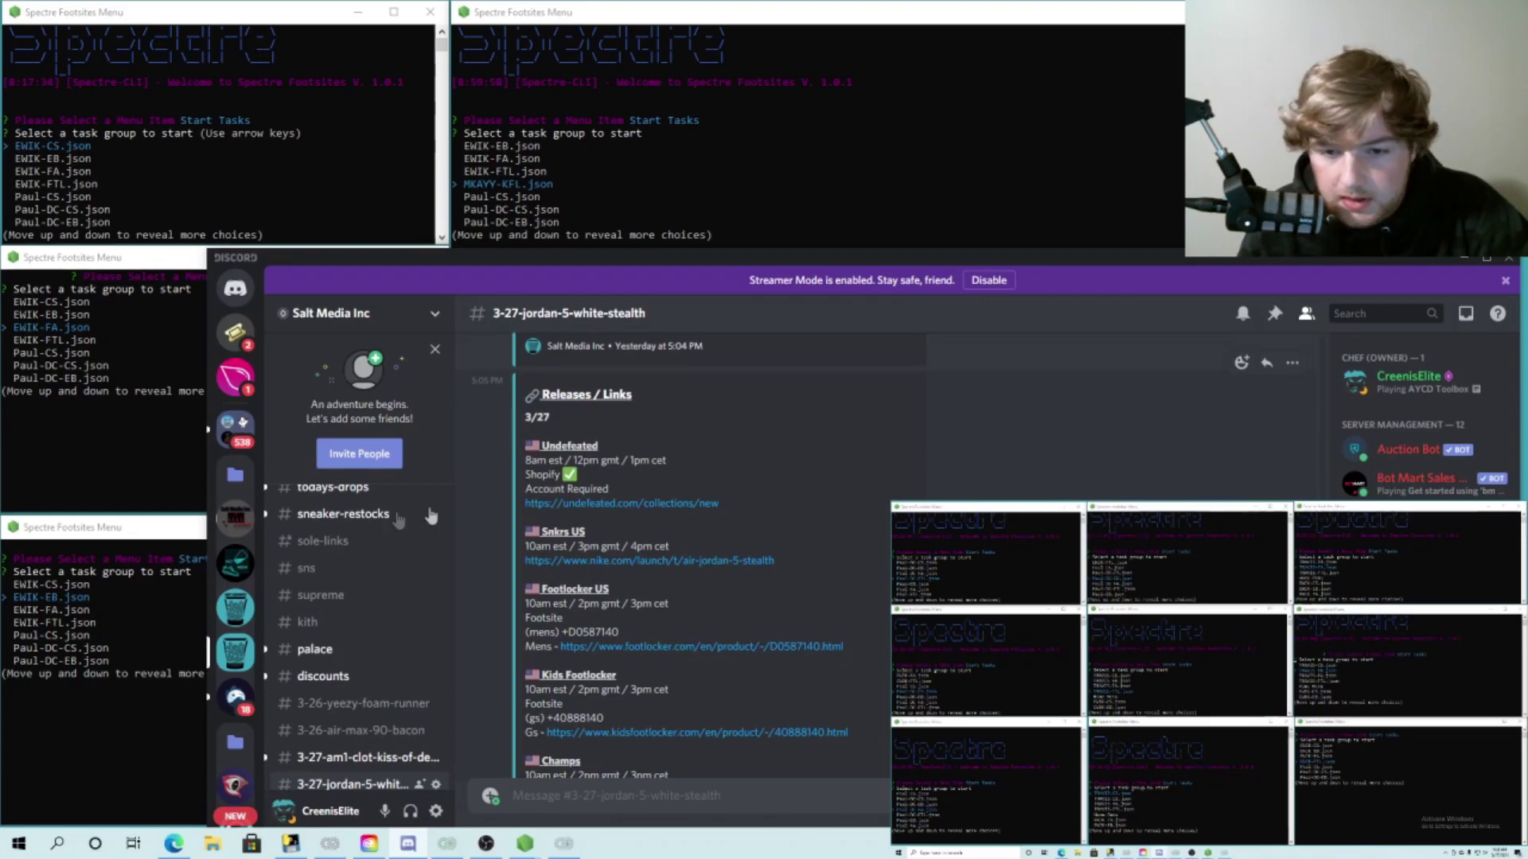
scroll(430, 541, down, 2)
scroll(686, 600, up, 10)
scroll(681, 592, down, 5)
scroll(675, 586, down, 4)
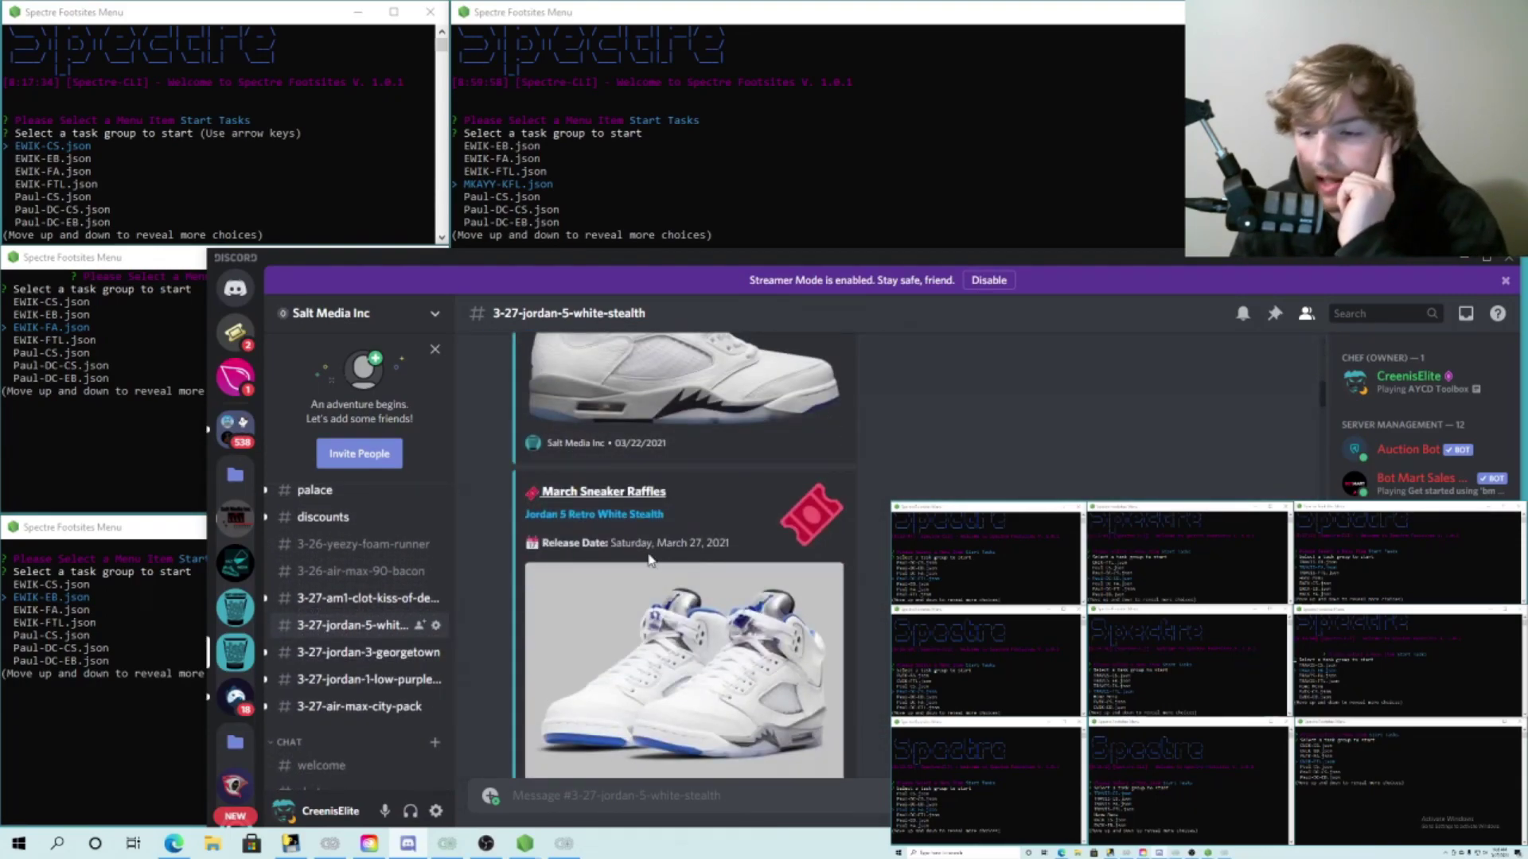
scroll(648, 559, down, 10)
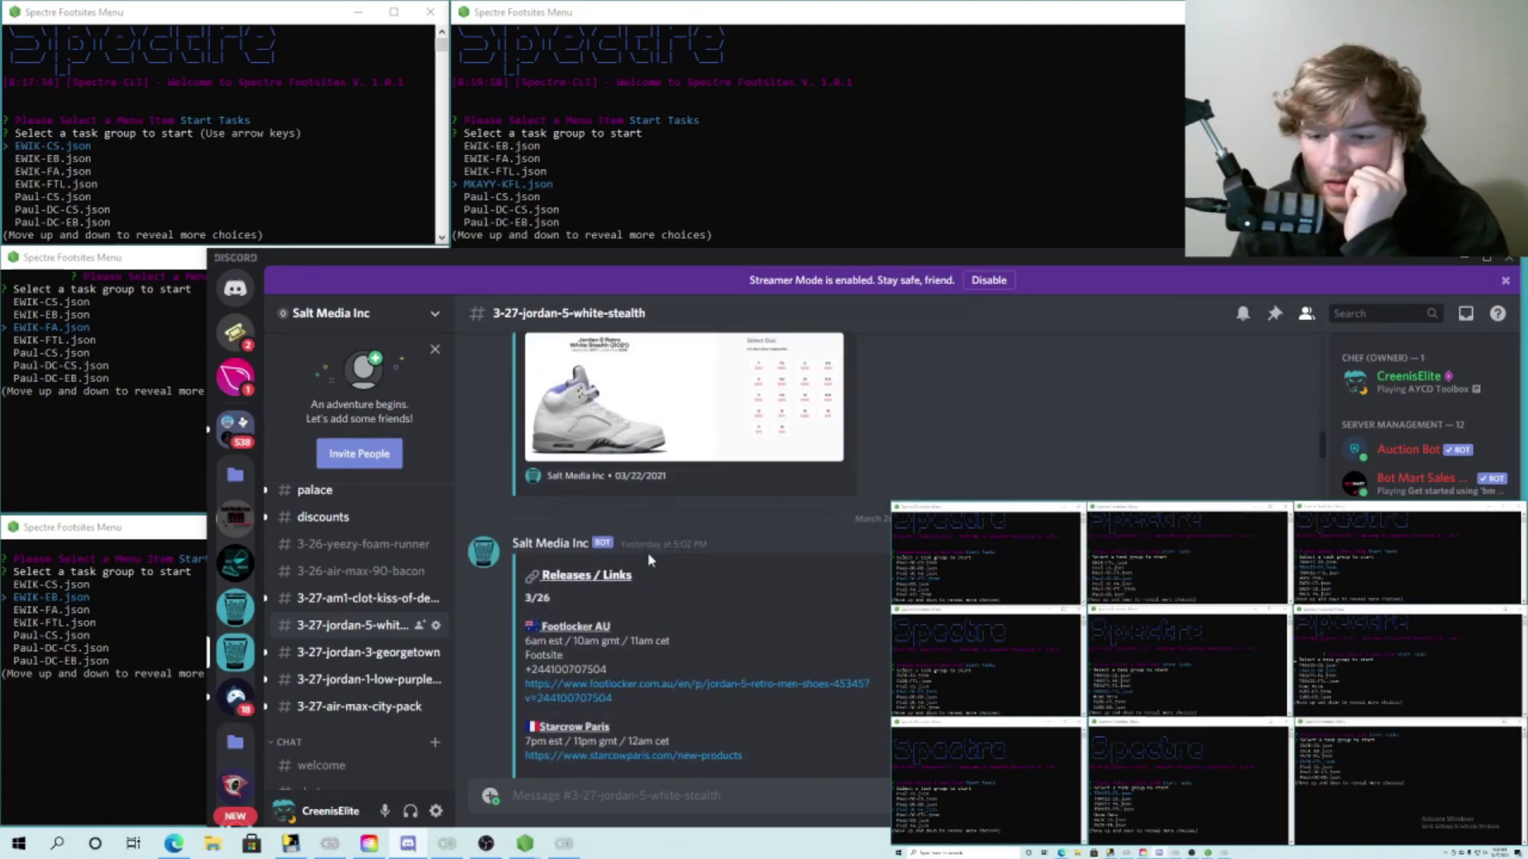
scroll(649, 560, down, 10)
scroll(648, 560, down, 1)
scroll(649, 559, down, 15)
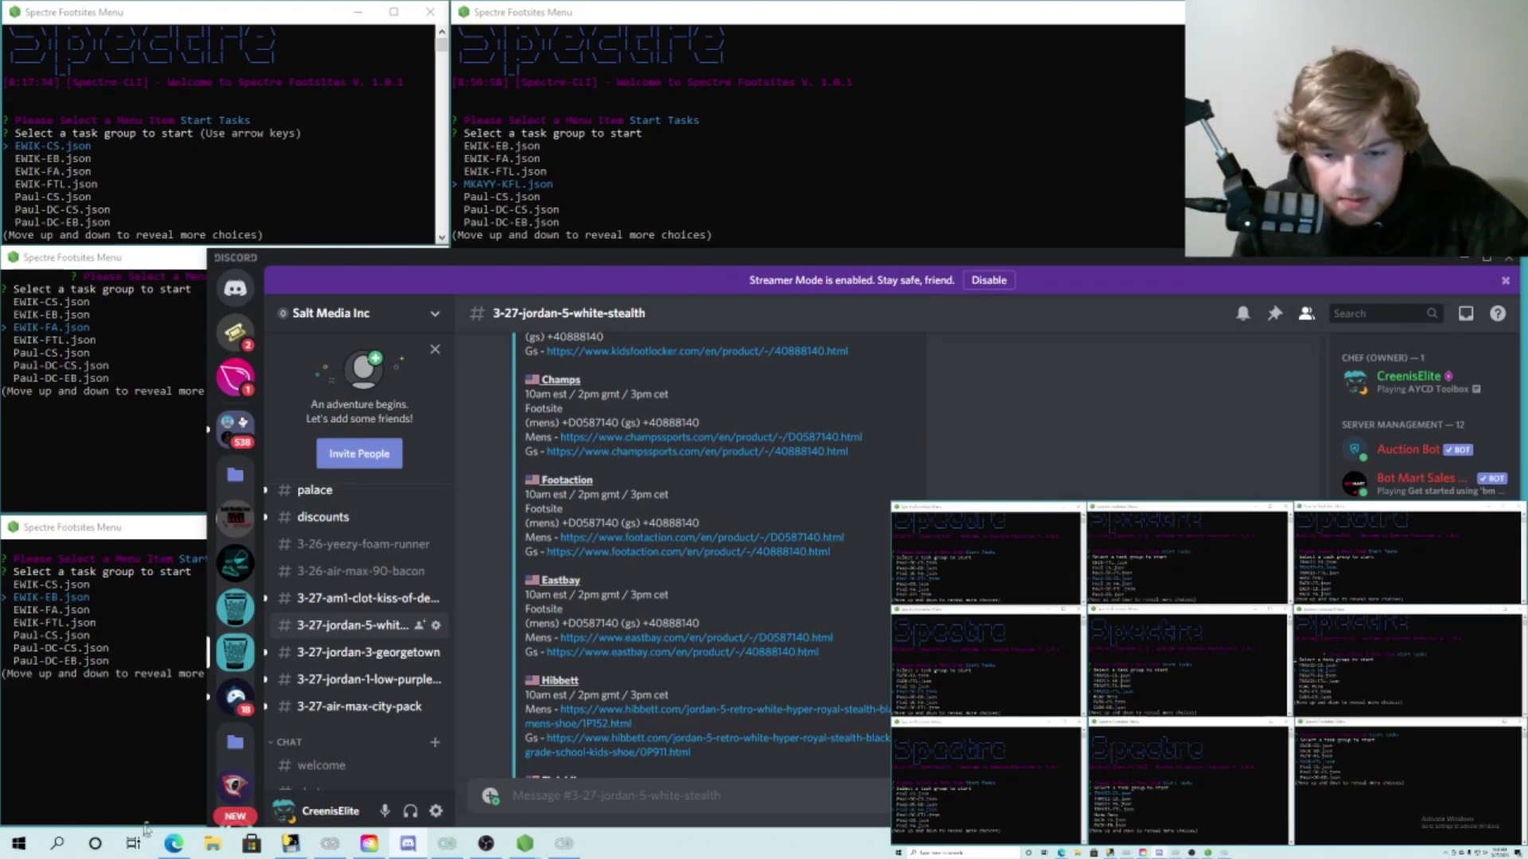
click(213, 847)
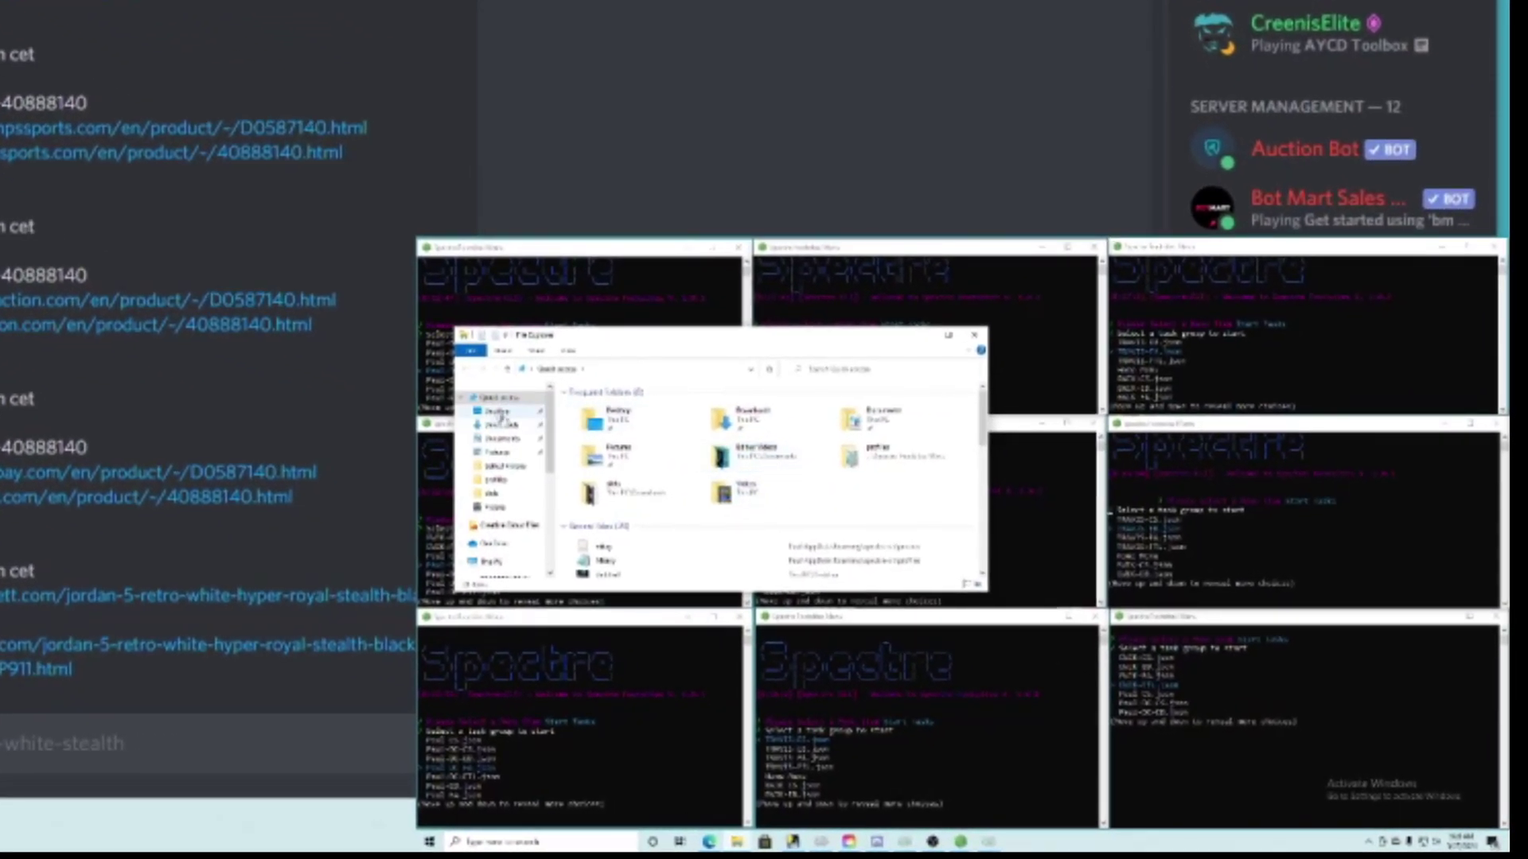
click(561, 439)
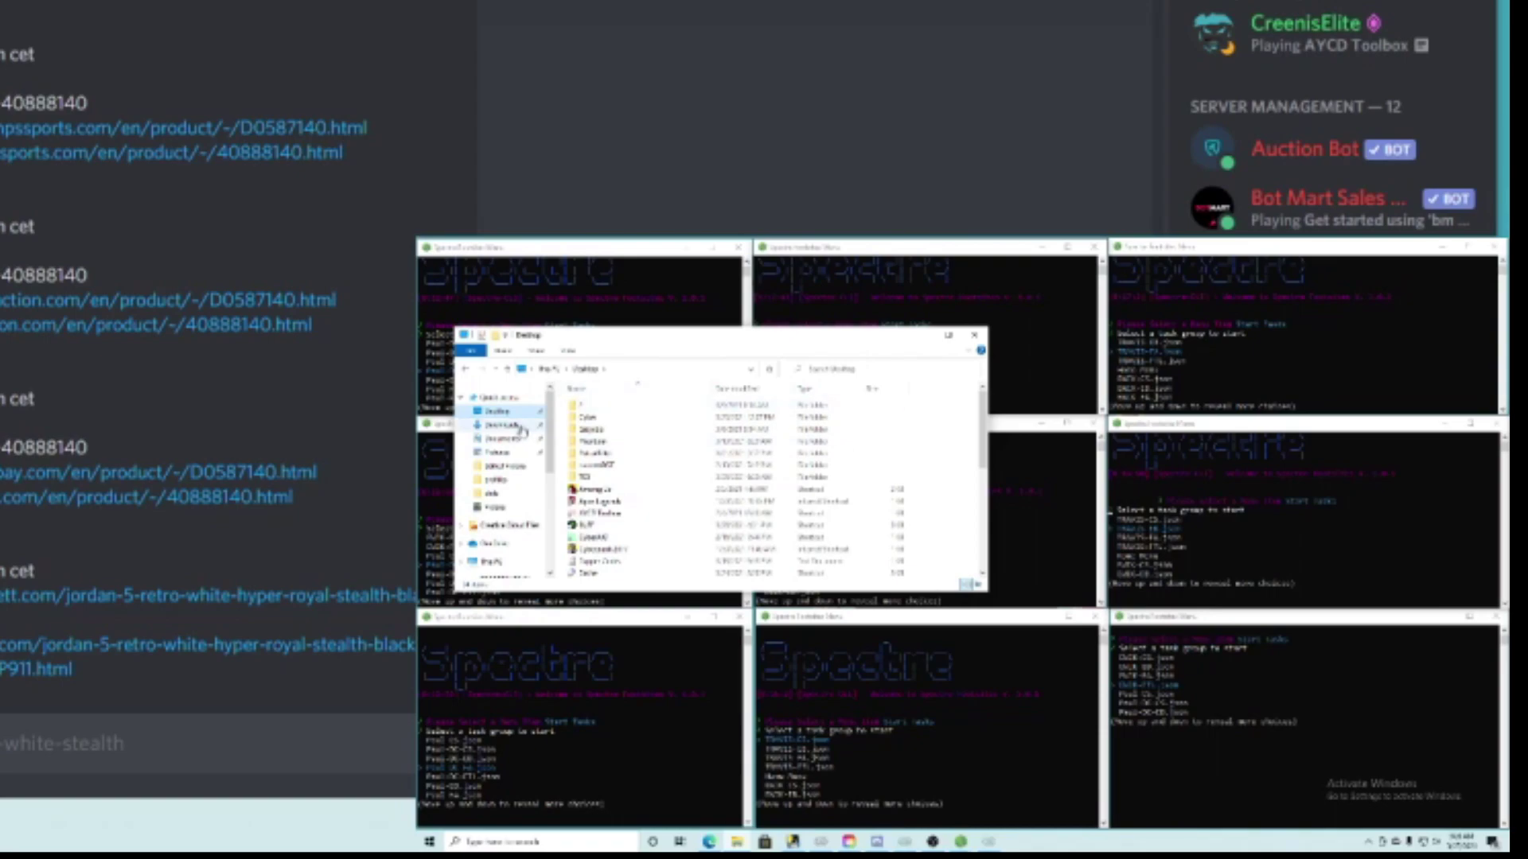
click(915, 337)
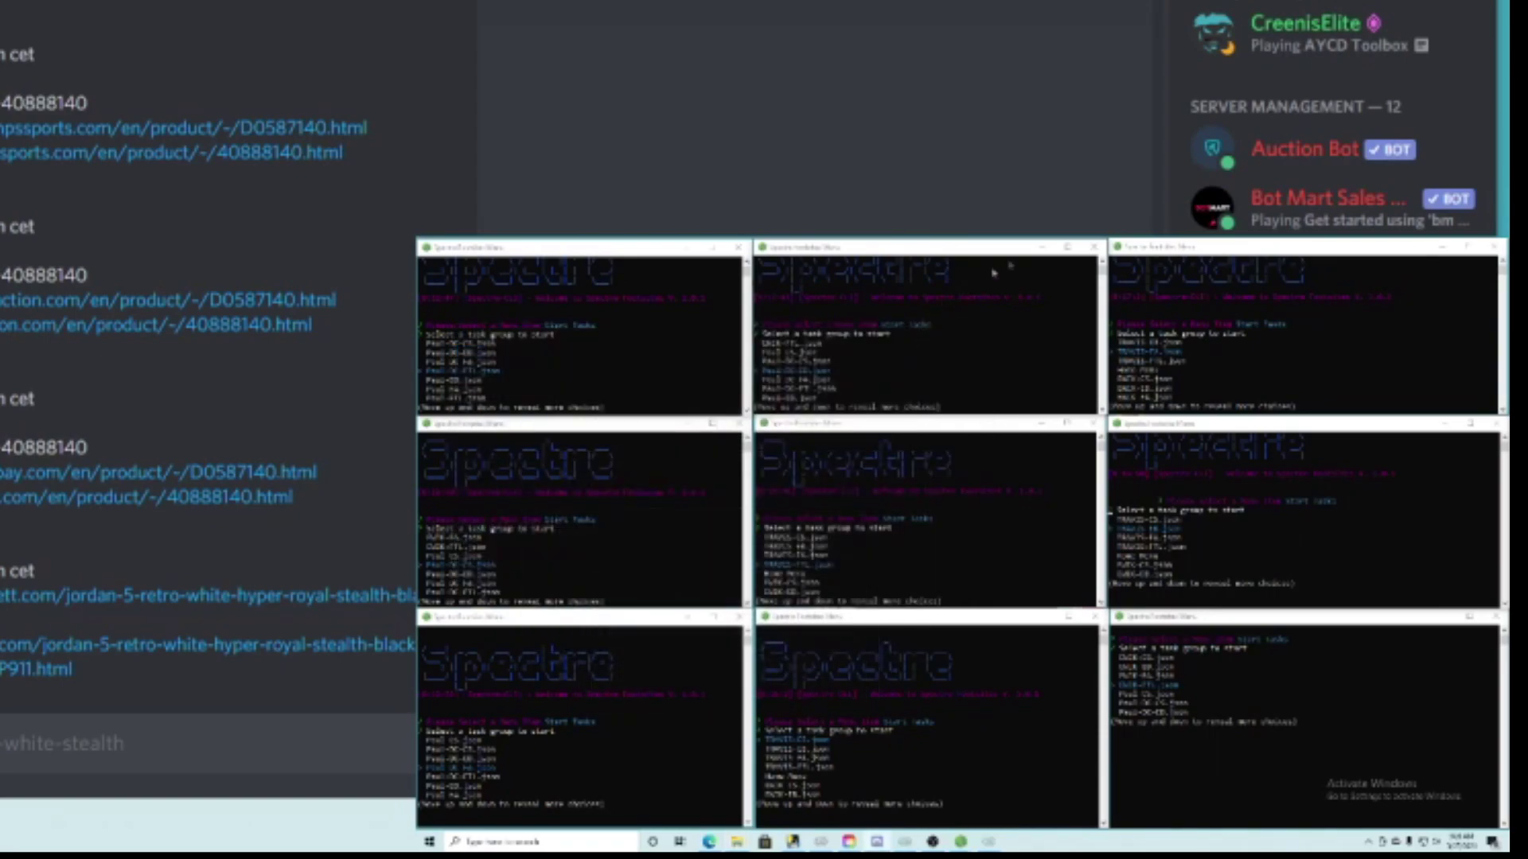
- Minimize the two Spectre windows covering the desktop shortcuts and open the profiles and proxies folders
click(1039, 249)
click(689, 247)
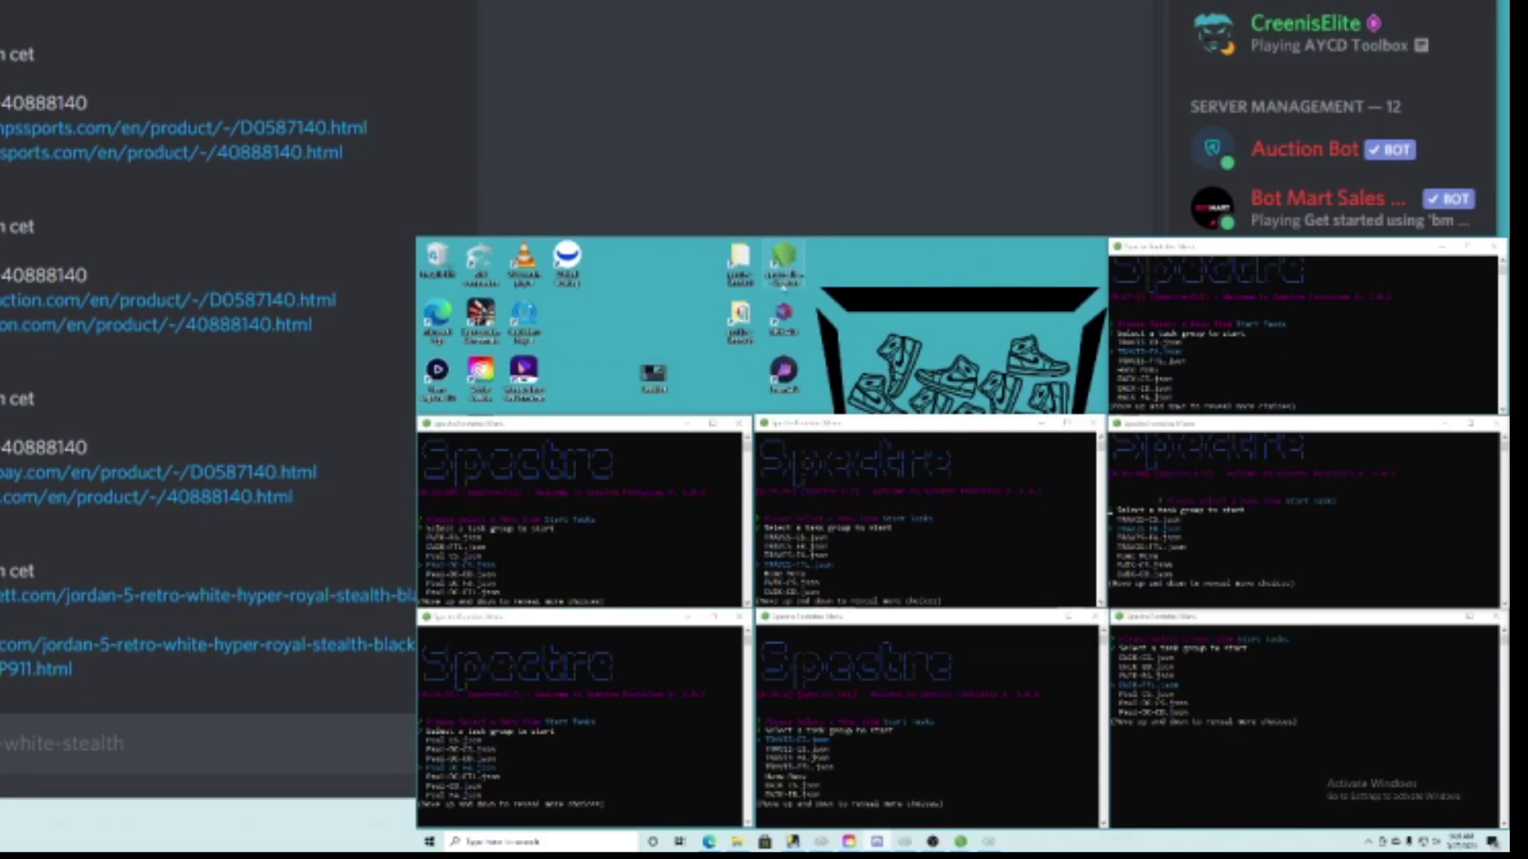
double_click(739, 261)
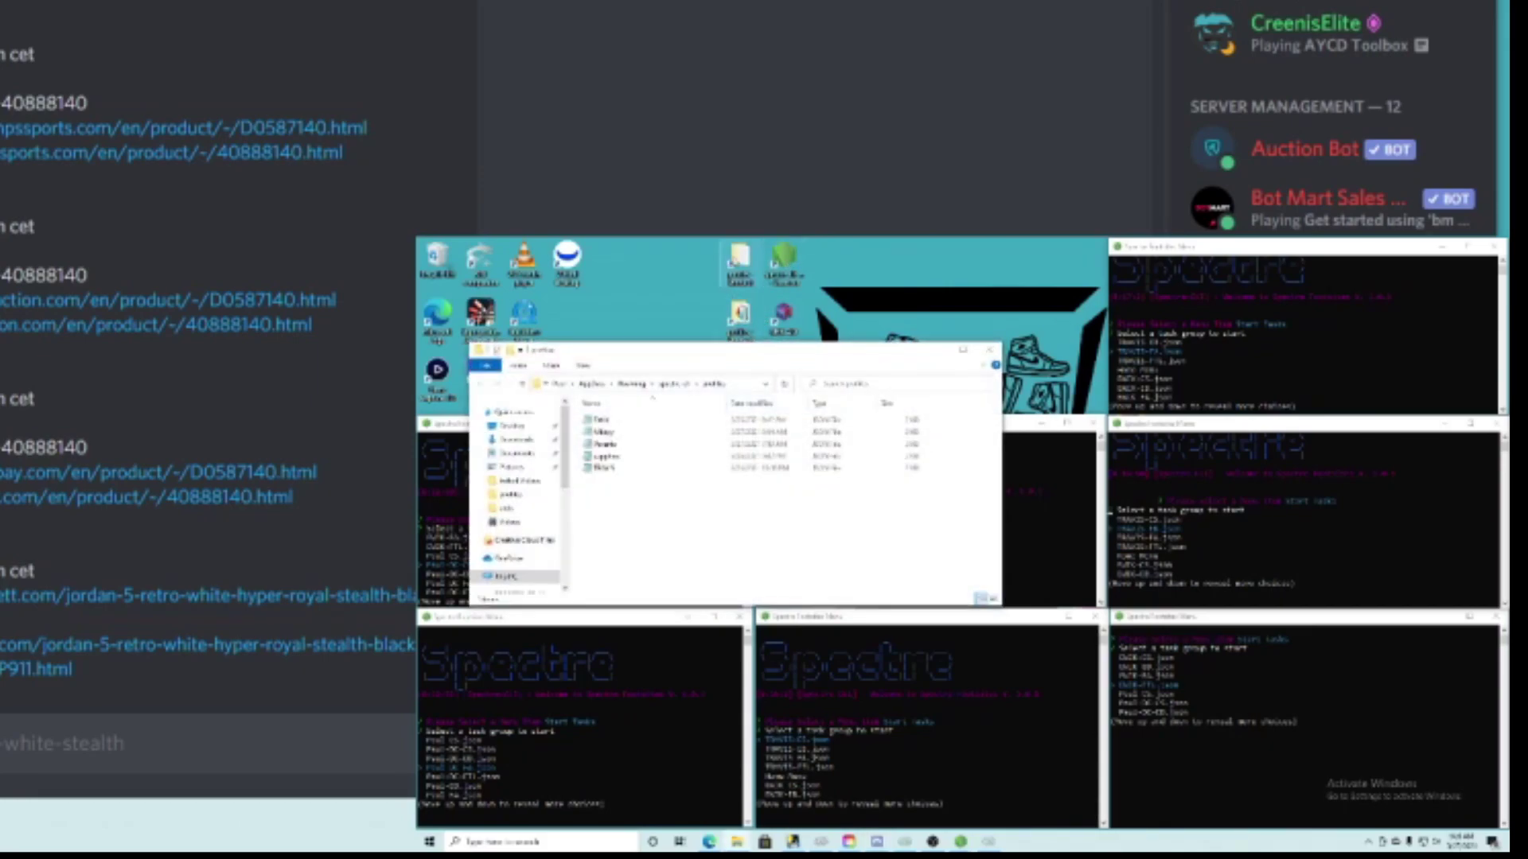
double_click(740, 315)
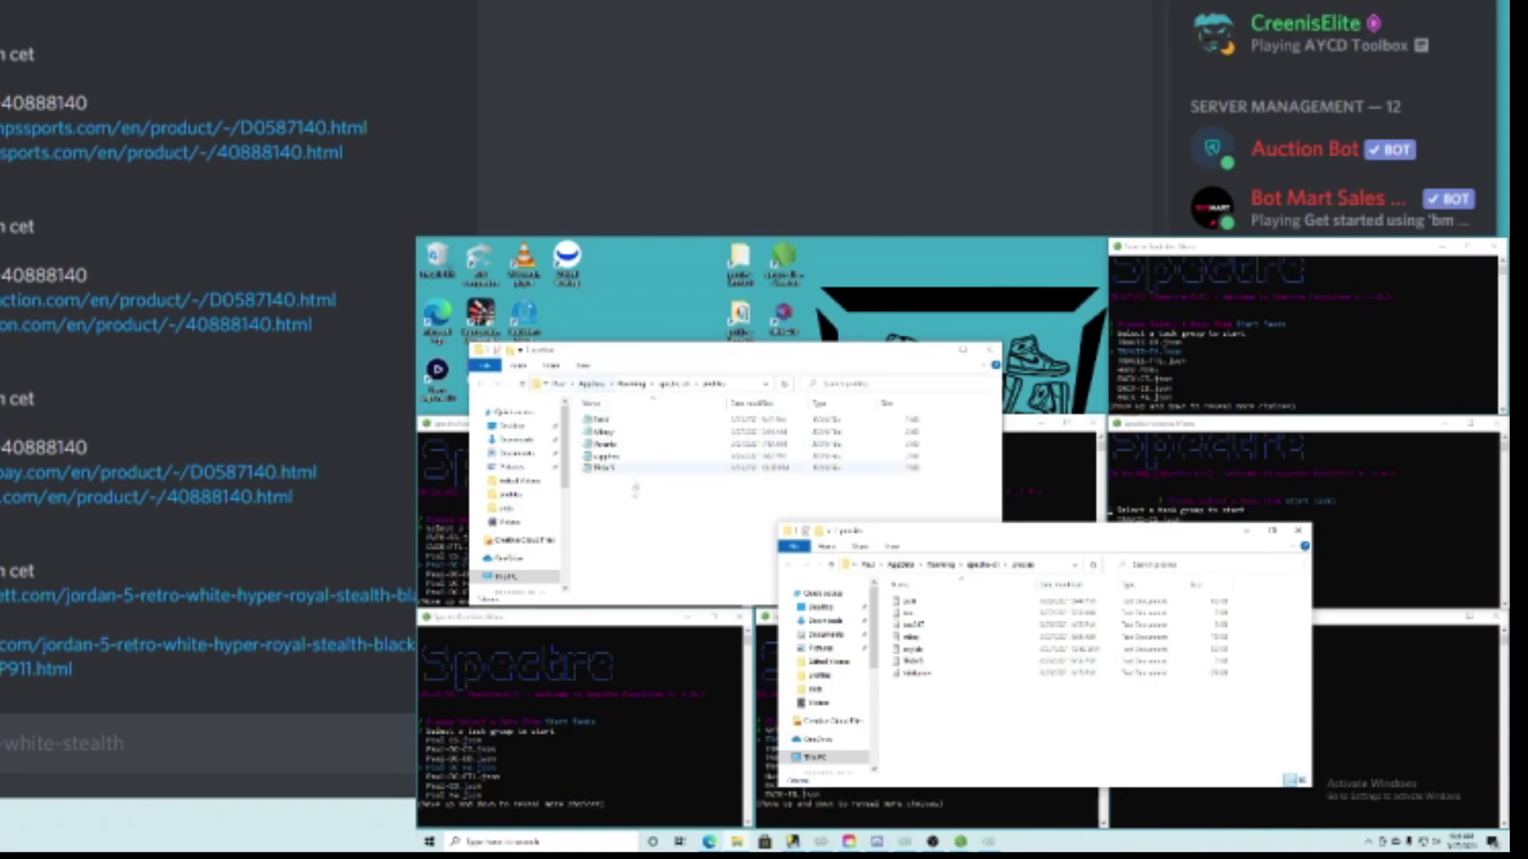
- Look through the parent spectre-cli folder and its proxies subfolder, and minimize both folder windows
click(983, 564)
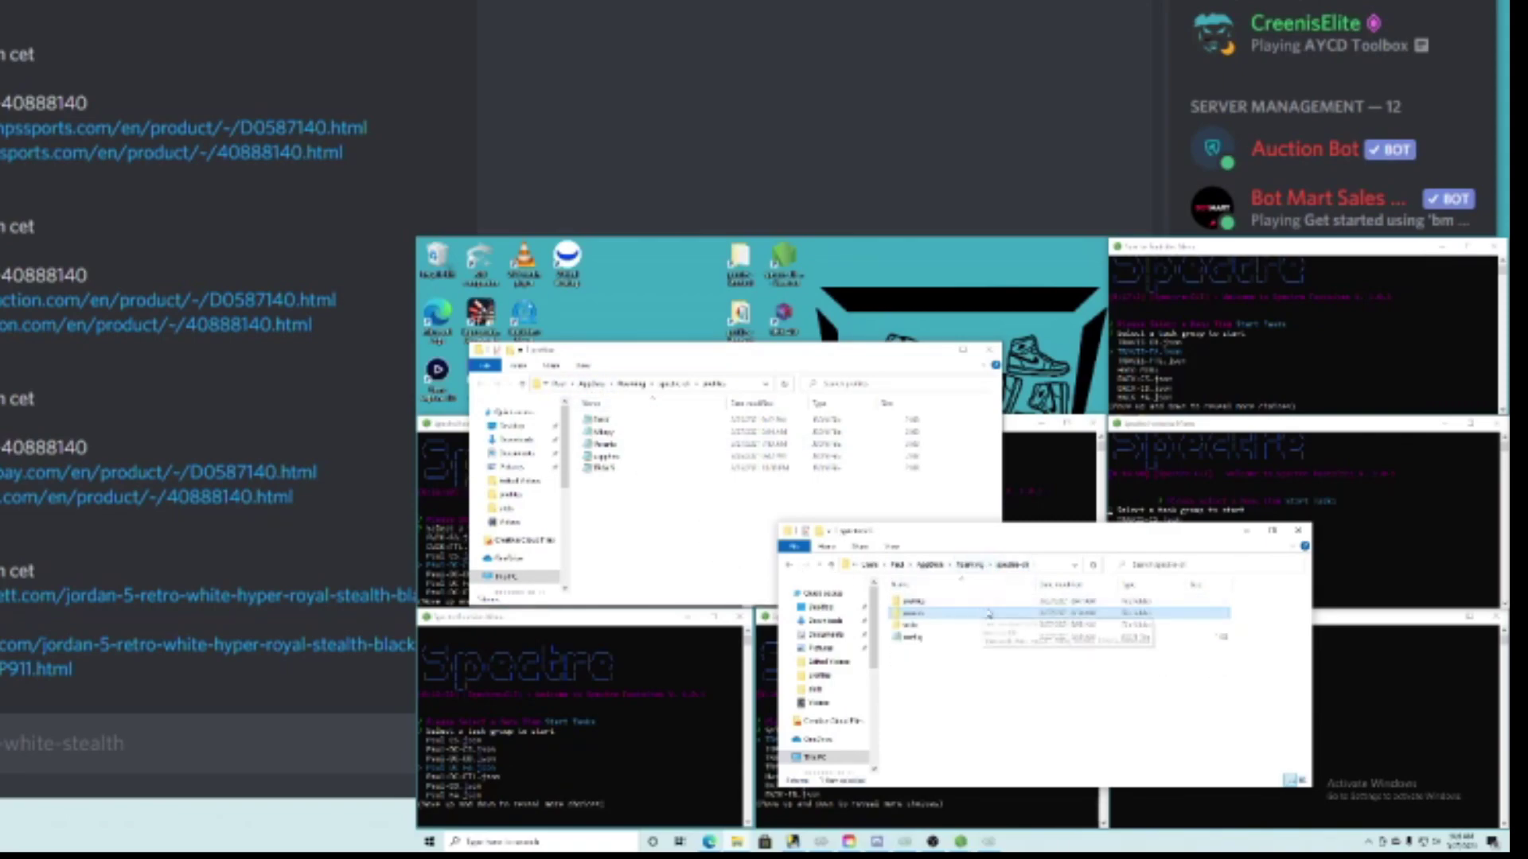
right_click(962, 618)
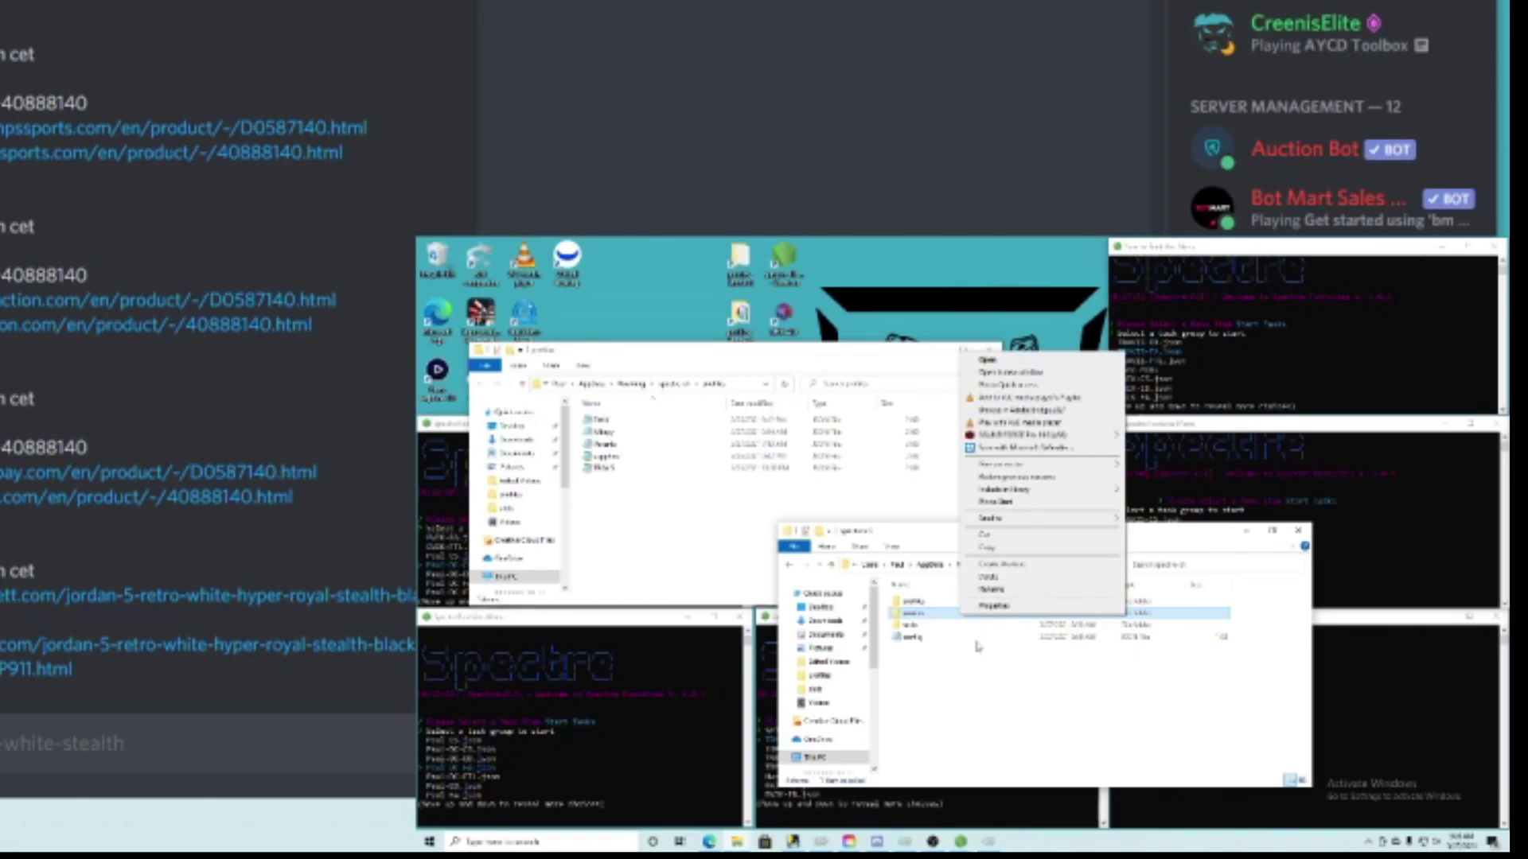
click(981, 672)
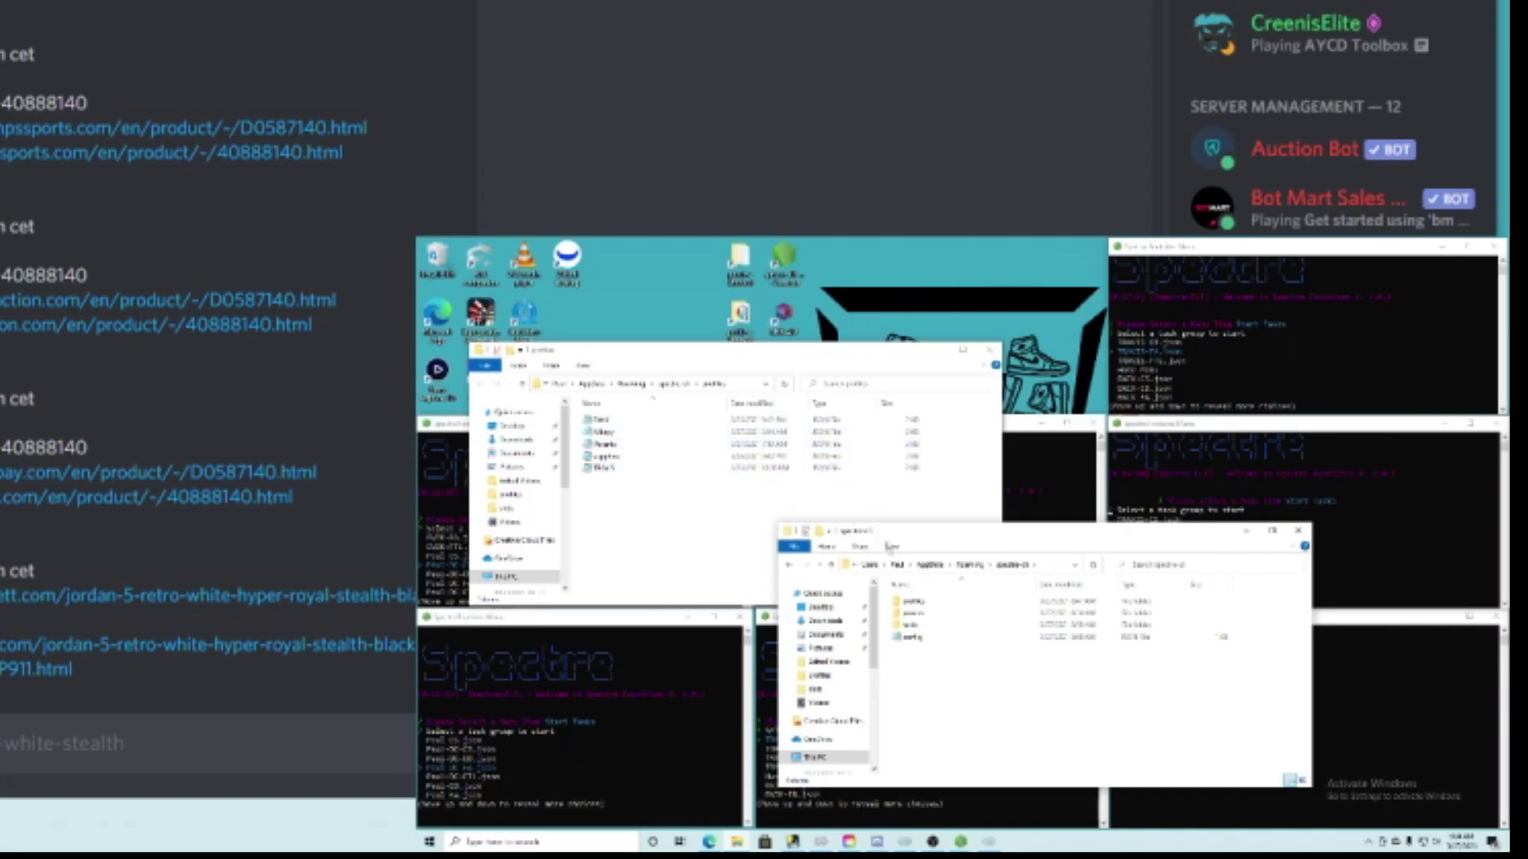
double_click(952, 614)
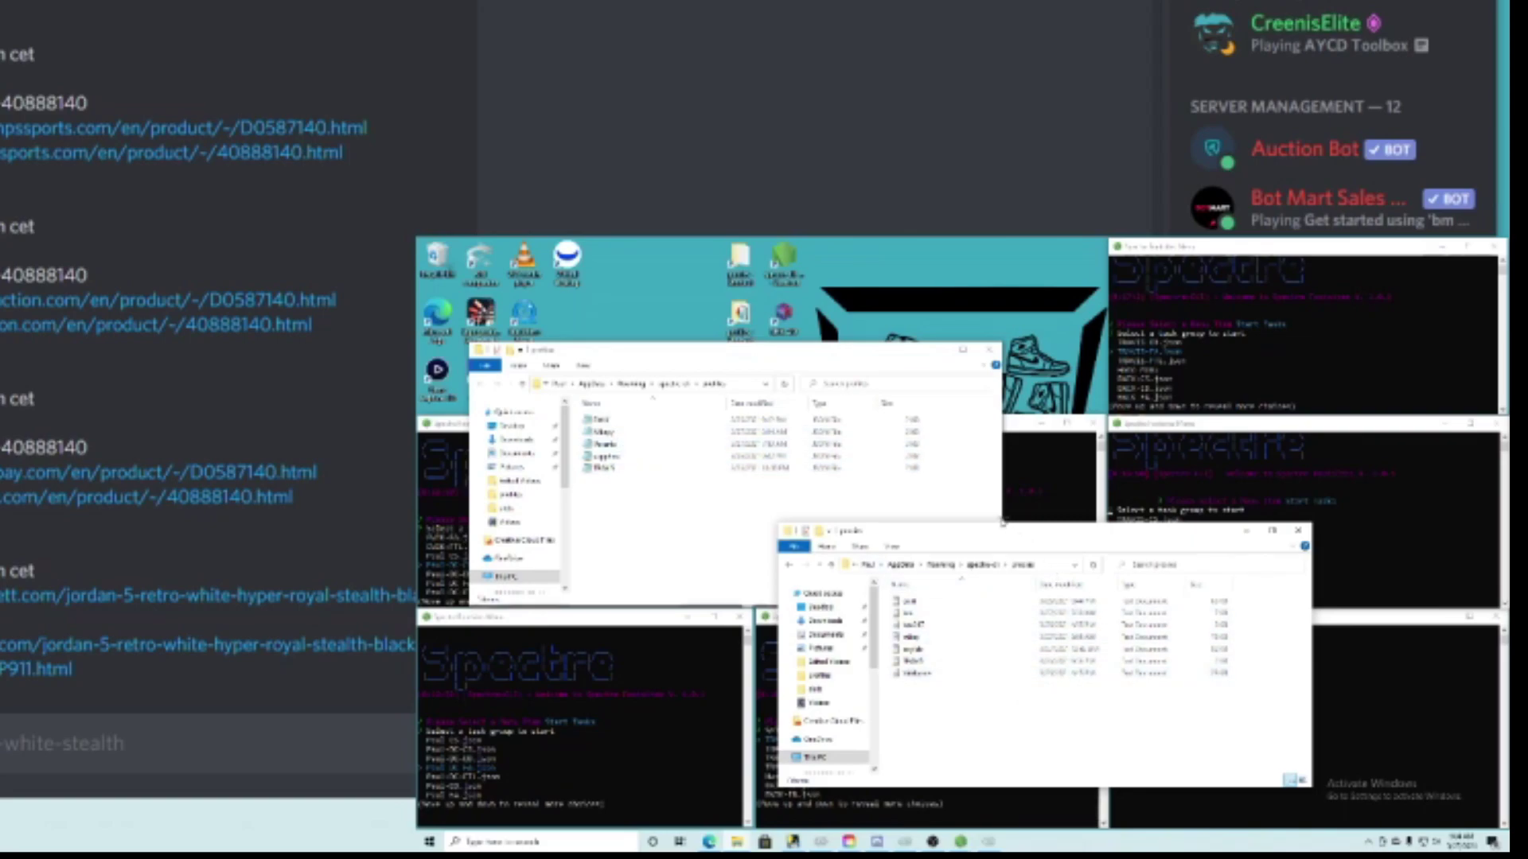
click(939, 351)
click(1246, 530)
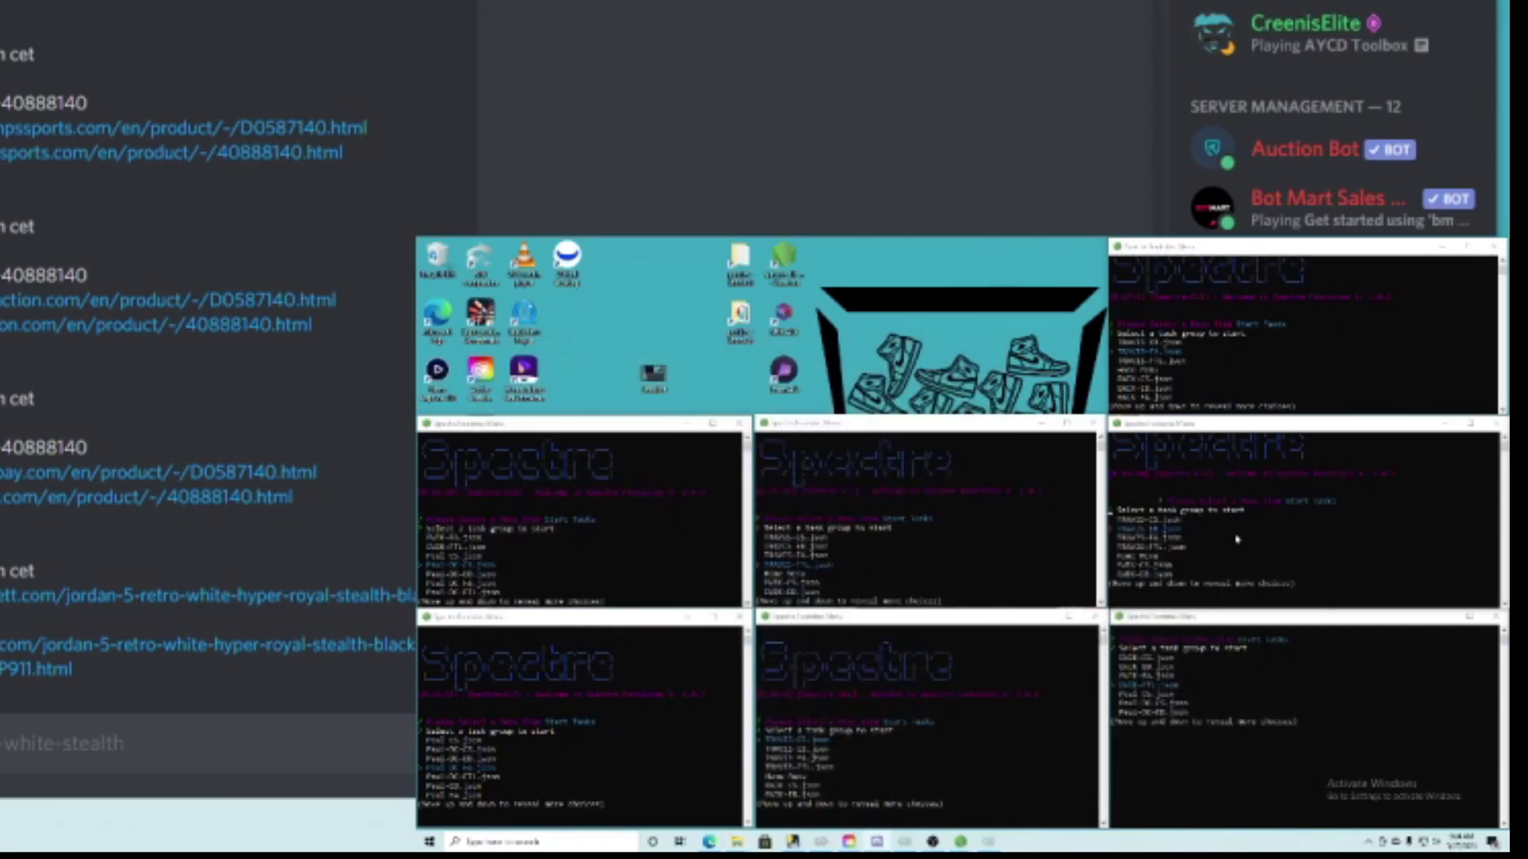
- Open two extra Spectre windows from the desktop shortcut and close both again
double_click(783, 259)
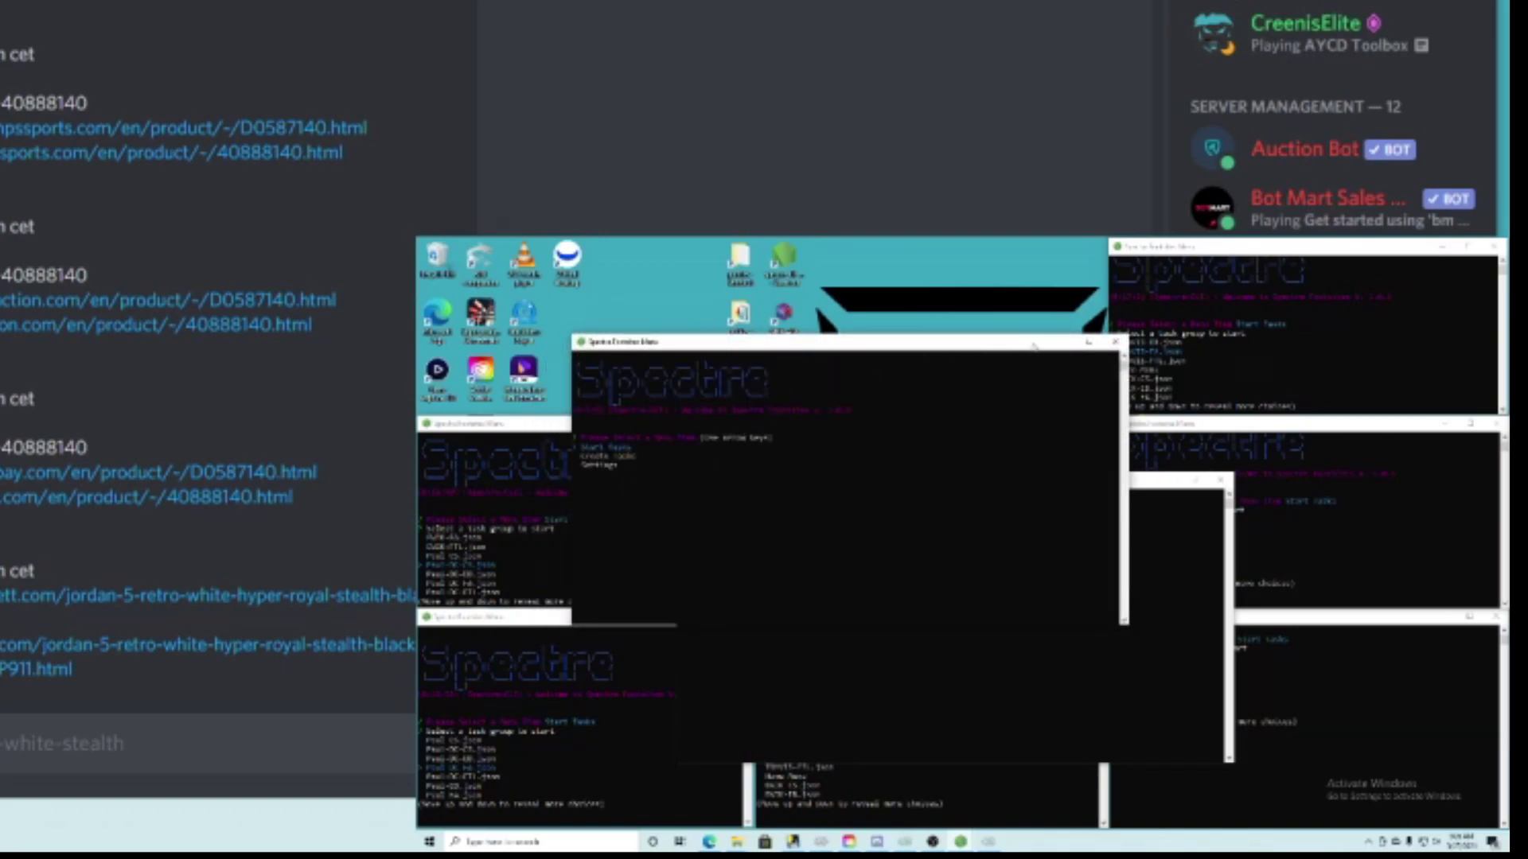
click(1118, 344)
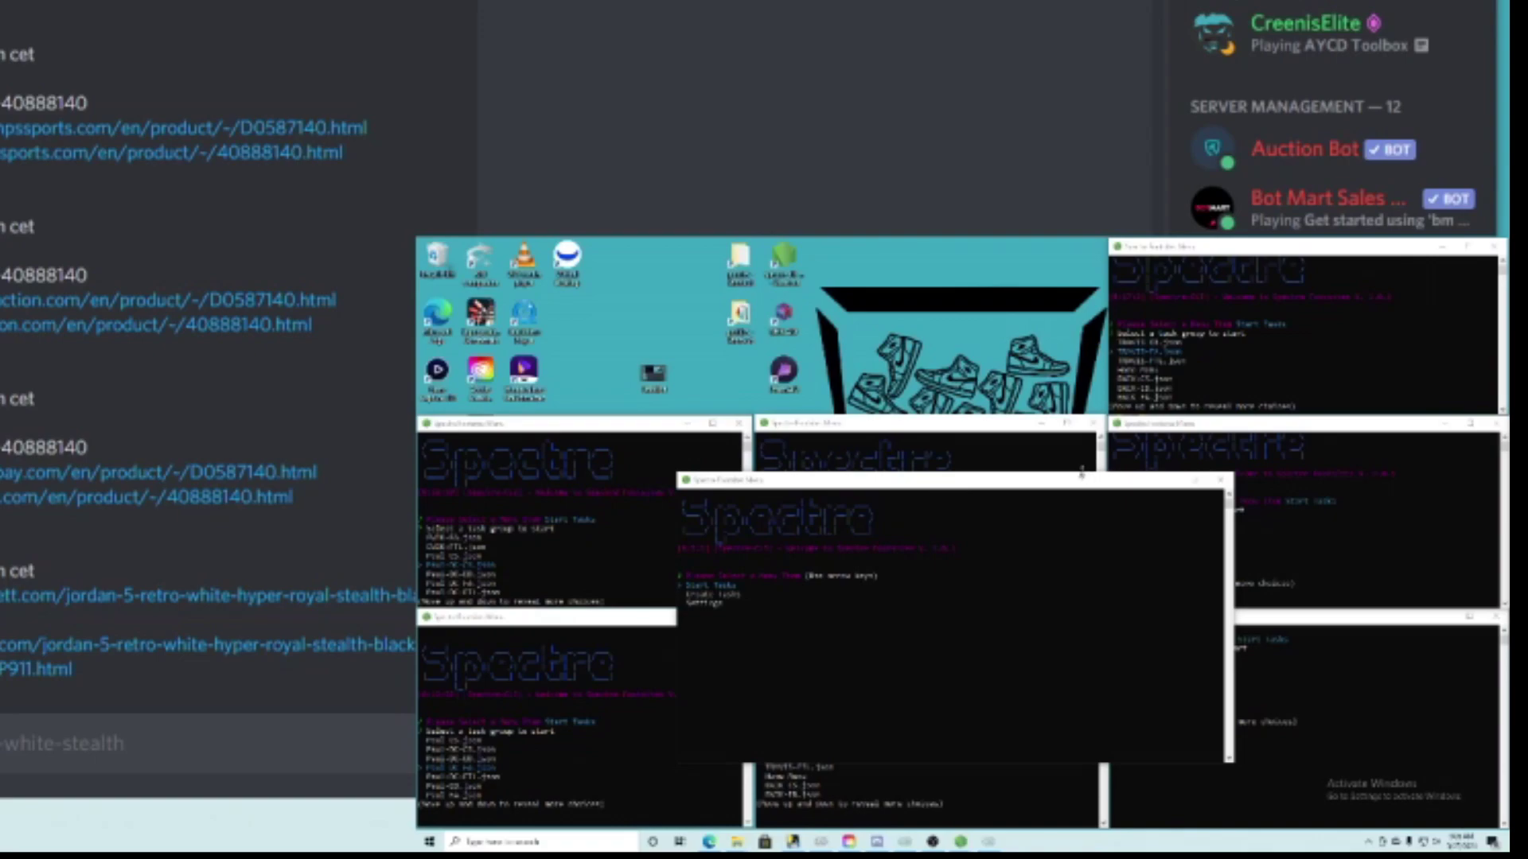
drag(1071, 488, 980, 403)
click(1128, 396)
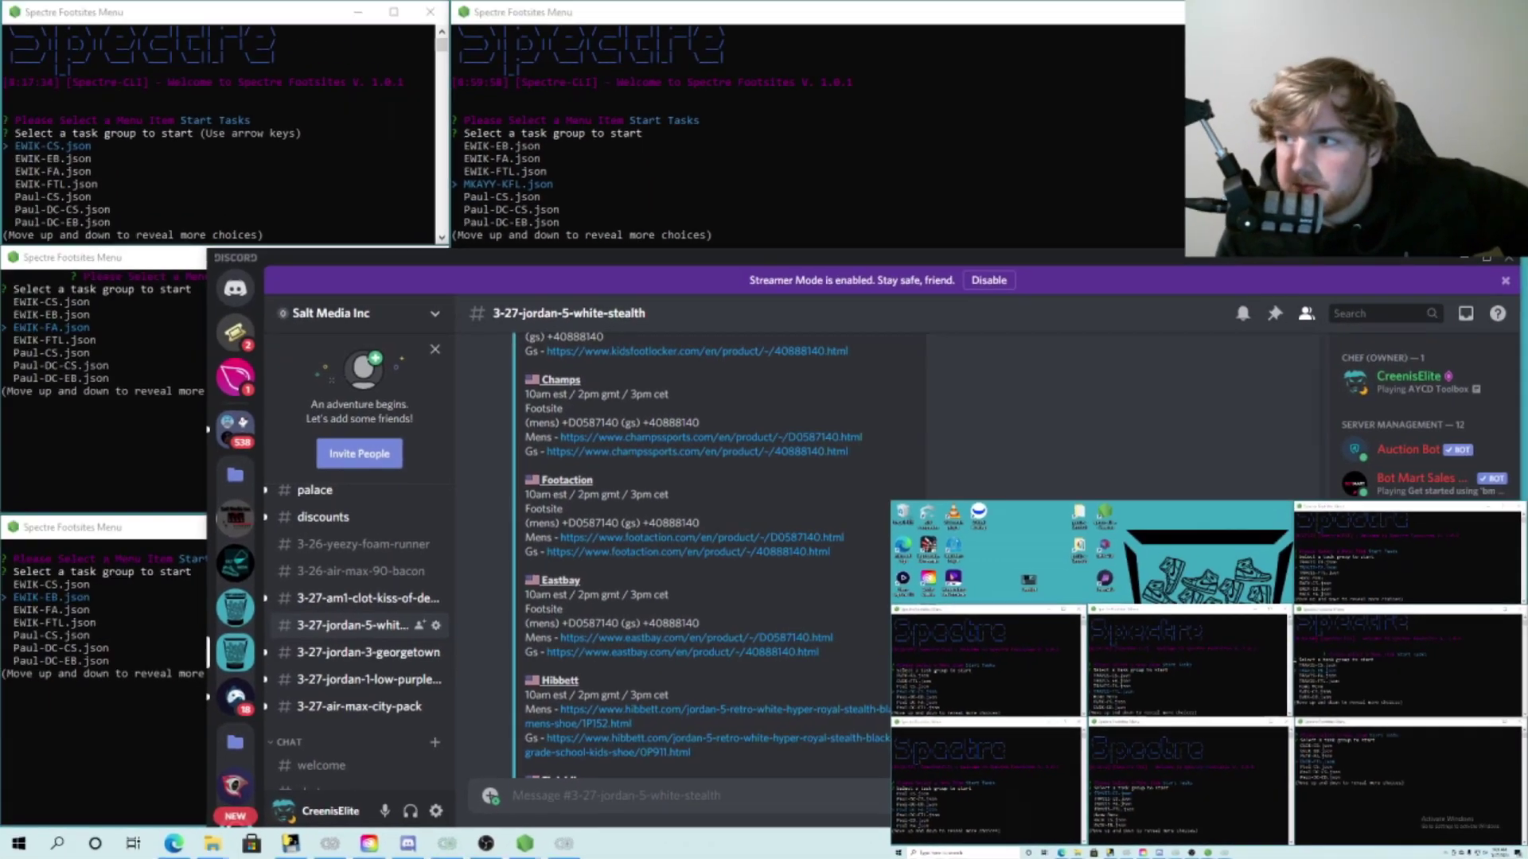
- Minimize the second Spectre window on the main monitor and restore the profiles and proxies folder windows, shifting the proxies one slightly
click(875, 12)
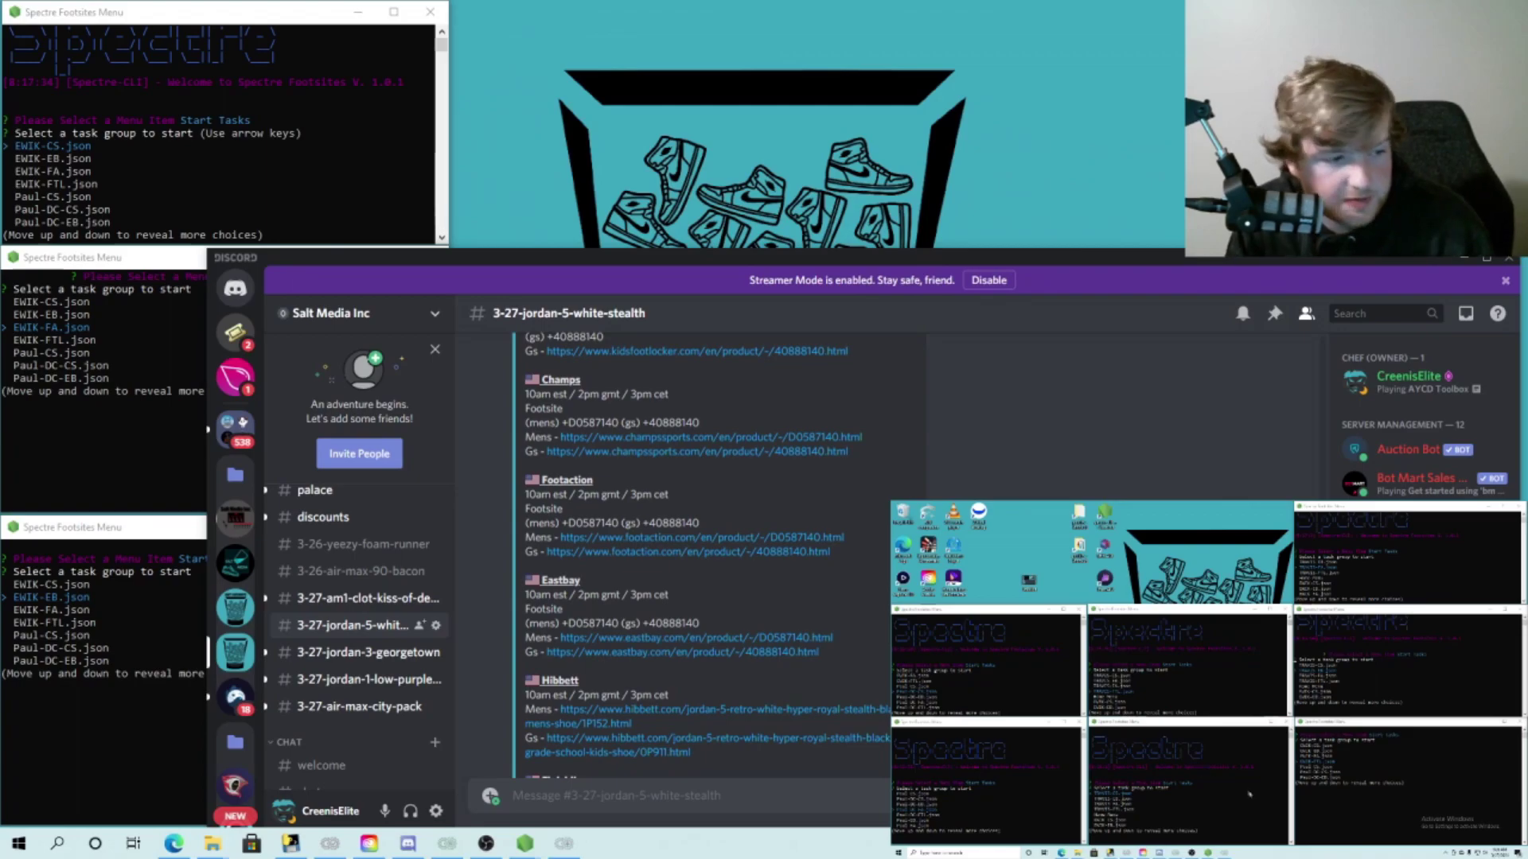
mouse_move(1077, 853)
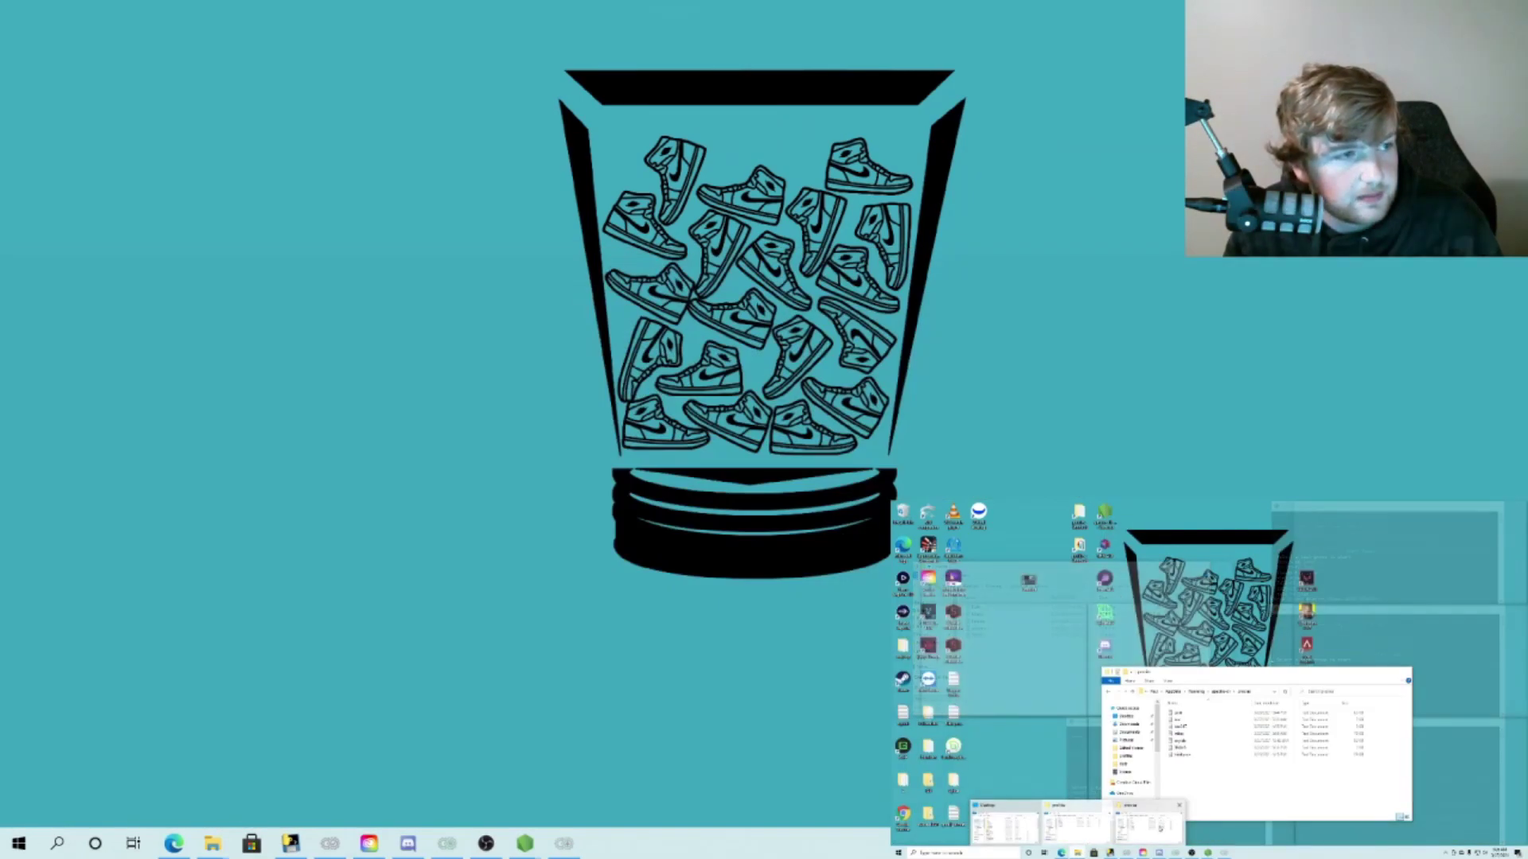
click(1159, 828)
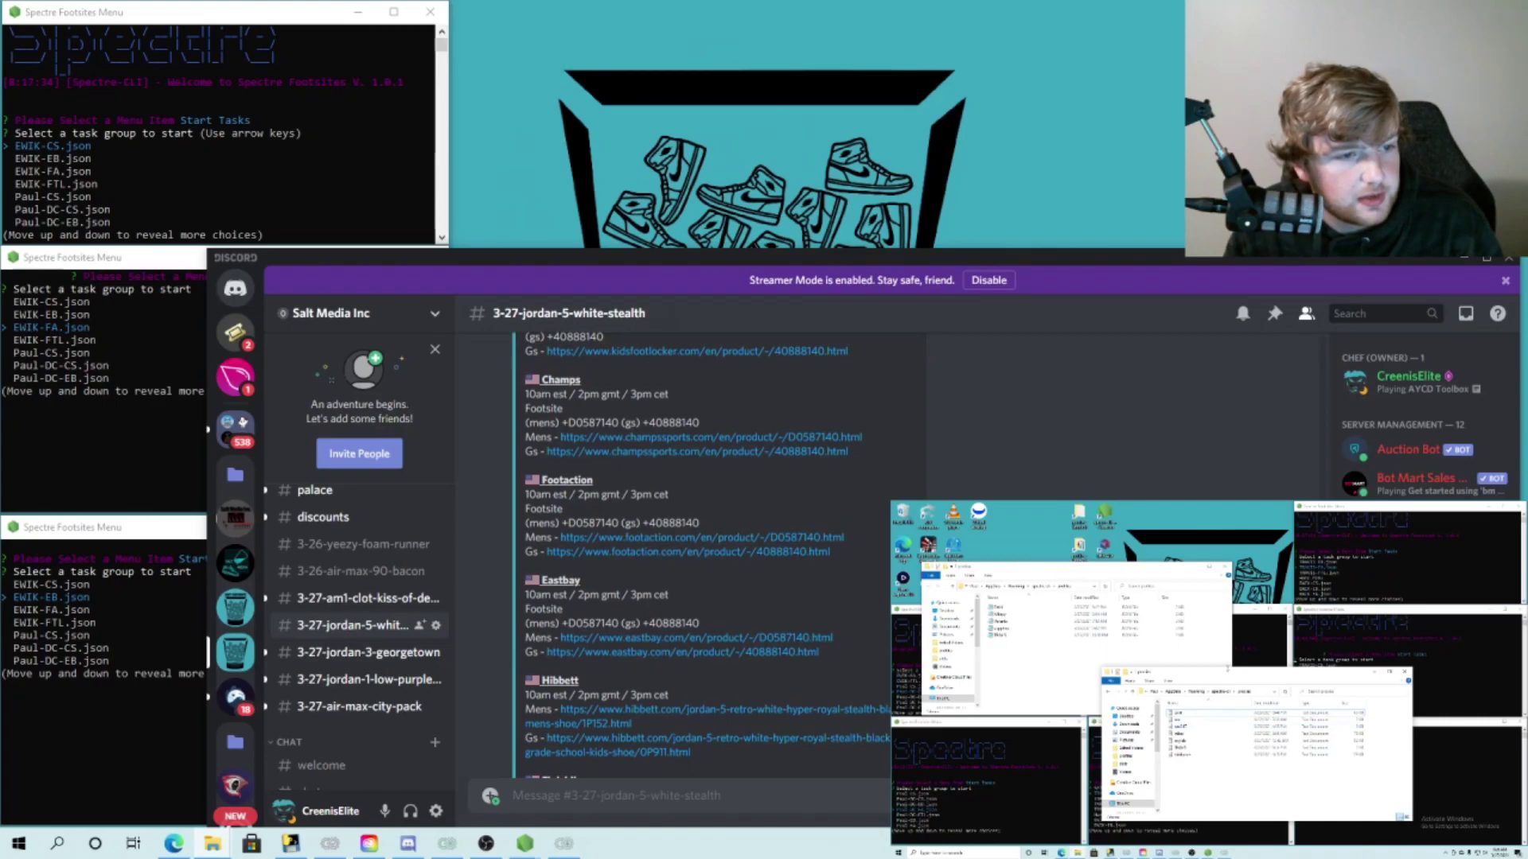
drag(1231, 678, 1261, 690)
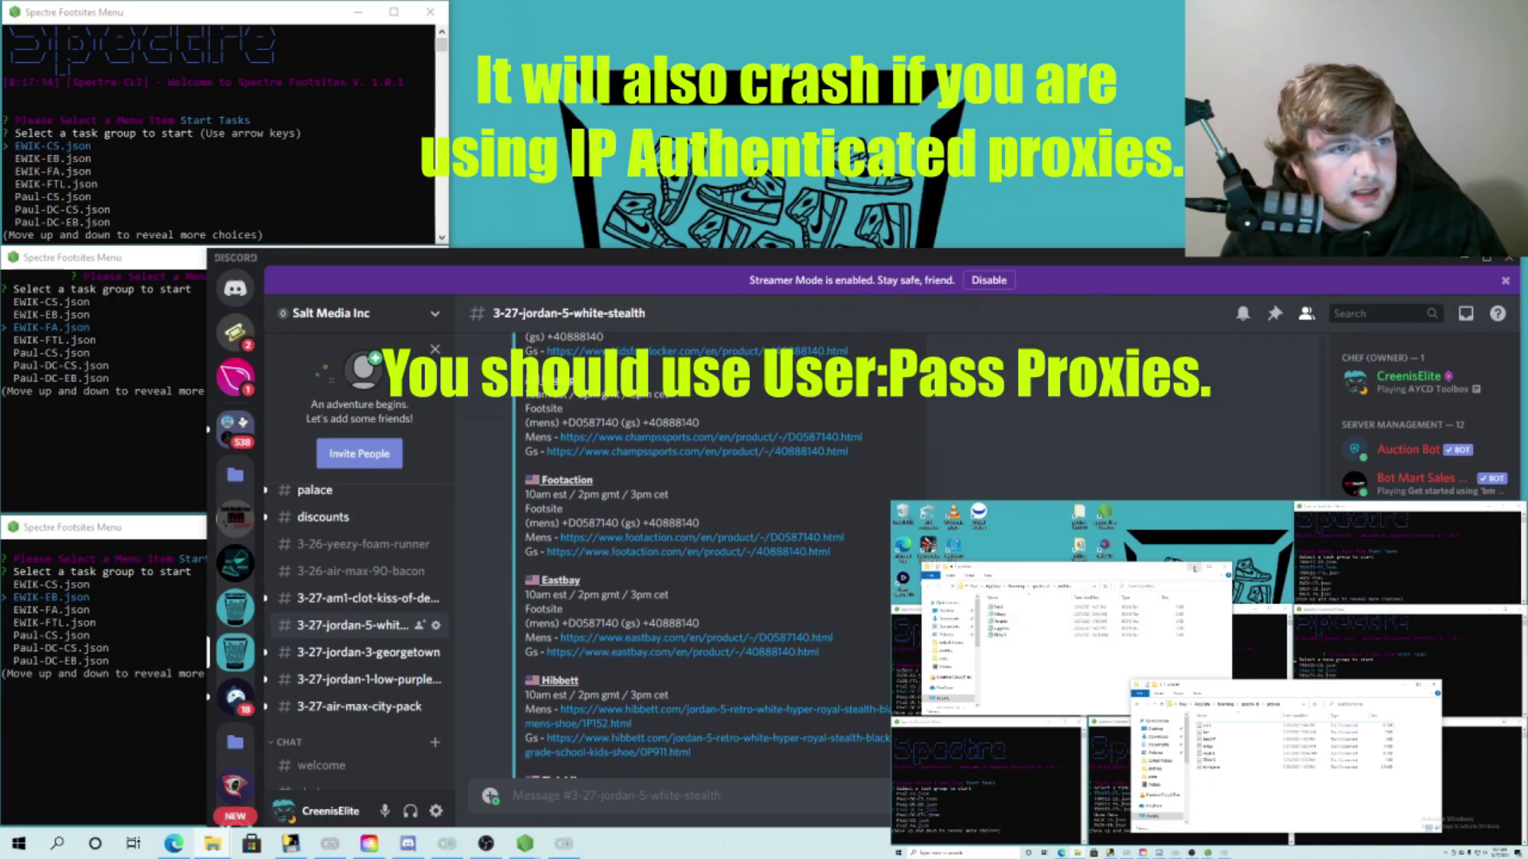
- Minimize the profiles folder, and bring up one minimized Spectre window plus a newly launched Spectre instance
click(1195, 568)
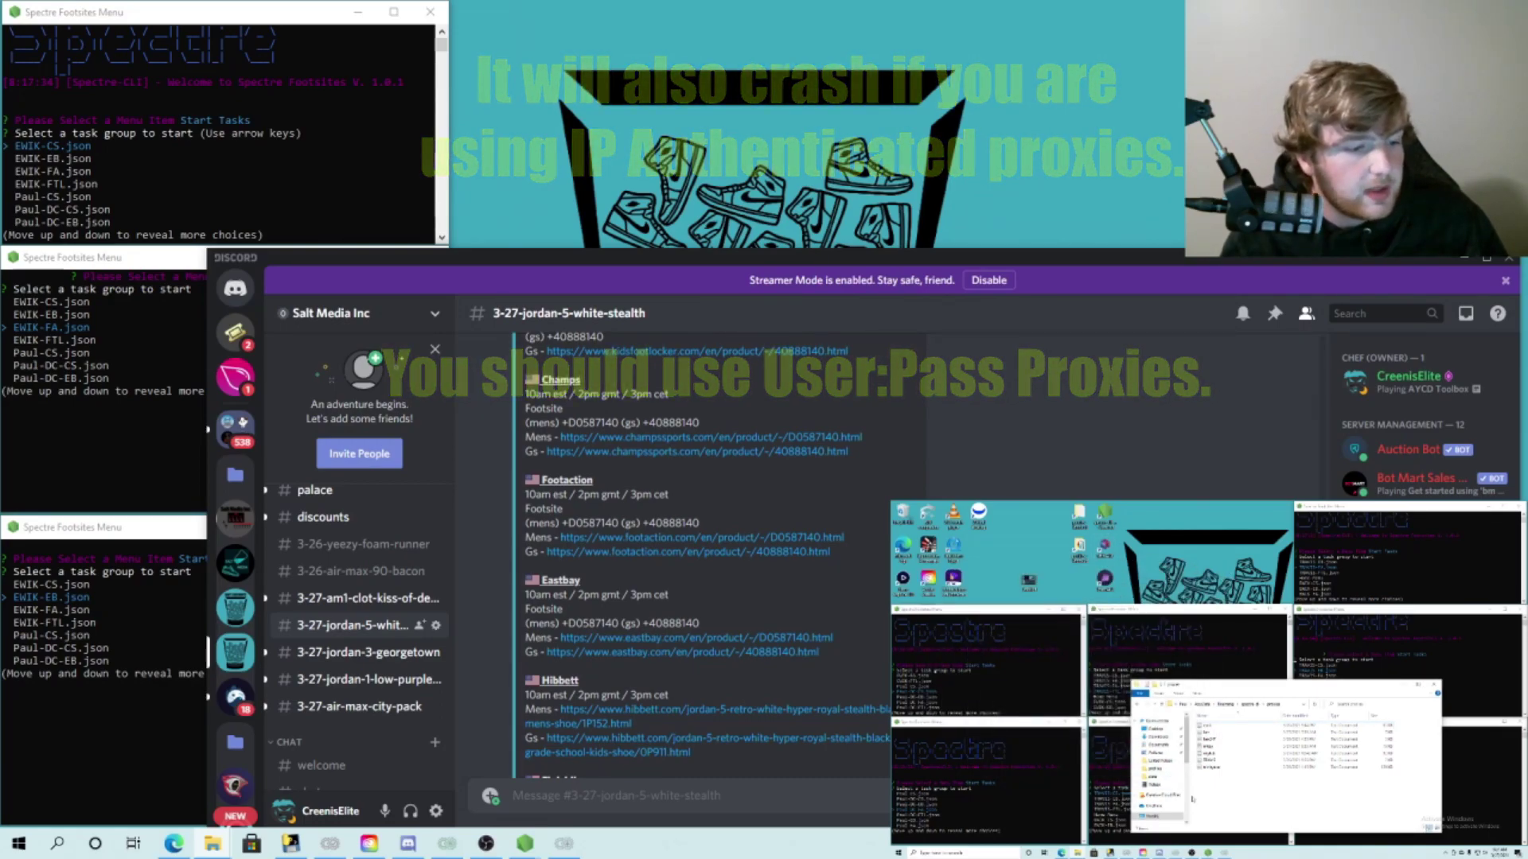
click(1207, 852)
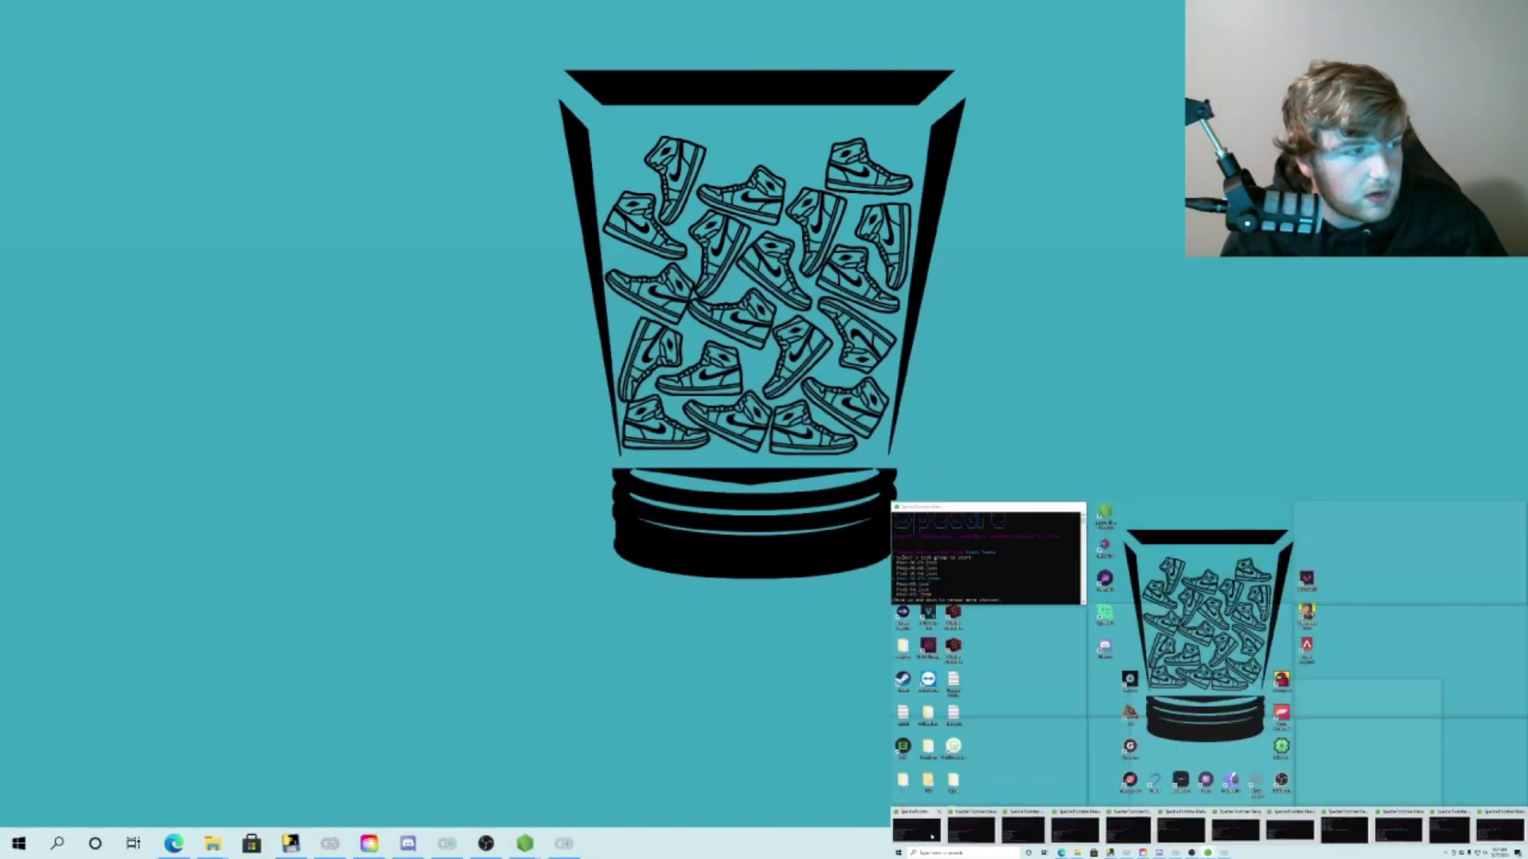
click(932, 835)
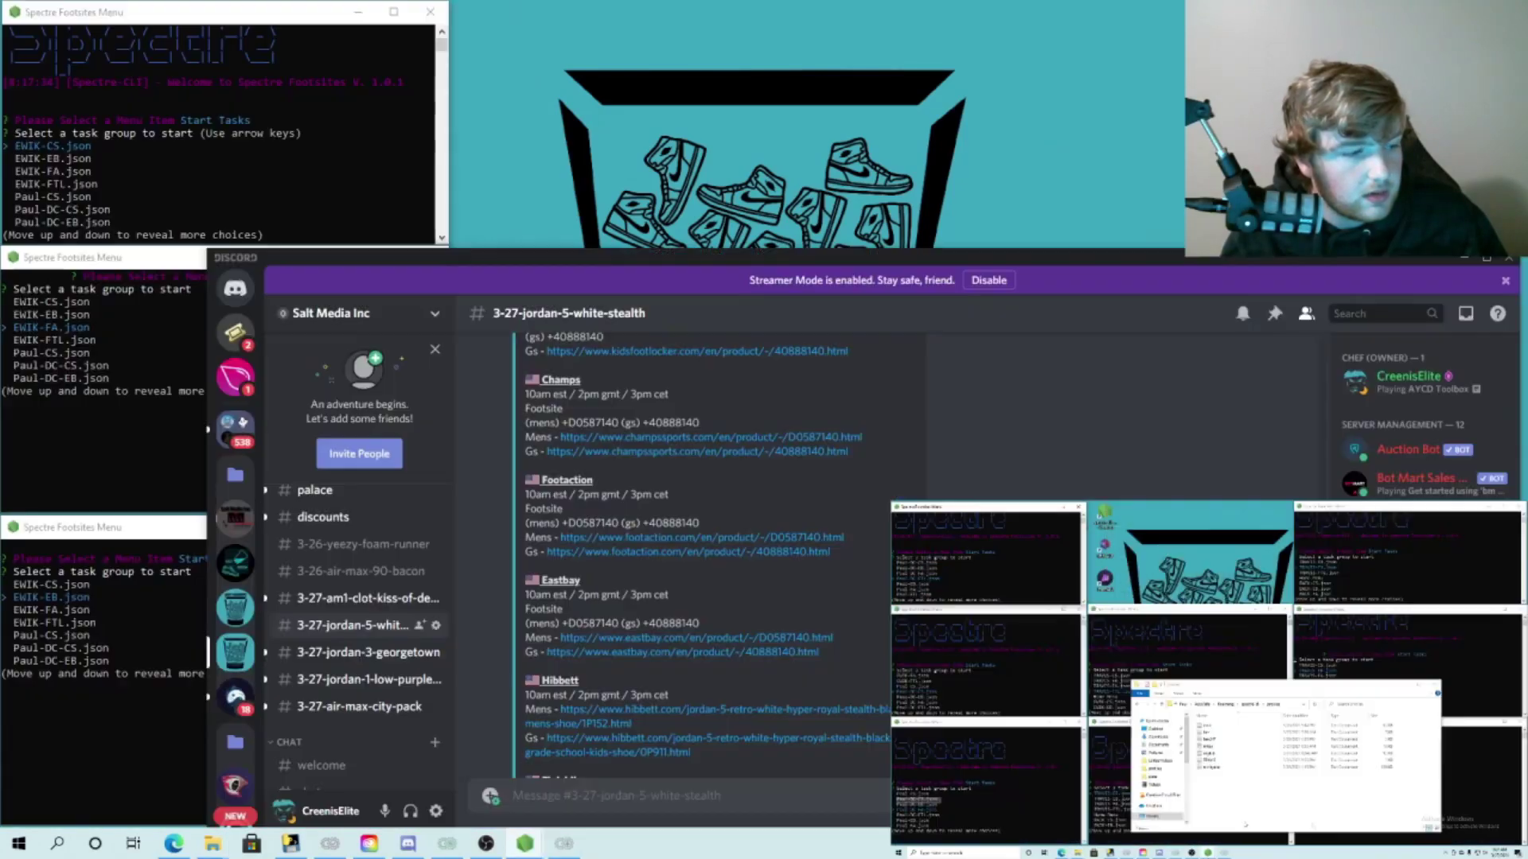
double_click(1106, 521)
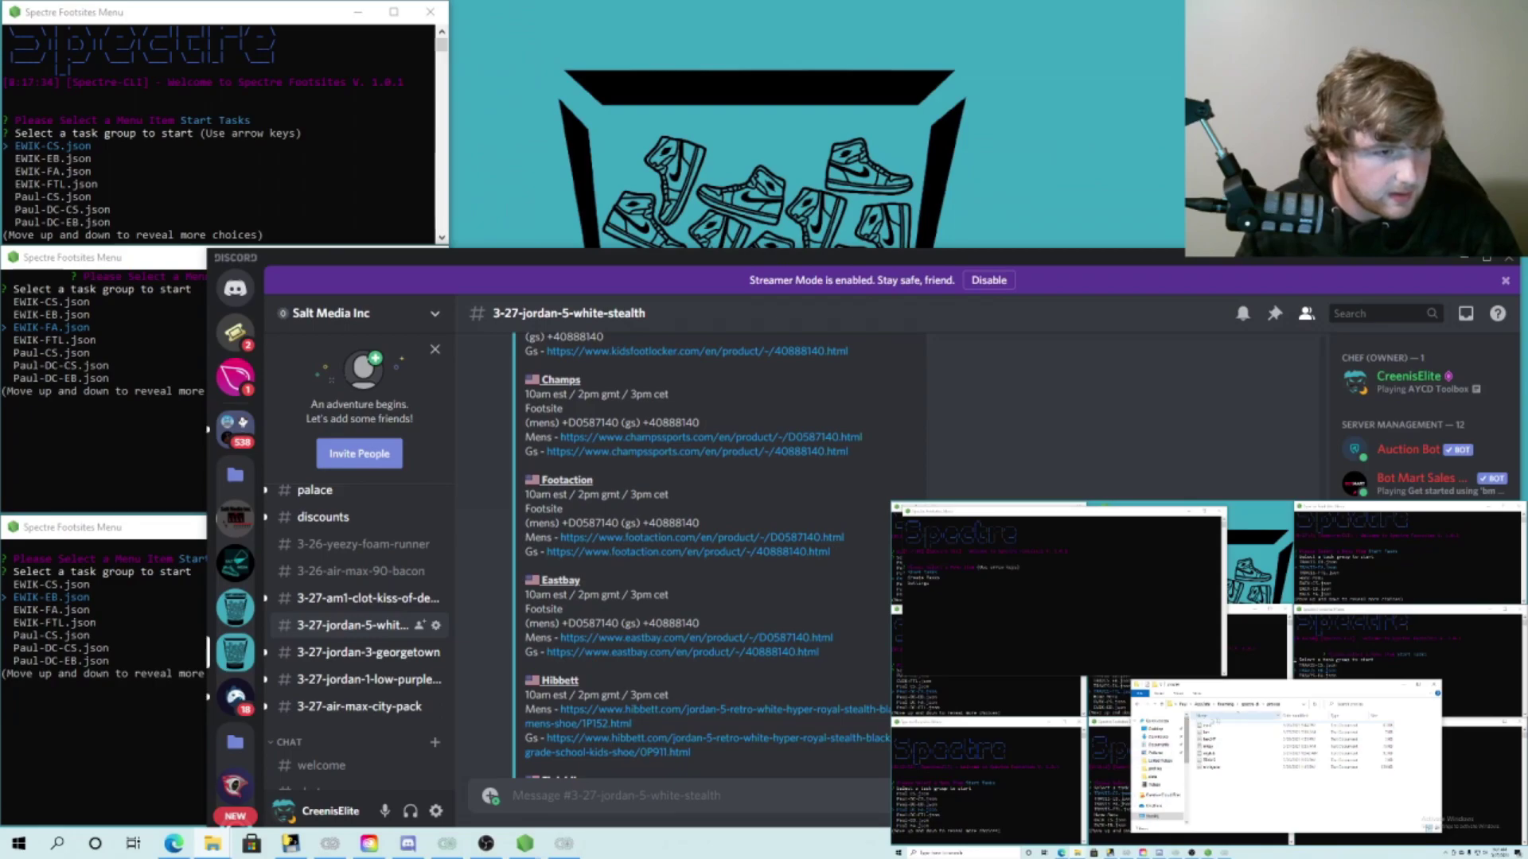
- Go from the proxies folder up to spectre-cli and open its tasks folder
click(1250, 705)
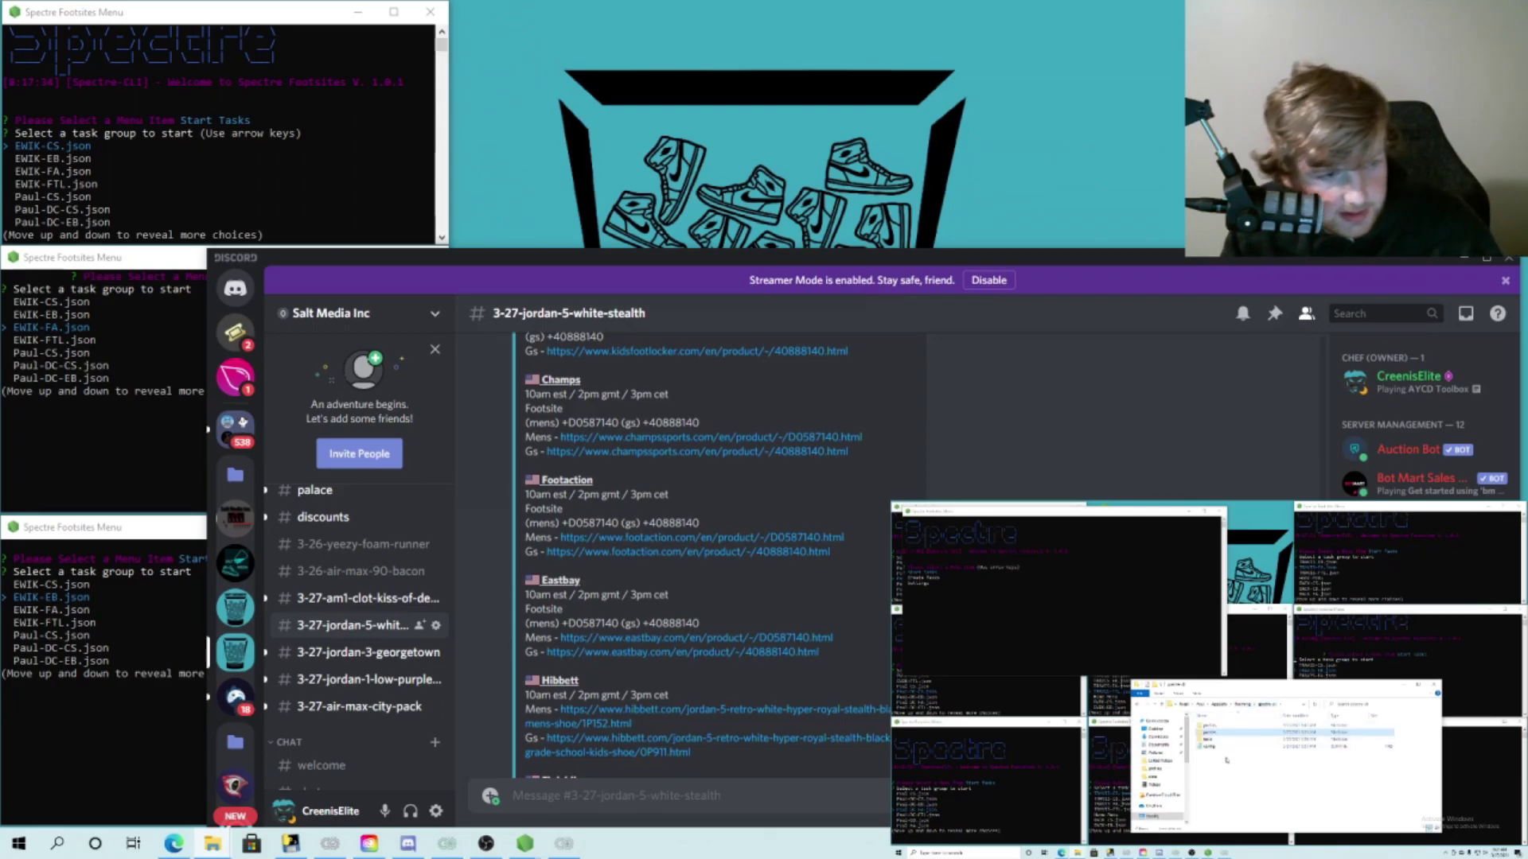
double_click(1214, 739)
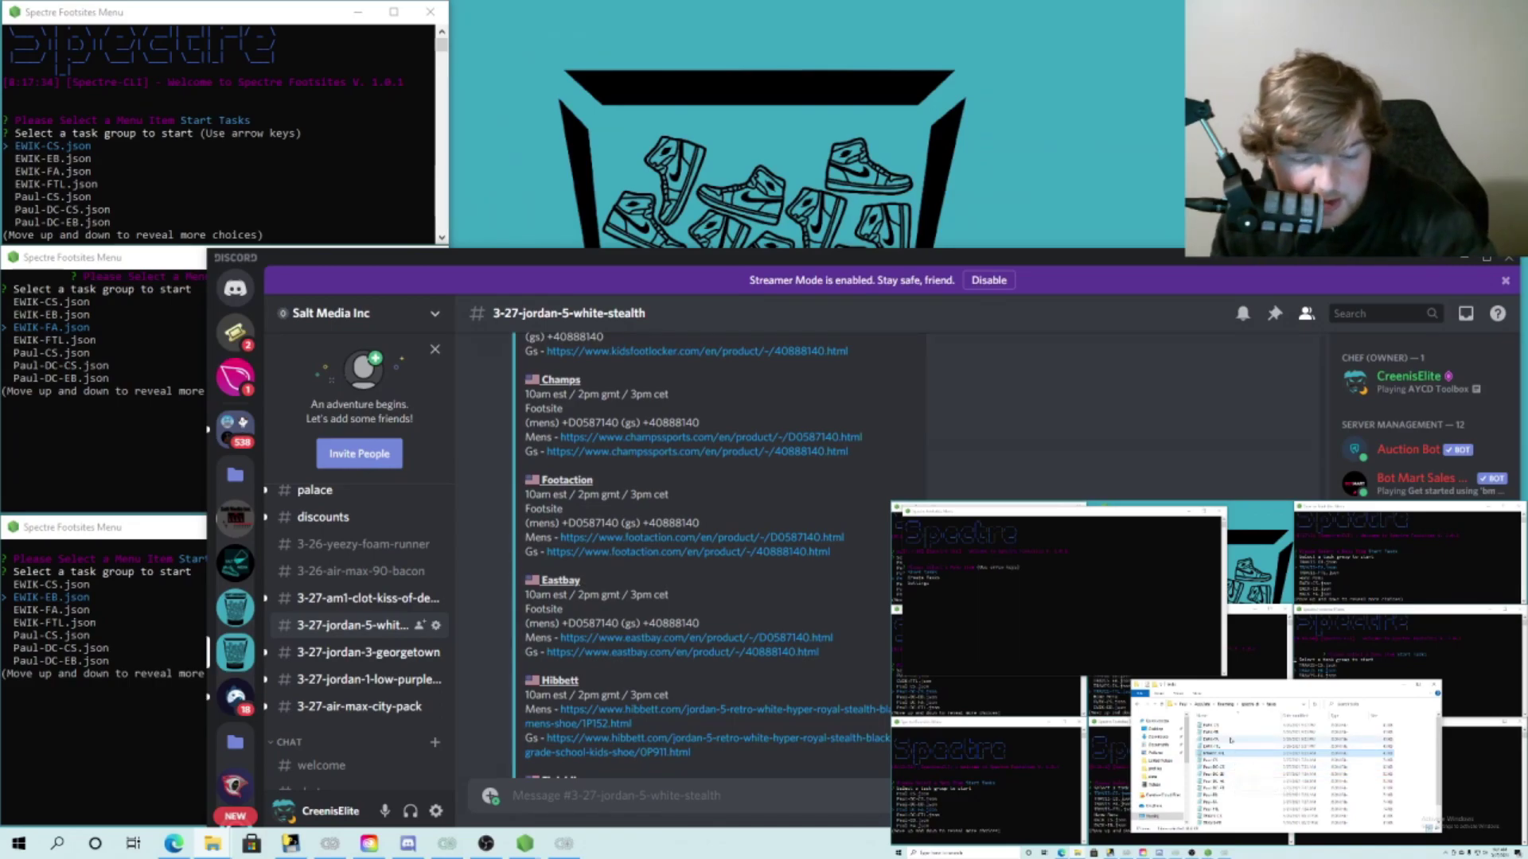
- Delete the selected task file from the tasks folder and start creating Footsites tasks in the new Spectre instance
key(Delete)
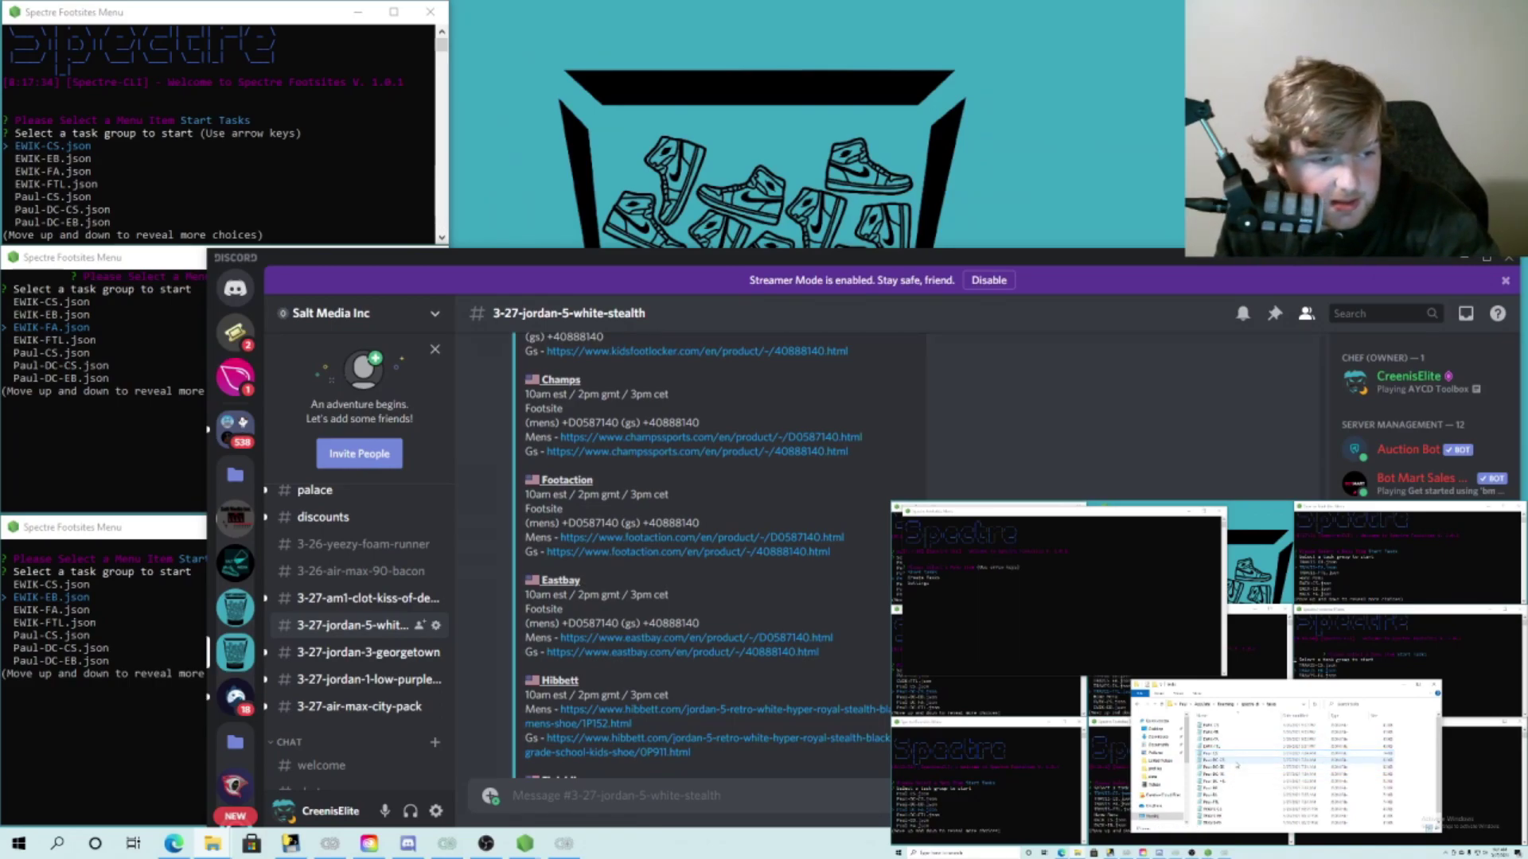
click(1018, 606)
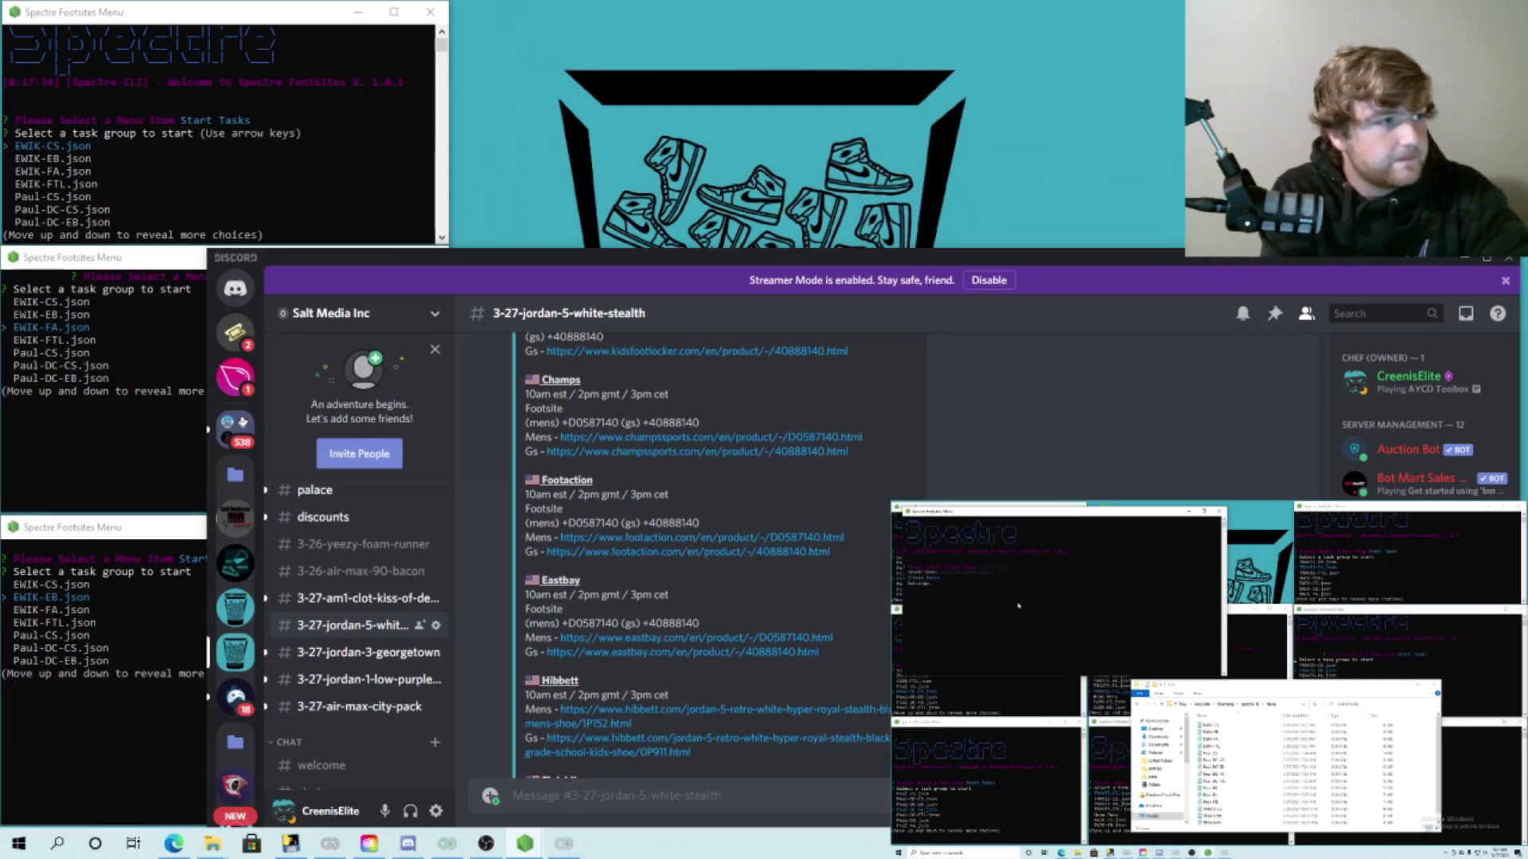
key(Return)
key(Down)
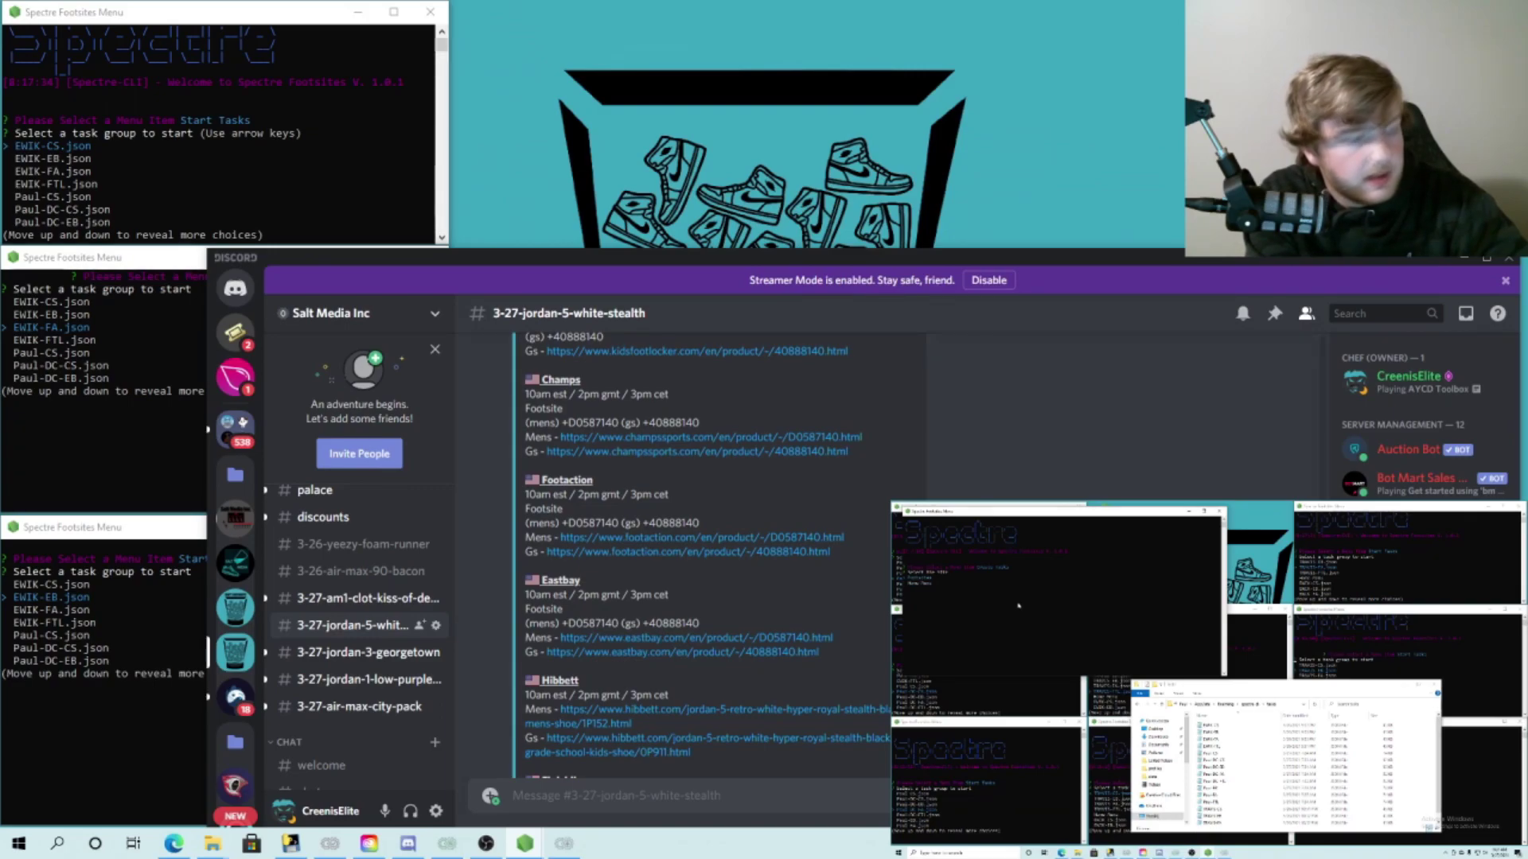
key(Return)
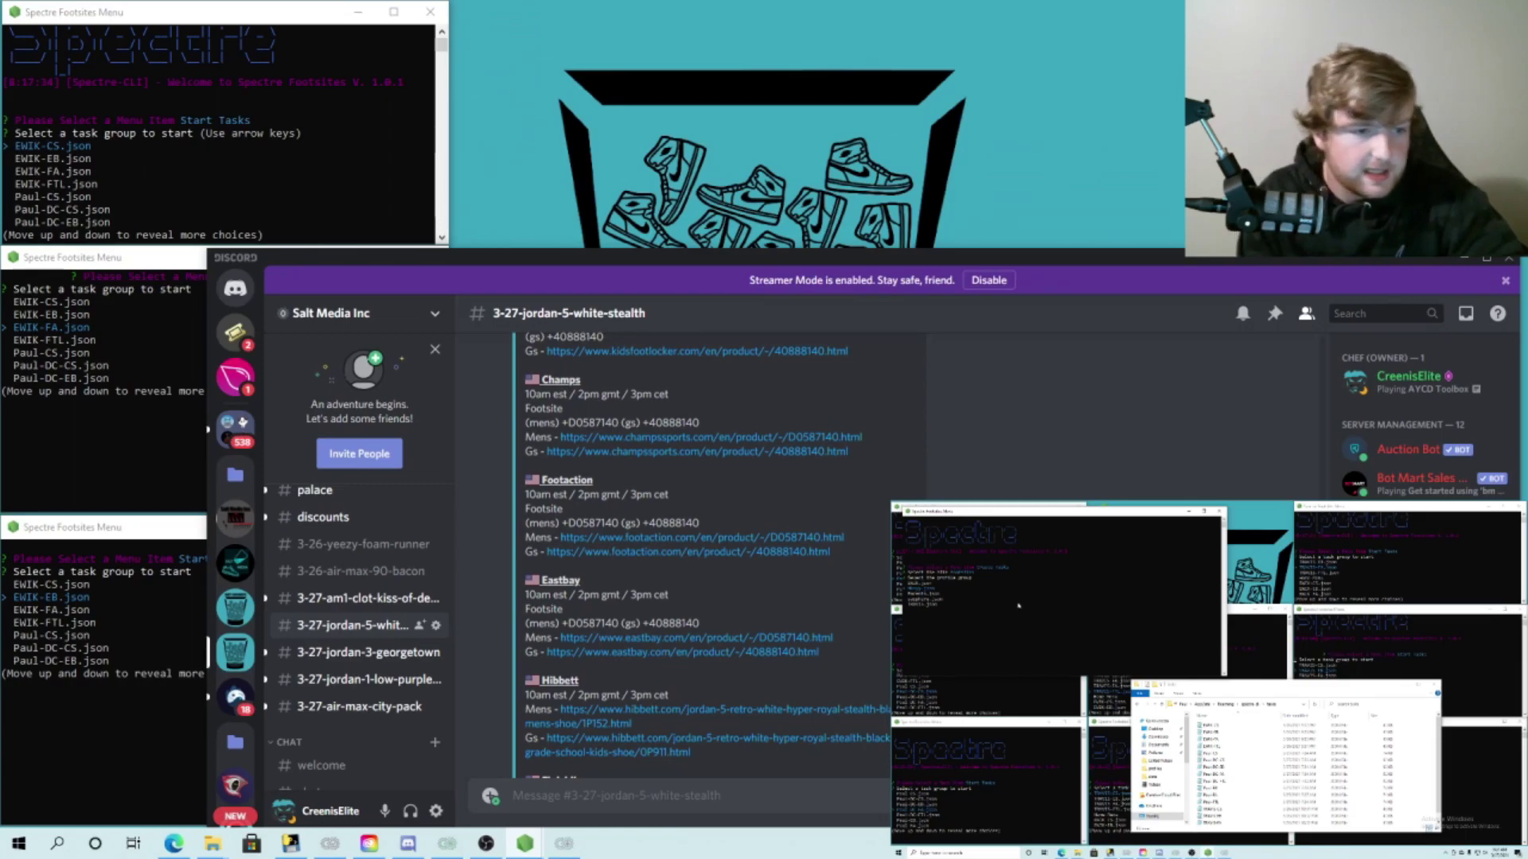
- Open the profiles folder inside spectre-cli to view the available profile group files
click(1225, 708)
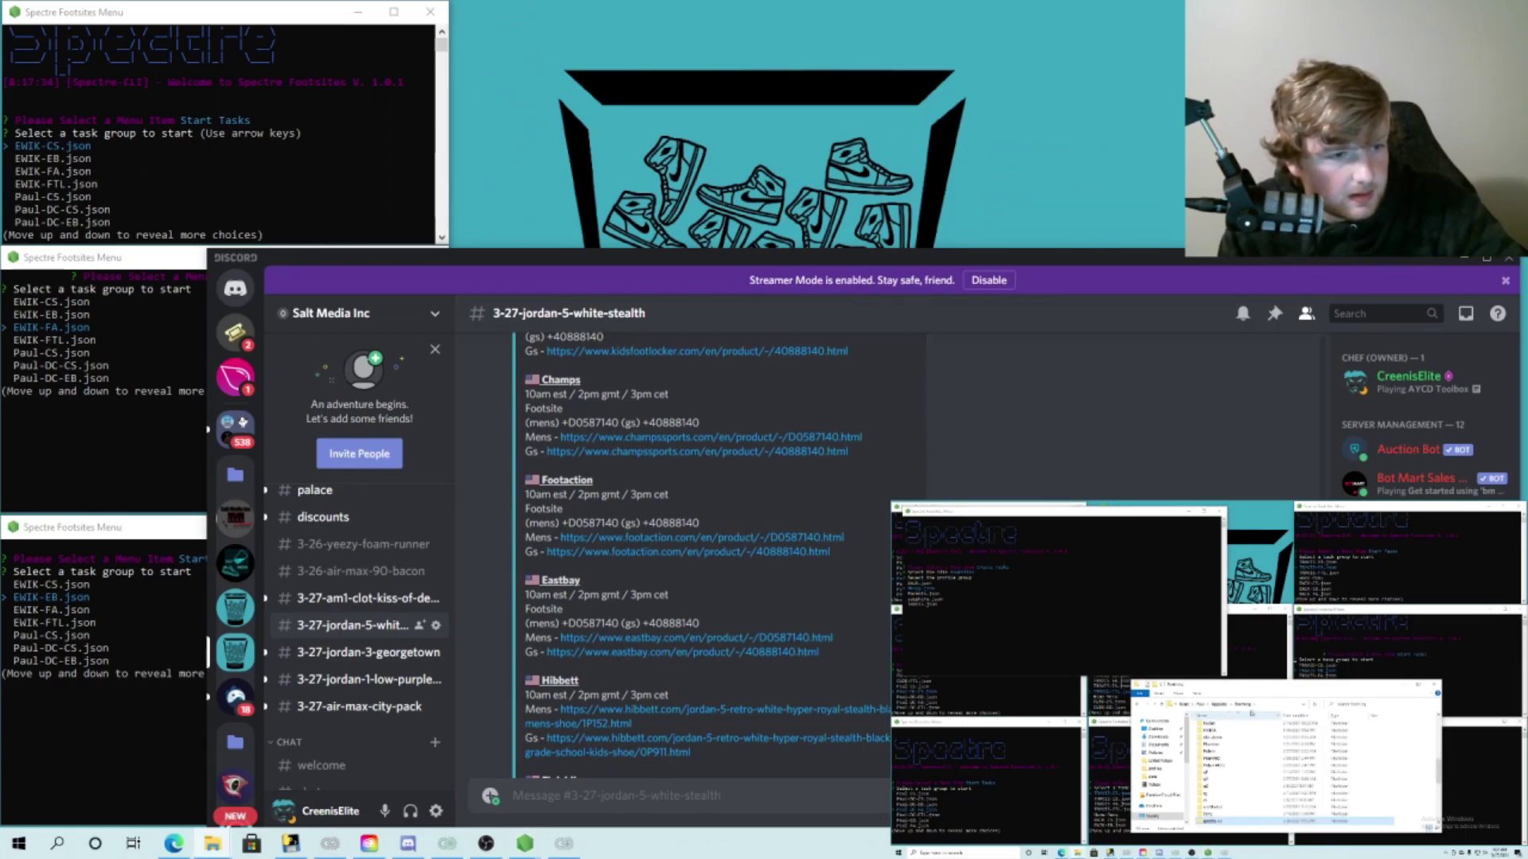
double_click(1217, 822)
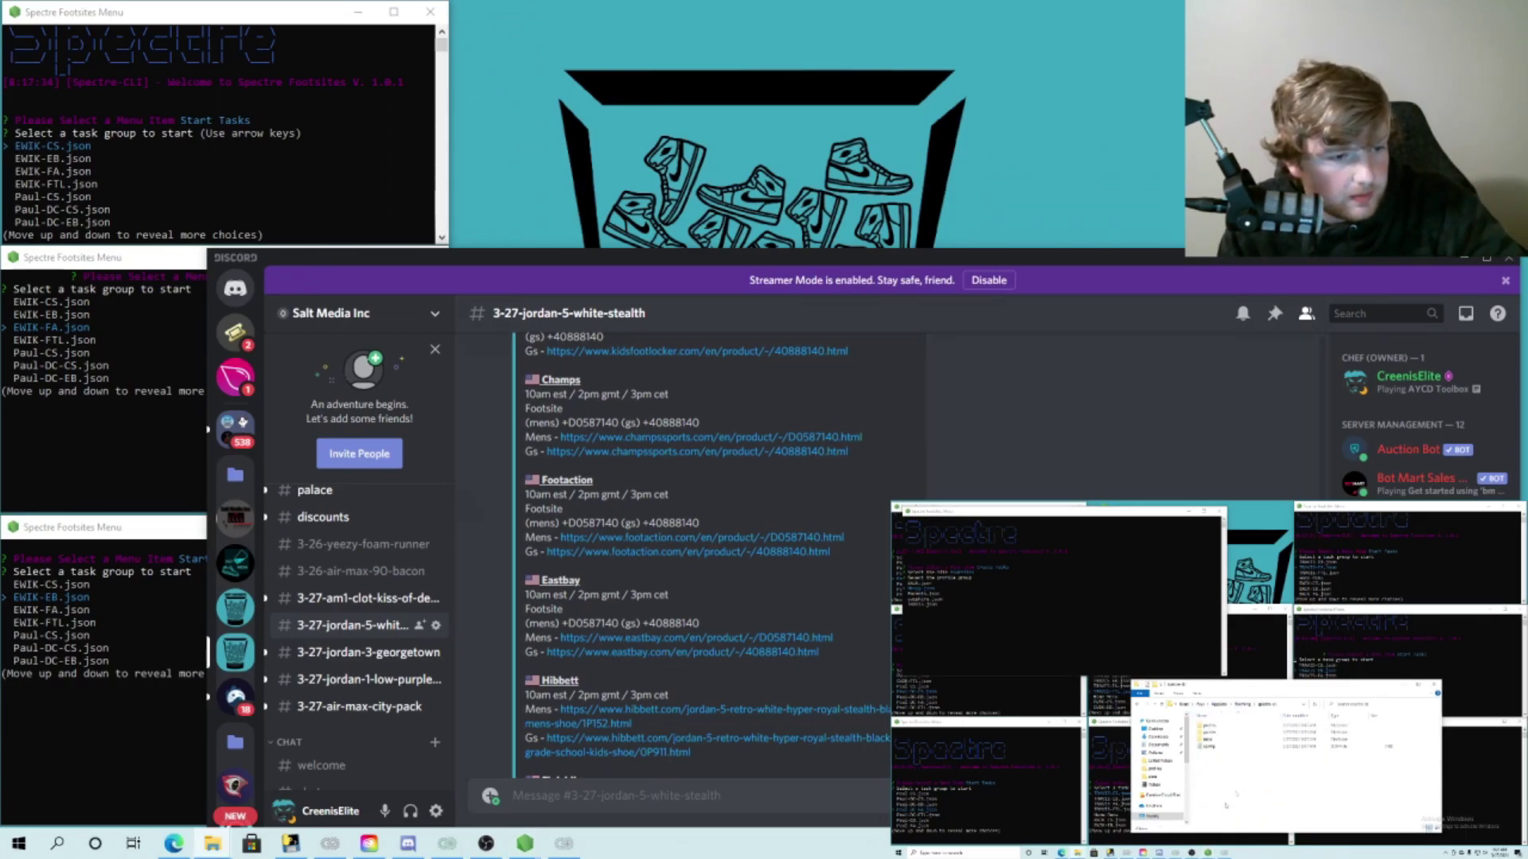
double_click(1218, 726)
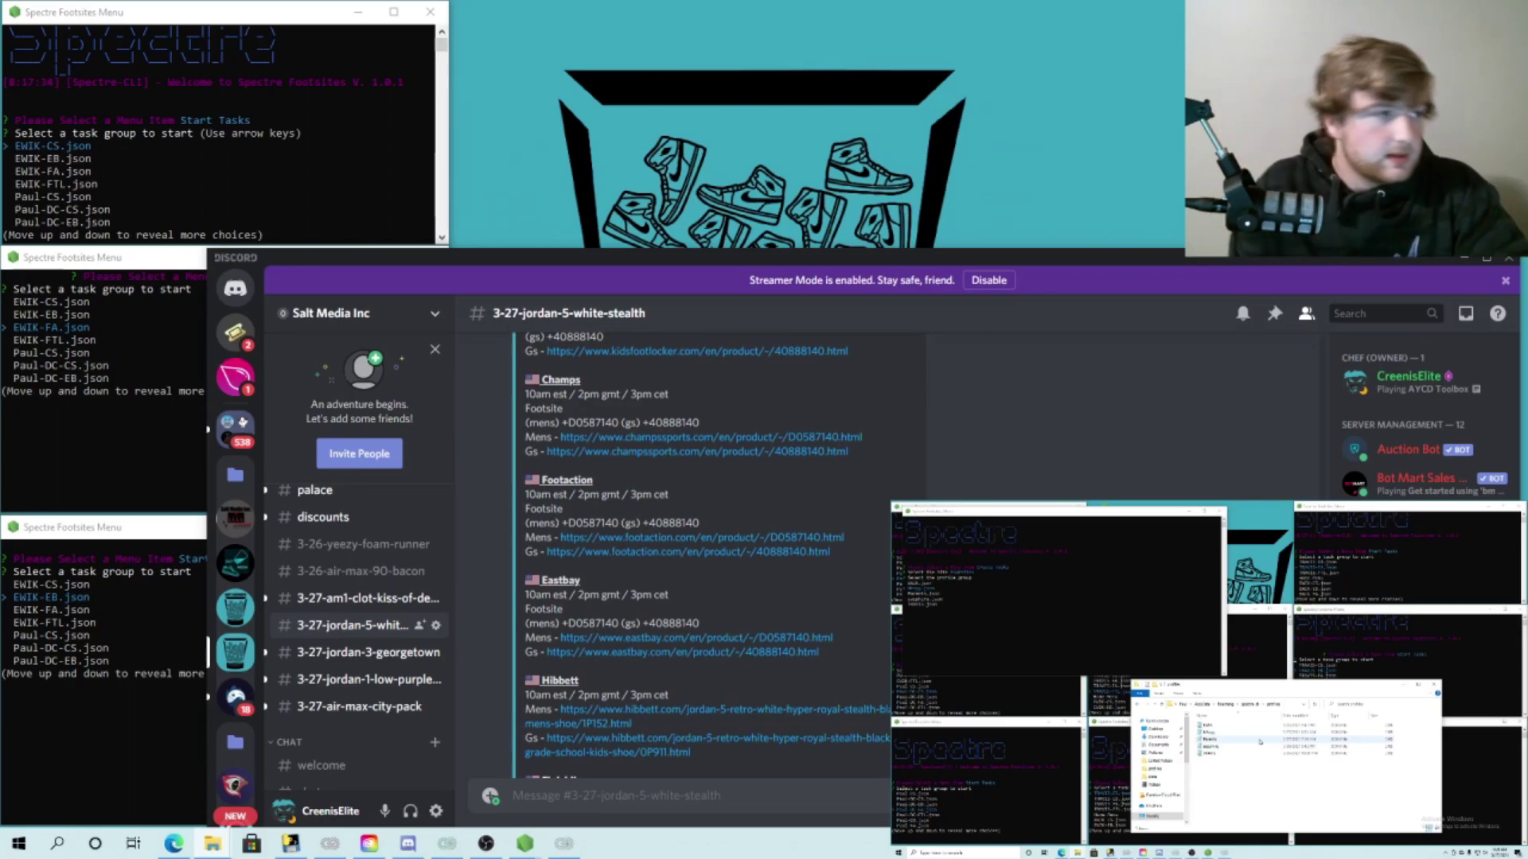
- Choose the Mkay profile group and the mkay.txt proxy list for the tasks being created
click(979, 601)
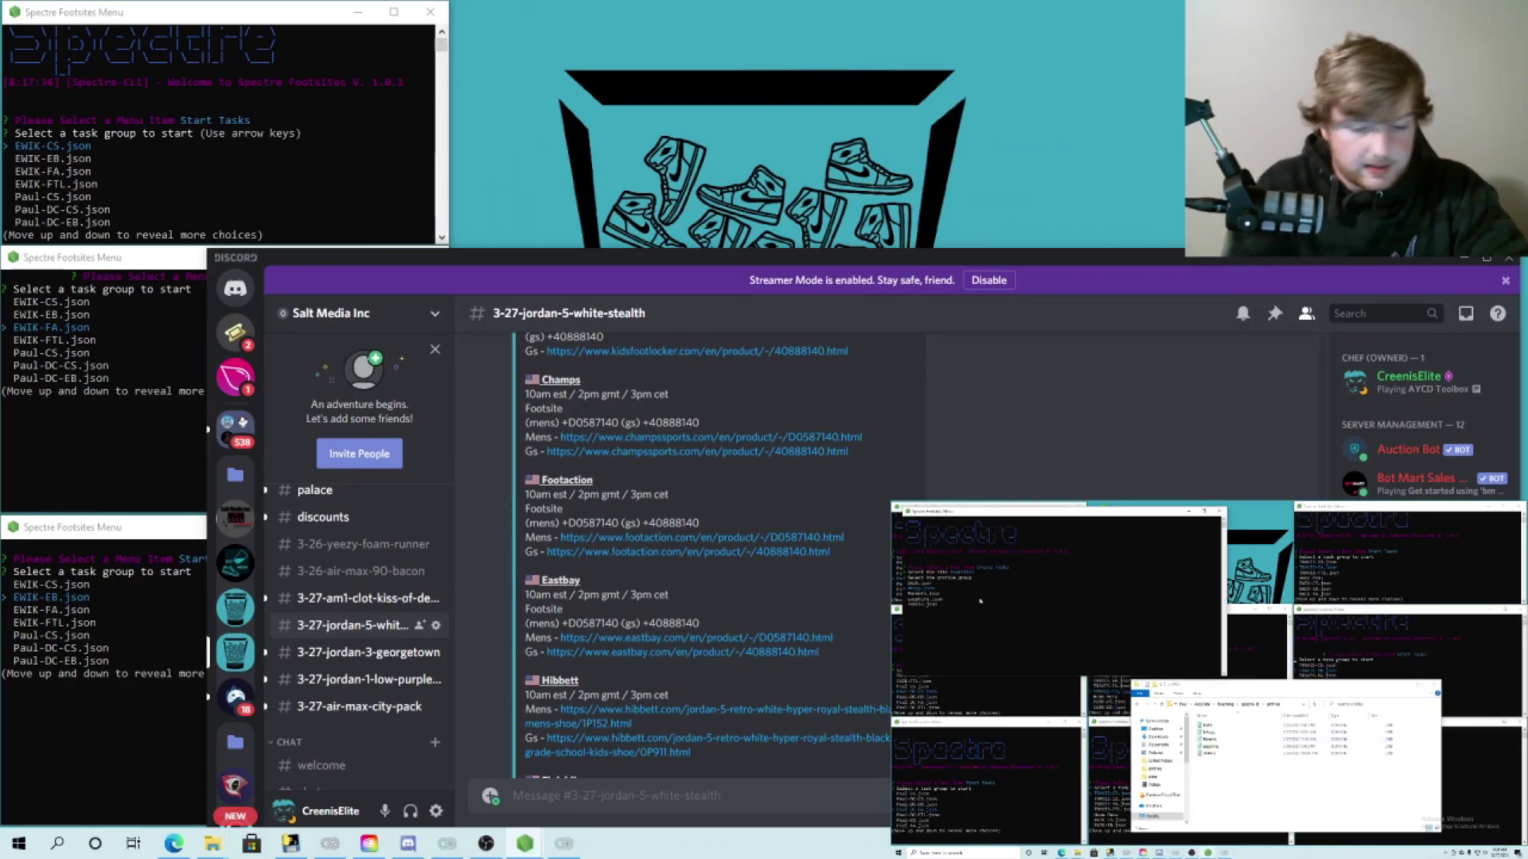
key(Return)
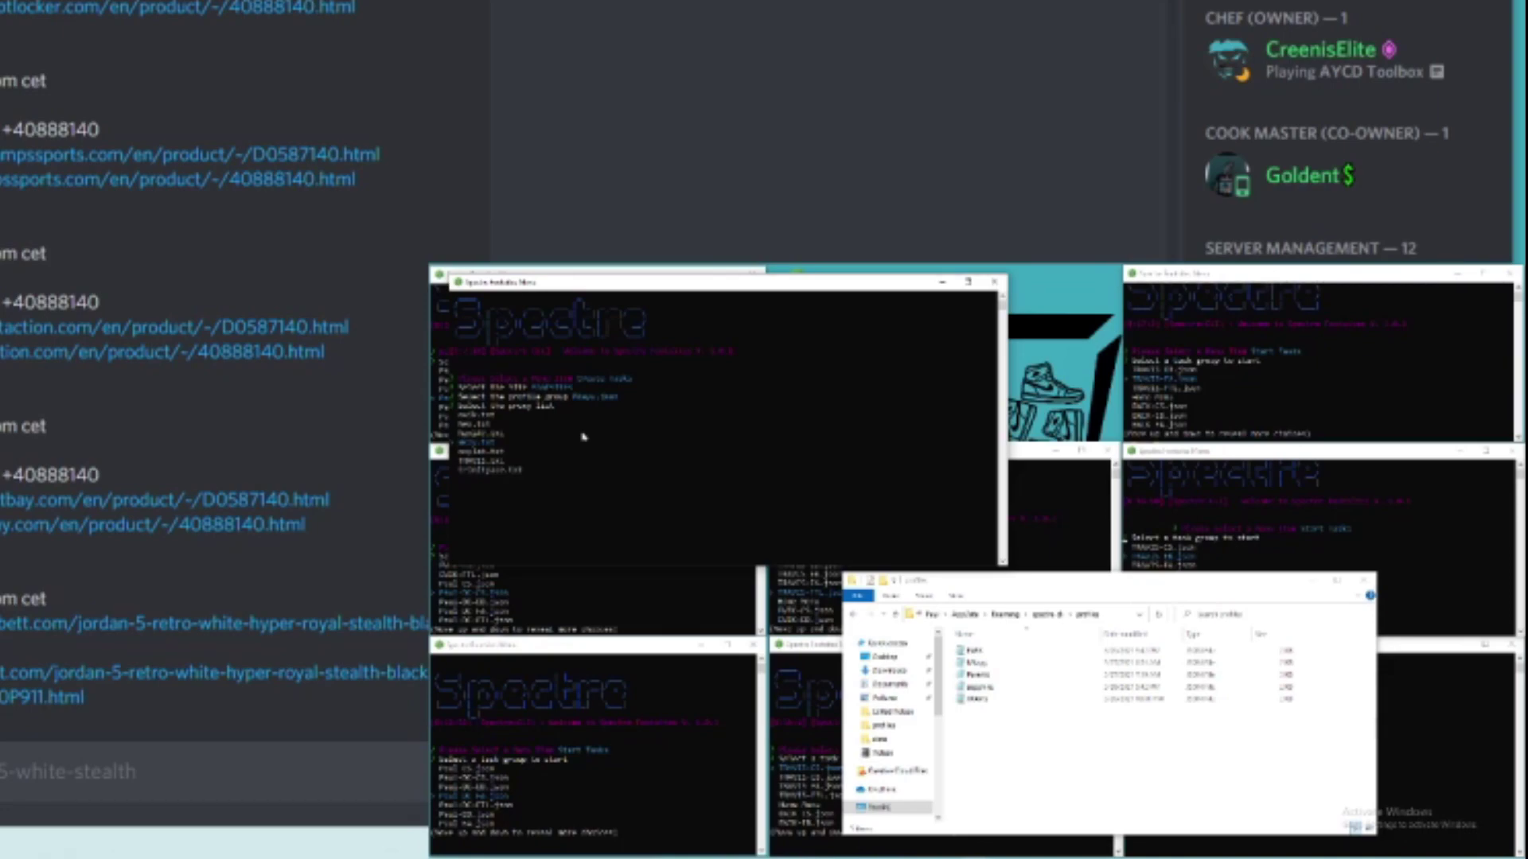
key(Return)
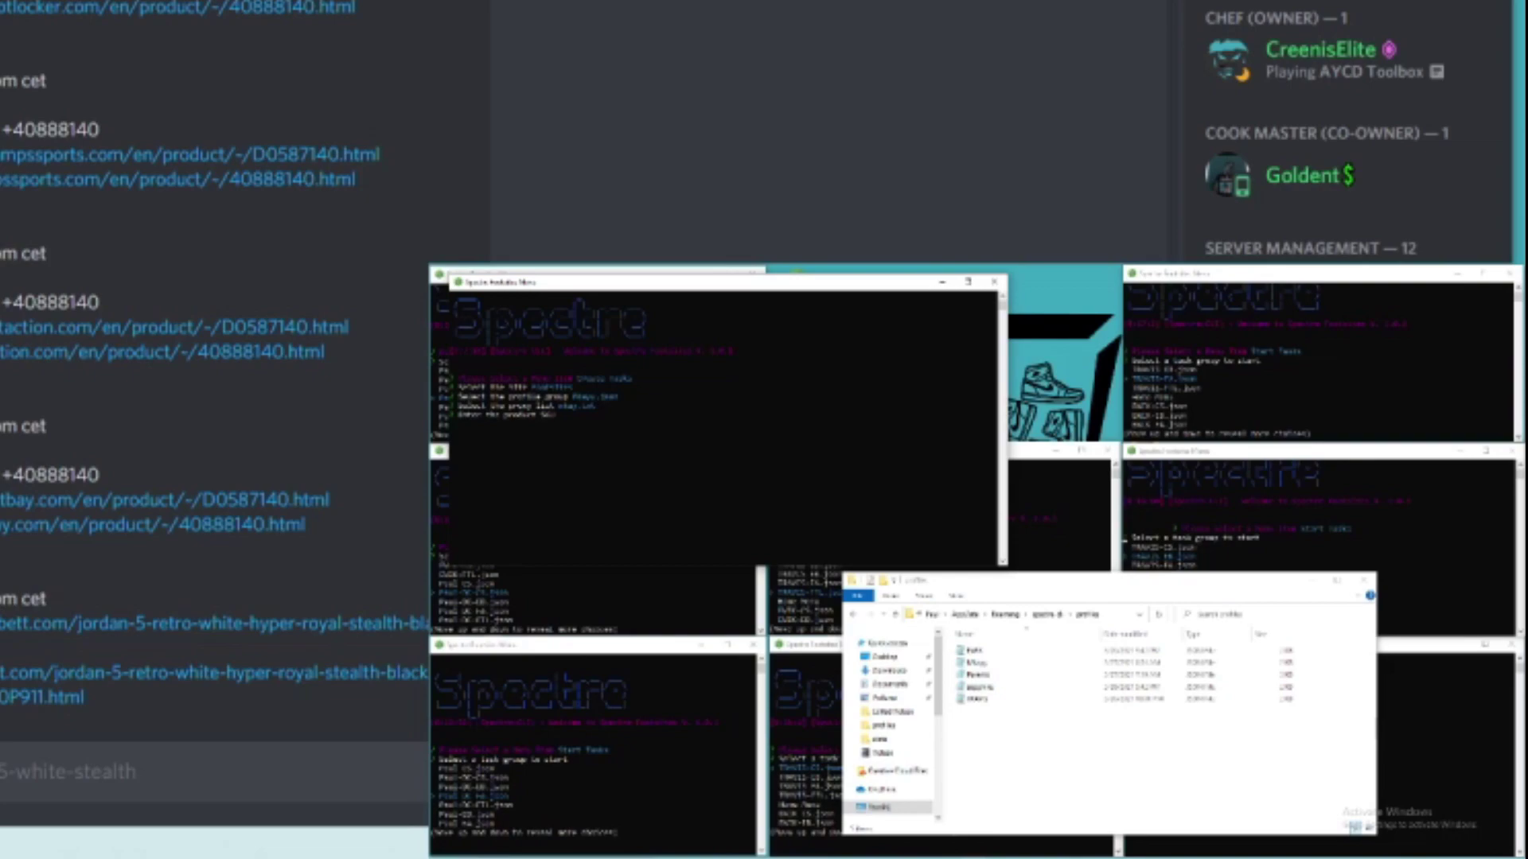
- Copy the Kids Footlocker SKU 40888140 from the Discord release post and enter it as the product SKU
scroll(19, 477, down, 3)
scroll(214, 398, up, 5)
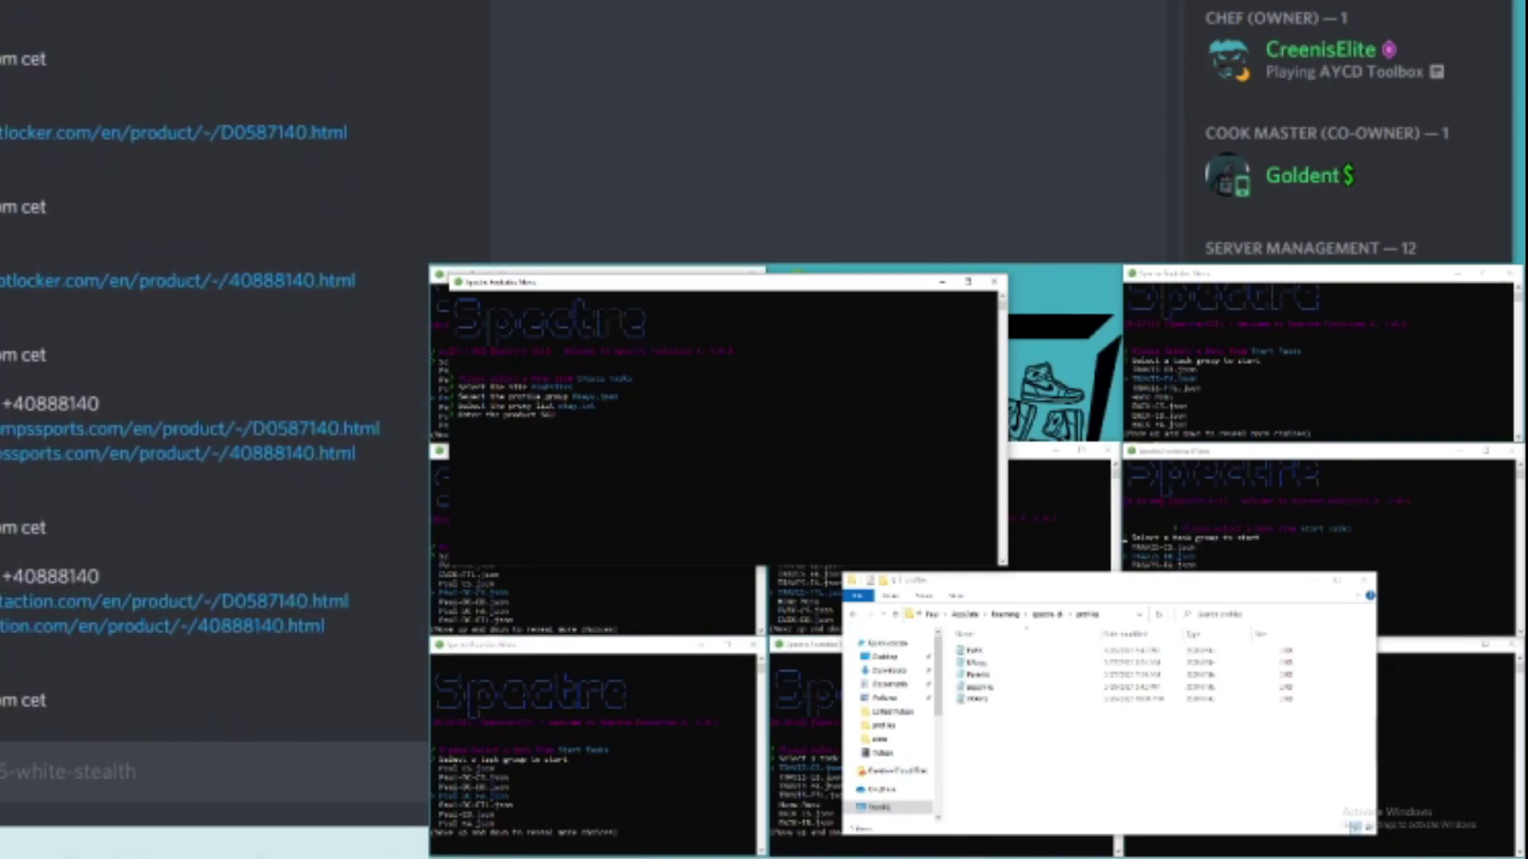
right_click(3, 261)
click(16, 296)
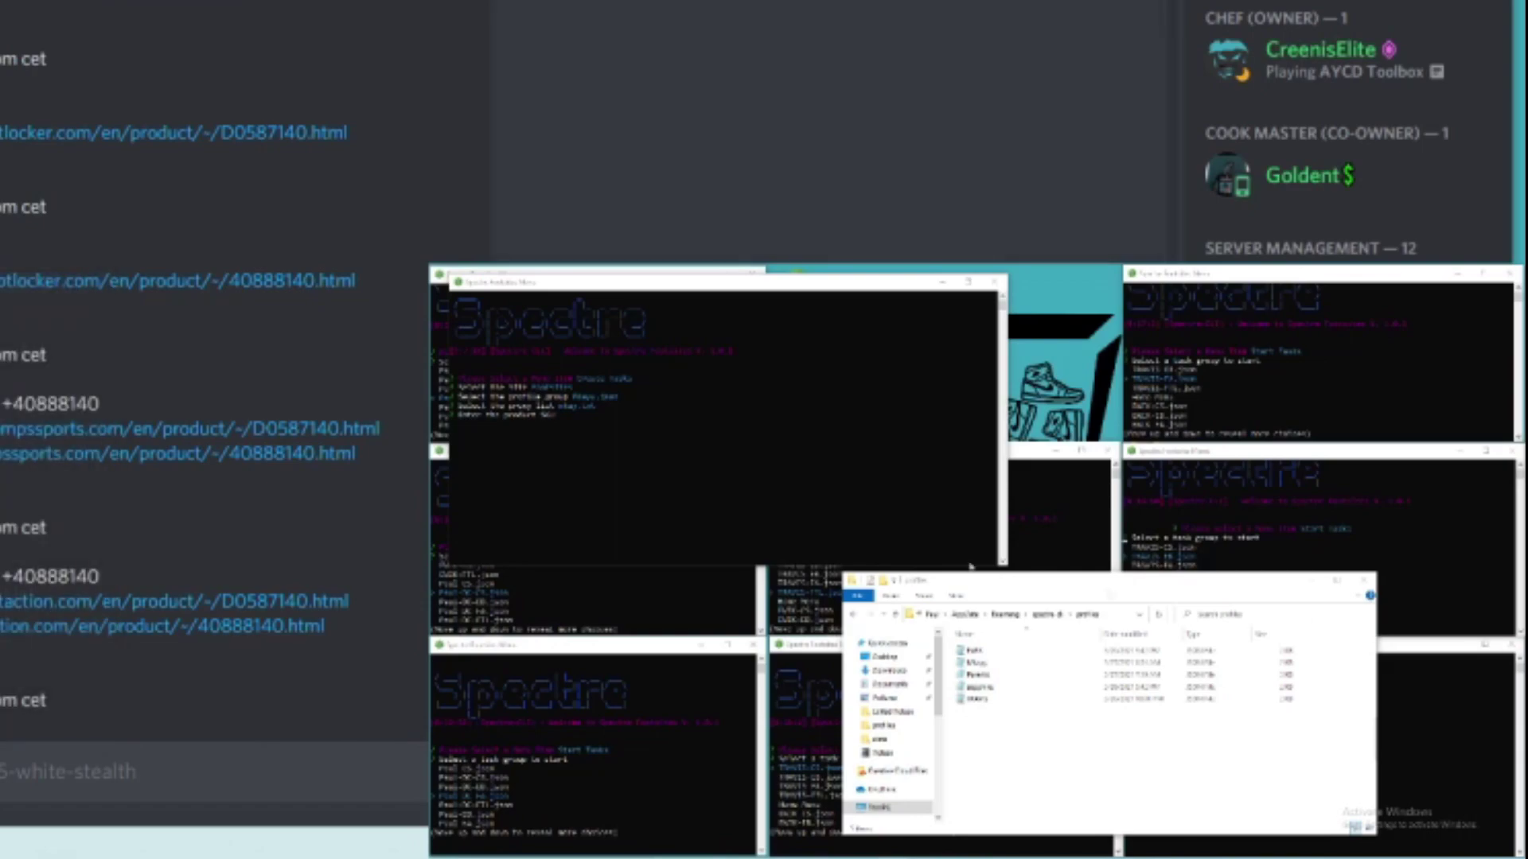
click(600, 442)
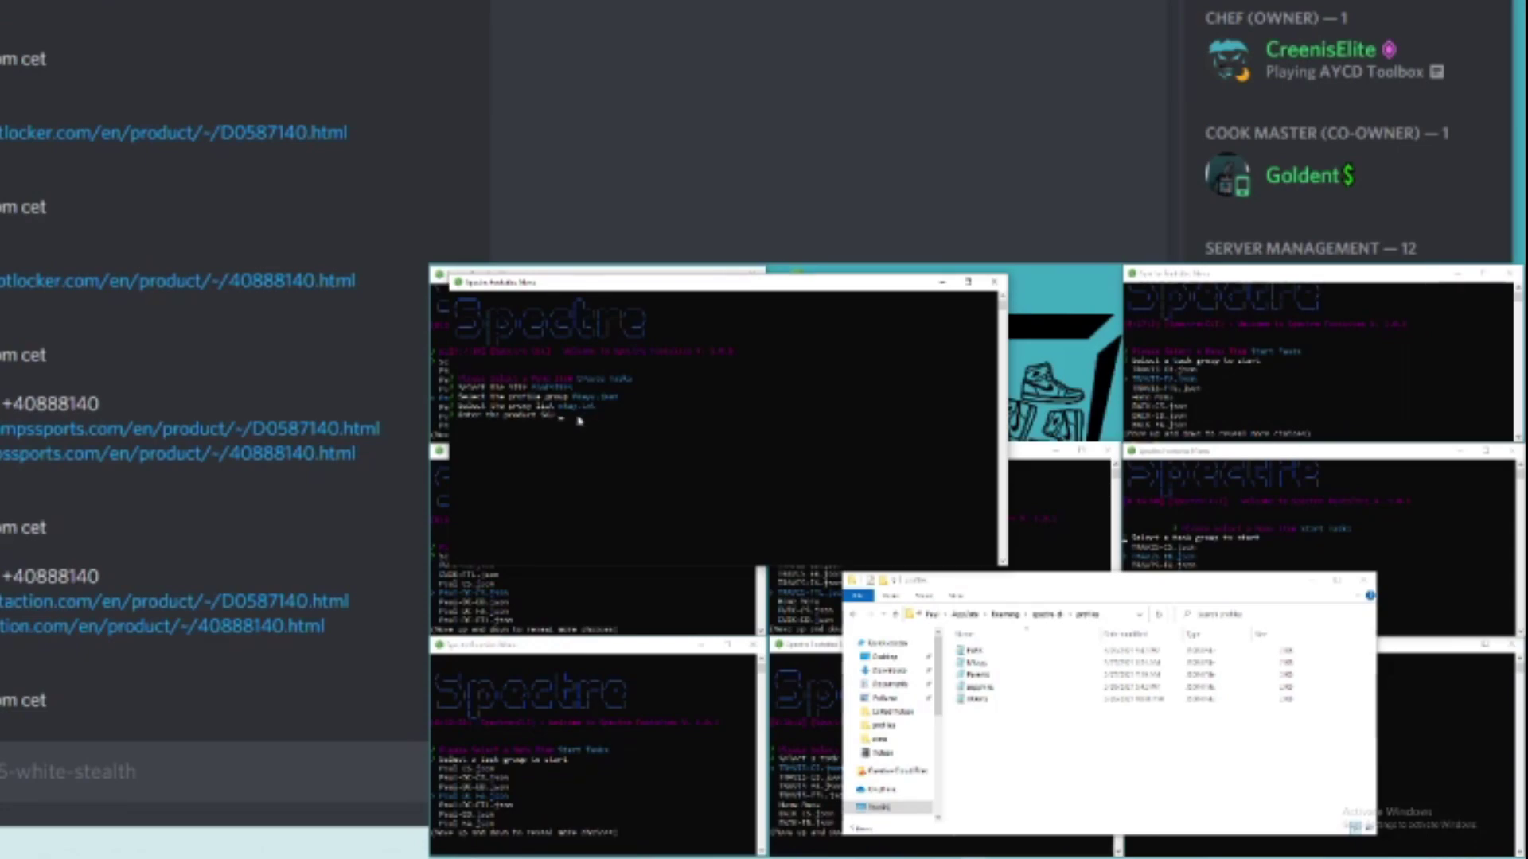
right_click(578, 417)
key(Return)
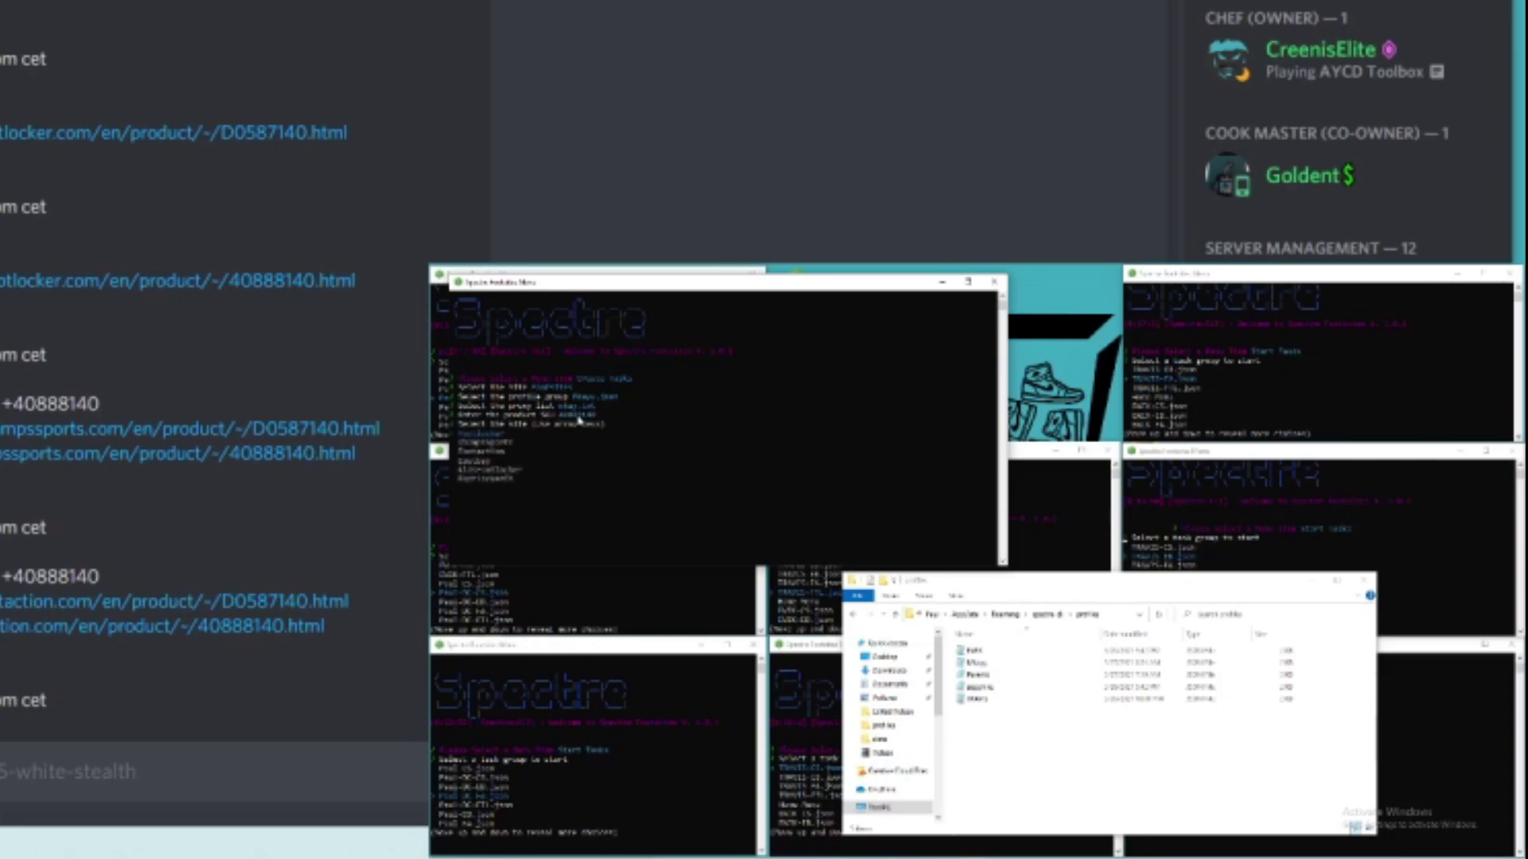
- Select KidsFootlocker as the site for the tasks
key(Down)
key(Down)
key(Down)
key(Return)
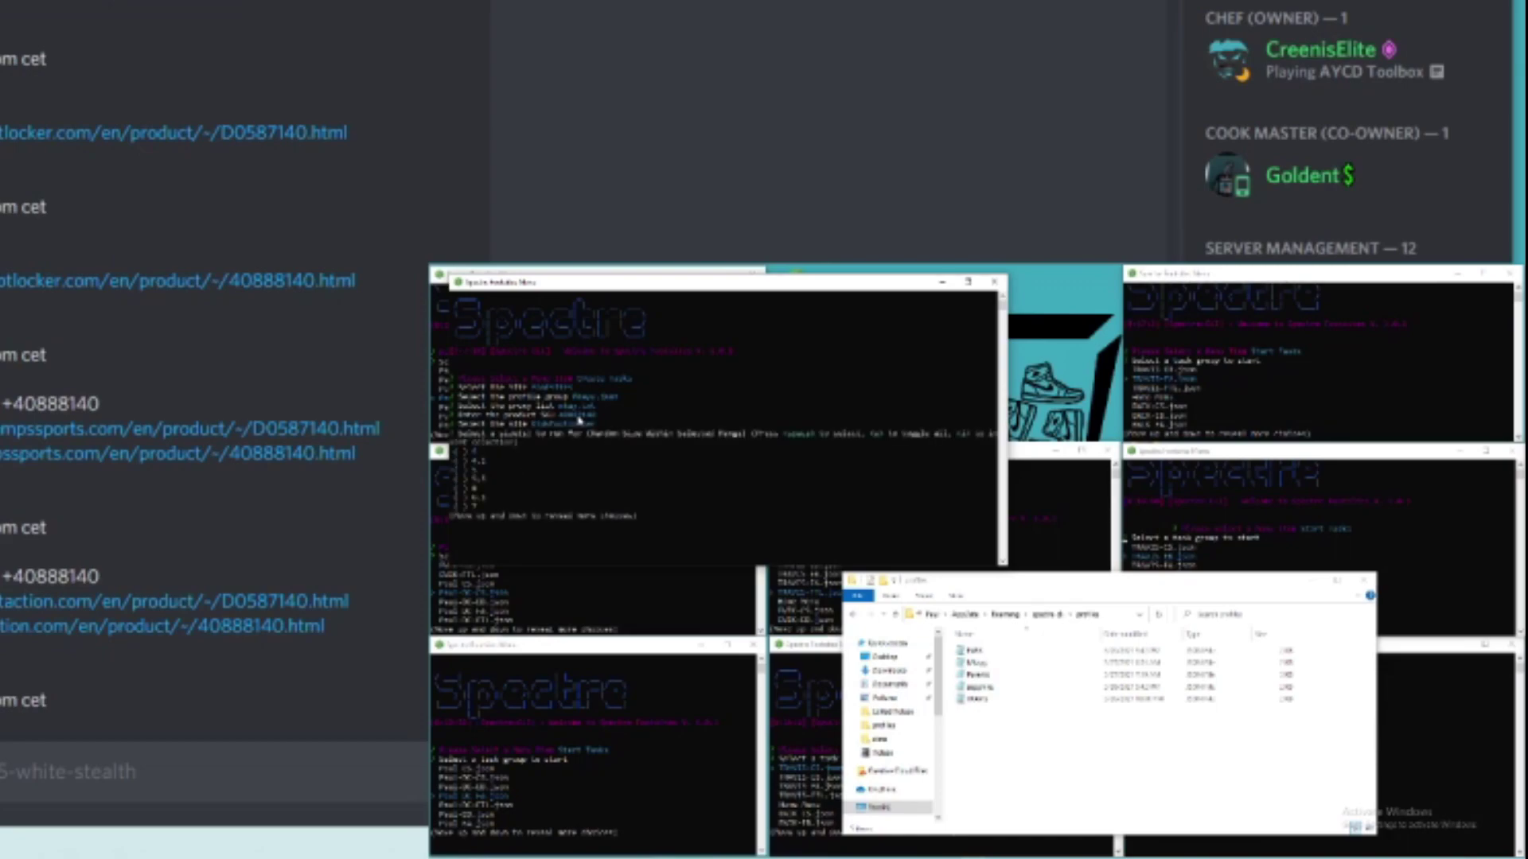
- Toggle all sizes on and back off in the size list
key(a)
scroll(515, 464, down, 4)
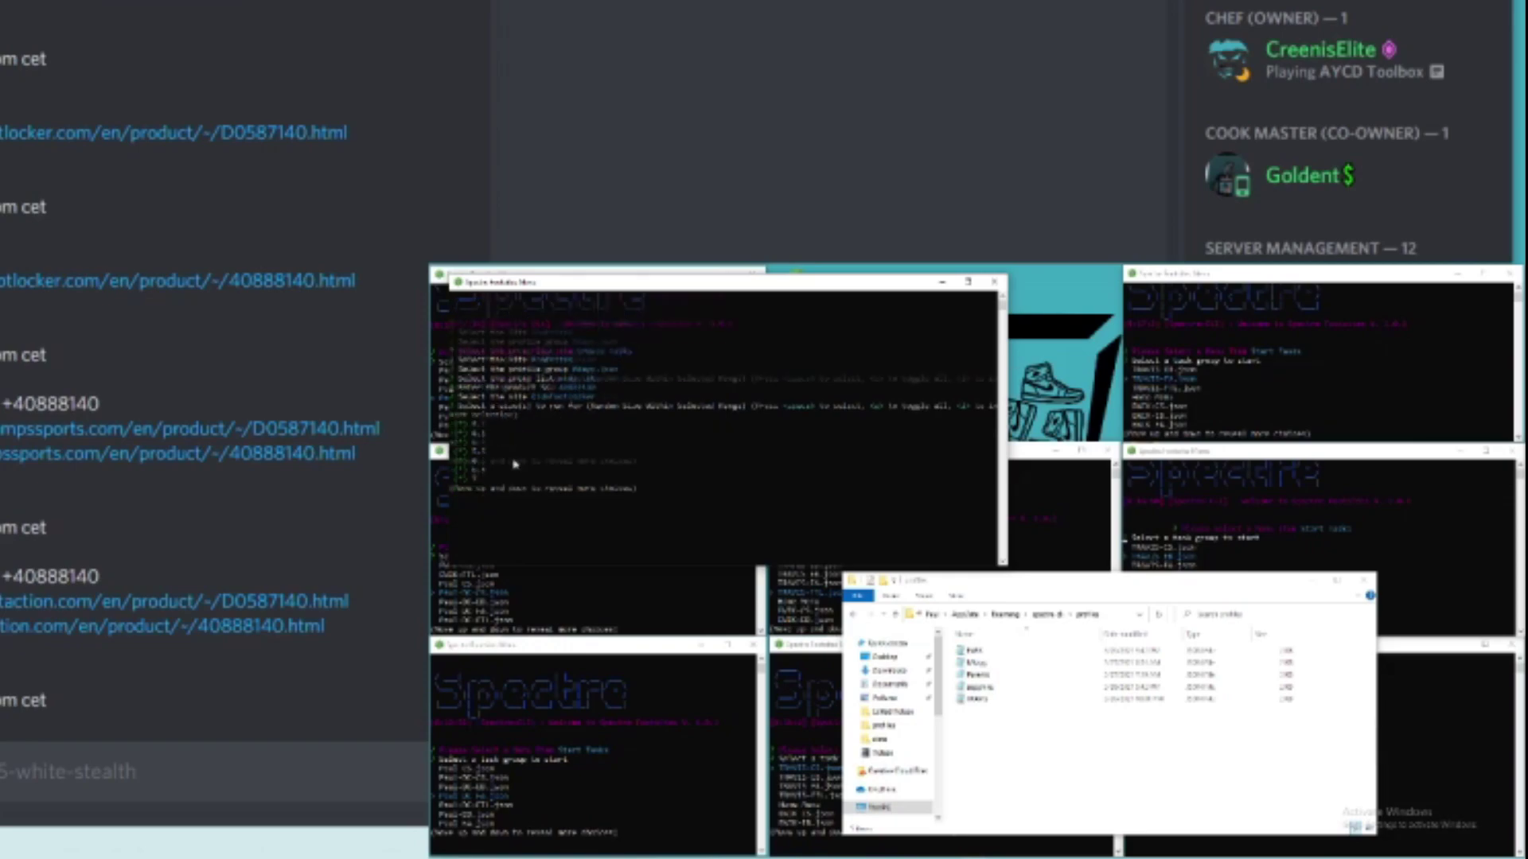
scroll(515, 464, up, 5)
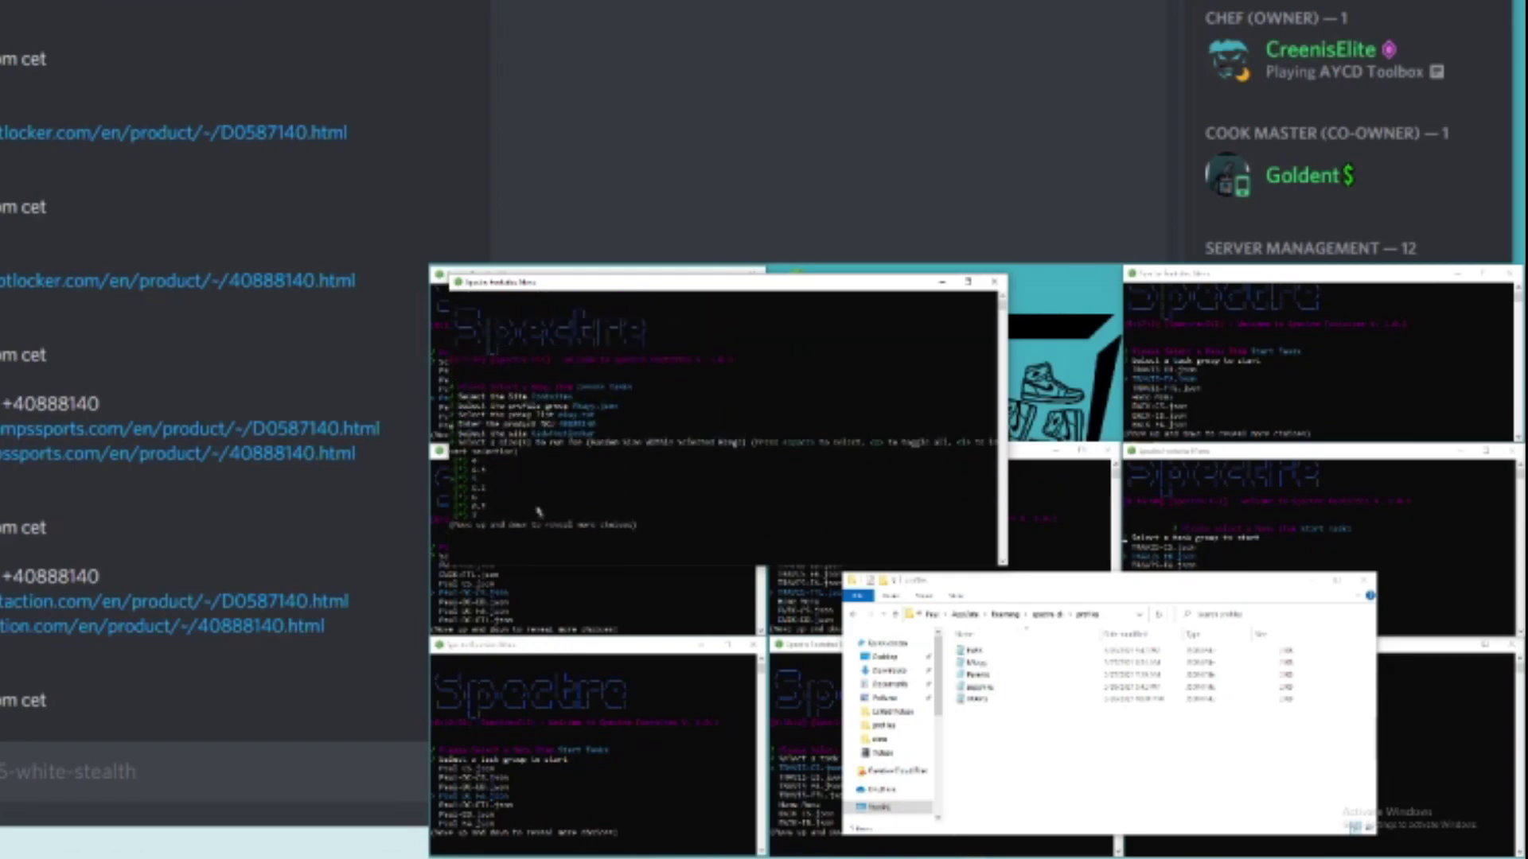
scroll(540, 504, down, 1)
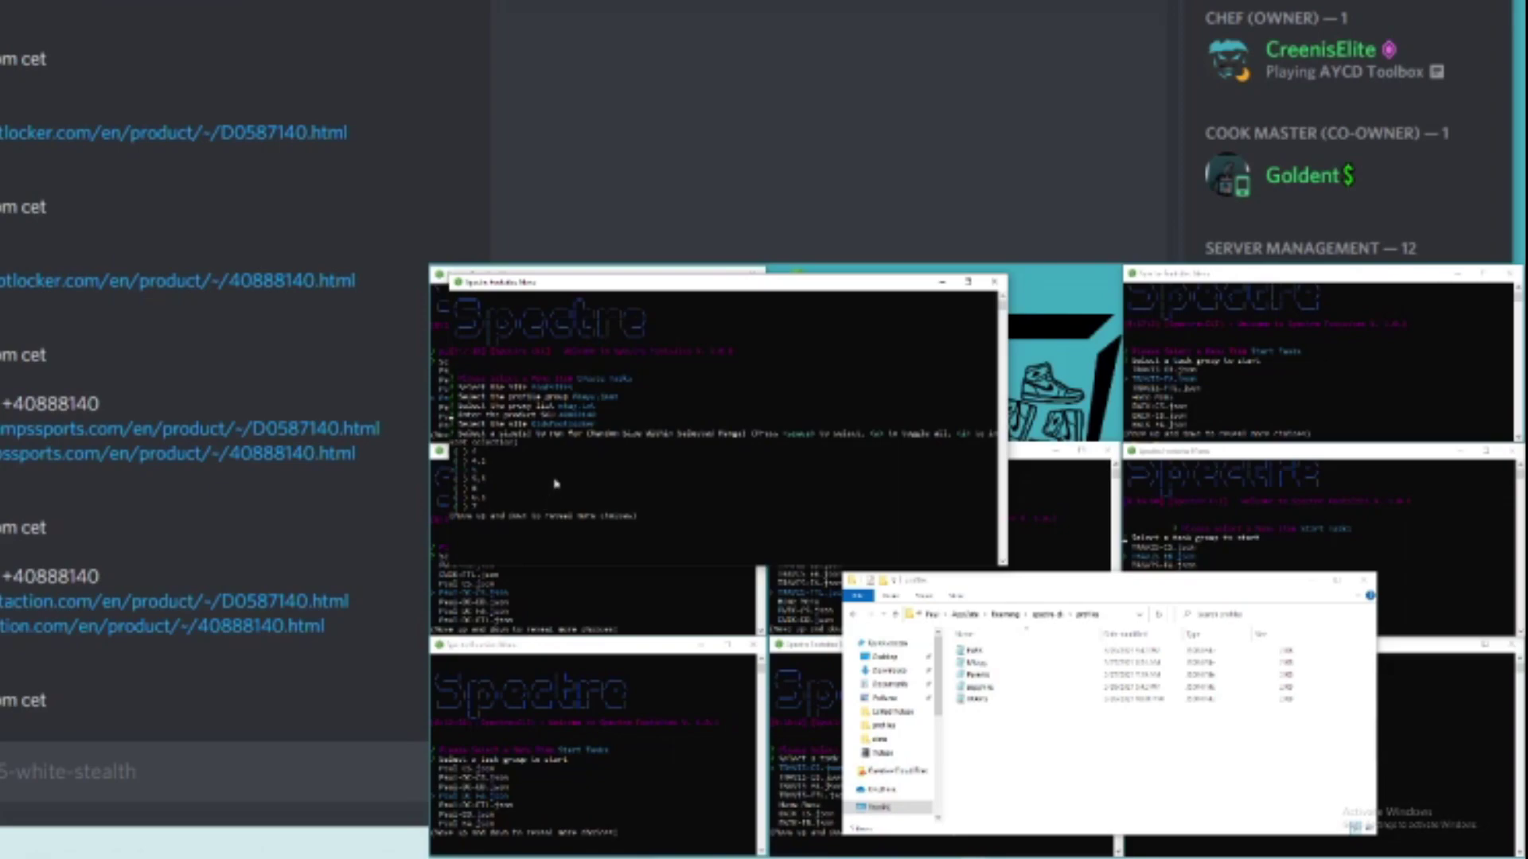
- Go through the size list and confirm size 6 as the only size to run
key(Down)
key(Down)
key(Down)
key(Up)
key(Up)
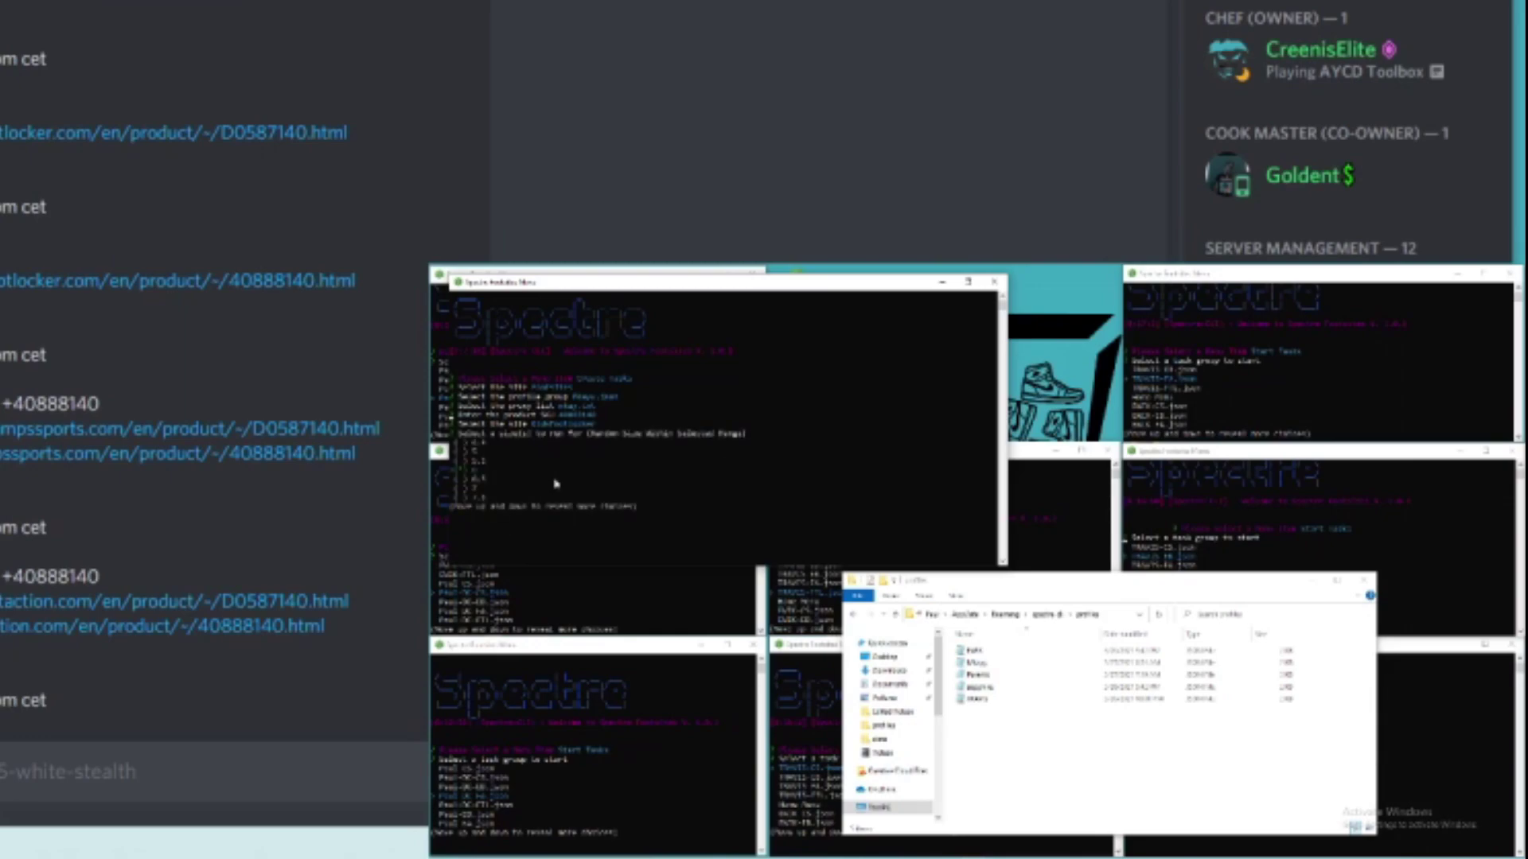
key(Down)
key(Down)
key(Down)
key(Down)
key(Down)
key(Down)
key(Down)
key(Down)
key(Down)
key(Return)
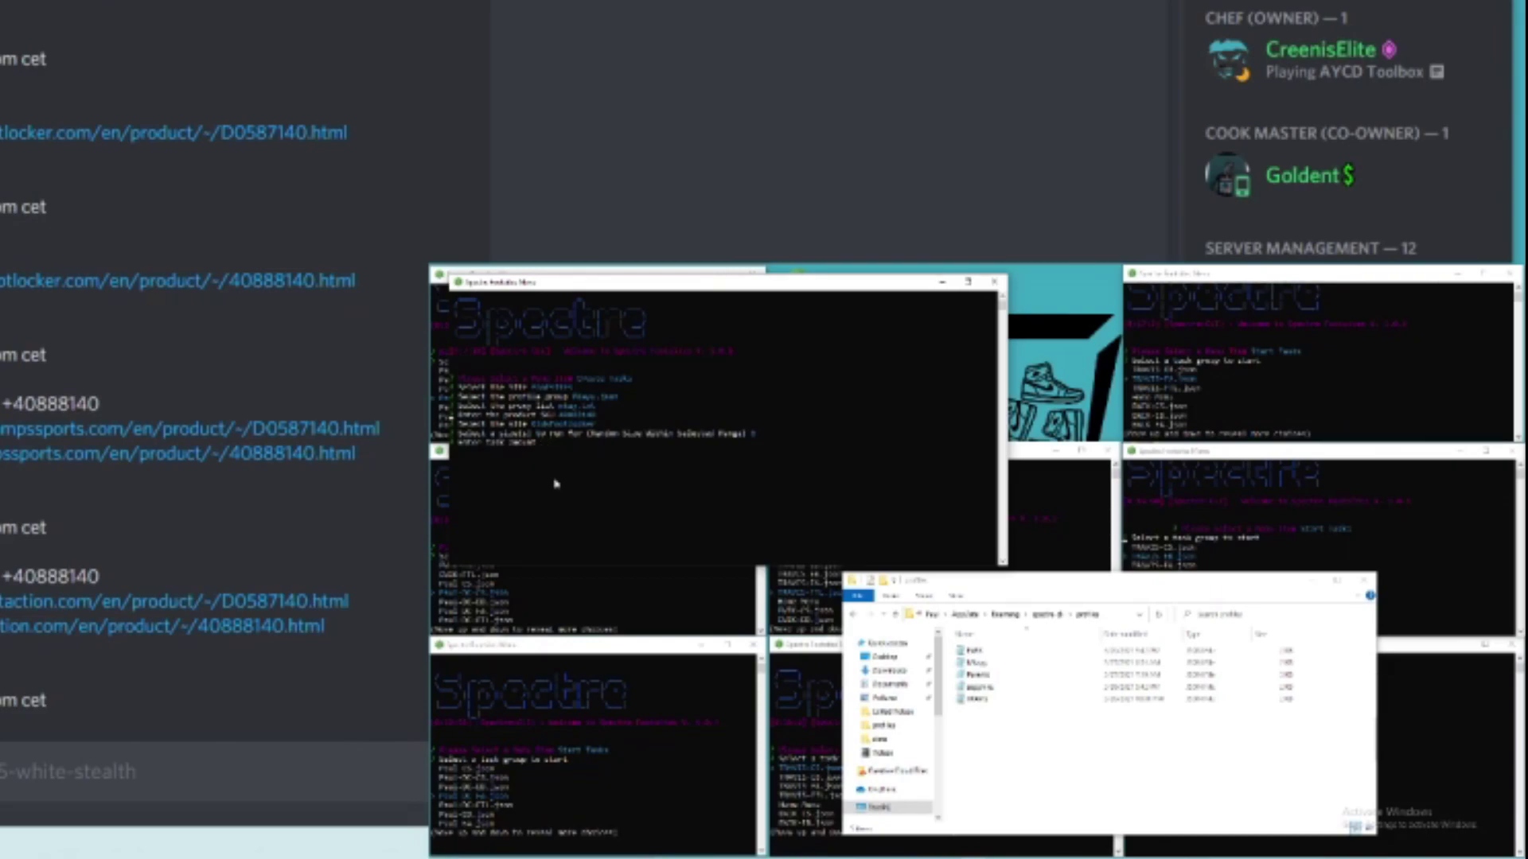
- Set the task amount to 100 and name the task group MKAYY-KFL
text(100)
key(Return)
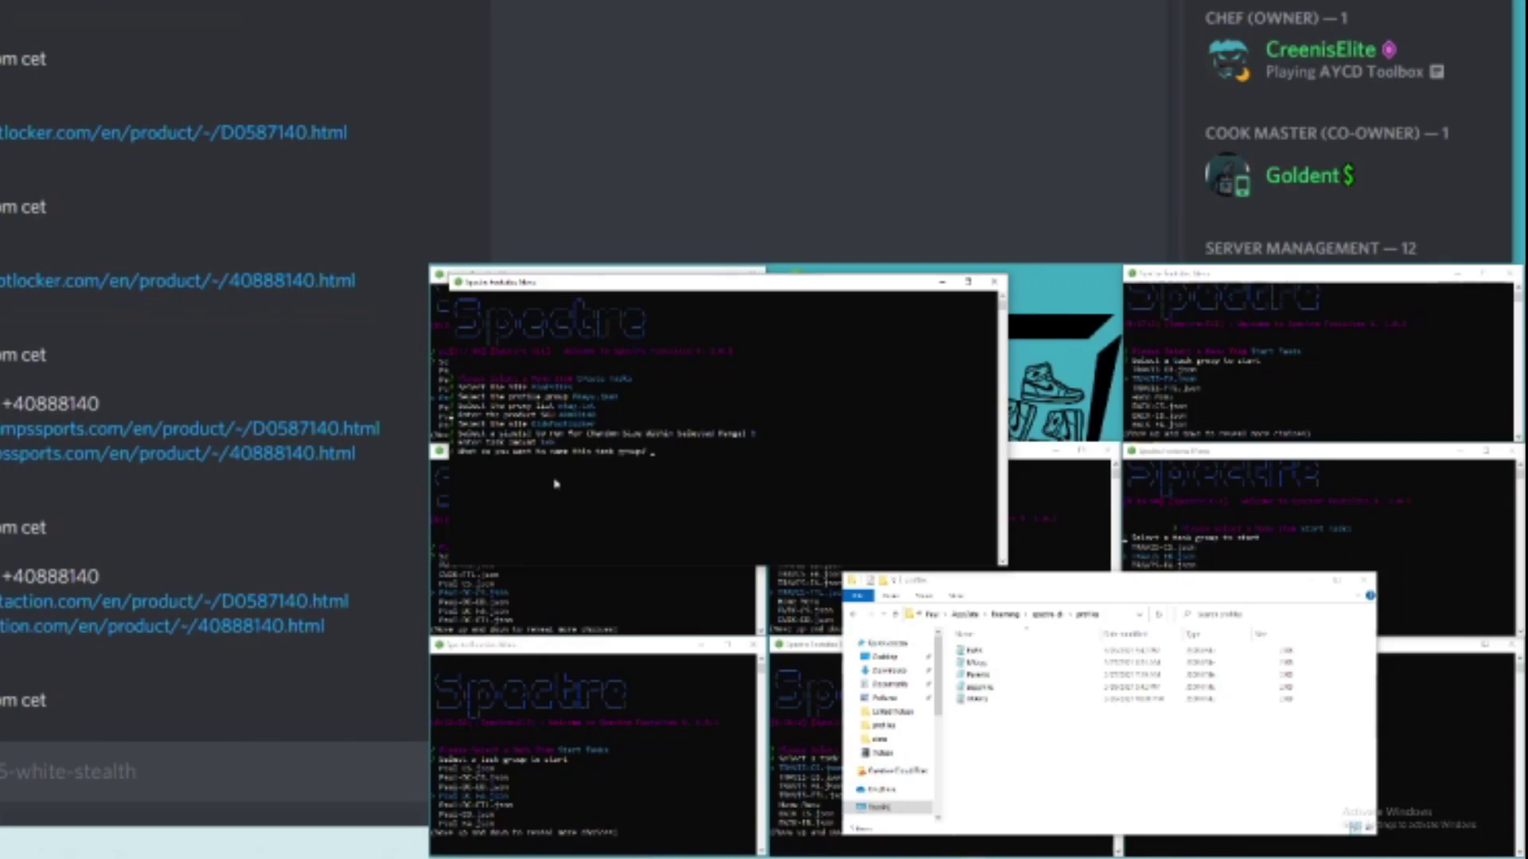
text(012V-FTL)
key(Return)
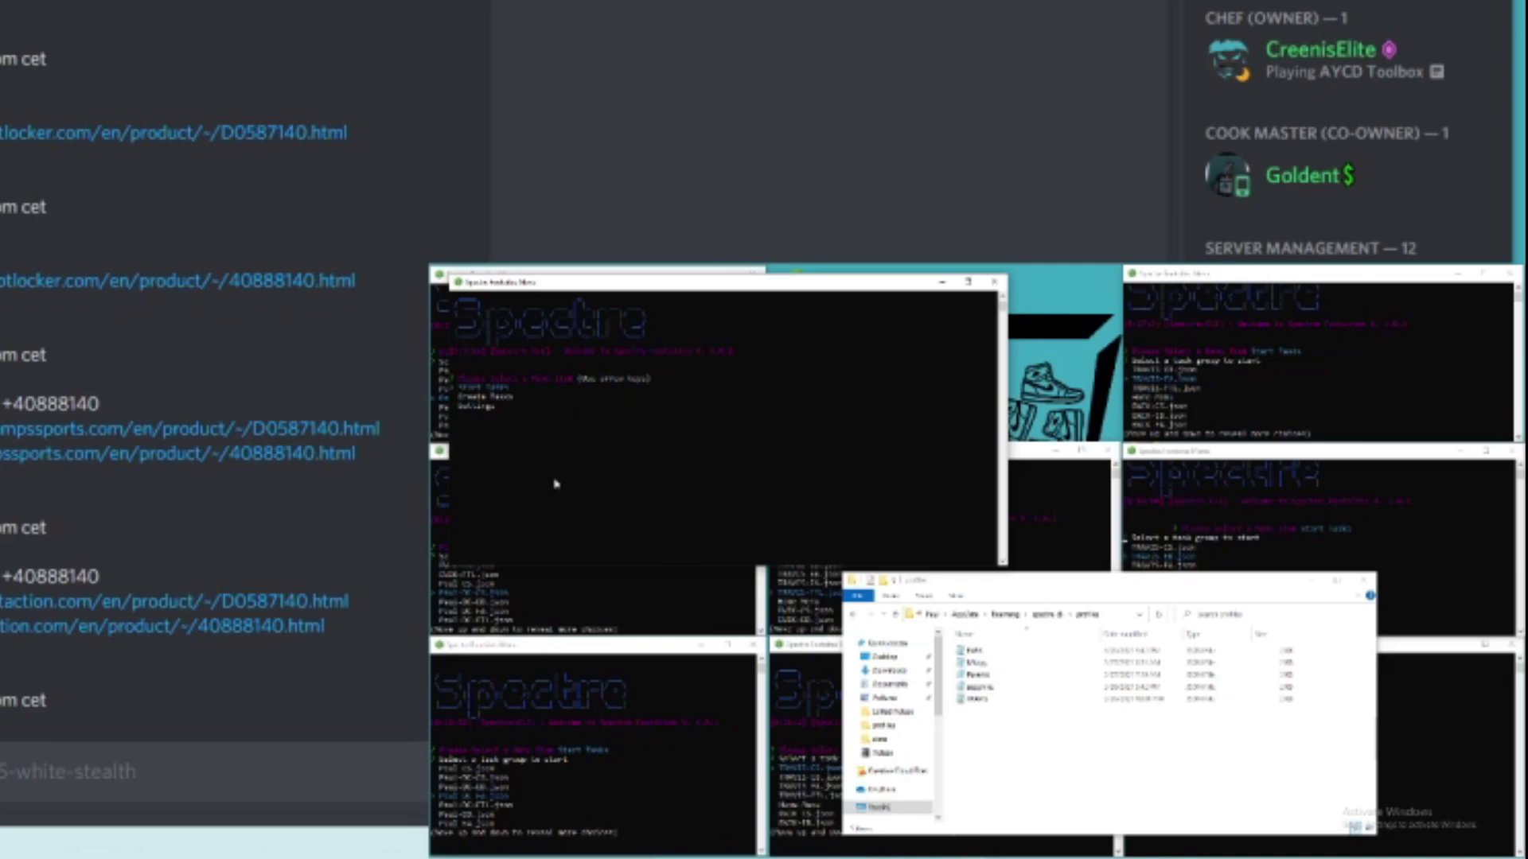
- Bring up the task groups available to start and highlight MKAYY-KFL.json
key(Return)
key(Down)
key(Down)
key(Down)
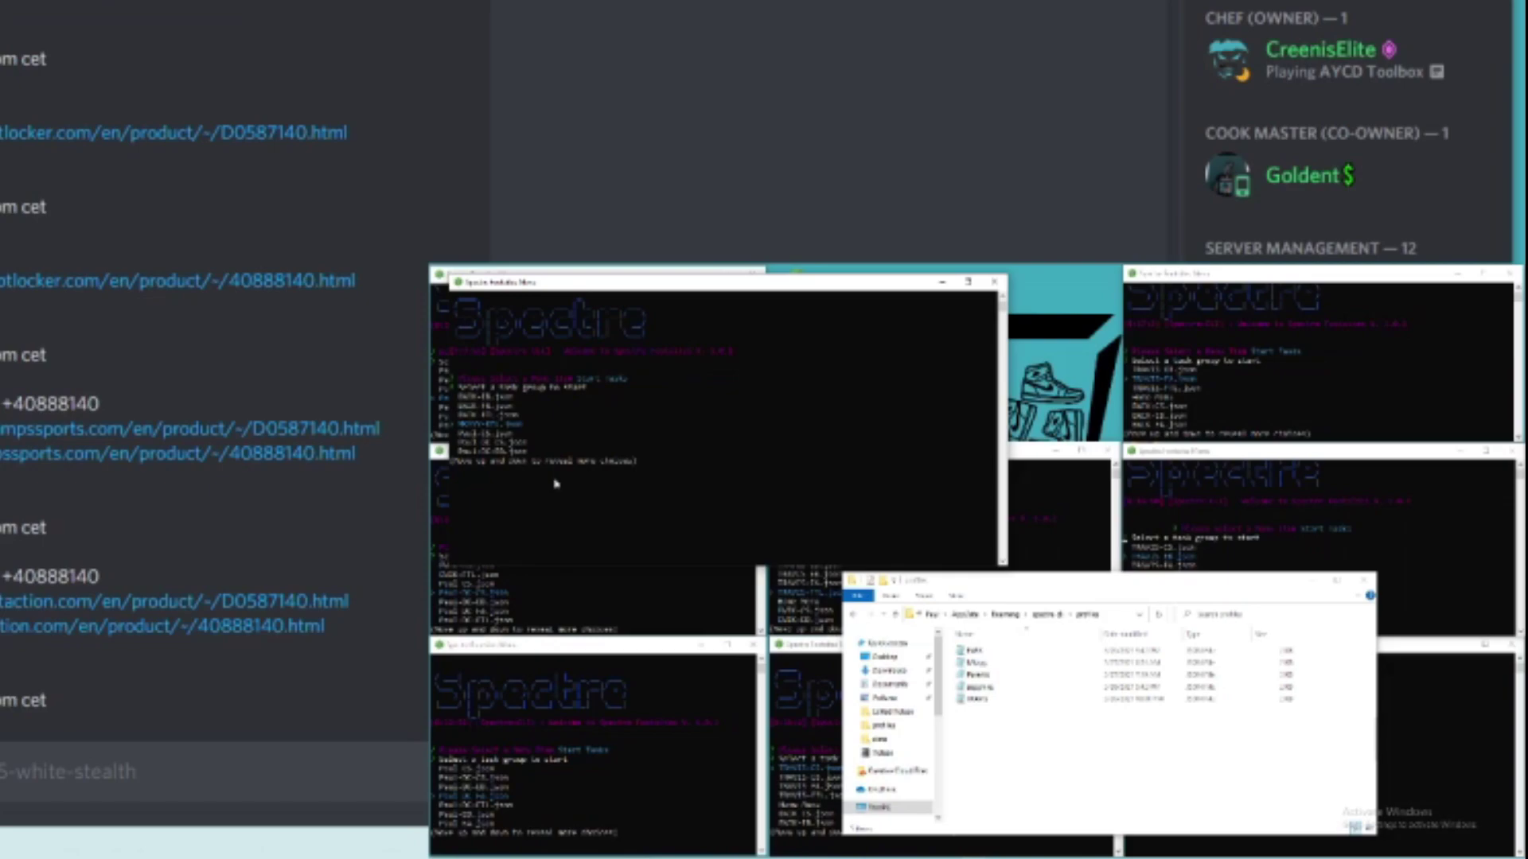
- Move the Spectre window to the main monitor beside the first instance, shrink it to match, and review the task settings
drag(591, 285, 647, 18)
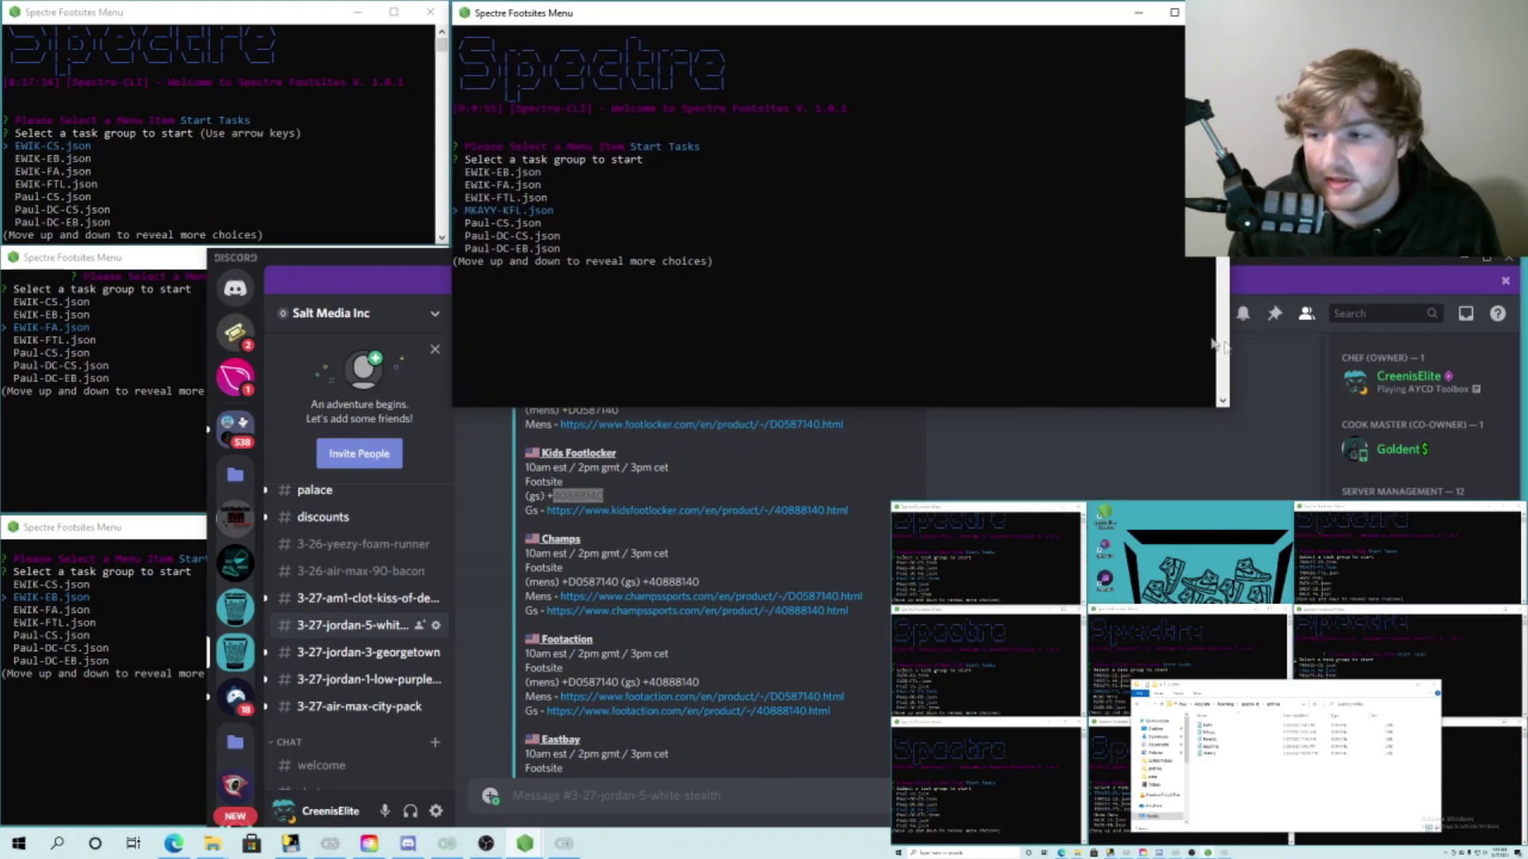
drag(1225, 410, 1186, 247)
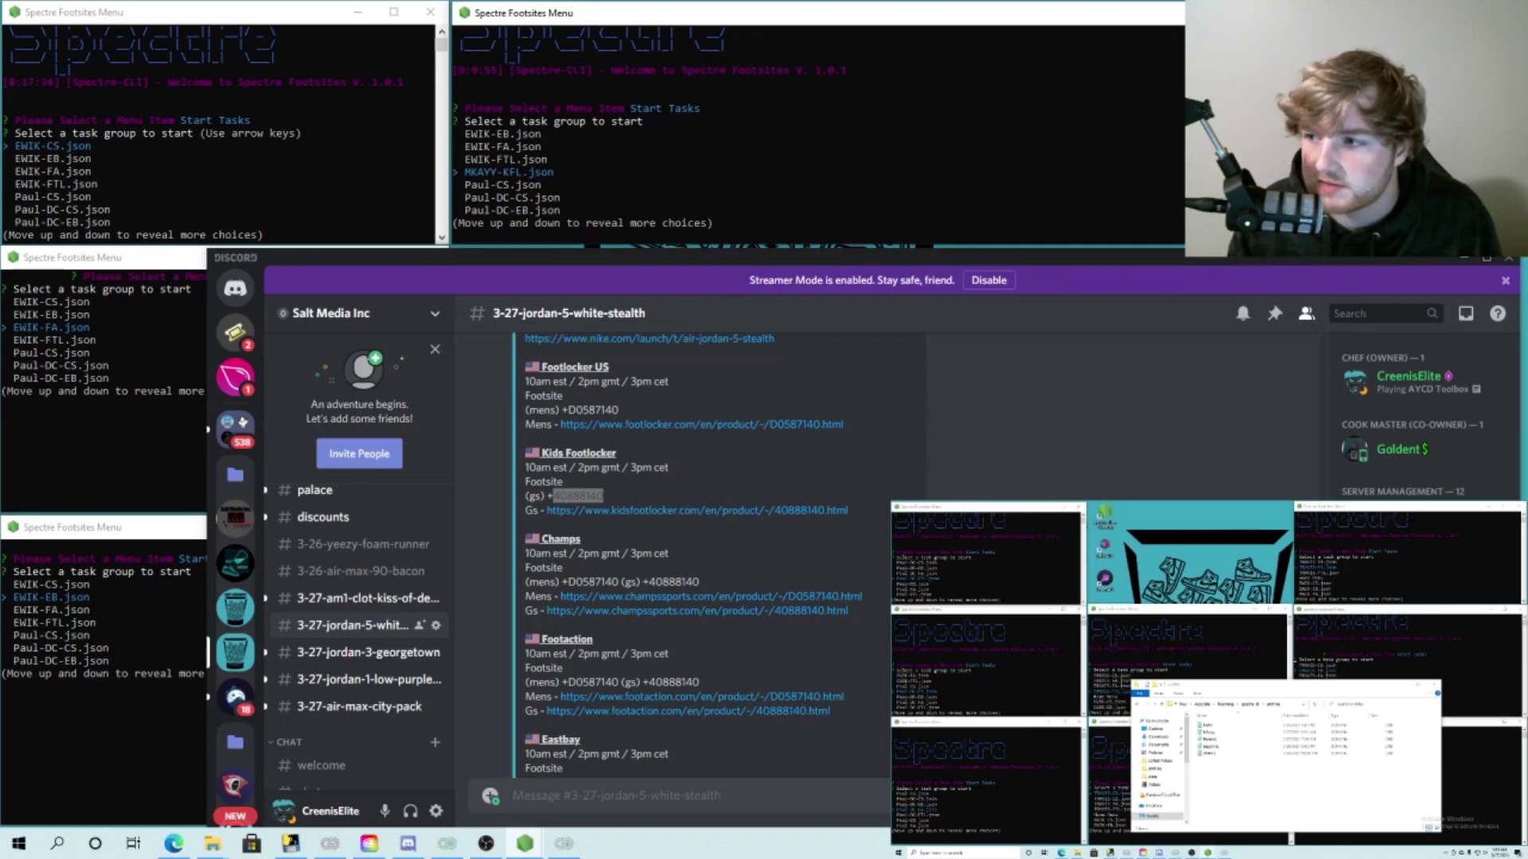
scroll(660, 238, up, 2)
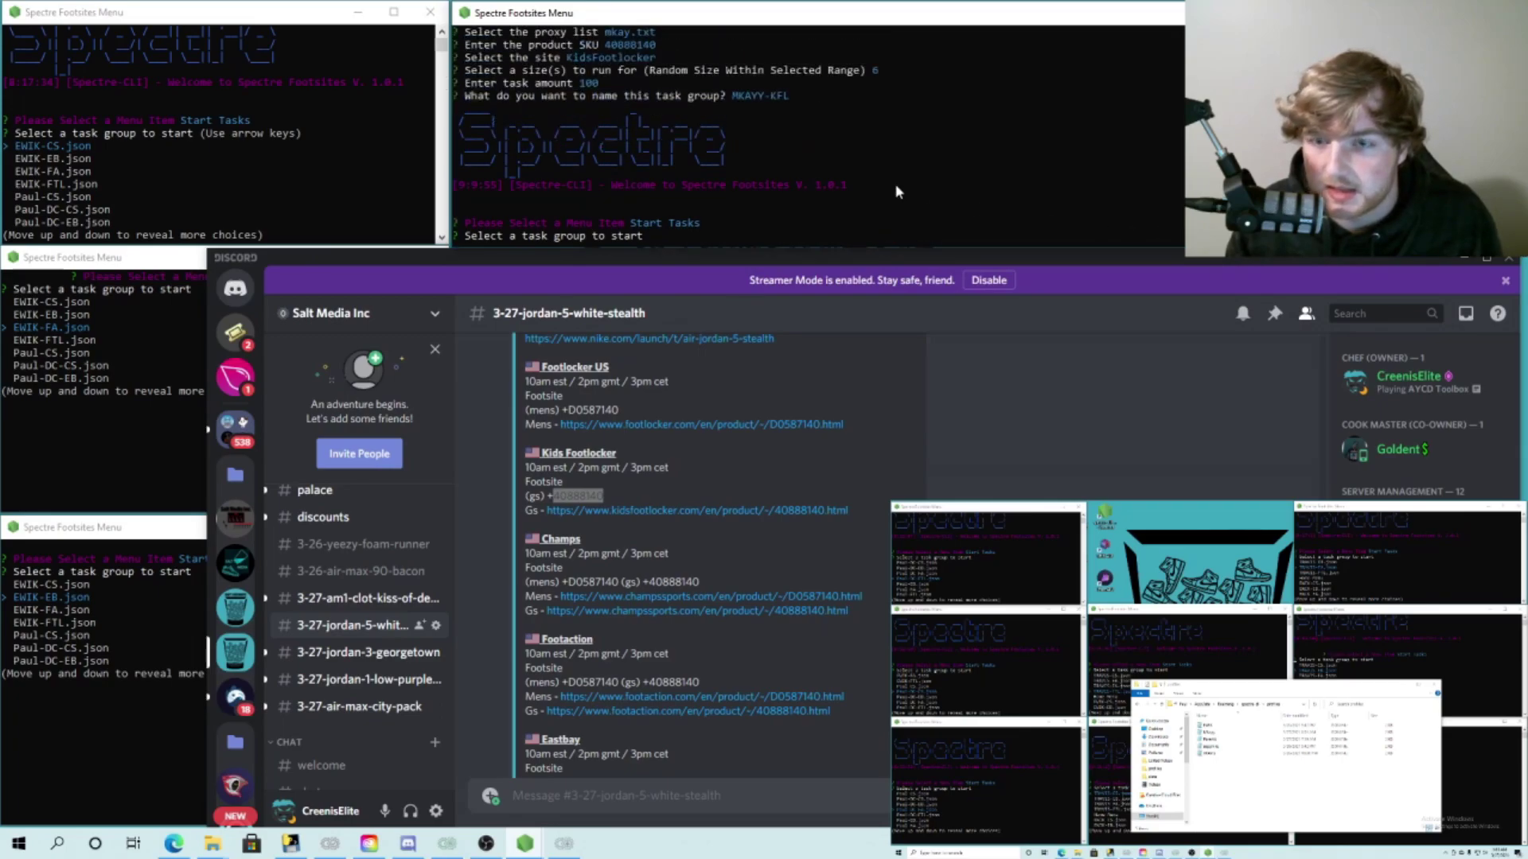
- Switch to the Spectre Bots server in Discord and open its footsites-chat channel
scroll(232, 517, down, 3)
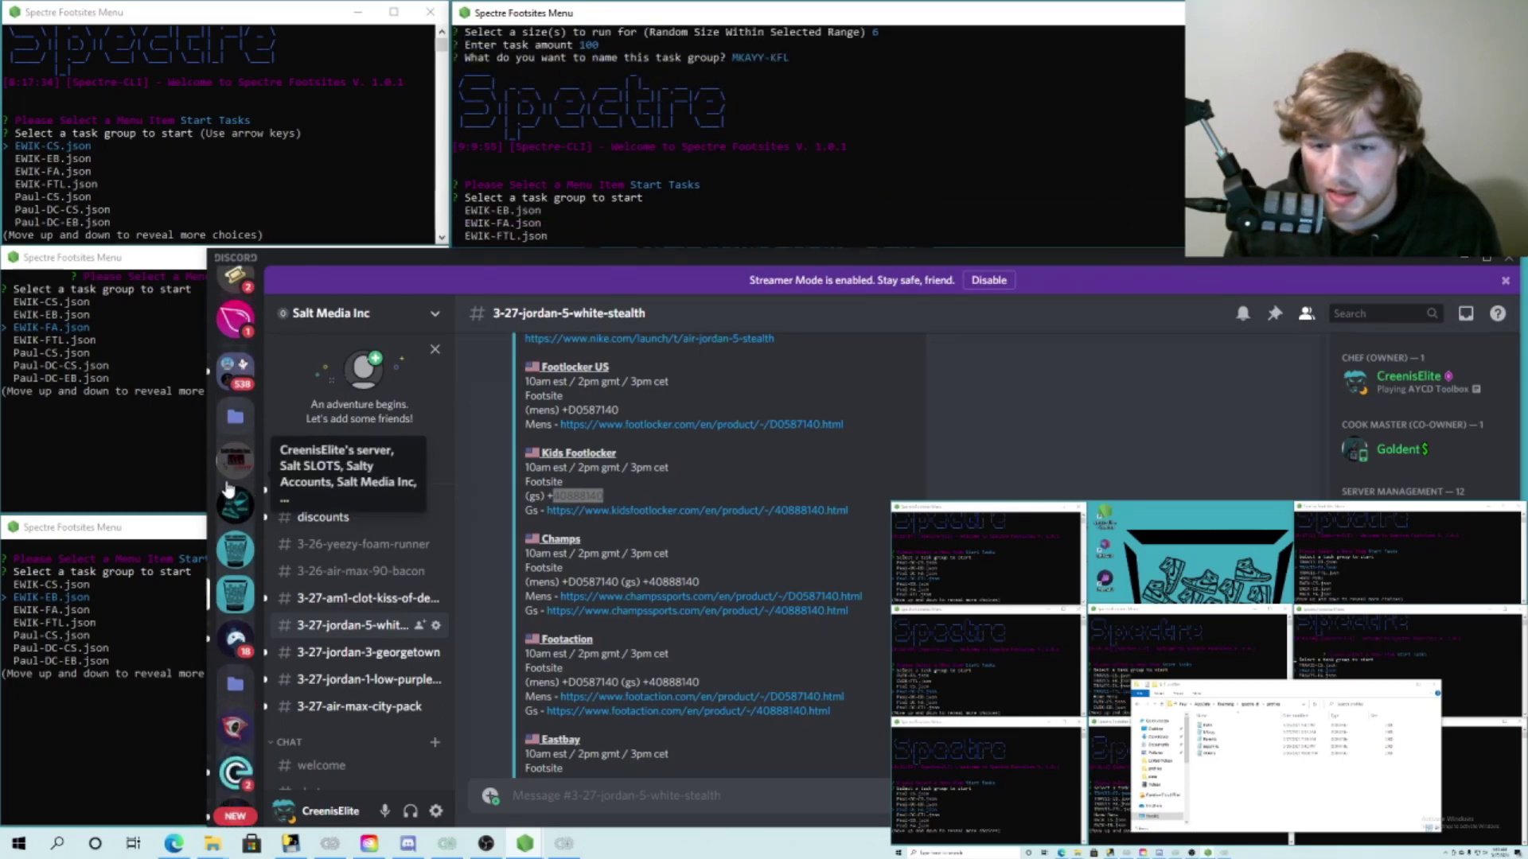
click(235, 637)
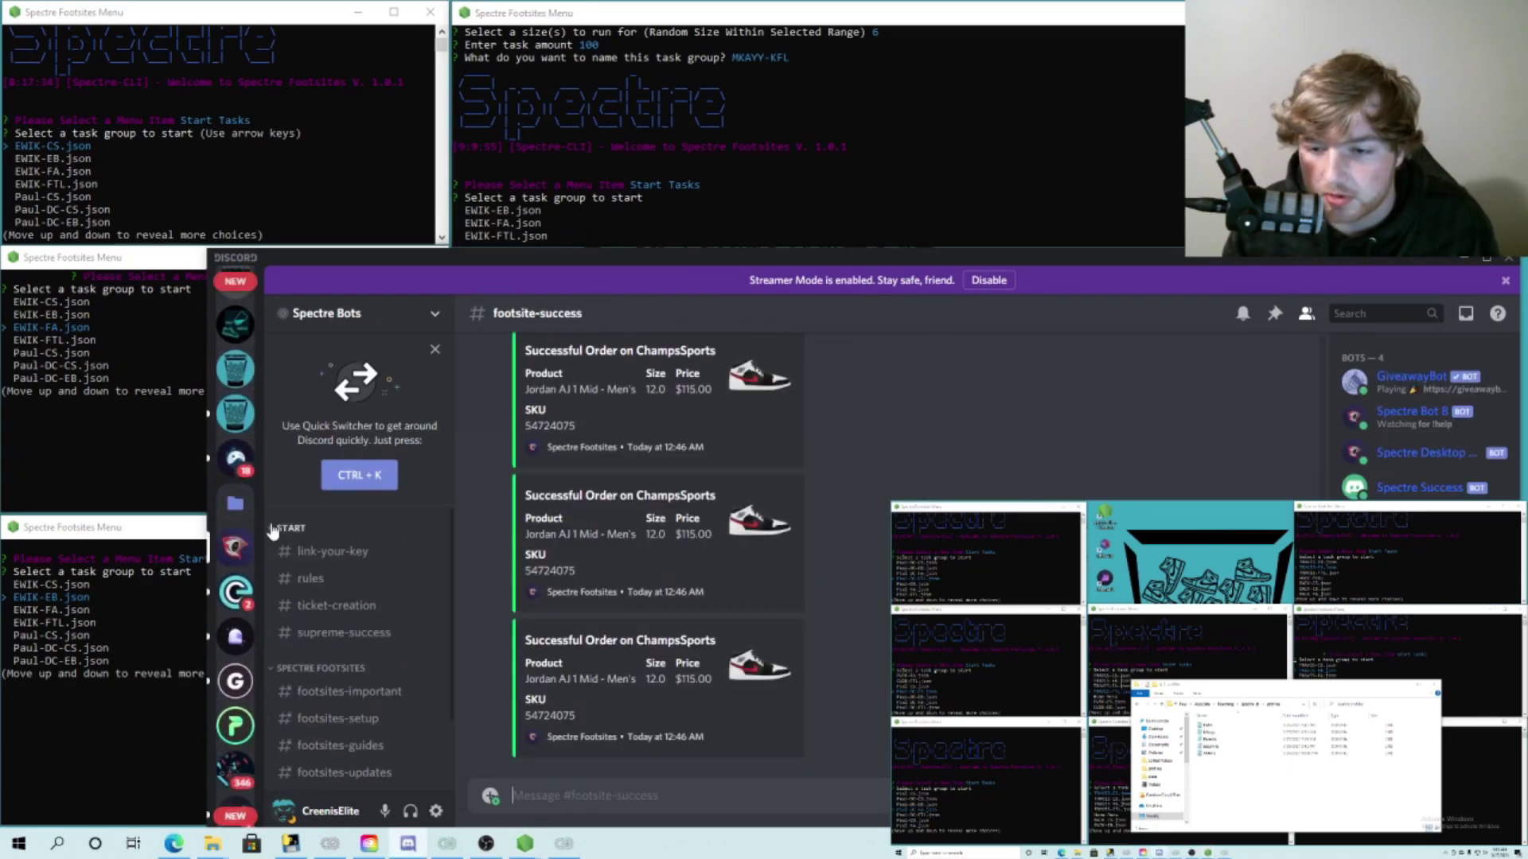
scroll(312, 634, down, 1)
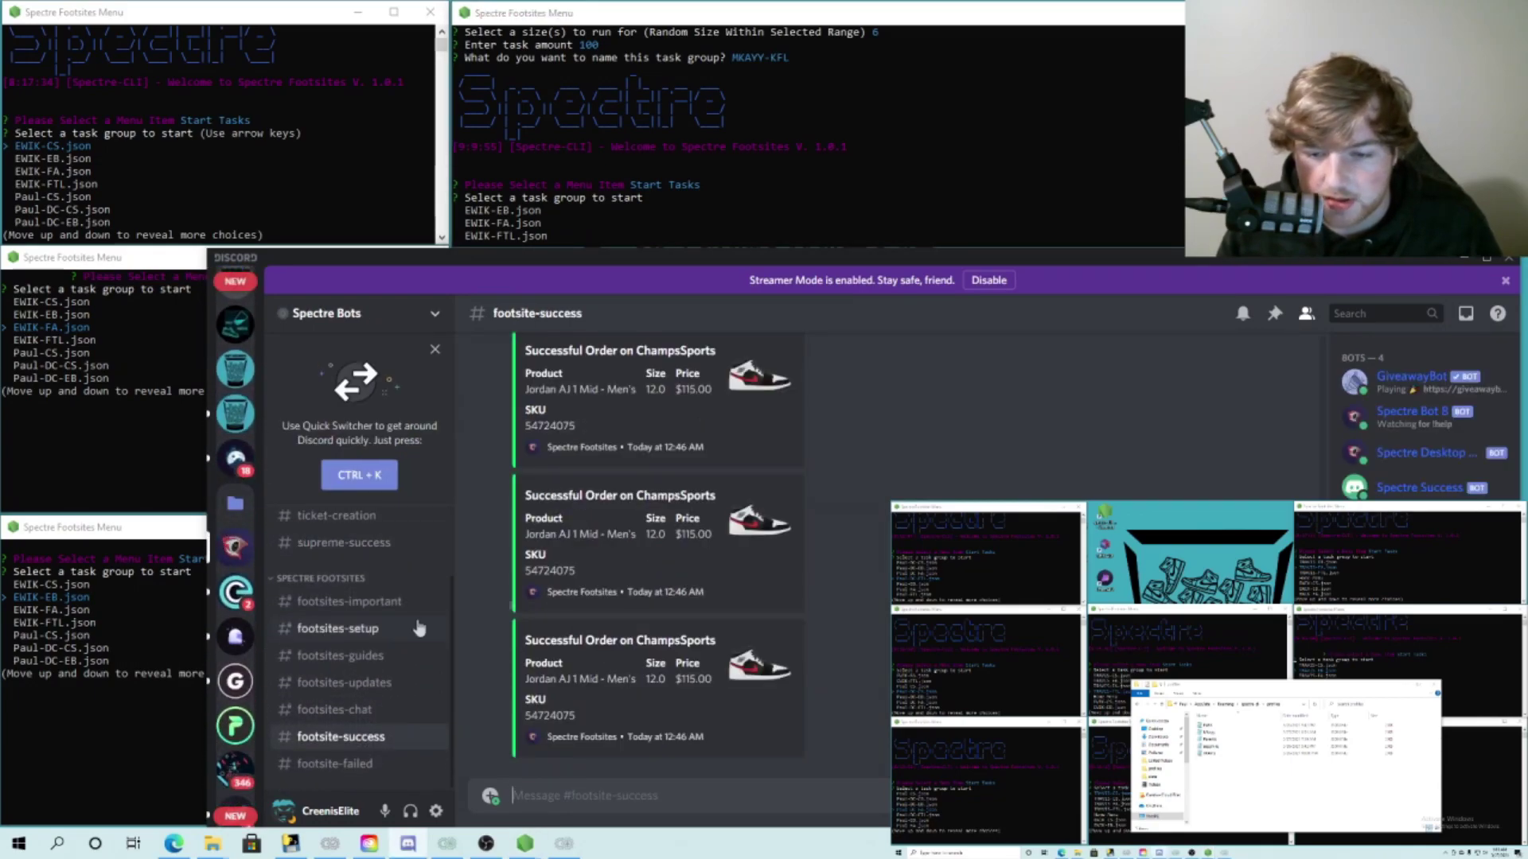
scroll(310, 667, up, 1)
scroll(313, 675, down, 1)
click(334, 712)
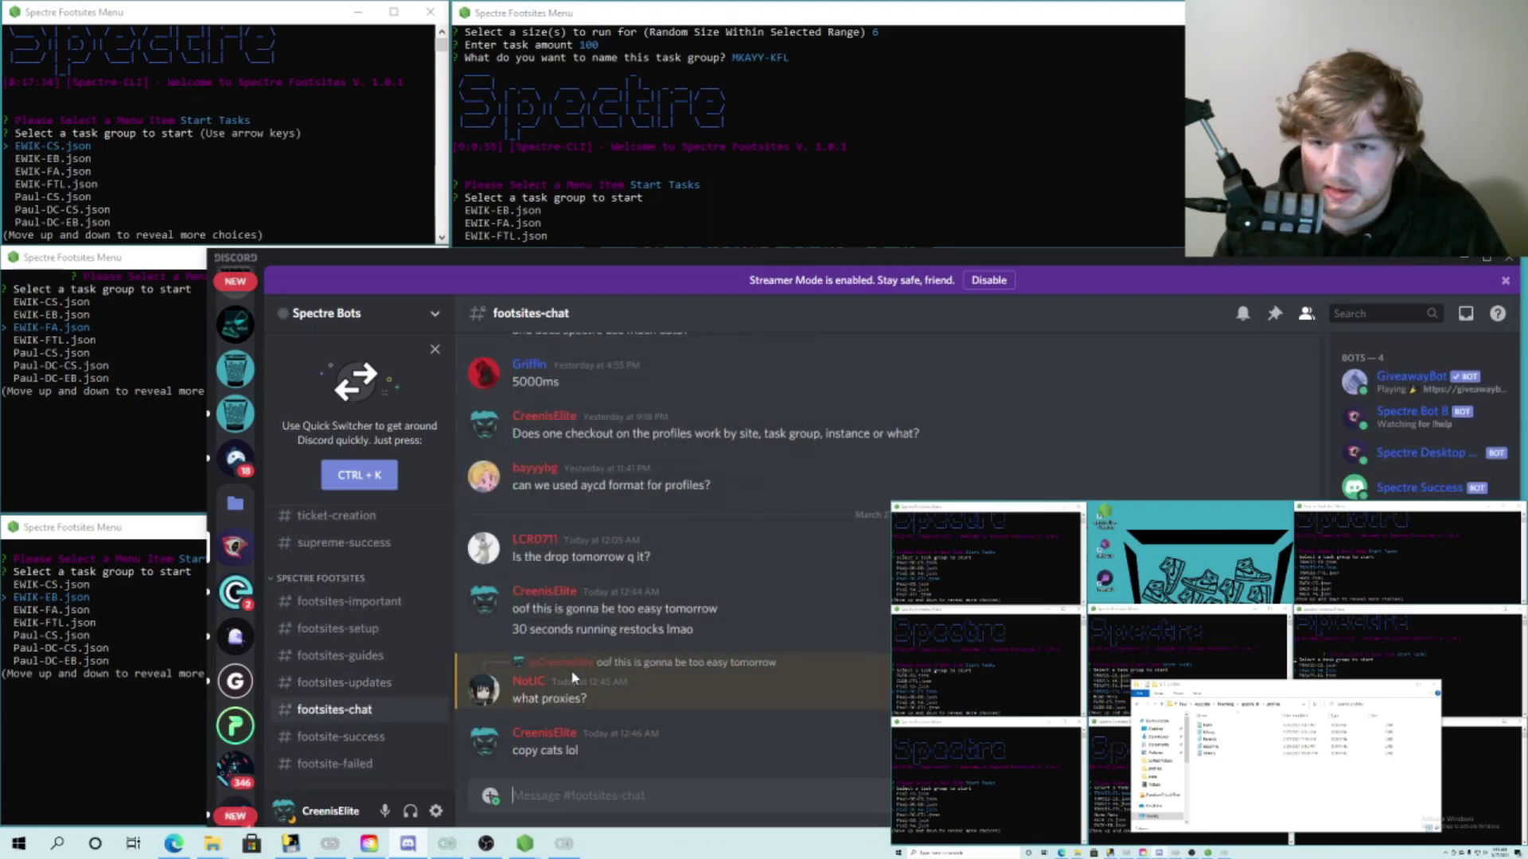
- Send a message mentioning the staff member who answered earlier: "How long before drop do we start tasks?"
text(@Gri)
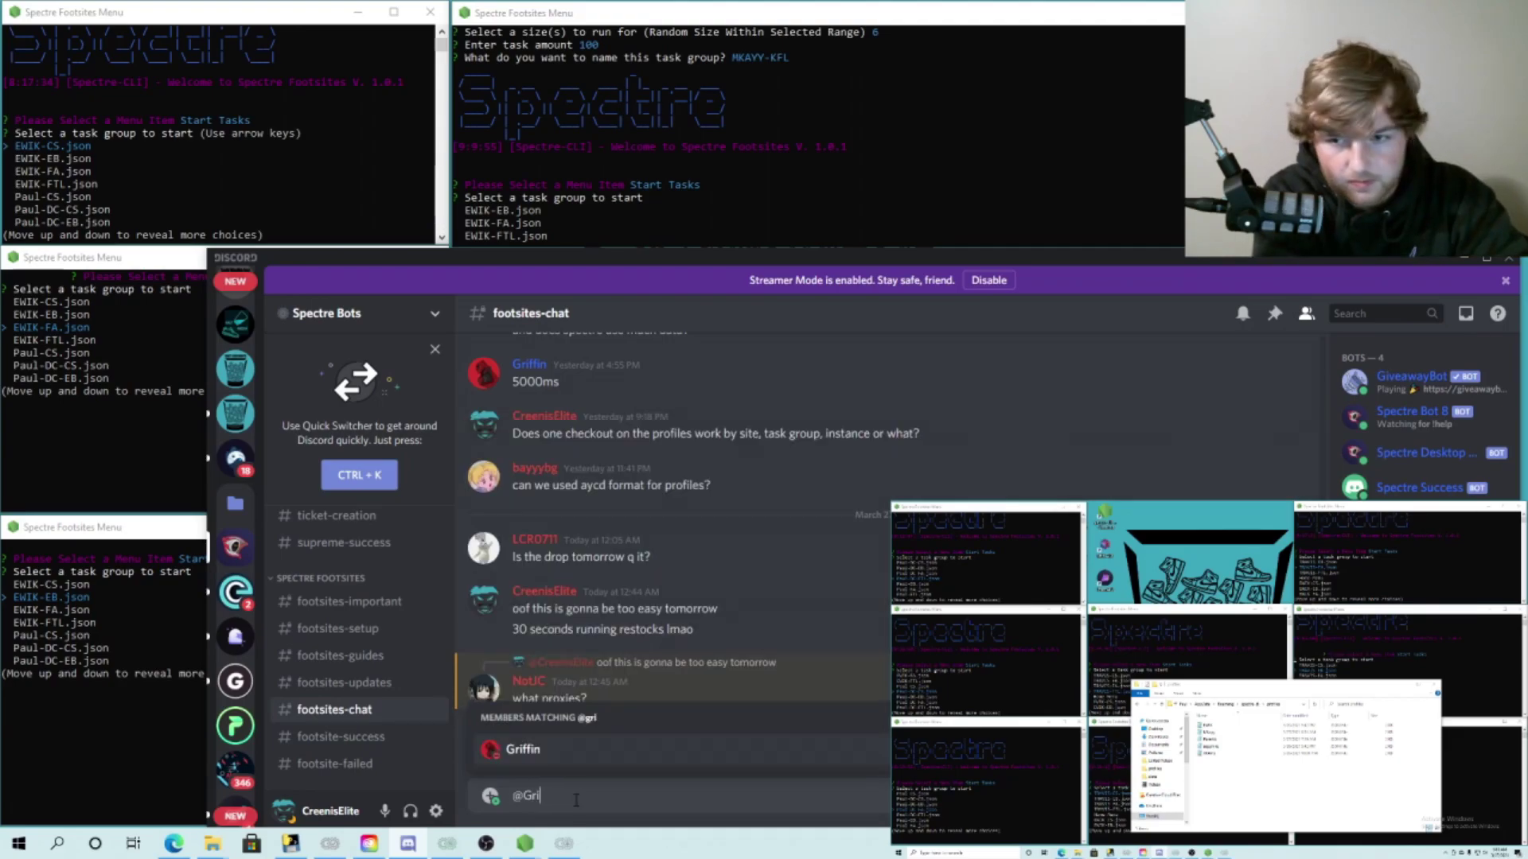
key(Tab)
text(How long before drop )
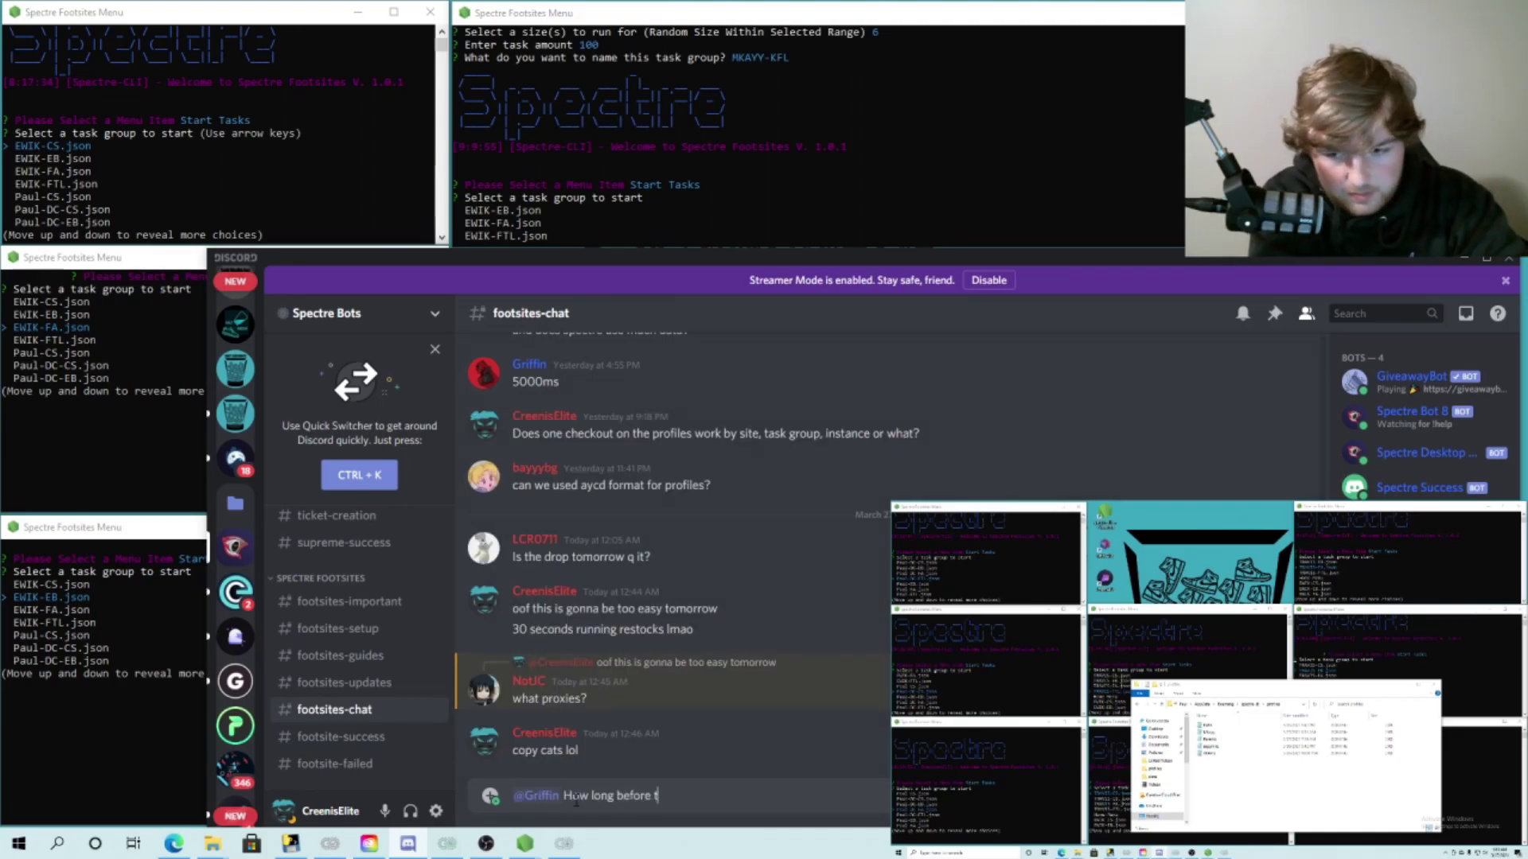
text(do we start tasks?)
key(Return)
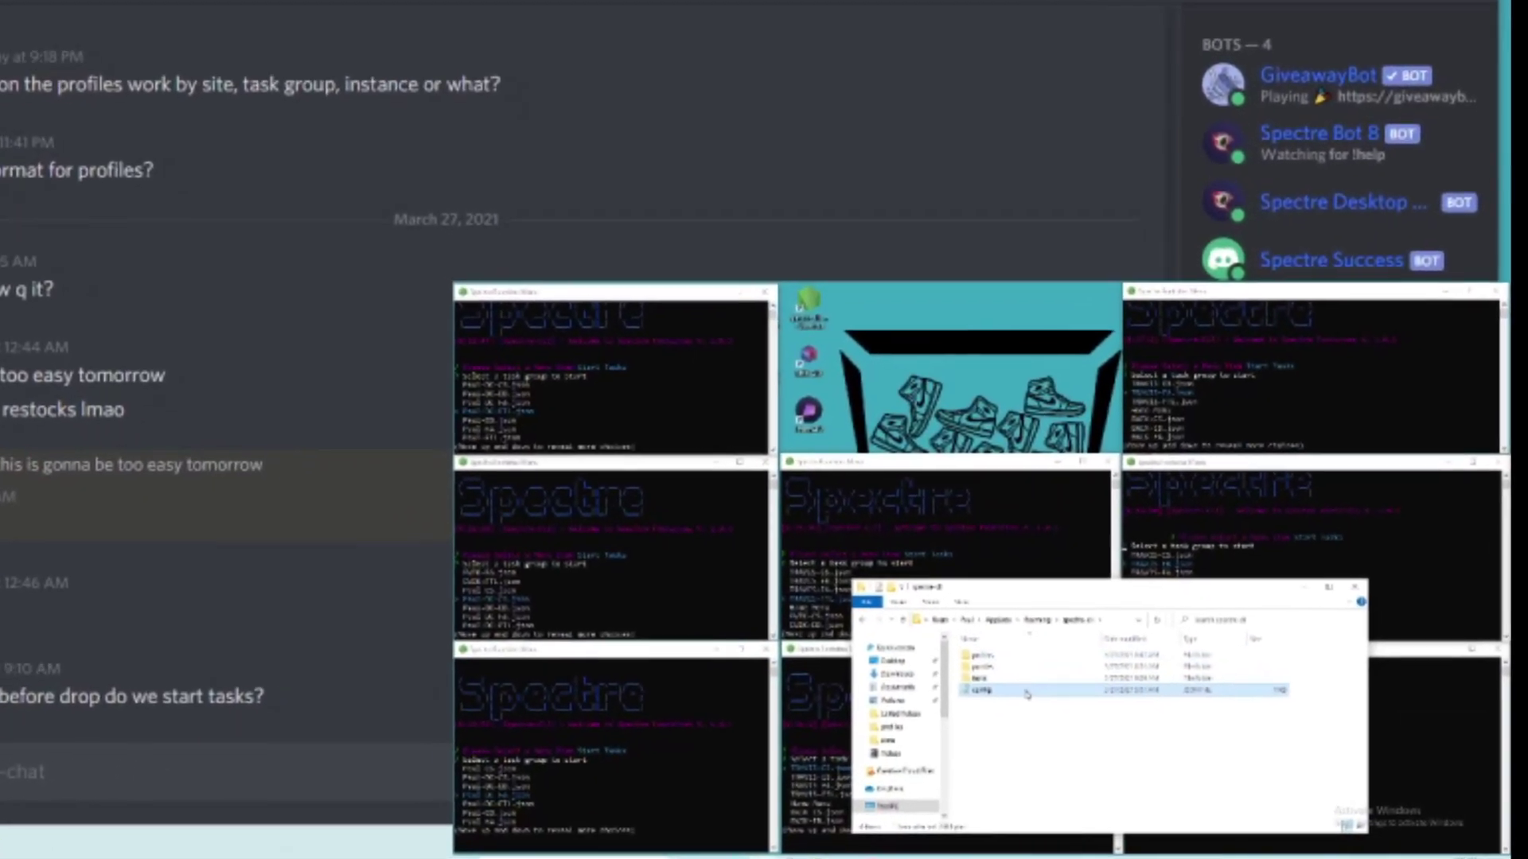
- Open the config file in the spectre-cli folder to examine its key, webhook and captcha entries
double_click(1027, 691)
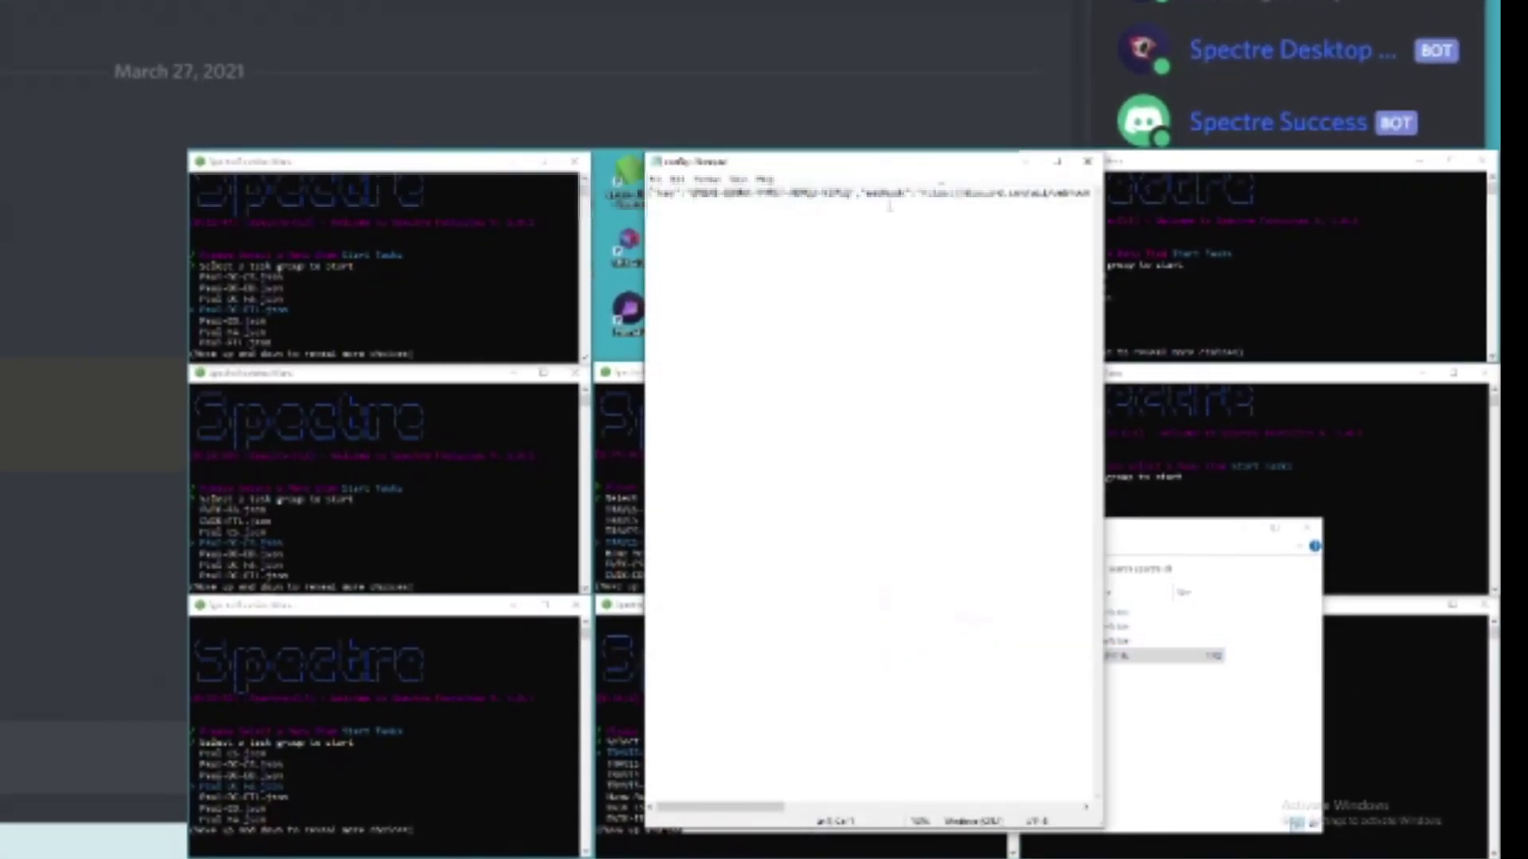
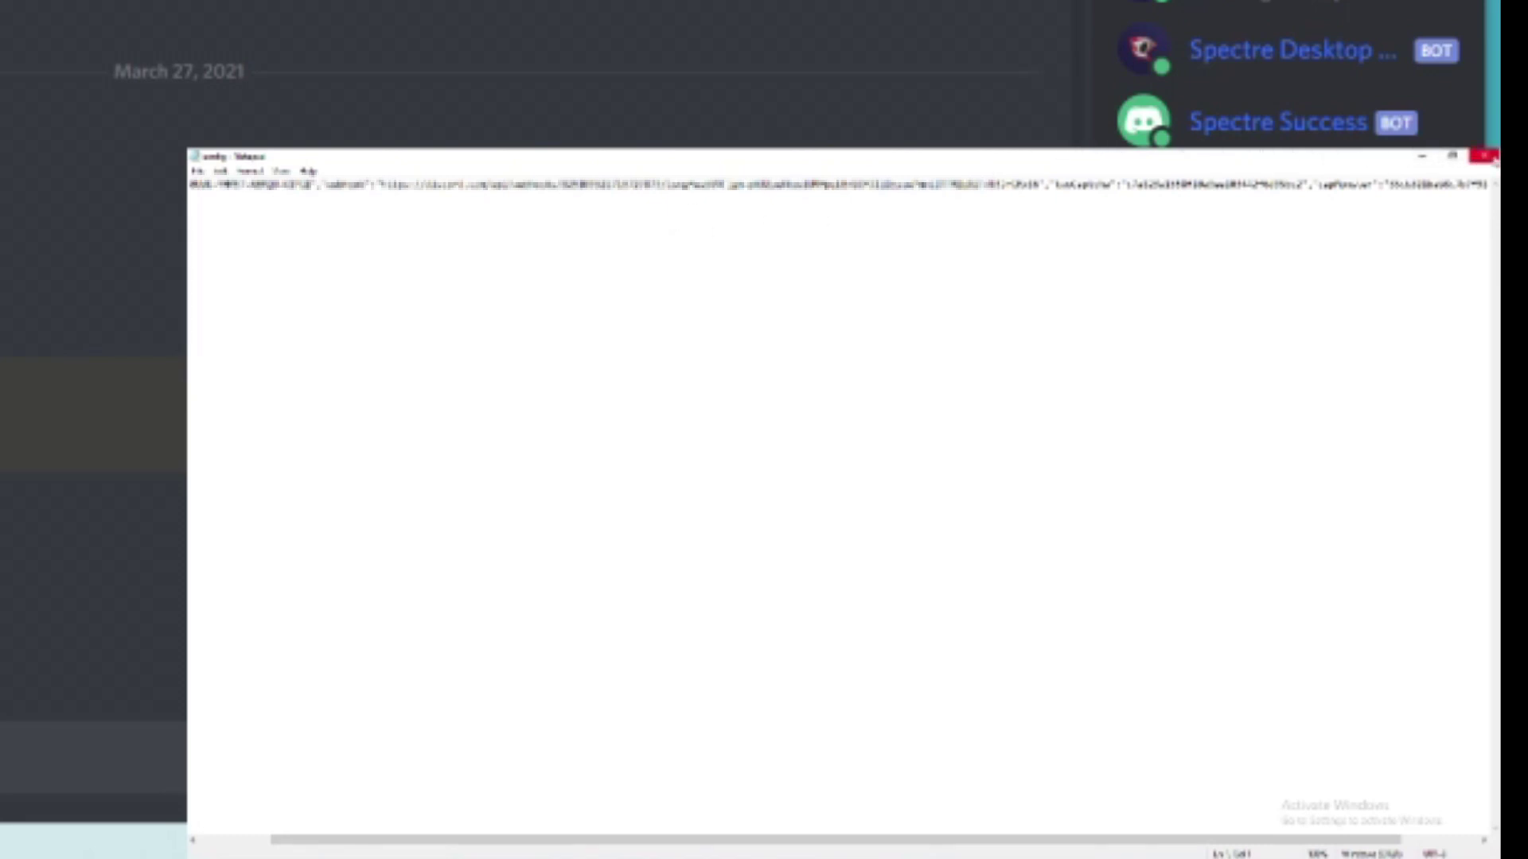
- Close the config file, look through the task files in the spectre-cli tasks folder, and close the folder window
click(1485, 156)
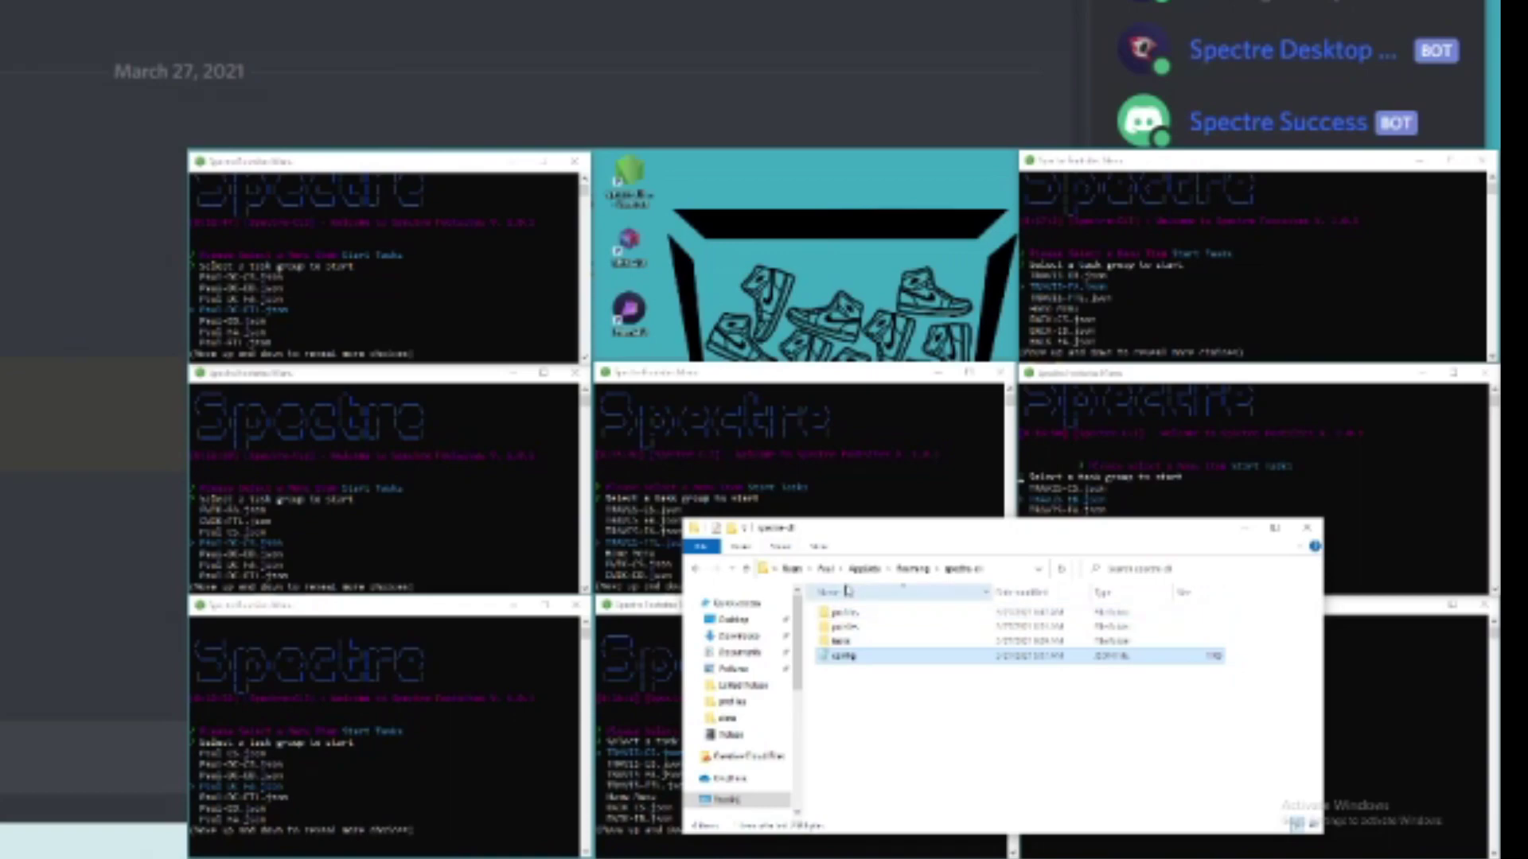
double_click(878, 643)
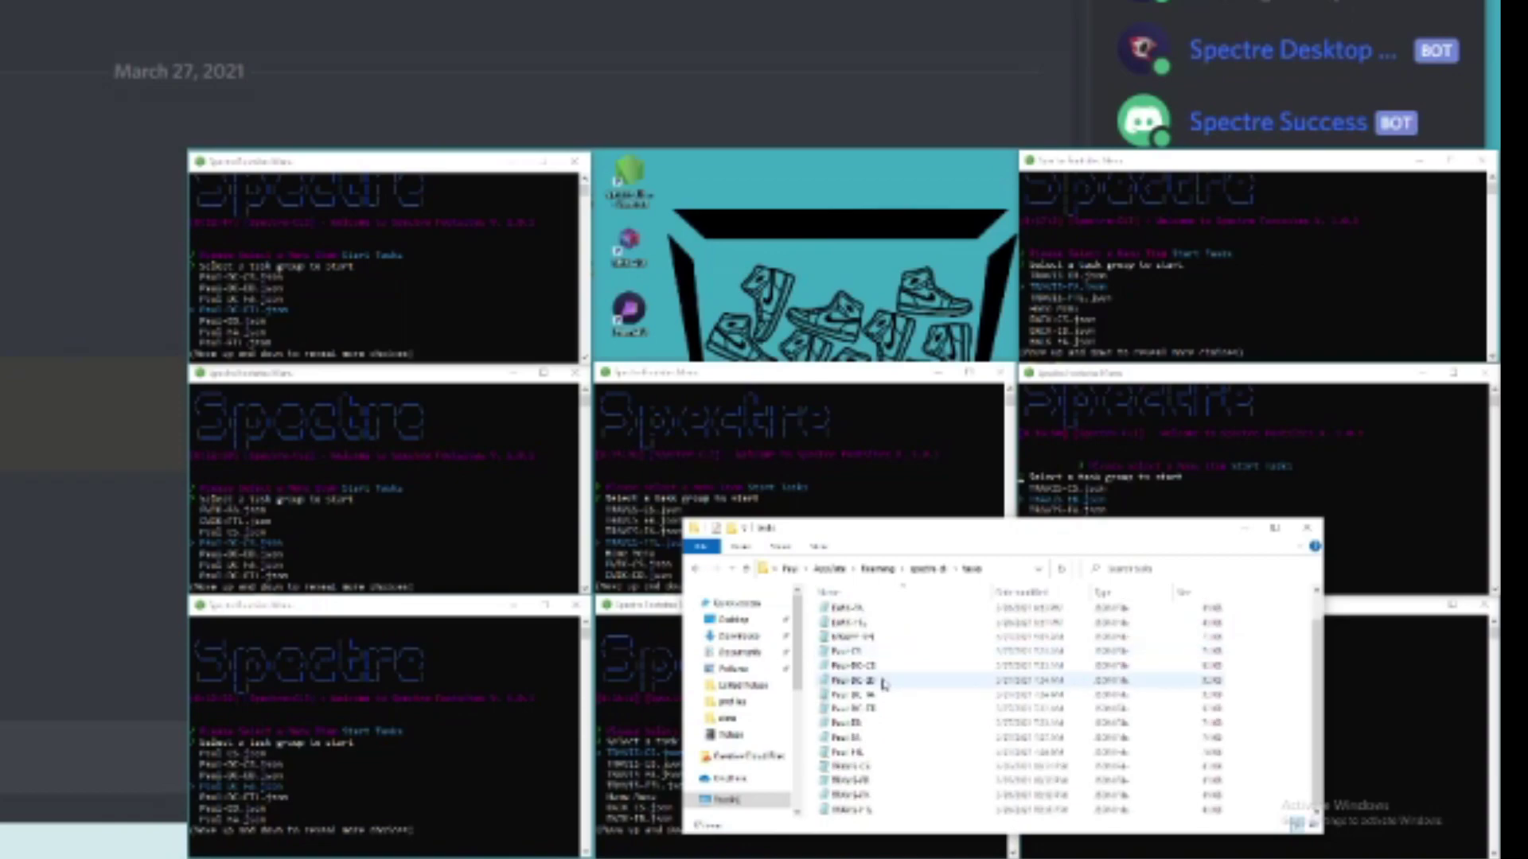
scroll(883, 685, up, 1)
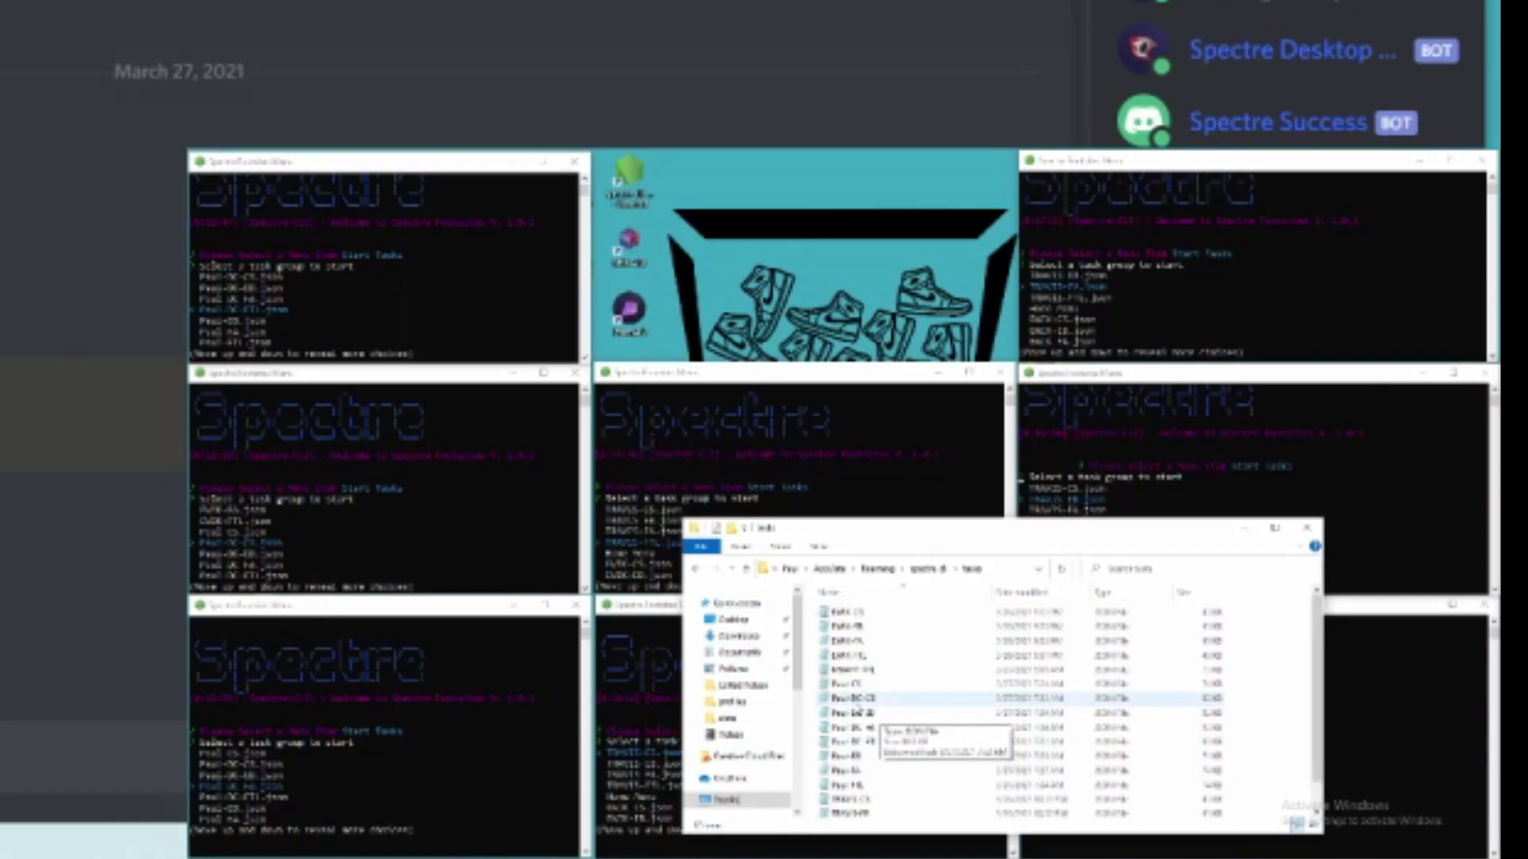
key(BackSpace)
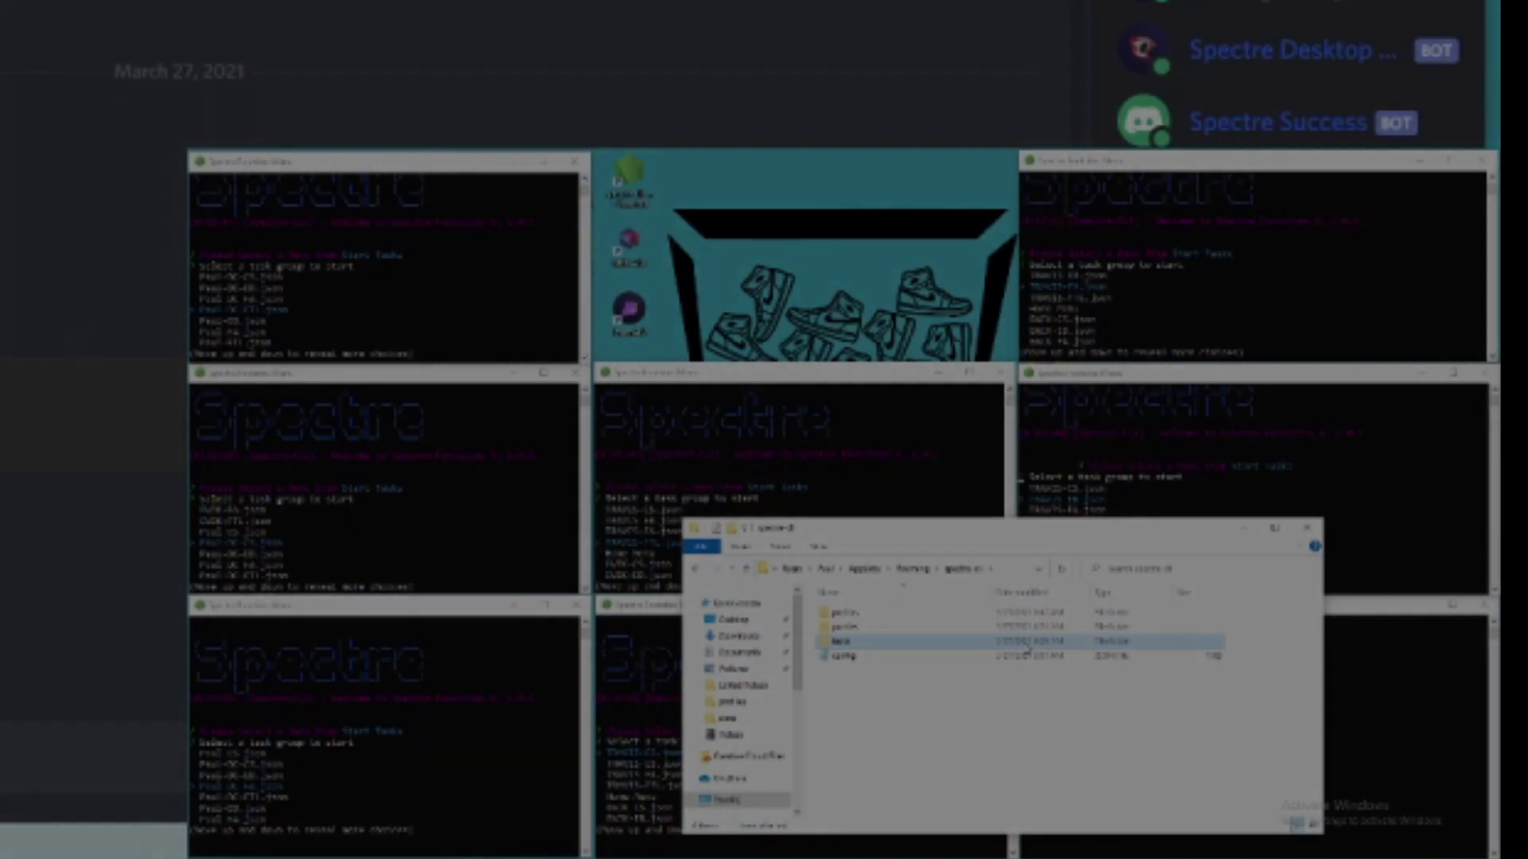
click(1308, 528)
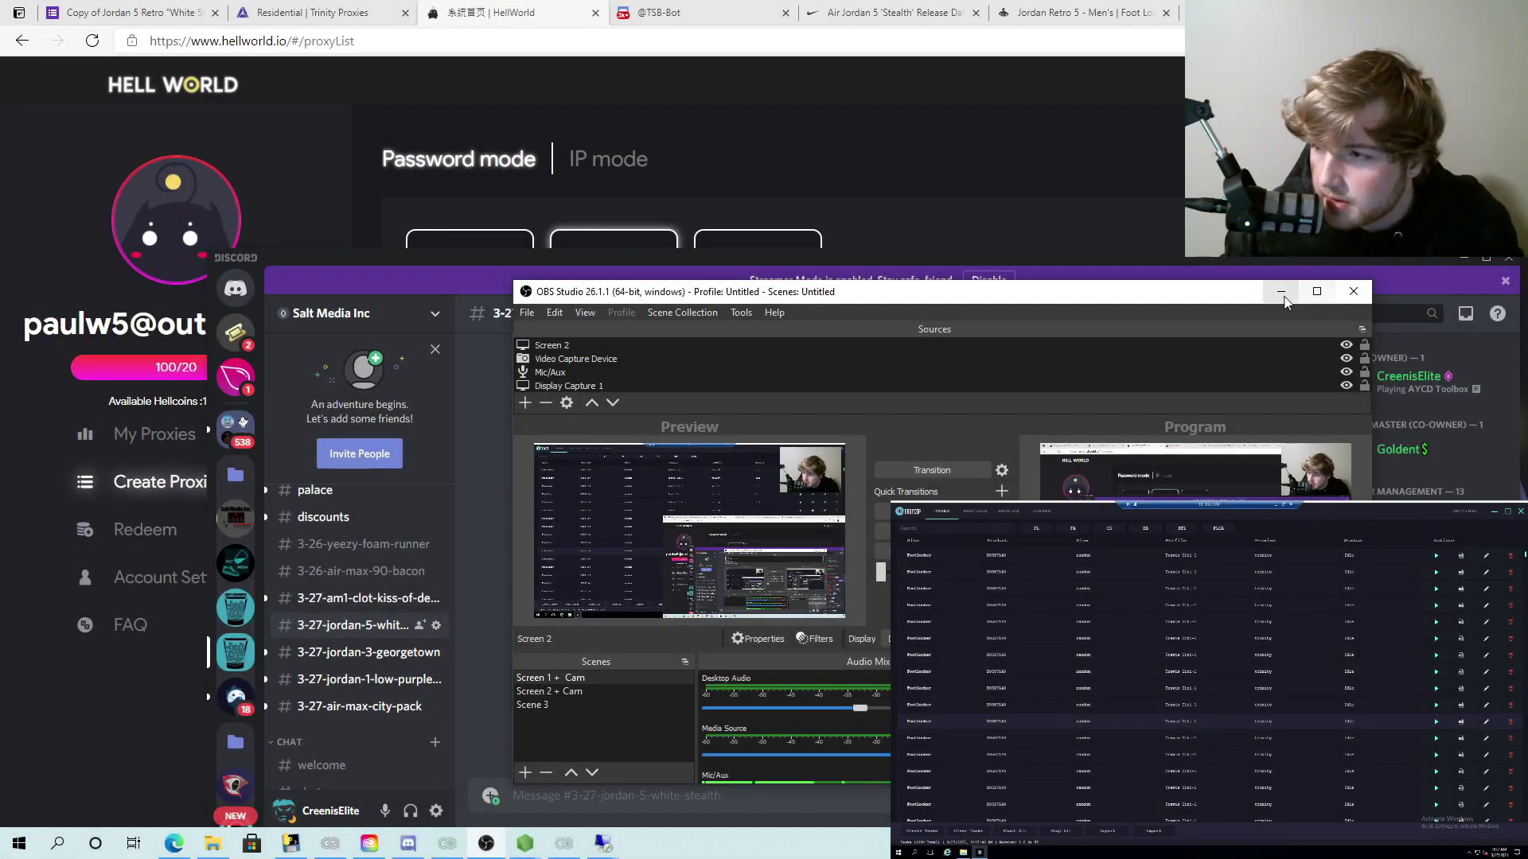
- Copy the API key from the CapMonster Cloud dashboard into the Capmonster key setting of the bot in the remote session
click(1281, 292)
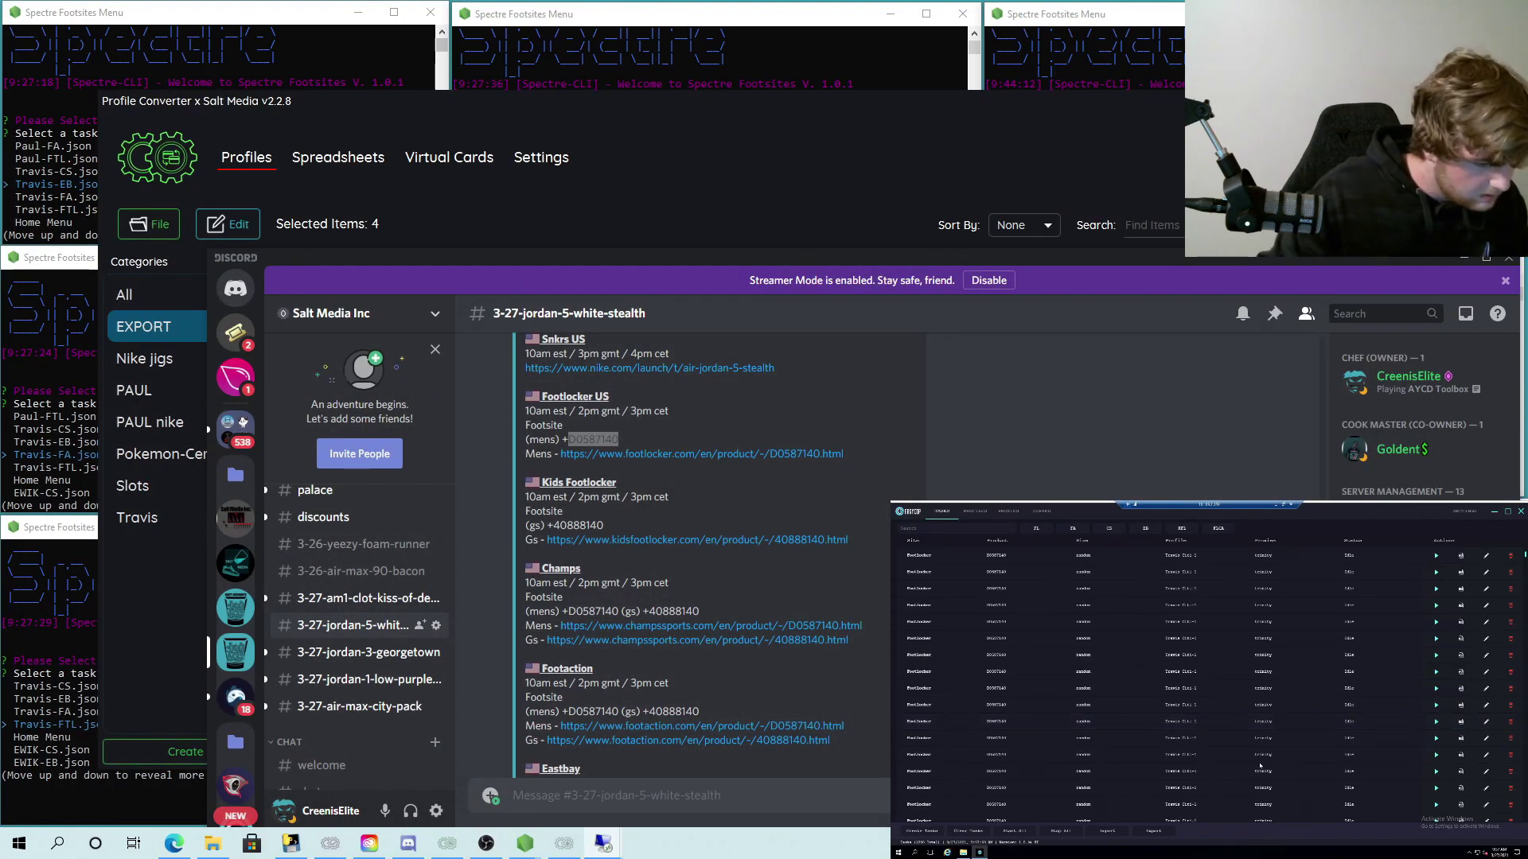
click(1464, 512)
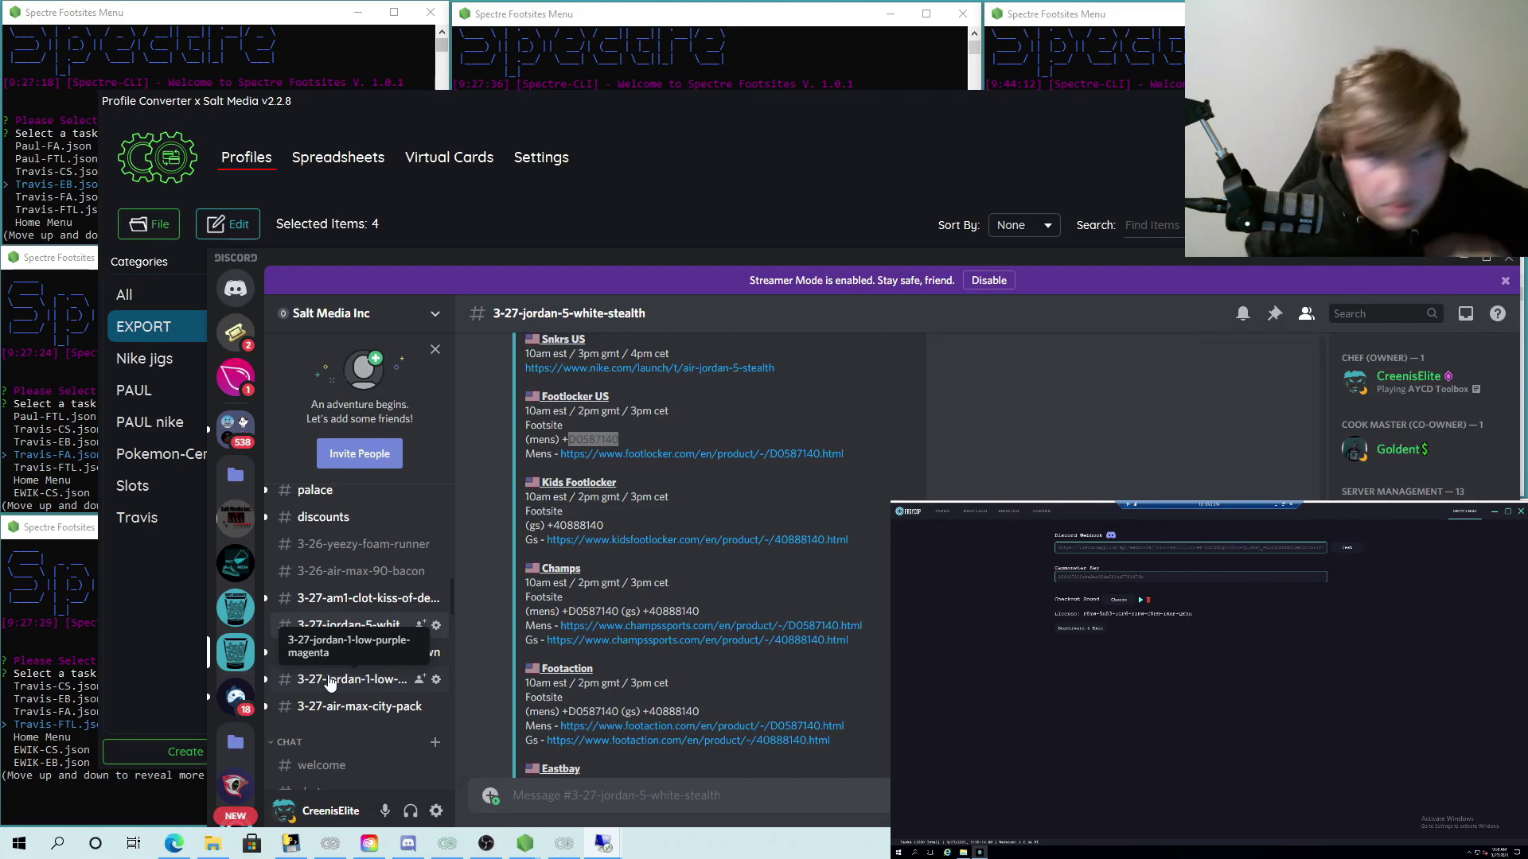
click(174, 844)
key(ctrl+t)
text(ca)
key(Return)
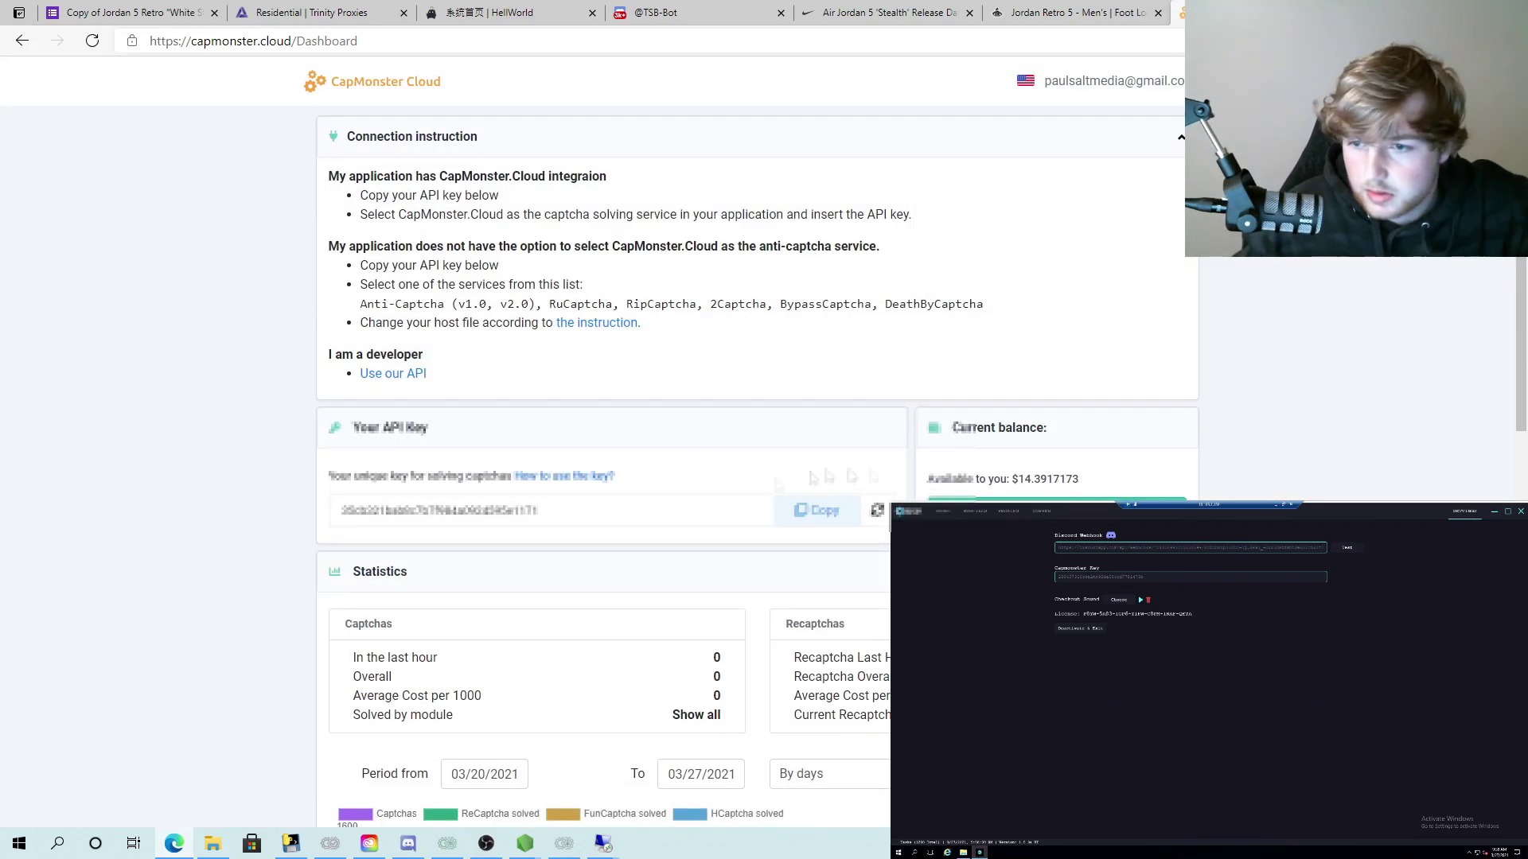
click(816, 510)
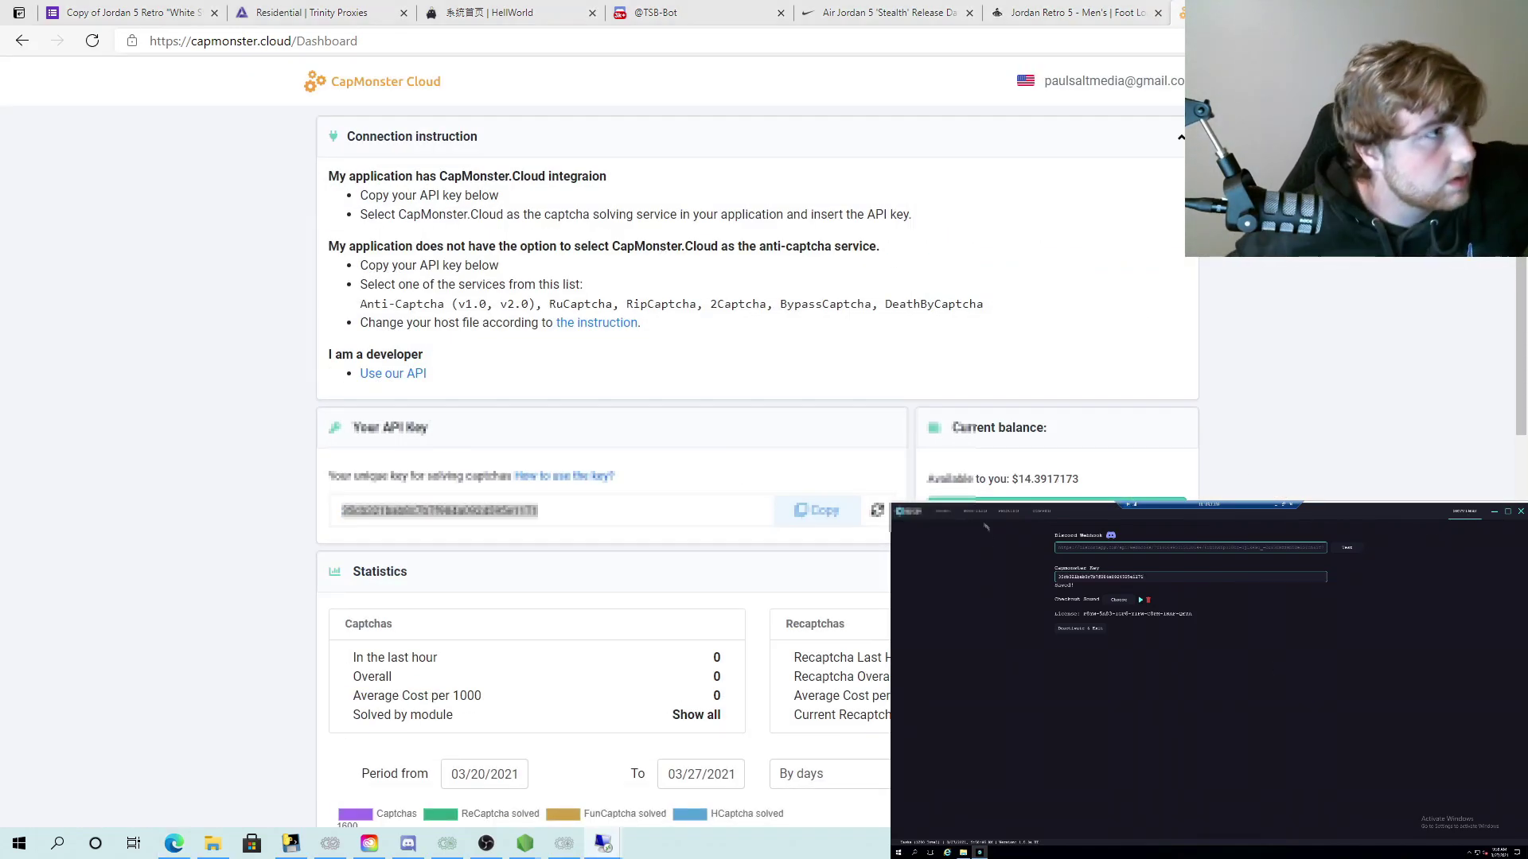
- Start all Footlocker tasks in the remote session's bot and minimise that session
click(942, 513)
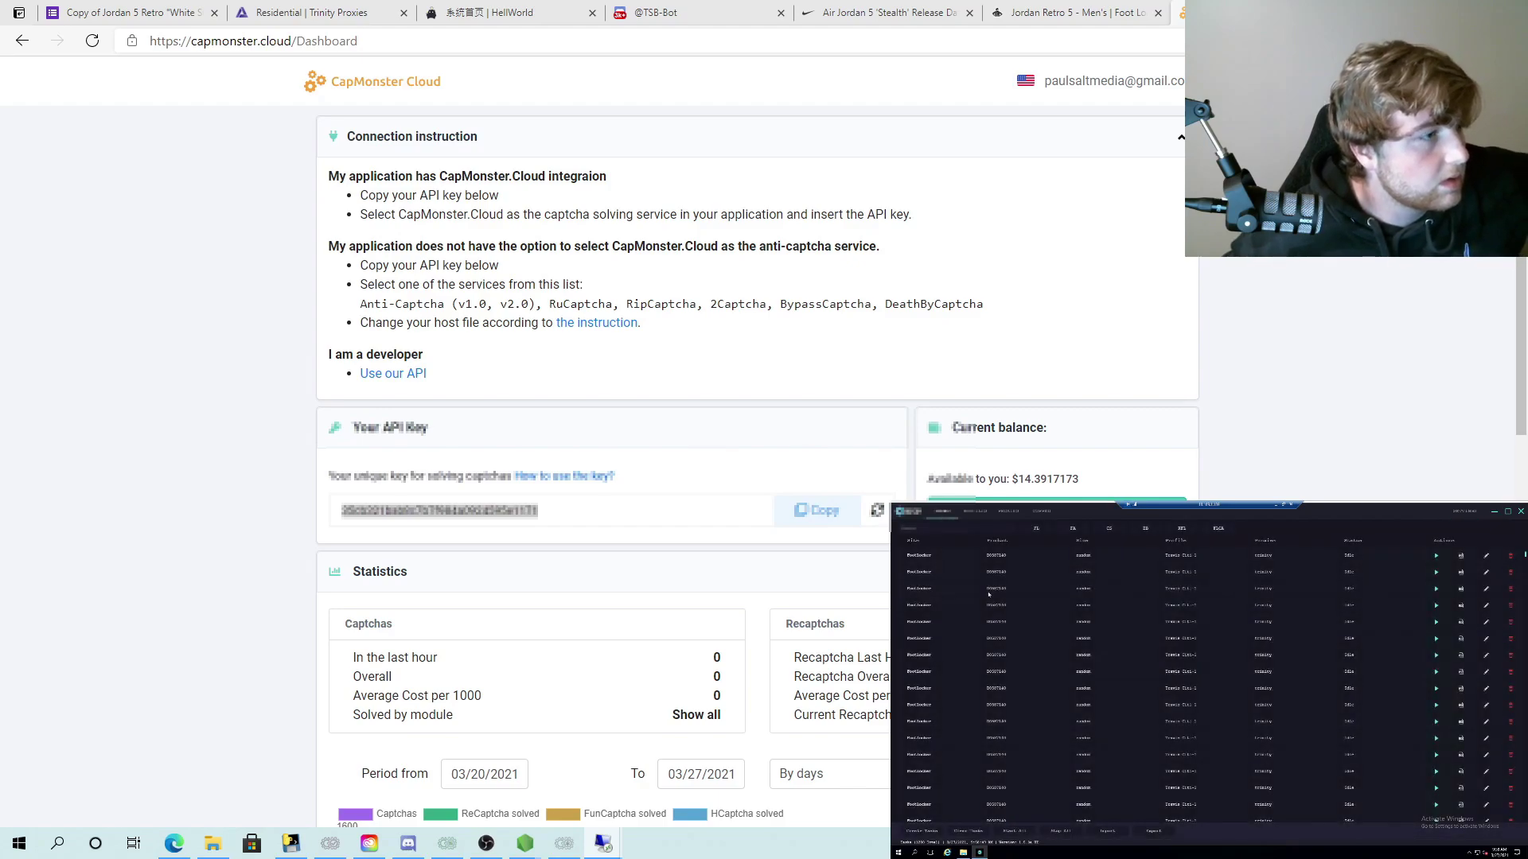
click(1014, 833)
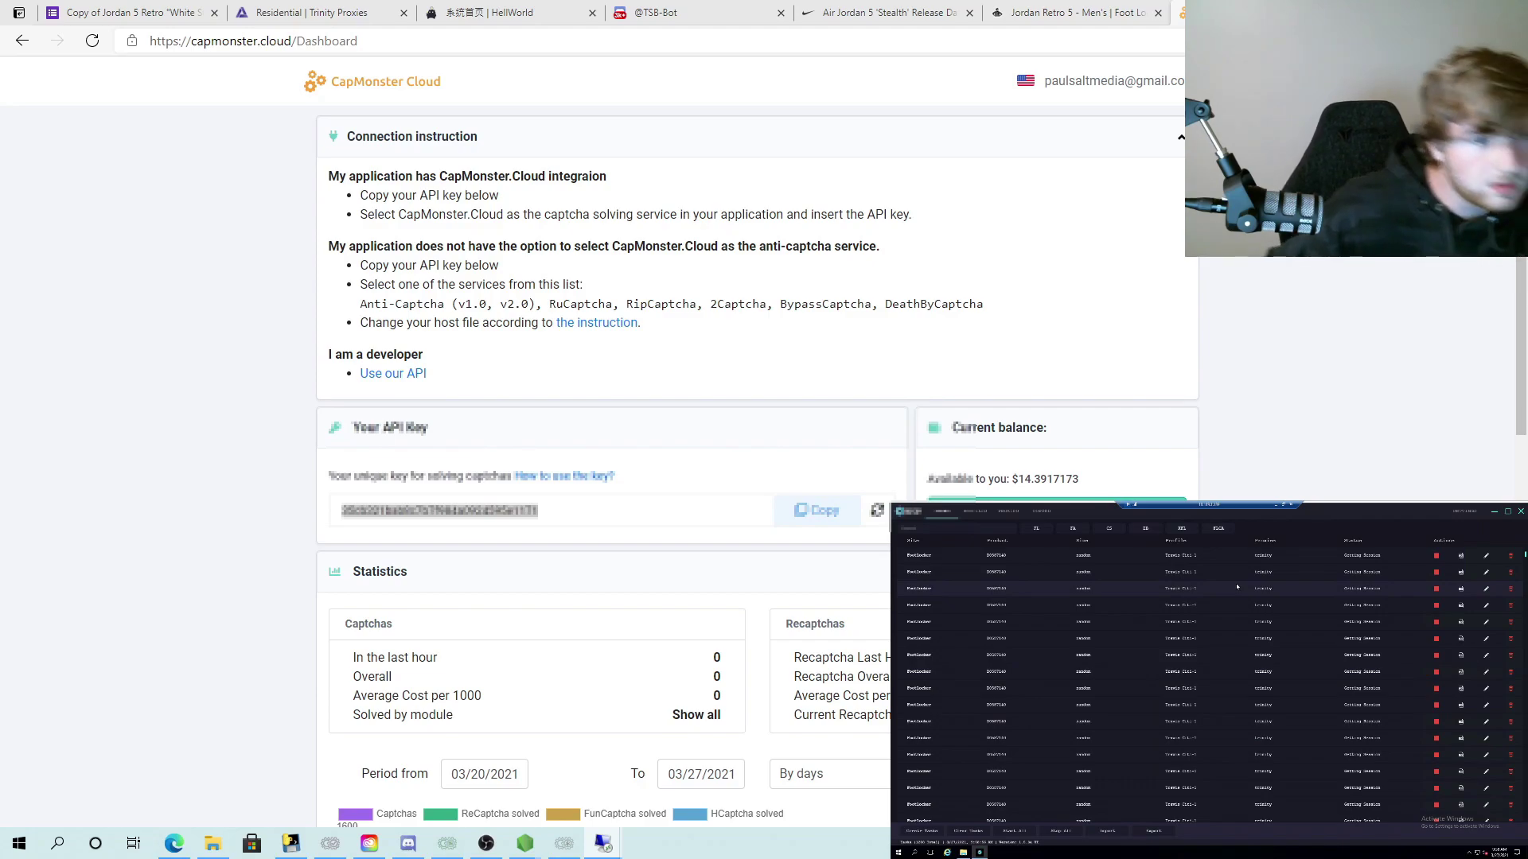
click(1277, 507)
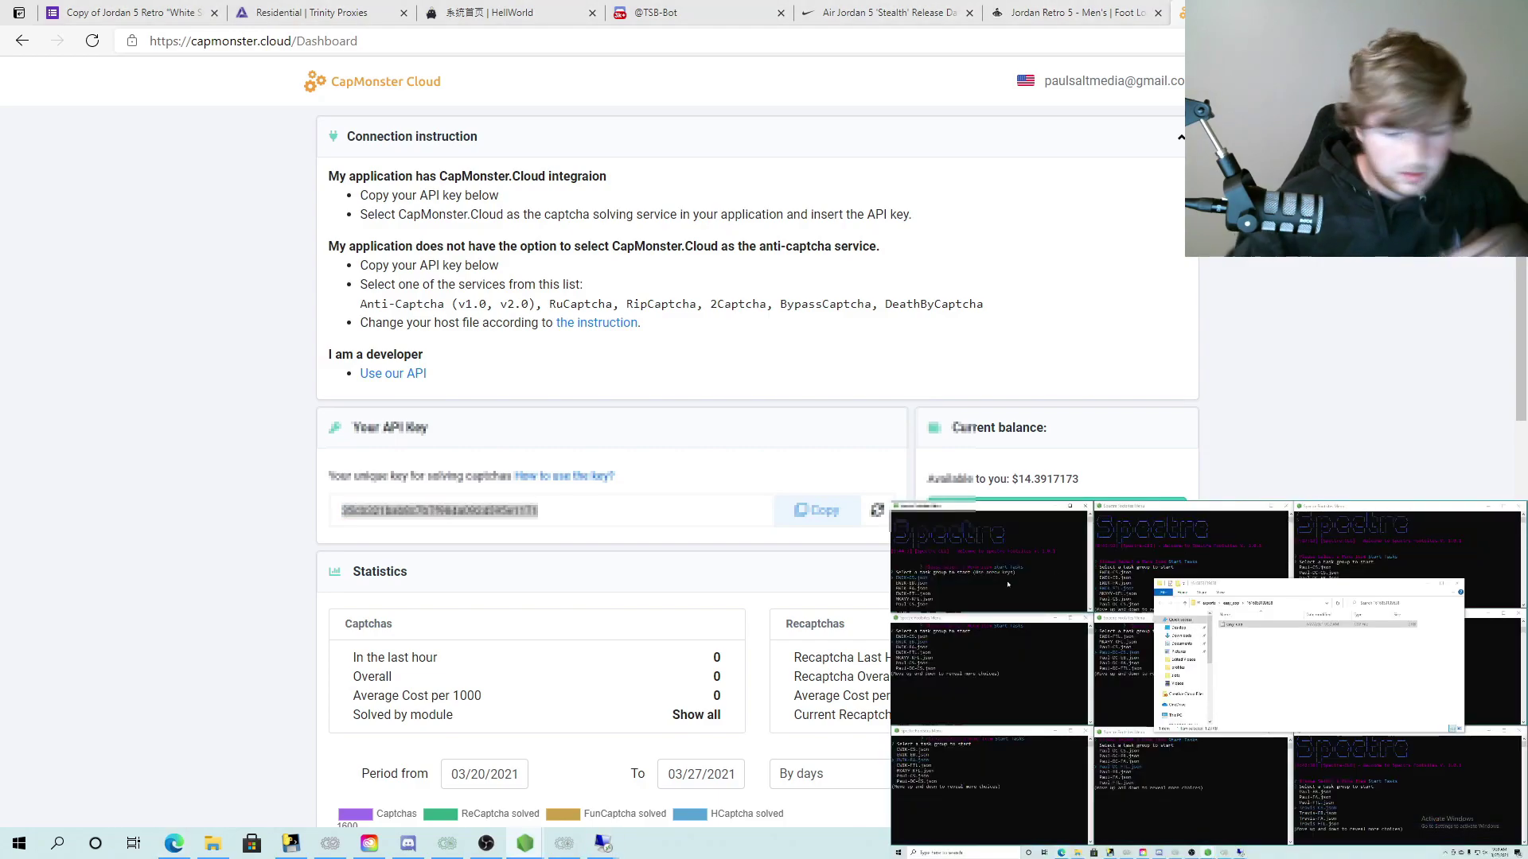
- Start the preselected task group in each of the nine Spectre instances on the second monitor
key(Return)
click(994, 673)
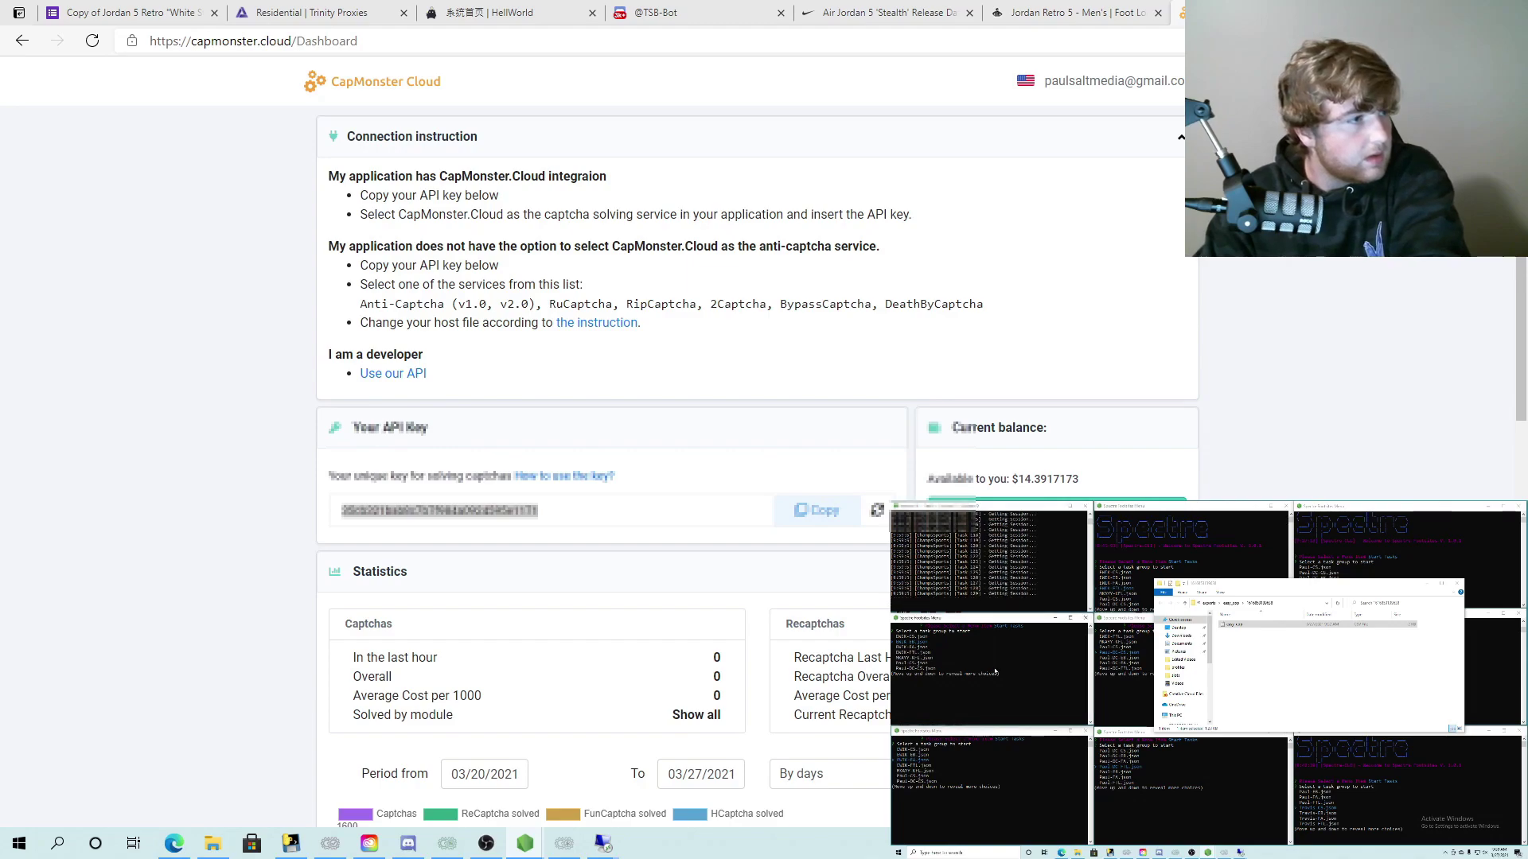
key(Return)
click(1002, 788)
key(Return)
click(1138, 784)
key(Return)
click(1130, 693)
key(Return)
click(1174, 567)
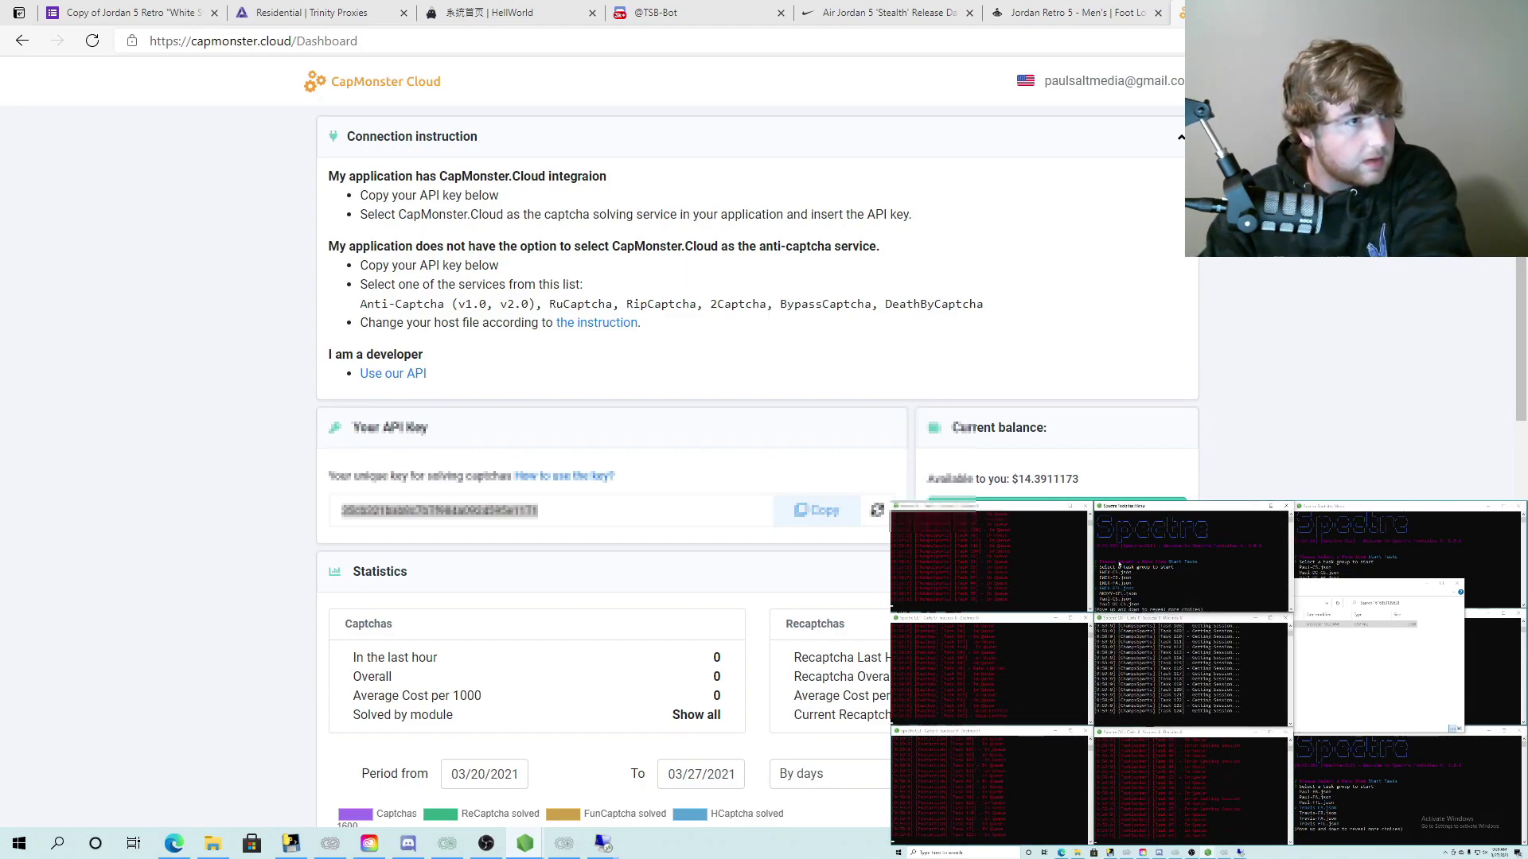
key(Return)
click(1378, 561)
key(Return)
click(1488, 668)
key(Return)
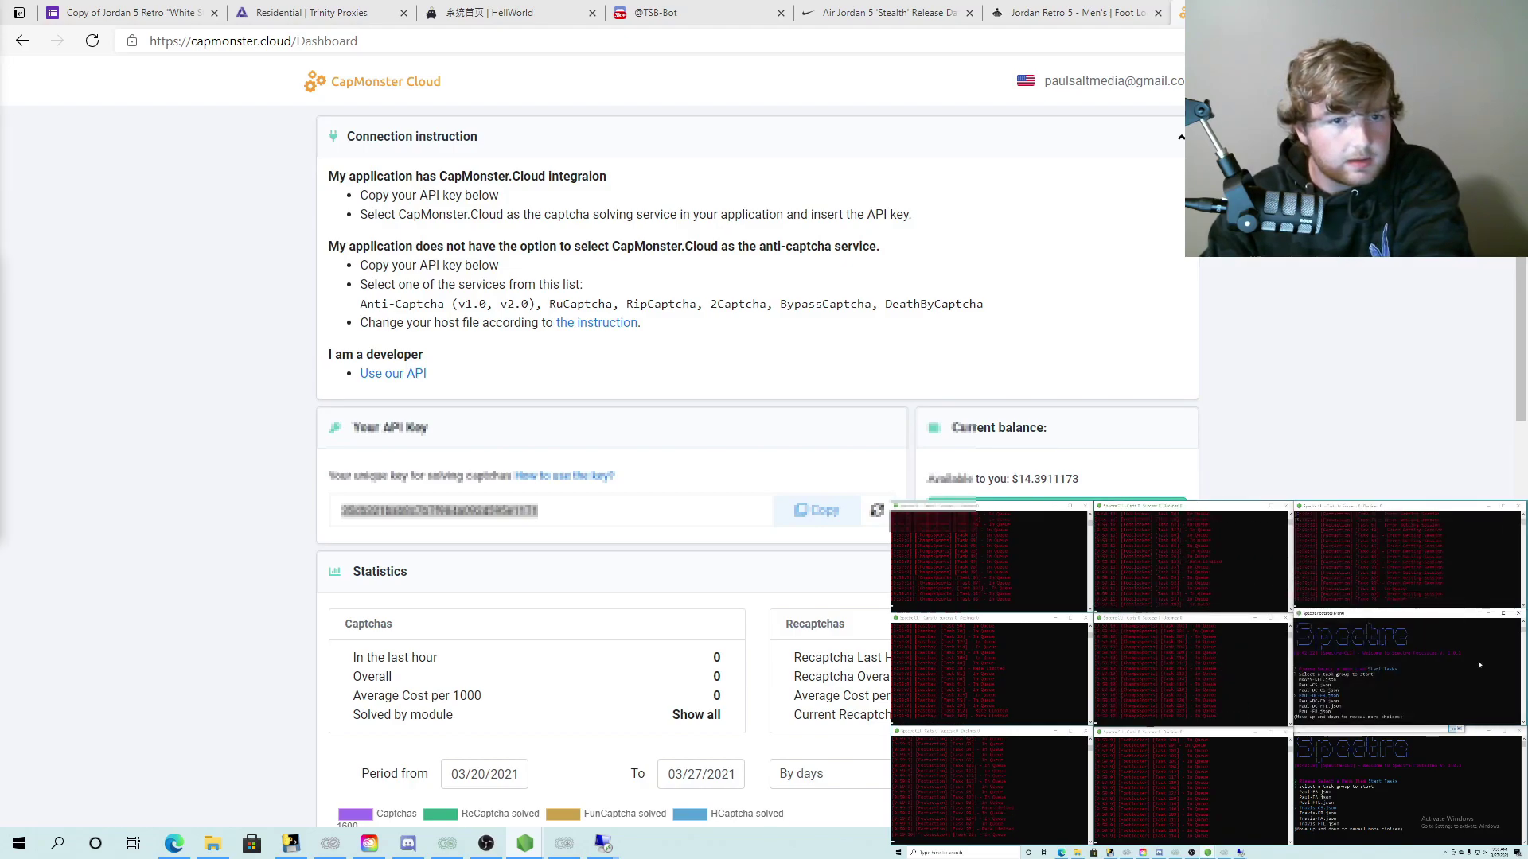
click(1400, 784)
key(Return)
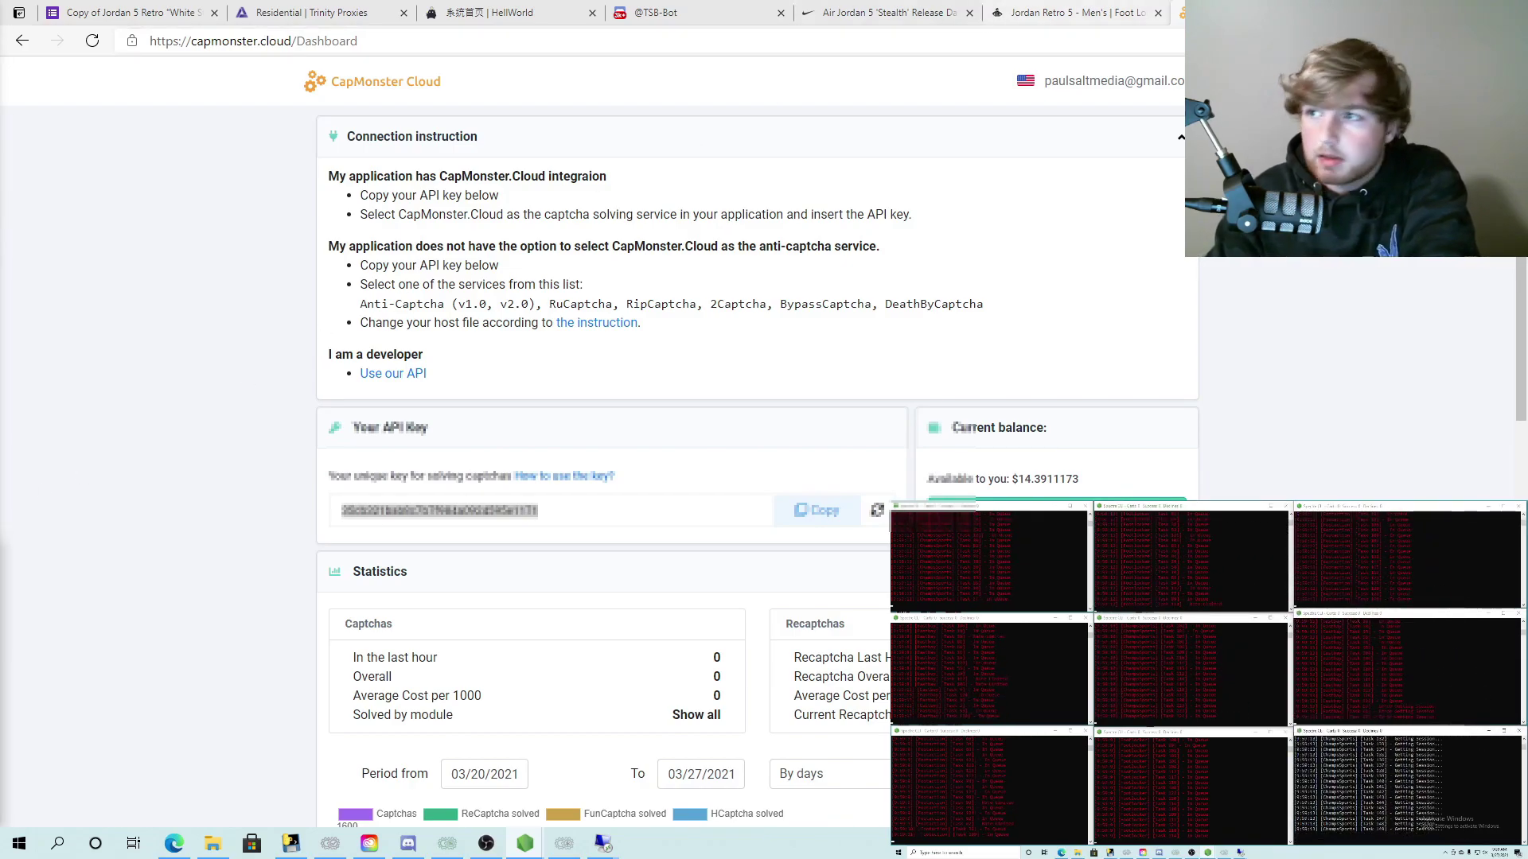
- Minimise the browser and start the Travis-EB, Travis-FA and Travis-FTL task groups in their Spectre instances on the main monitor
click(1434, 12)
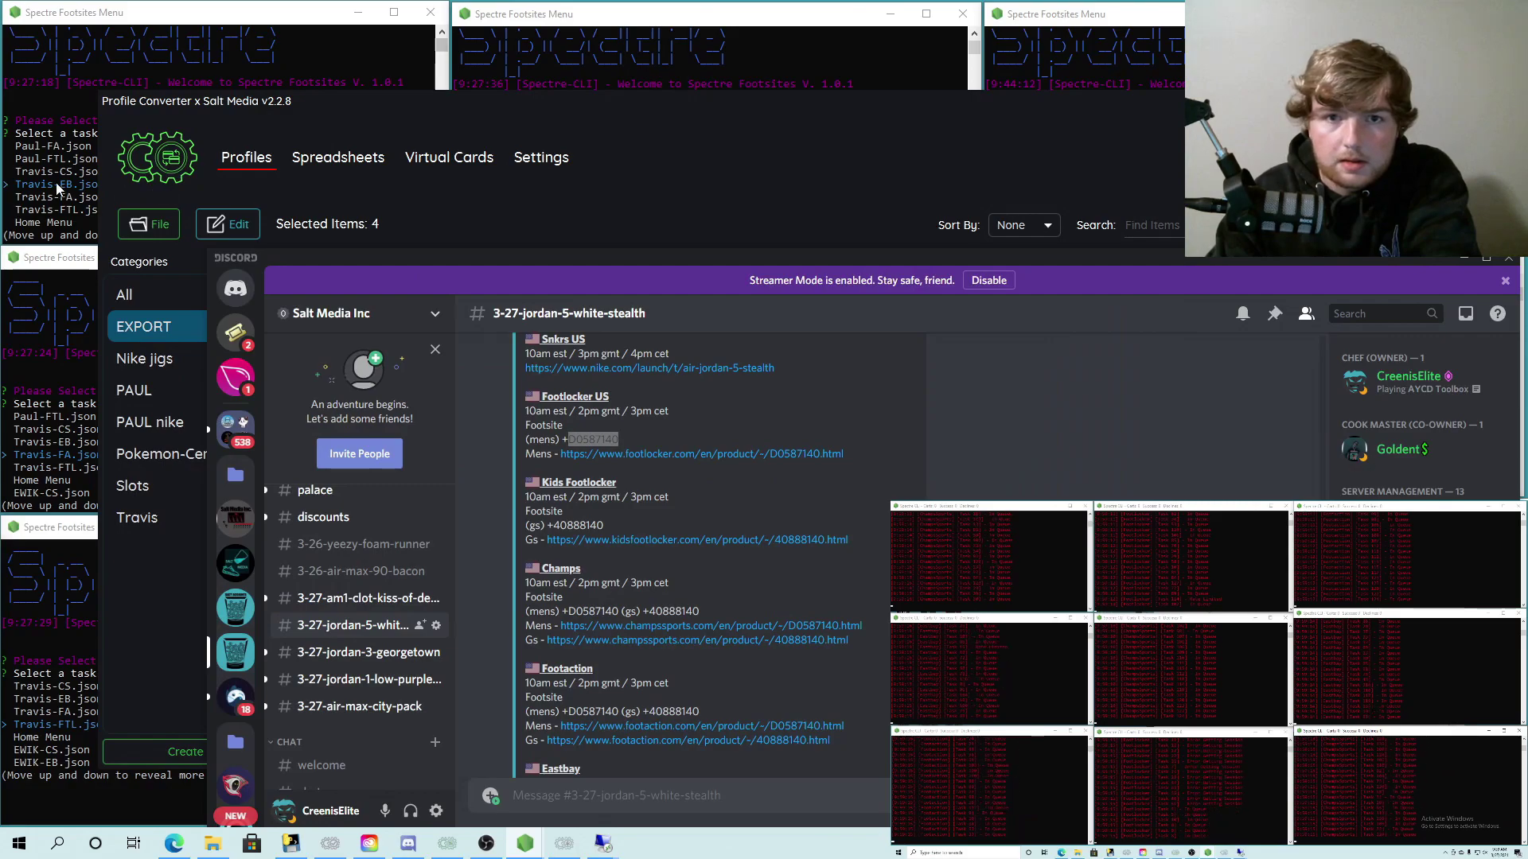
click(57, 187)
key(Return)
click(47, 445)
key(Return)
click(48, 716)
key(Return)
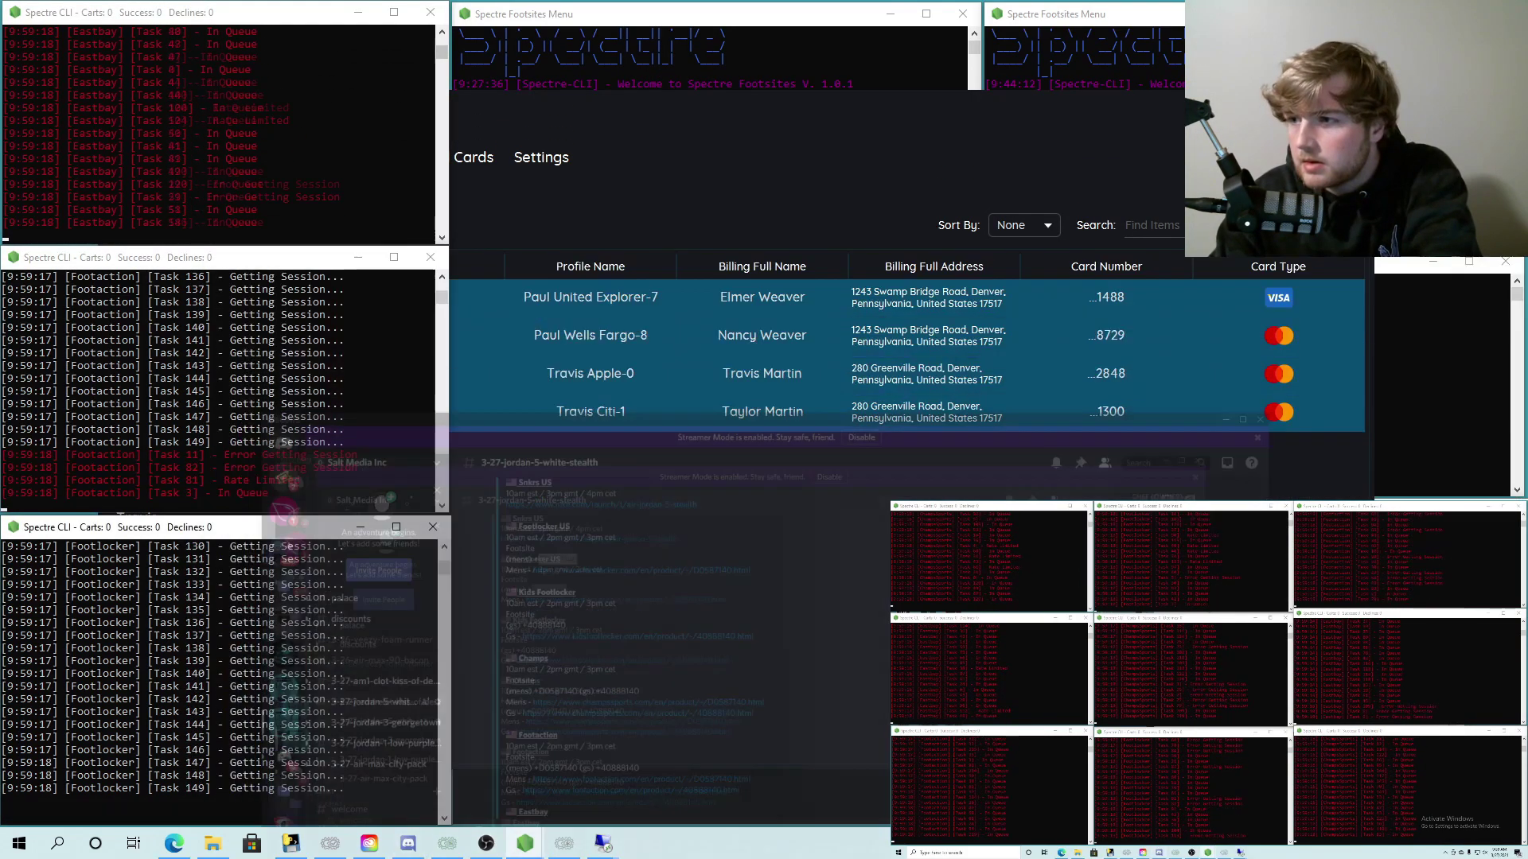
- Clear the windows covering the main monitor and start the preselected task groups in the four remaining Spectre instances, including Paul-EB and Paul-FA
click(1150, 236)
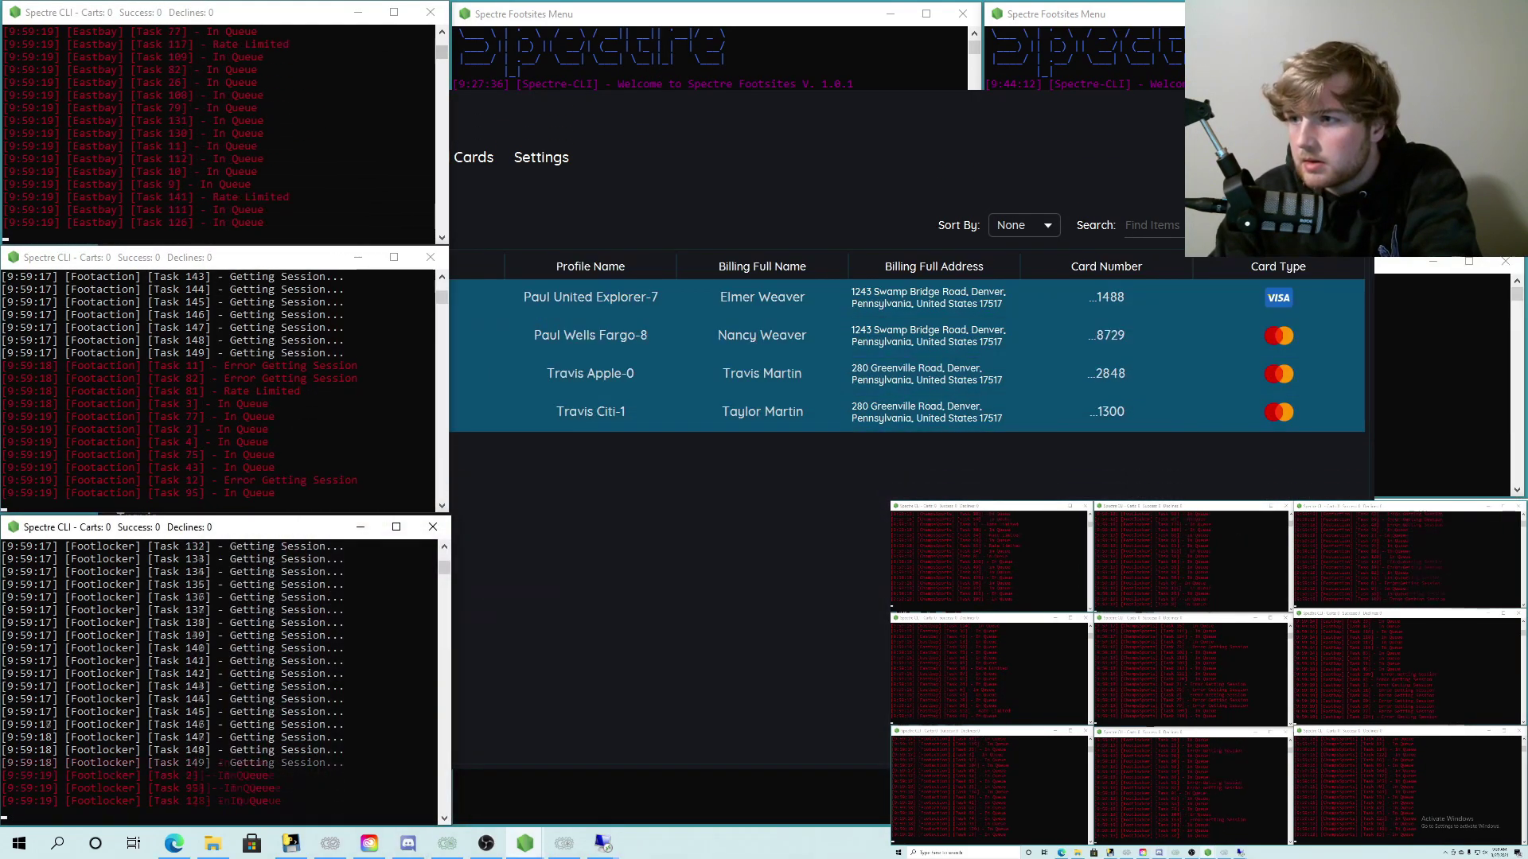
click(1283, 102)
click(797, 232)
key(Return)
click(814, 350)
key(Return)
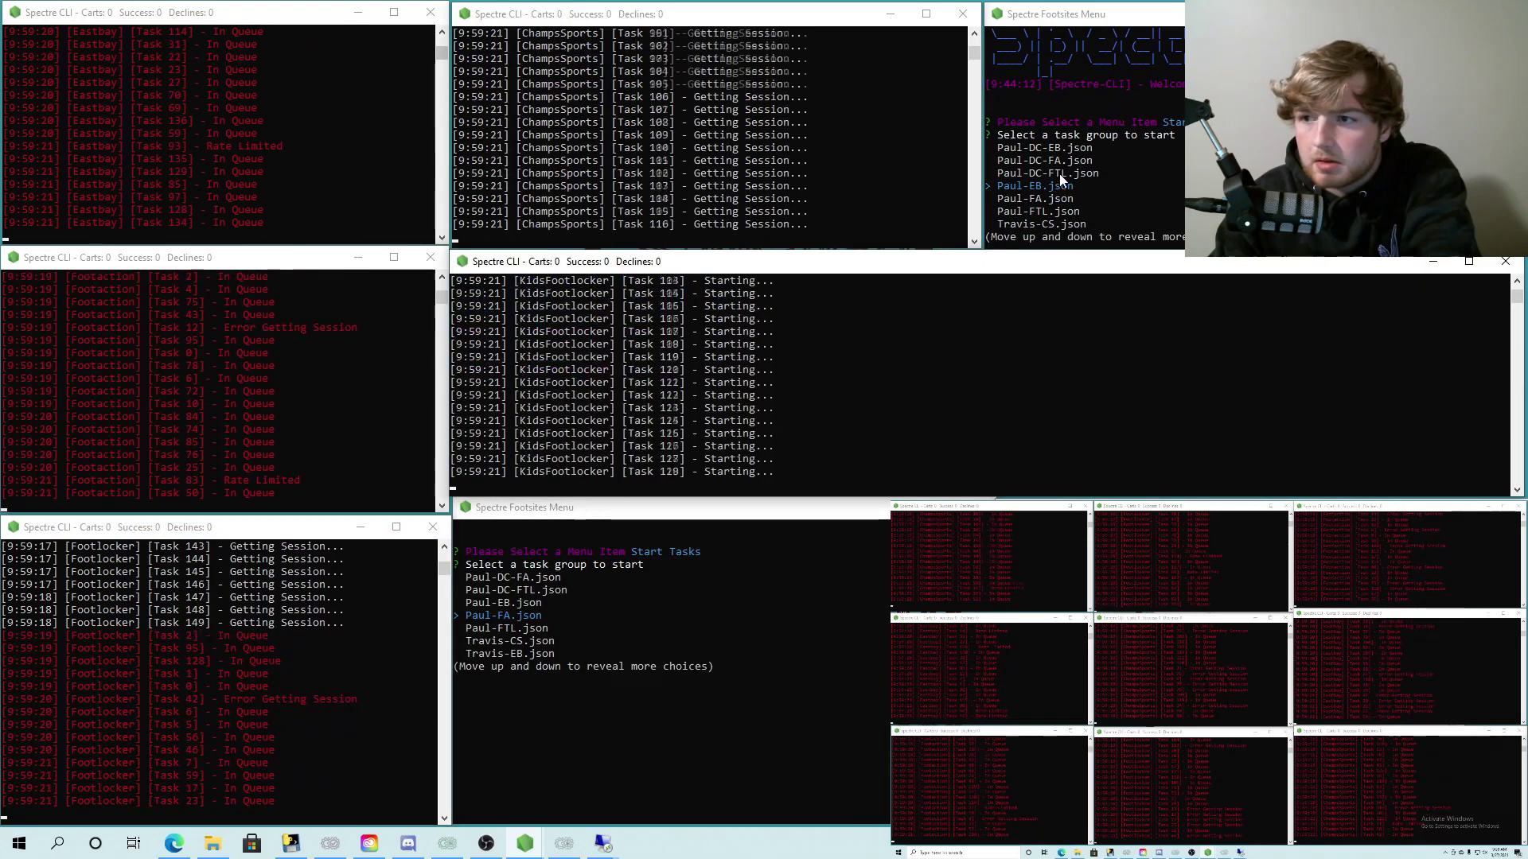
click(1062, 180)
key(Return)
click(857, 555)
key(Return)
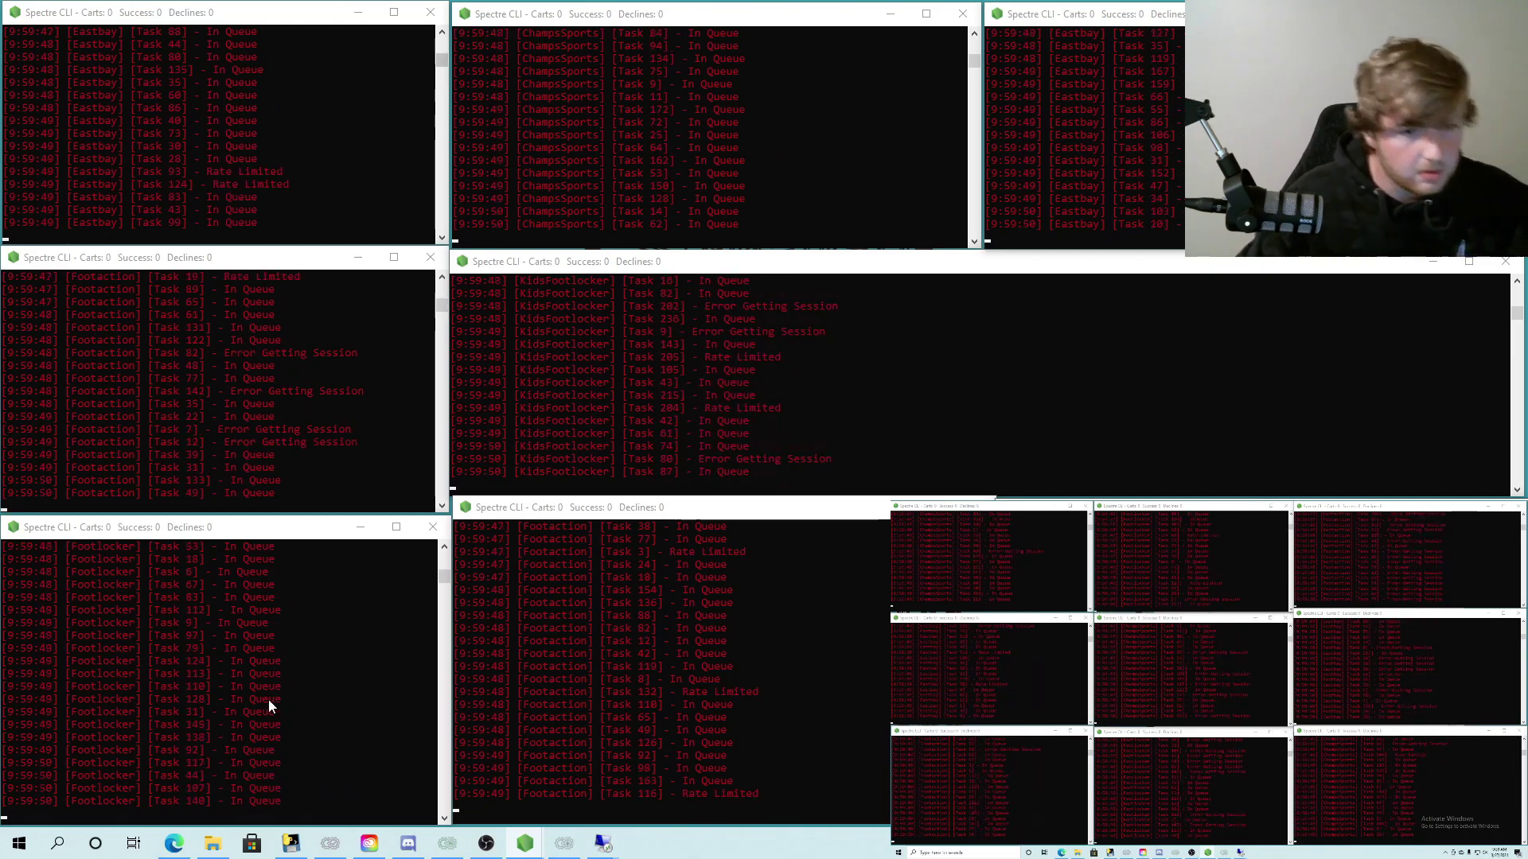
- Switch to Discord and open the spectrefootsites channel in the personal notifications server
click(408, 845)
click(232, 517)
click(486, 843)
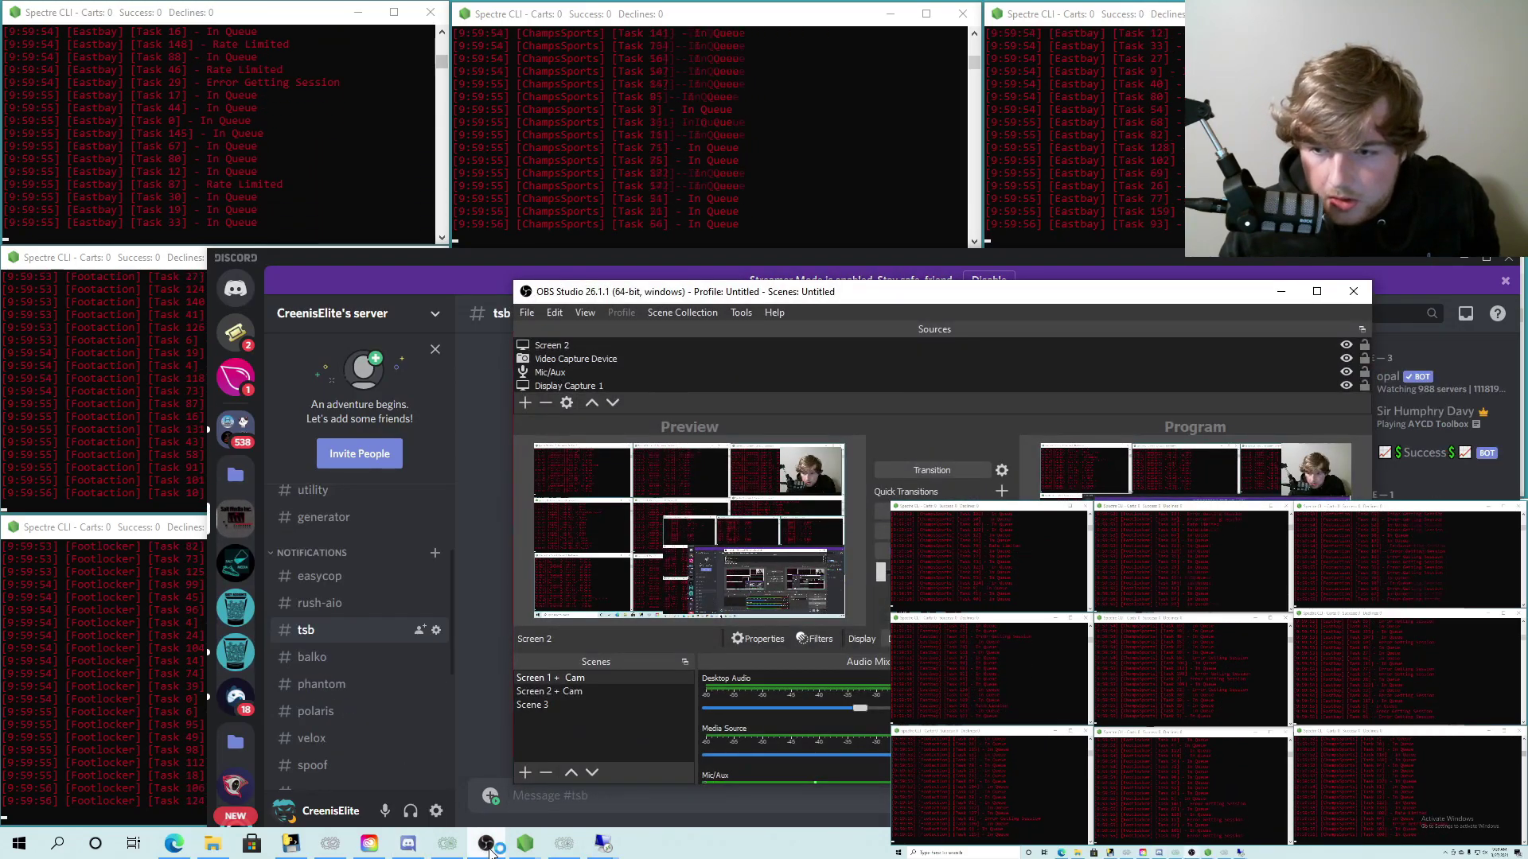
click(486, 843)
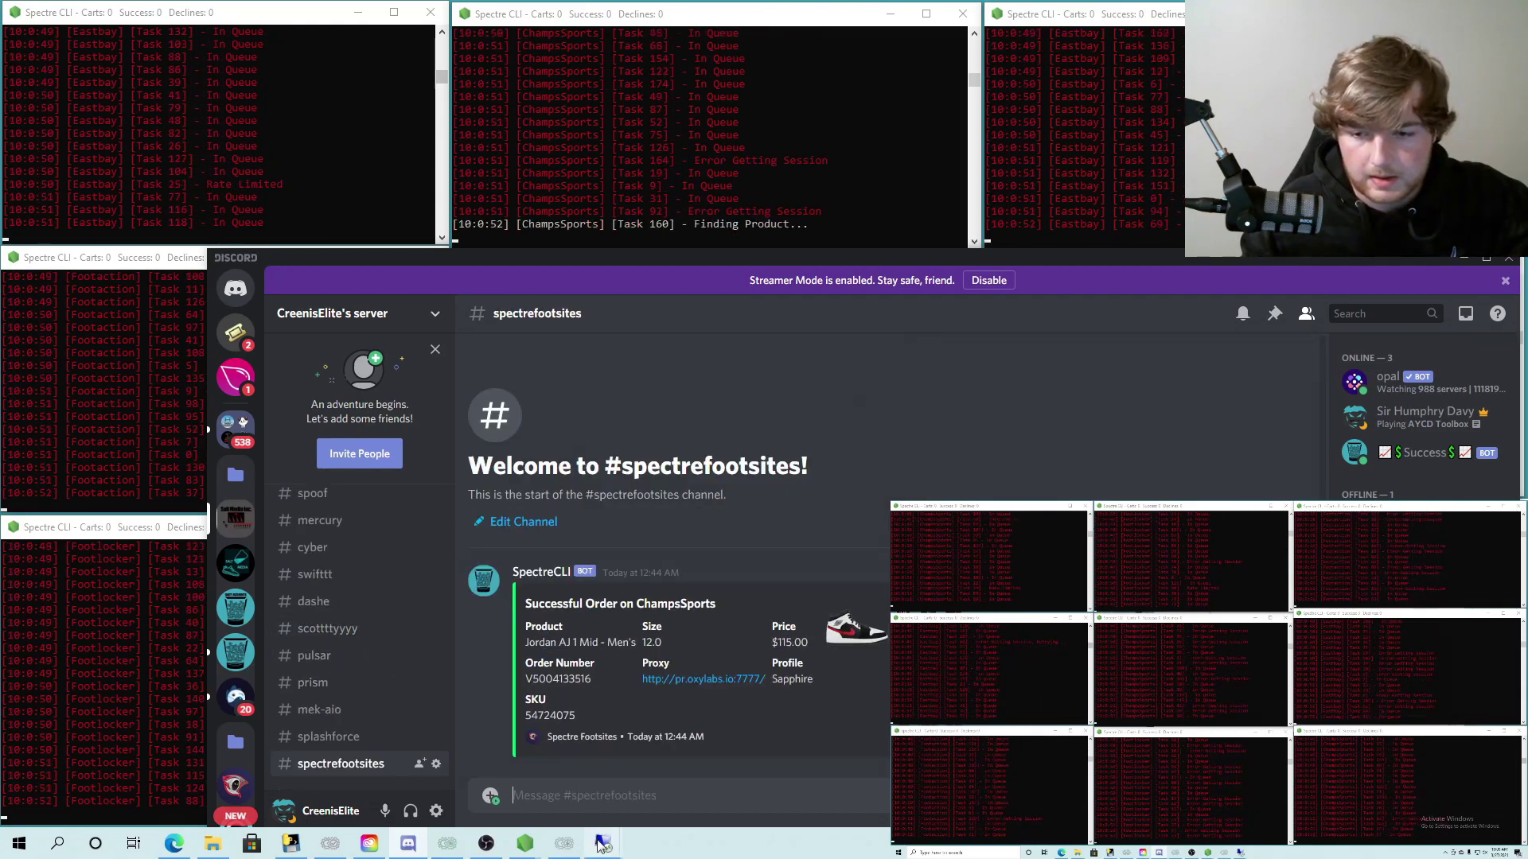
- Switch to the remote session running The Shit Bot and look through its Air Jordan 5 task list
mouse_move(603, 845)
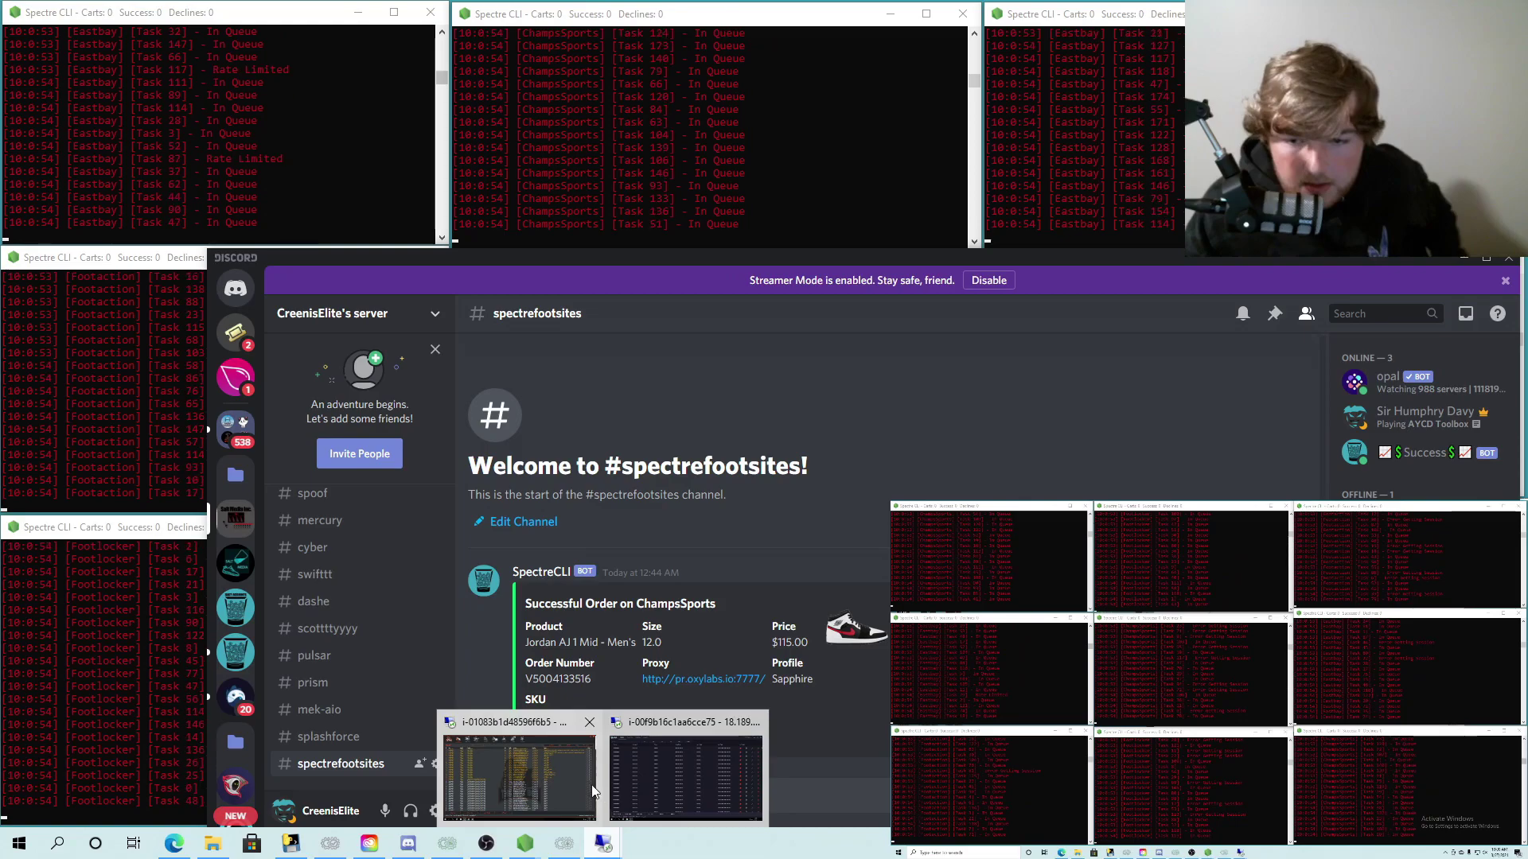
click(541, 767)
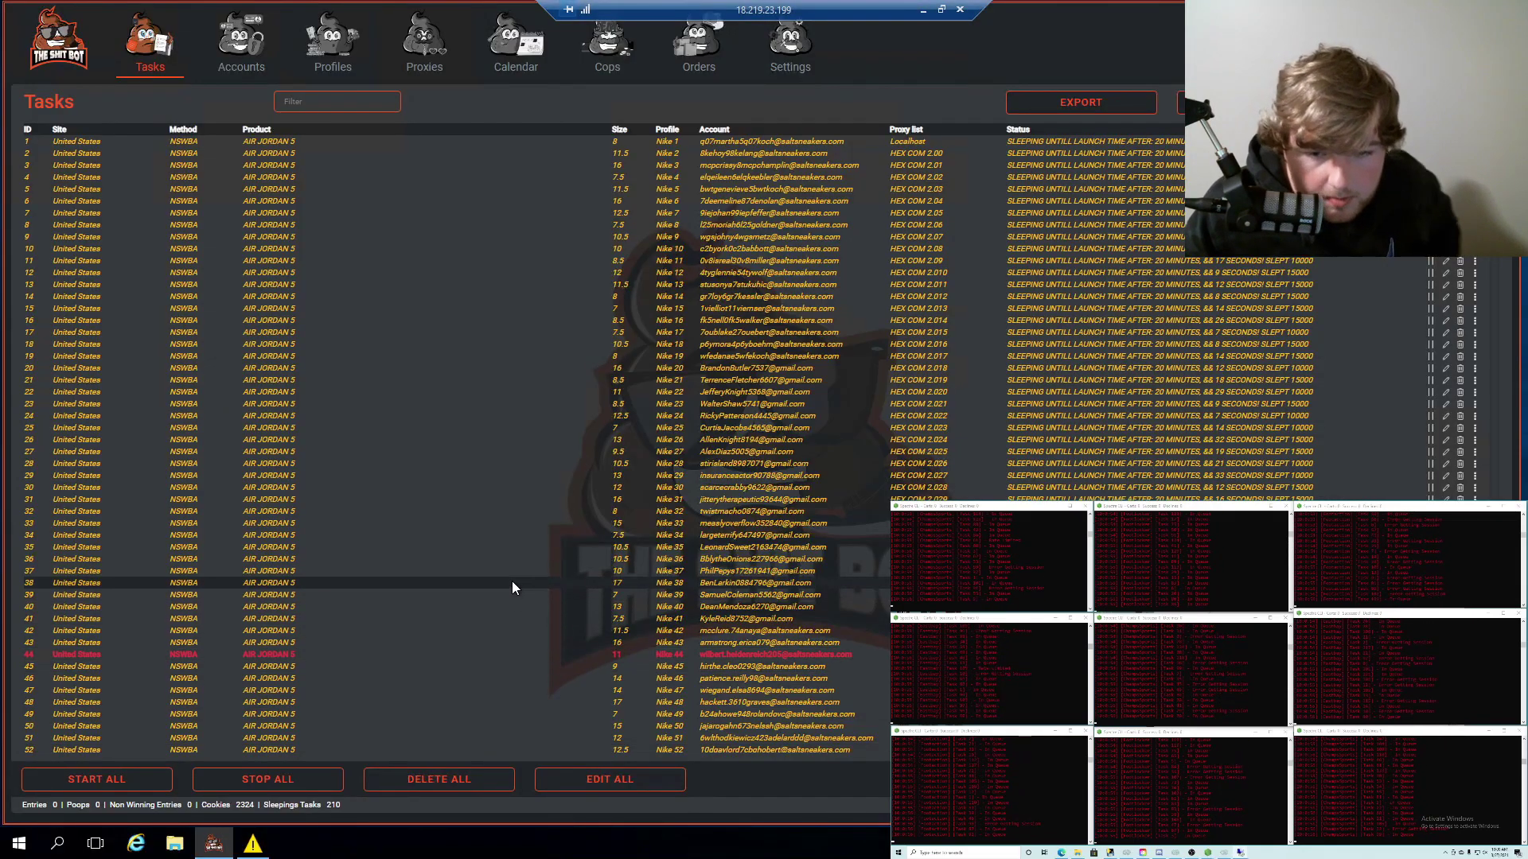
click(923, 11)
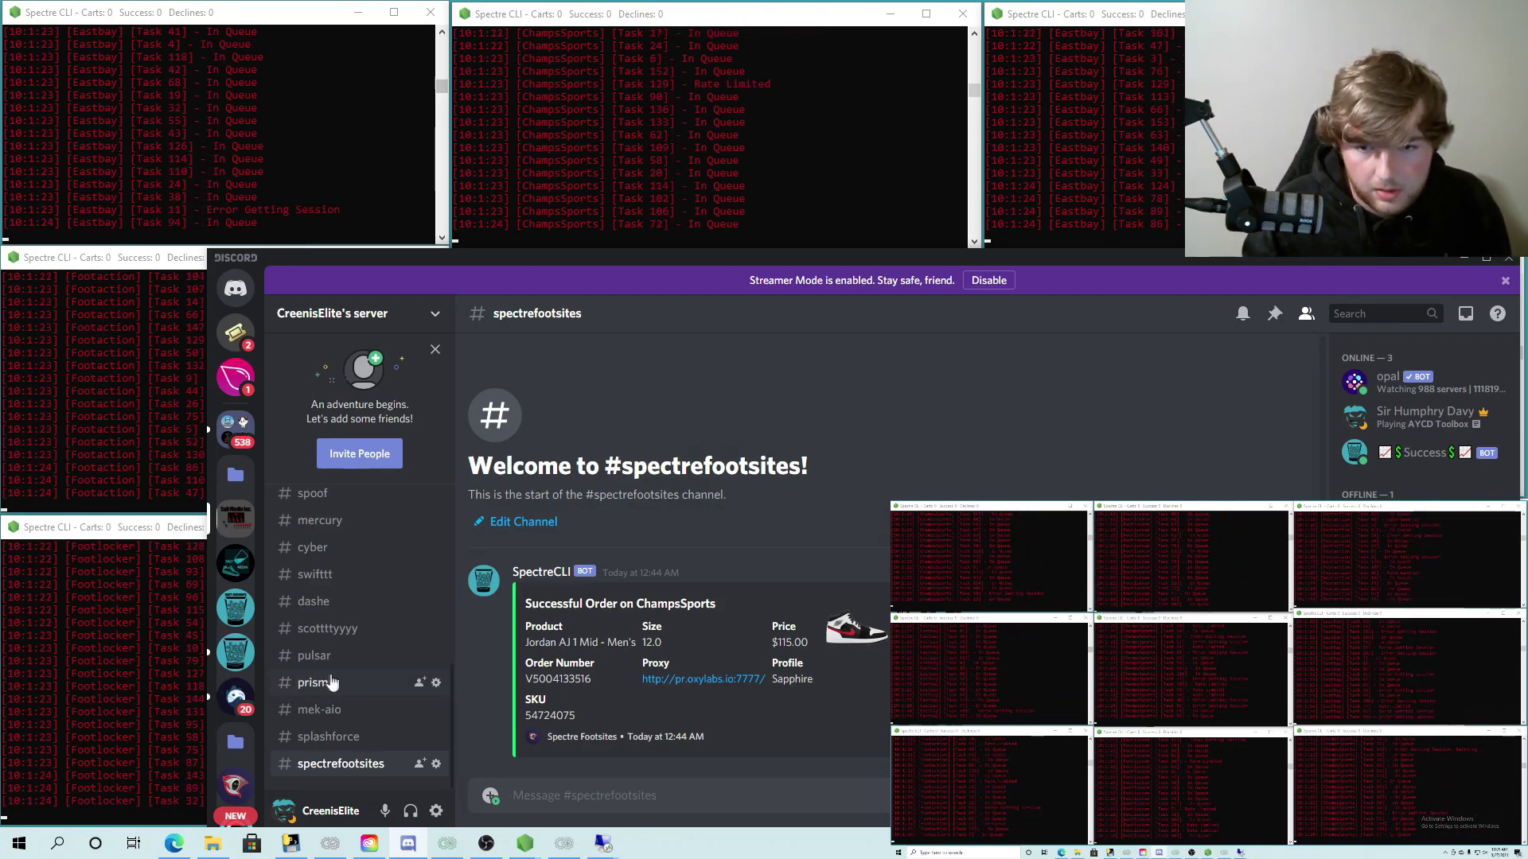
scroll(331, 677, up, 4)
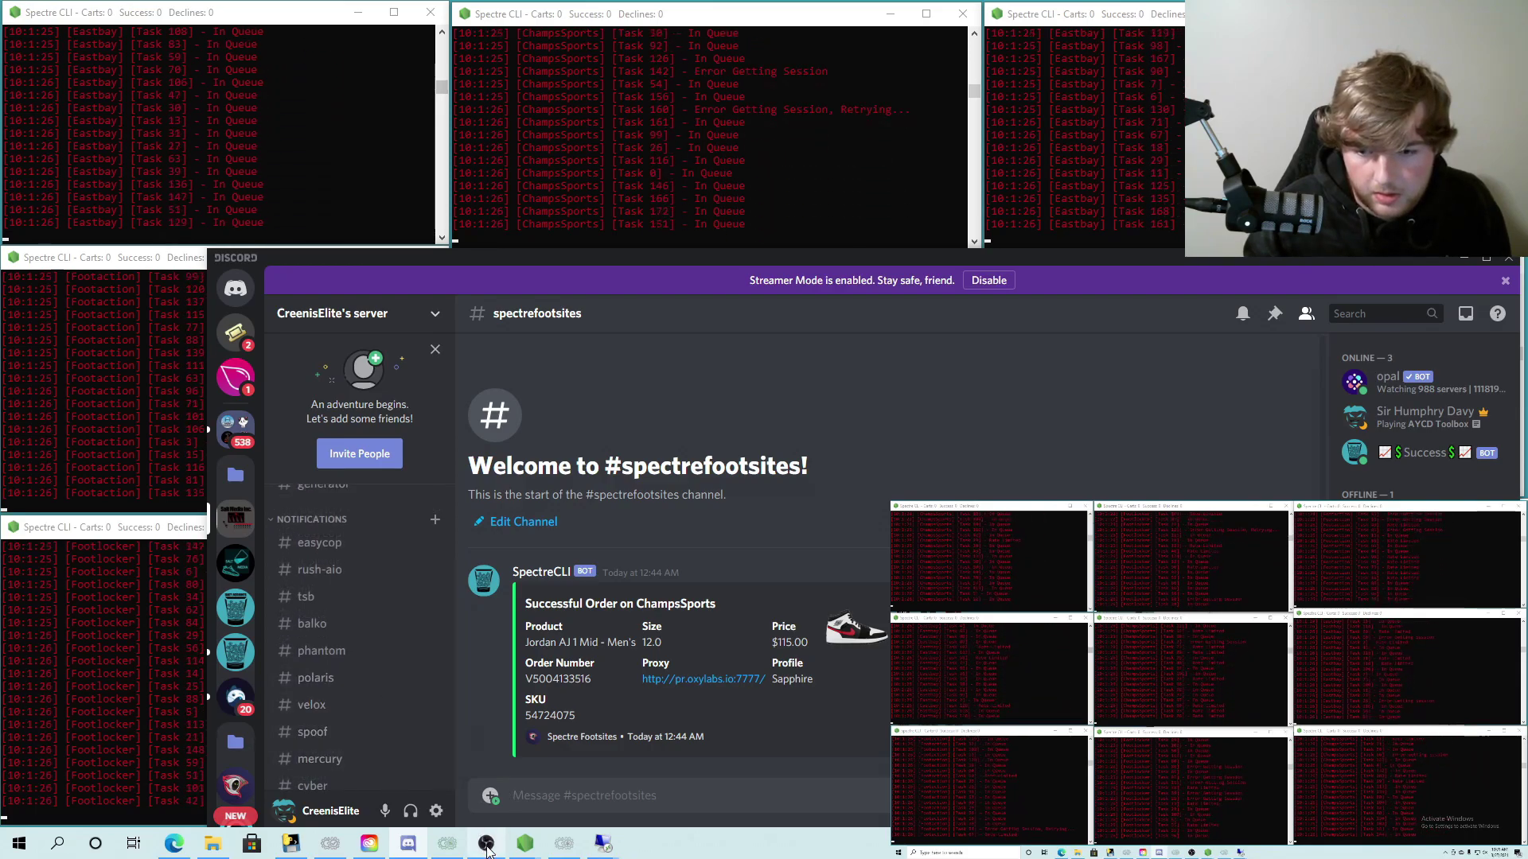
mouse_move(593, 848)
click(516, 778)
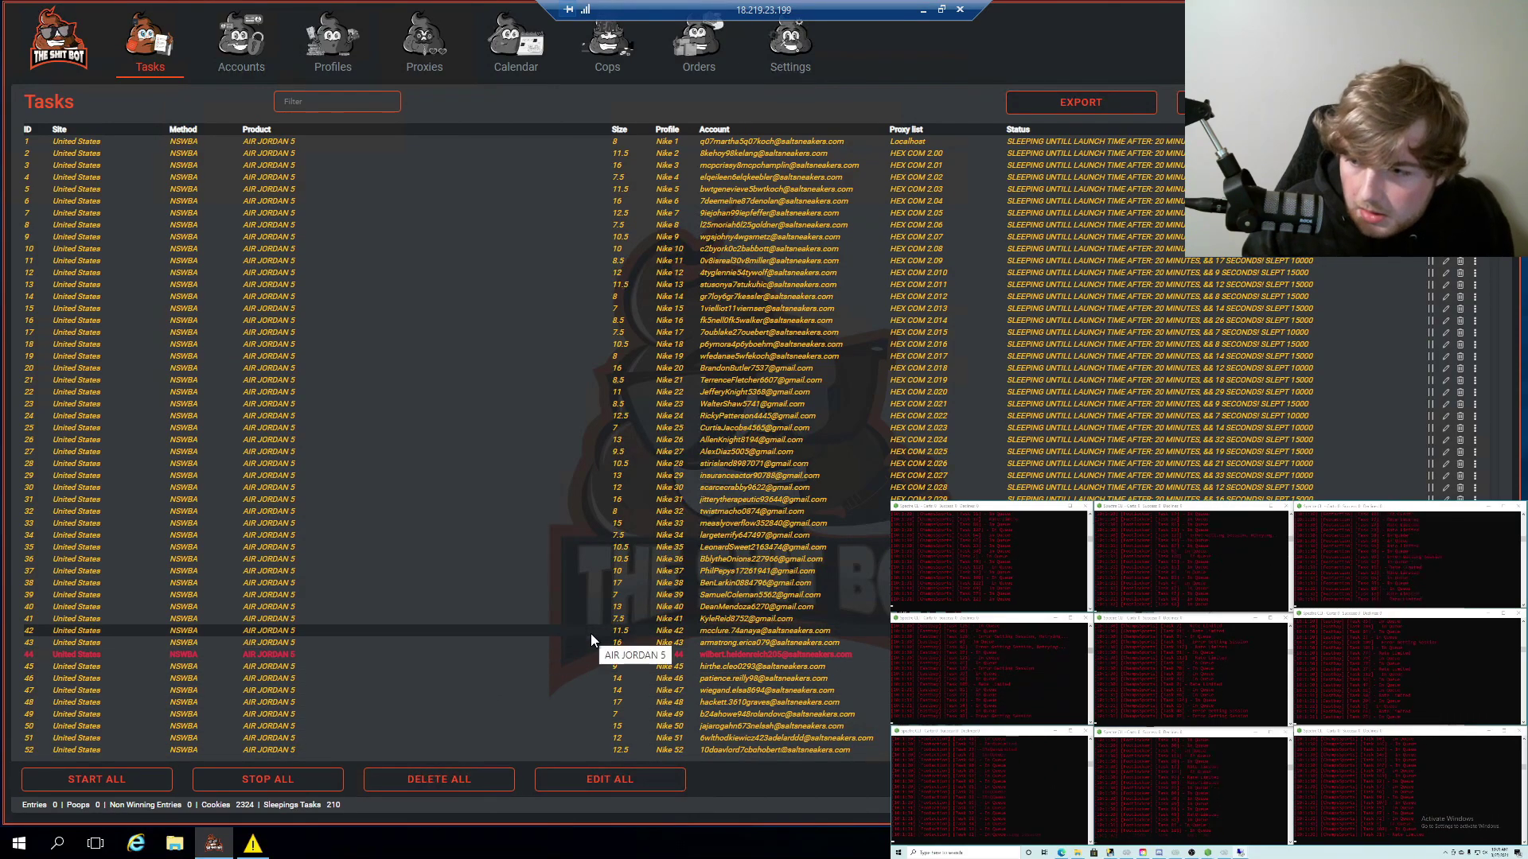
scroll(597, 581, down, 5)
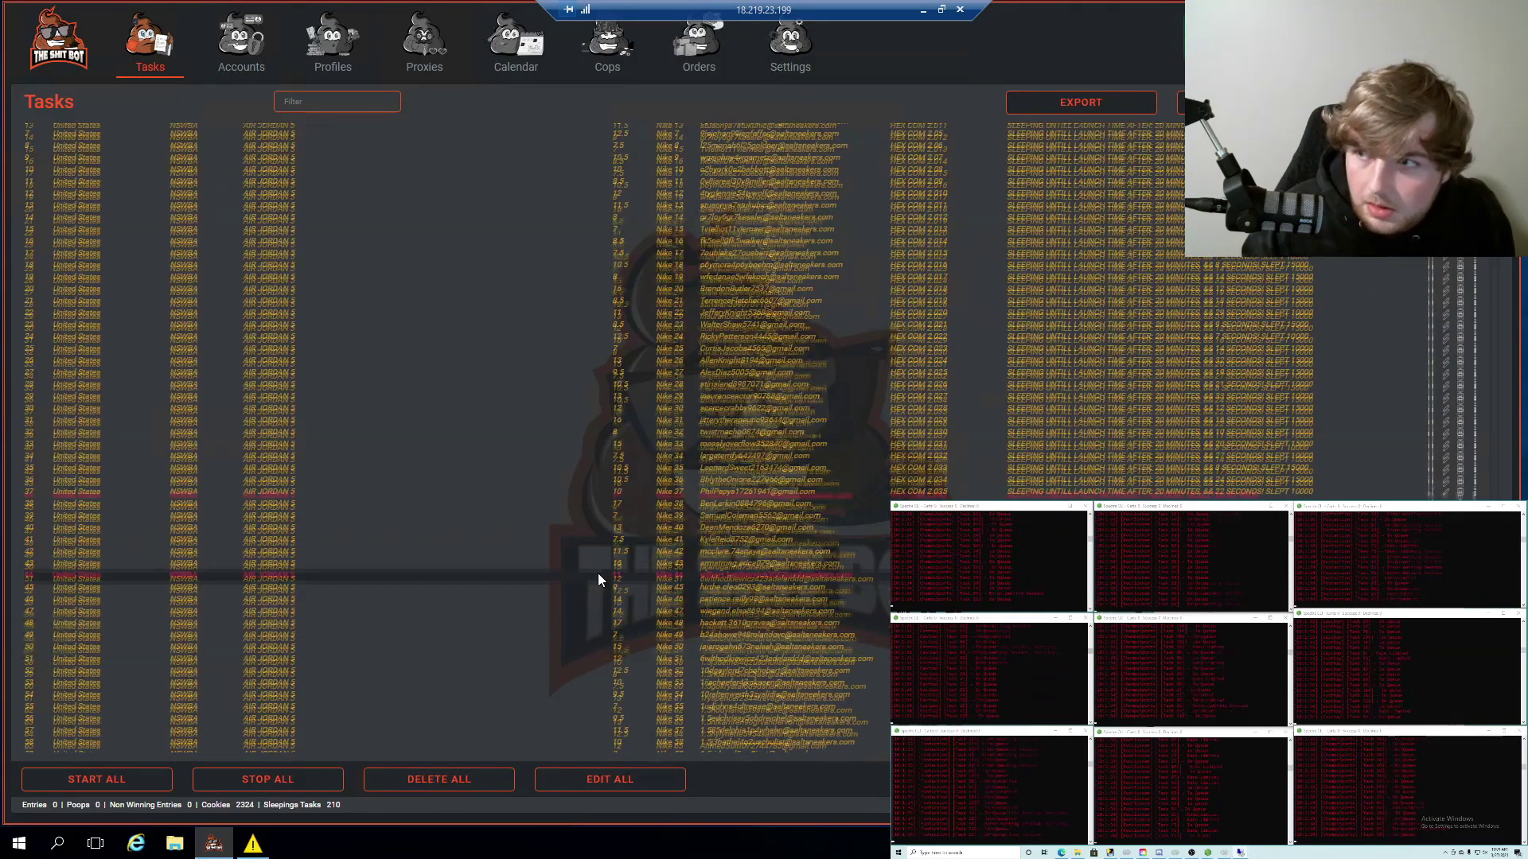
scroll(598, 573, up, 5)
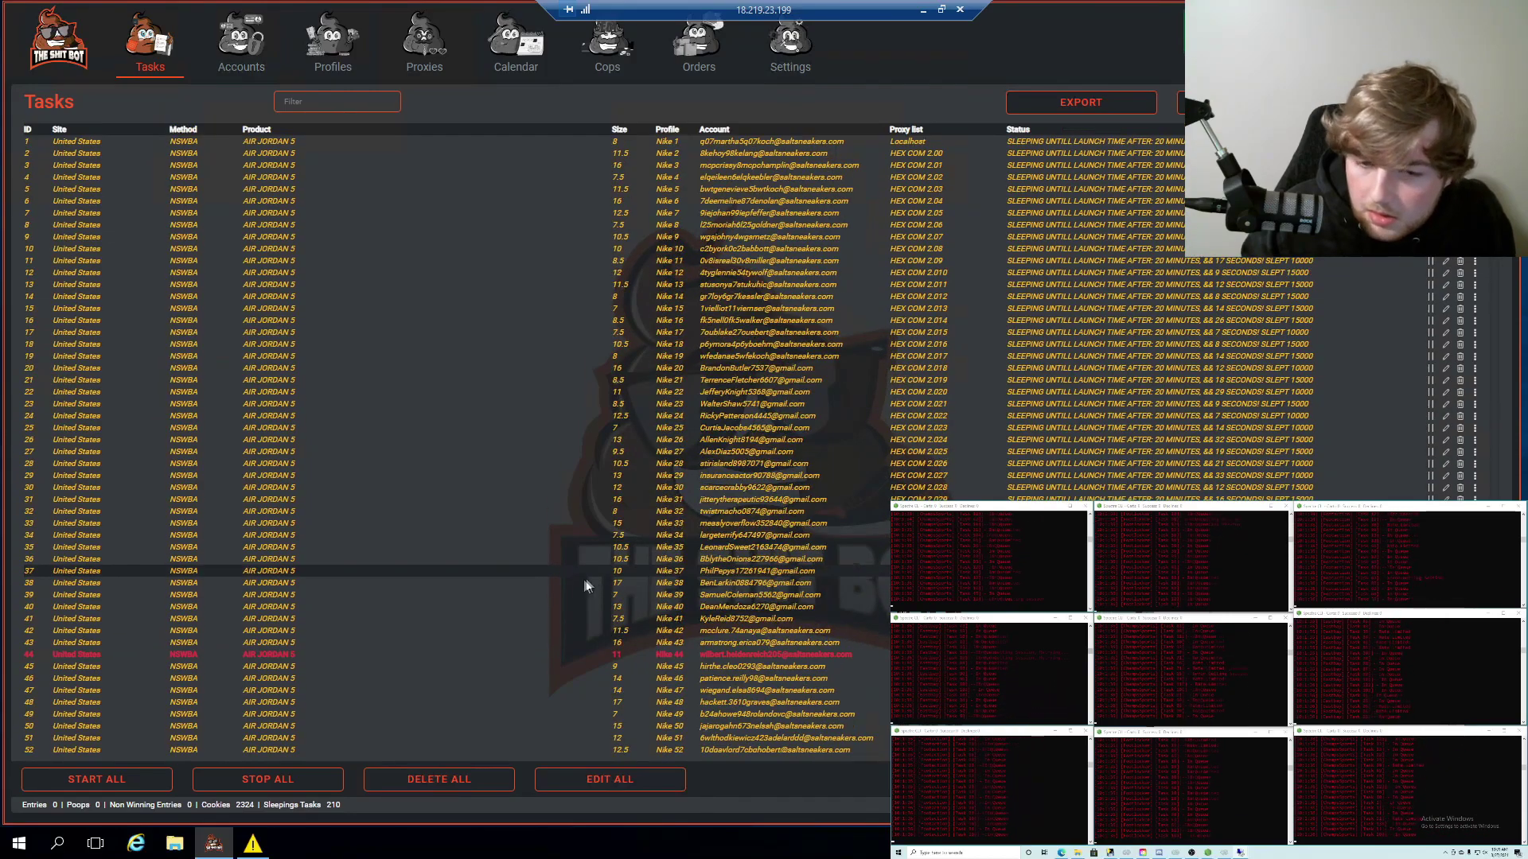
- Stop all Air Jordan 5 tasks in The Shit Bot, start them all again, and check the task list
click(251, 781)
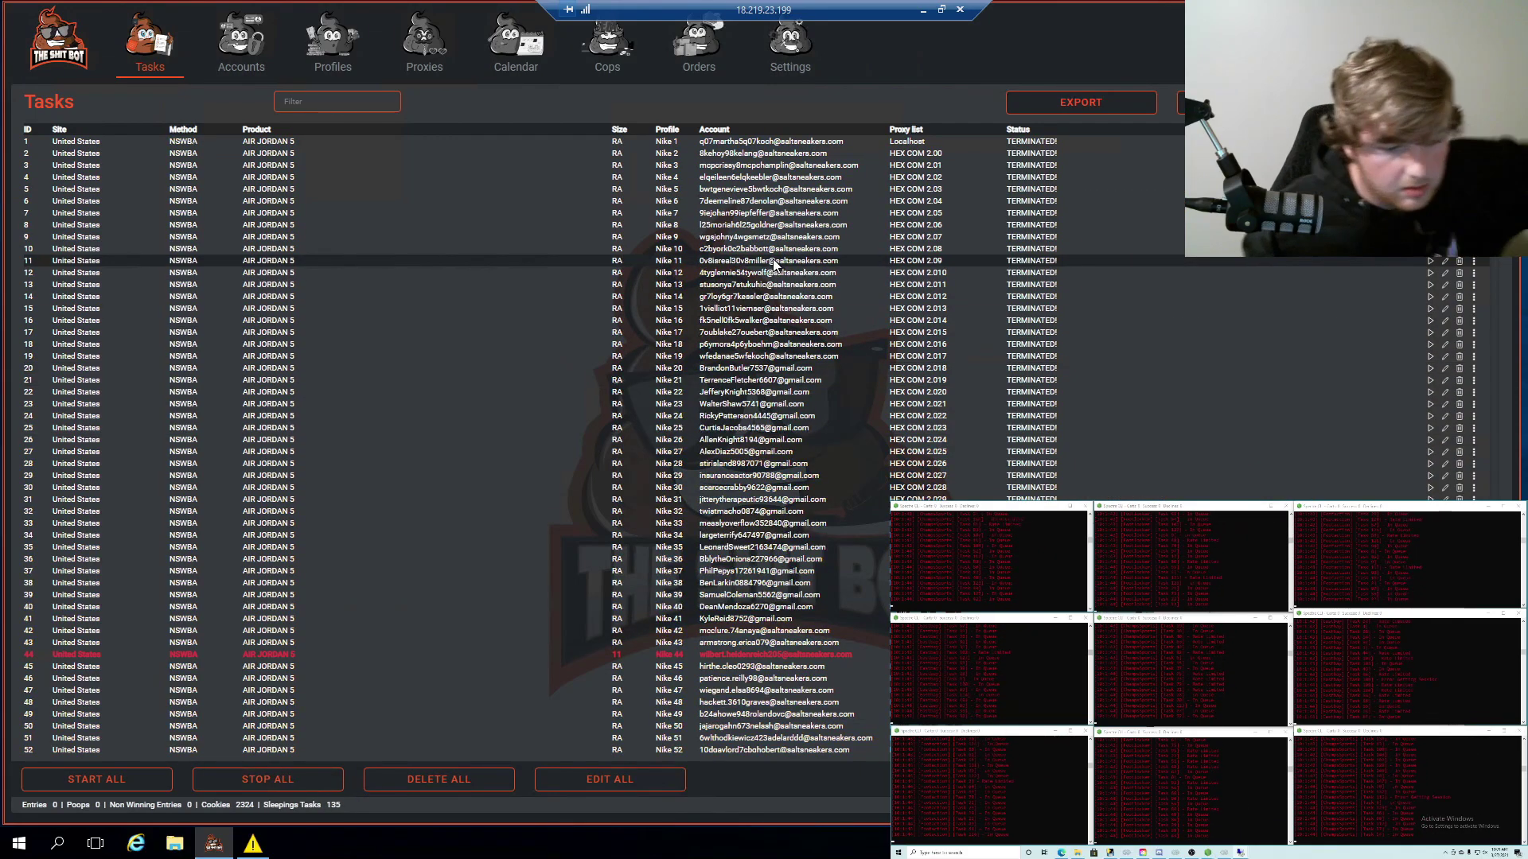
drag(796, 155, 769, 653)
click(87, 779)
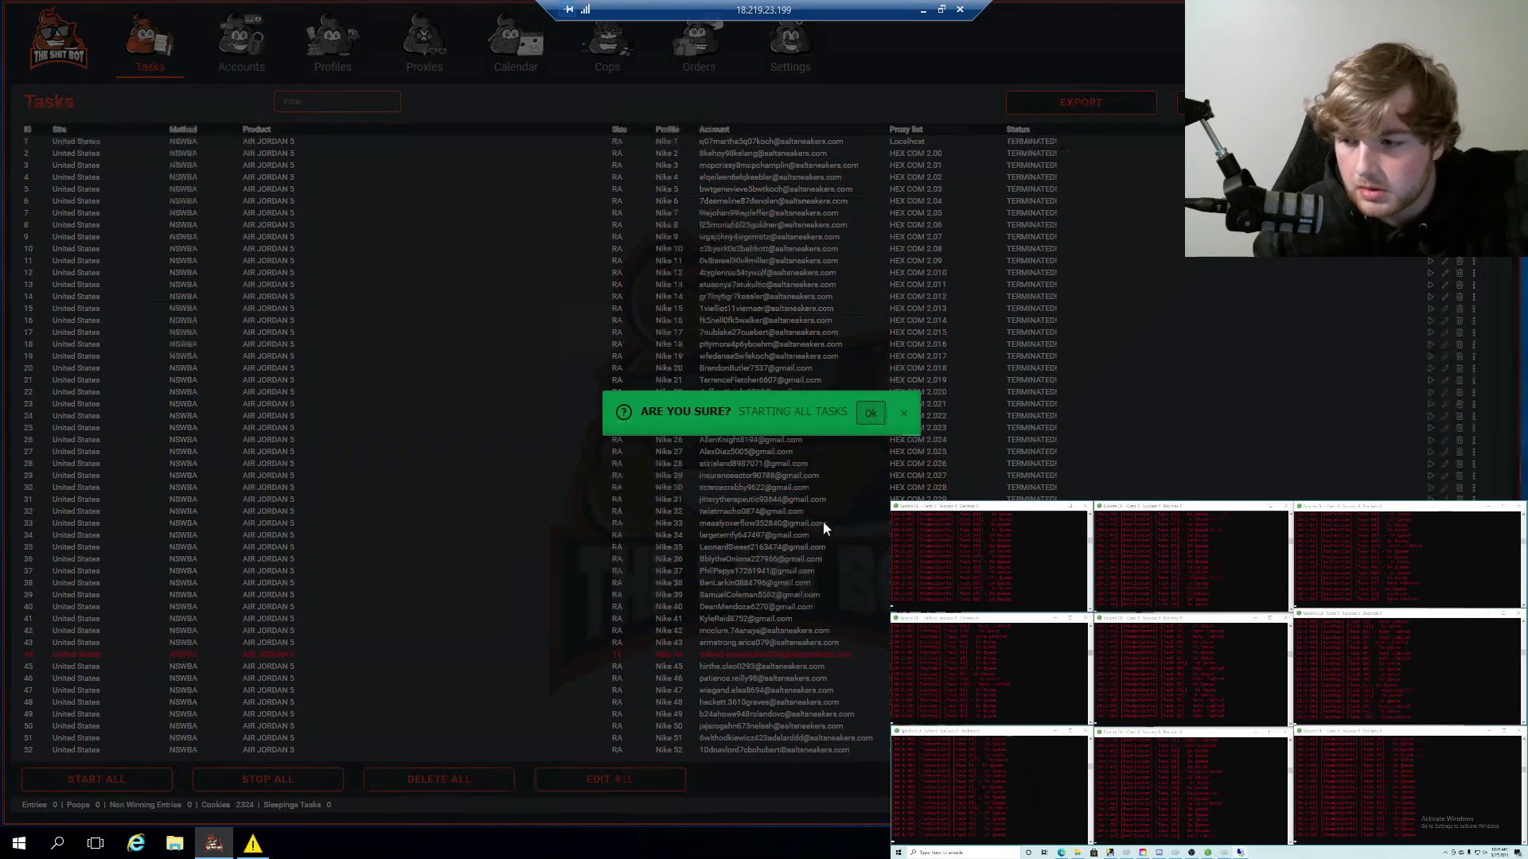
click(869, 416)
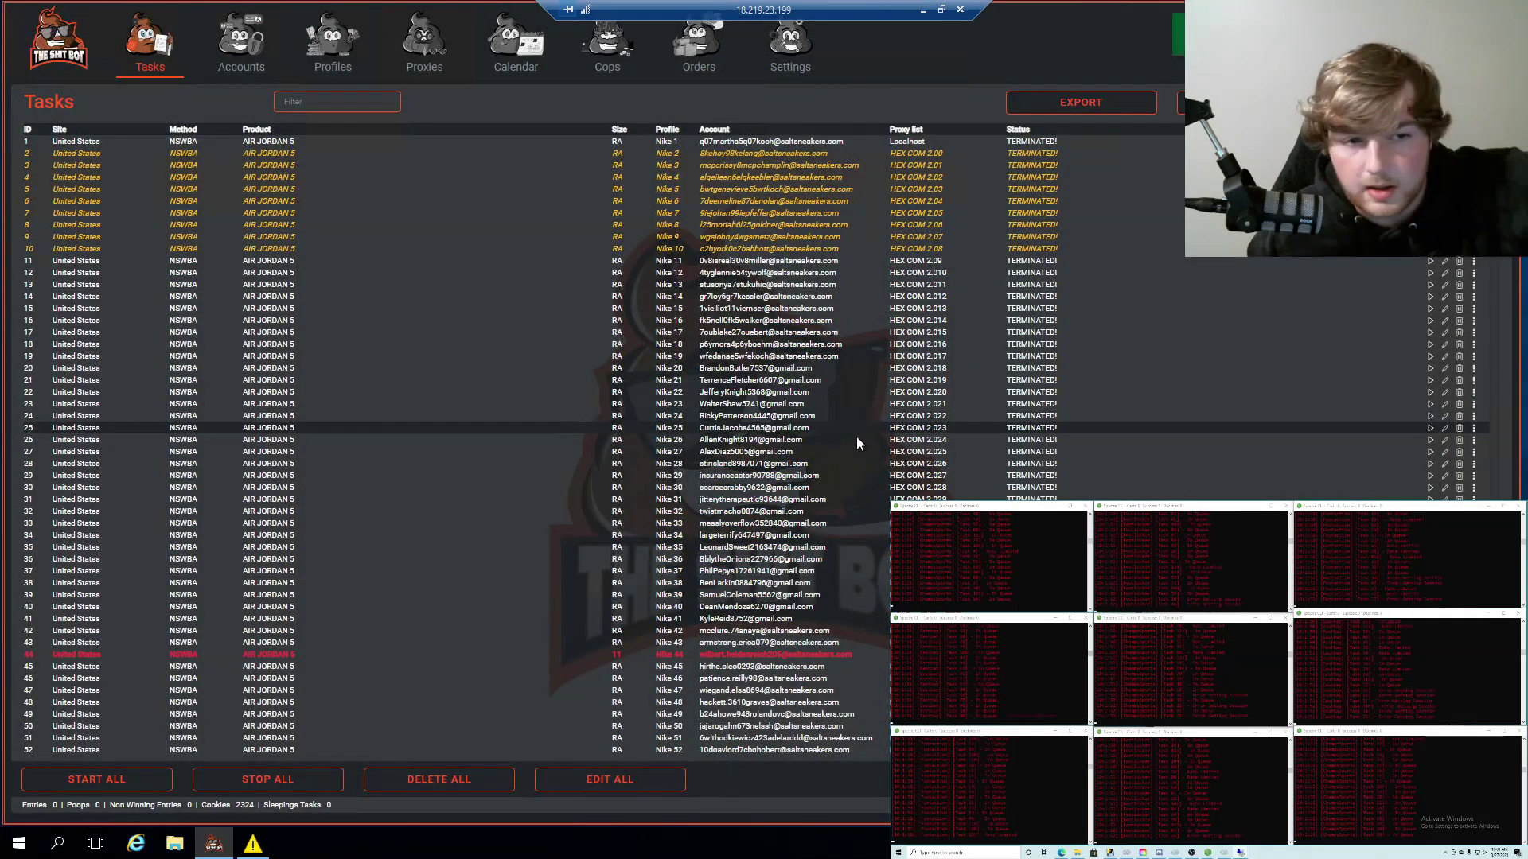
scroll(838, 495, down, 2)
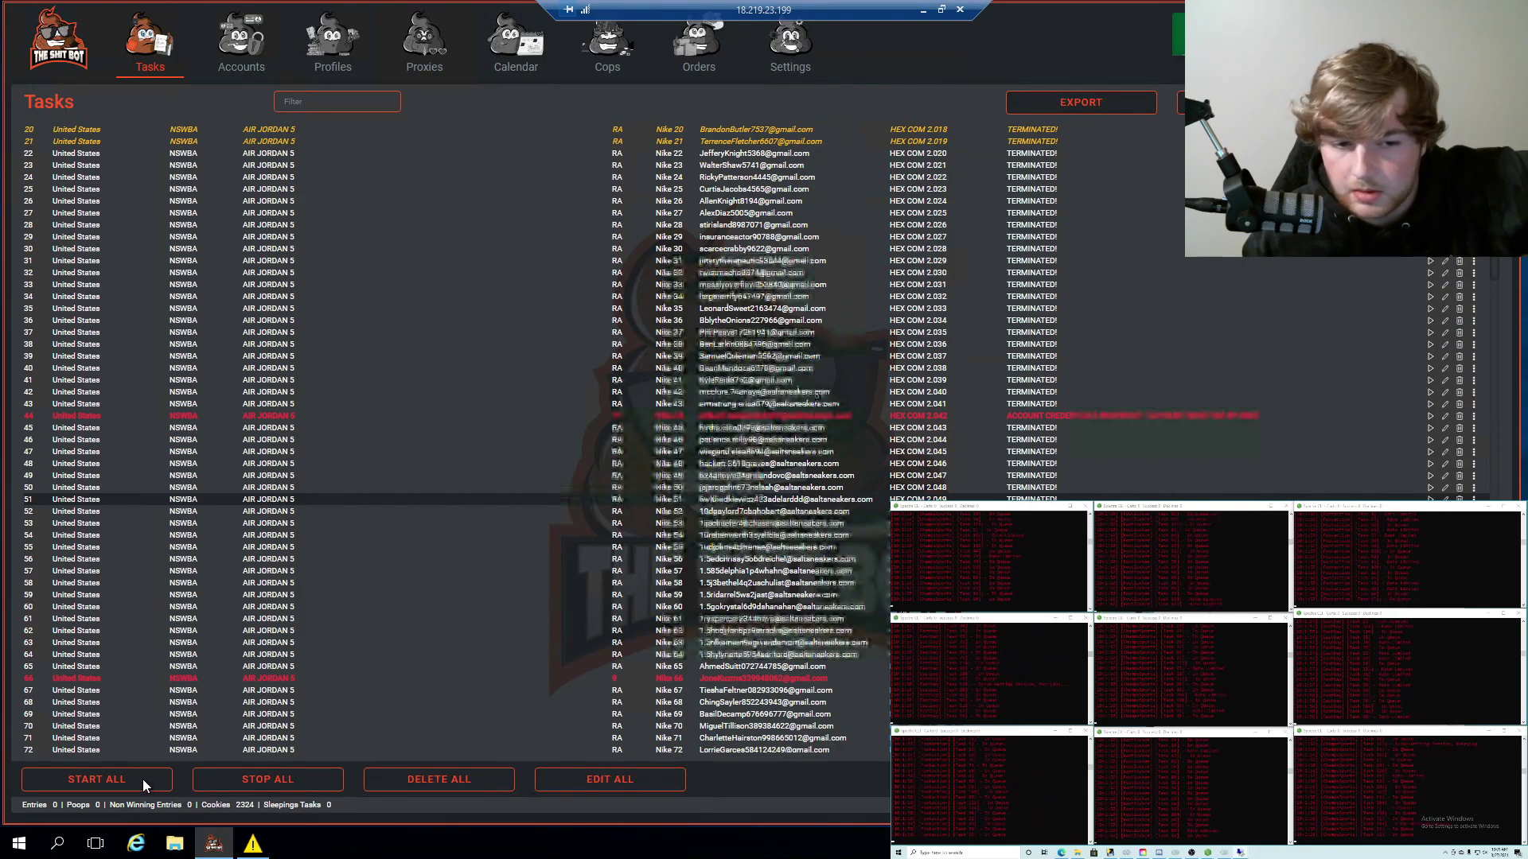
scroll(336, 641, down, 2)
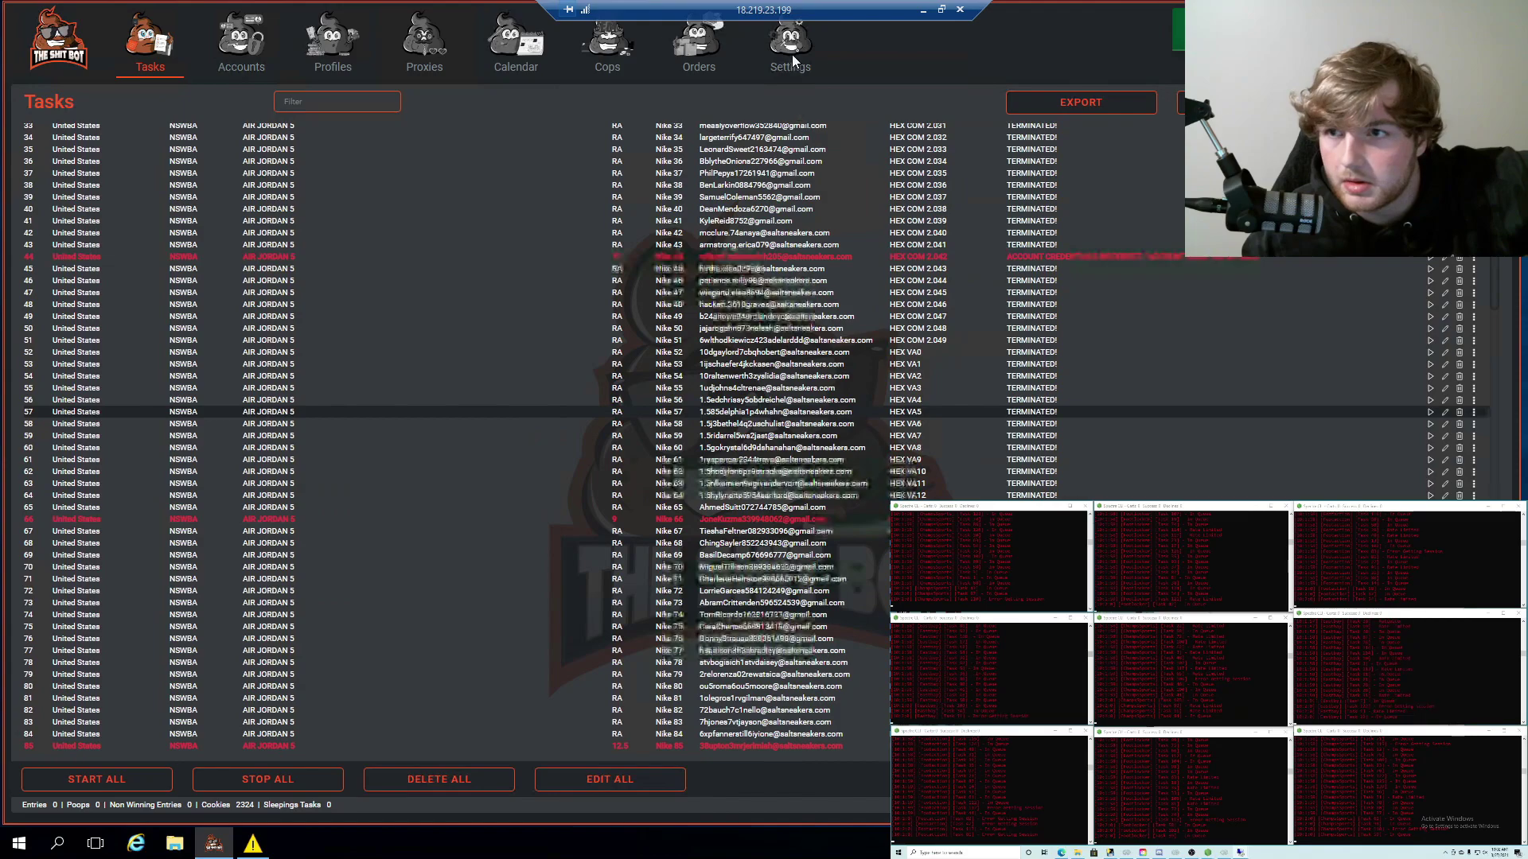
- Set the NSWBA open browsers batch limit to 5 and start all Air Jordan 5 tasks
click(794, 56)
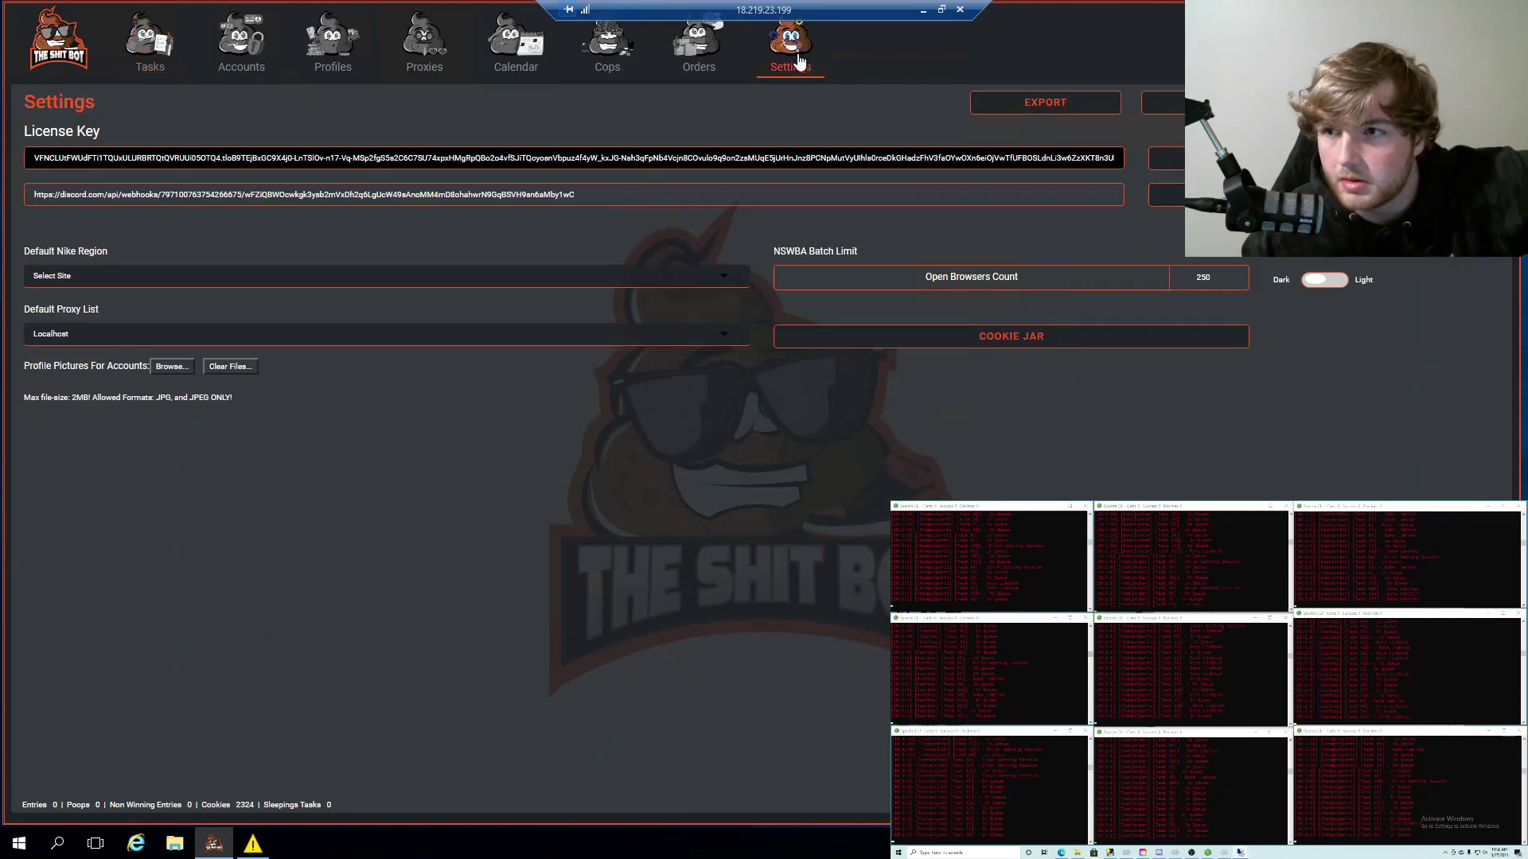
double_click(1169, 287)
text(5)
click(149, 47)
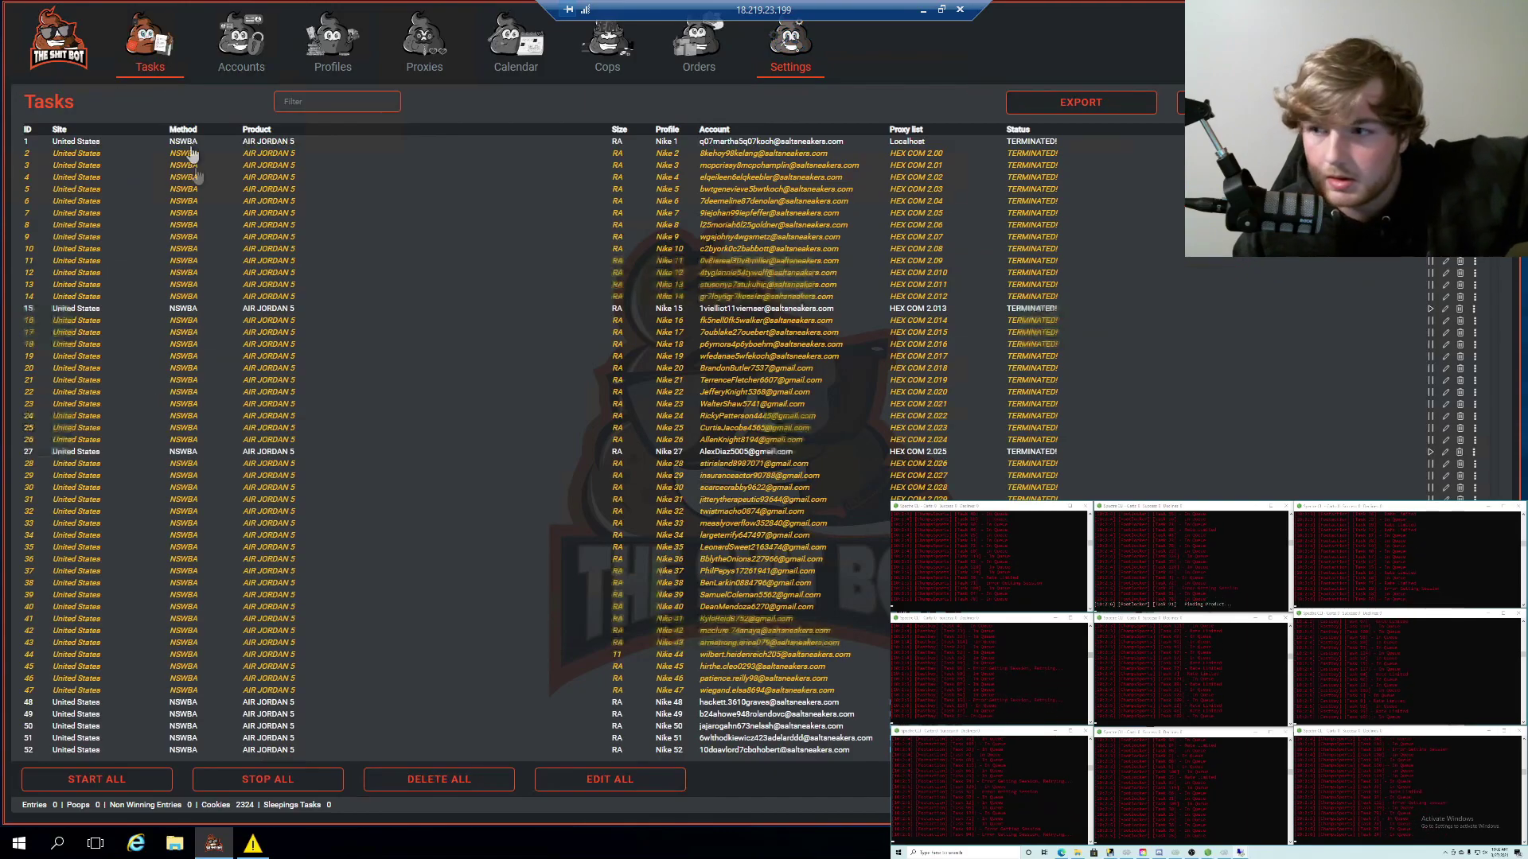
click(79, 789)
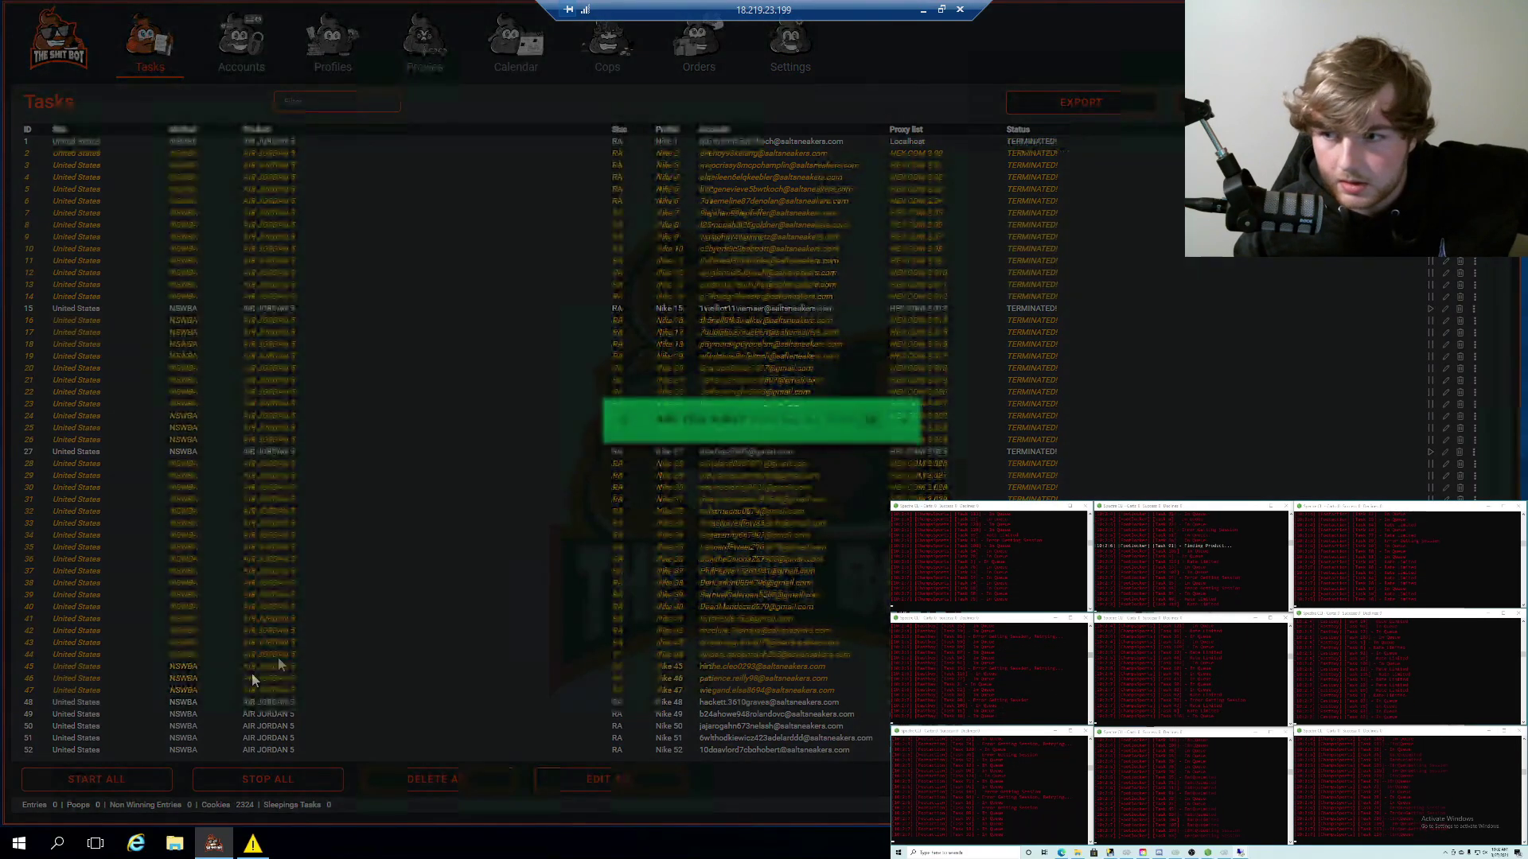
click(870, 415)
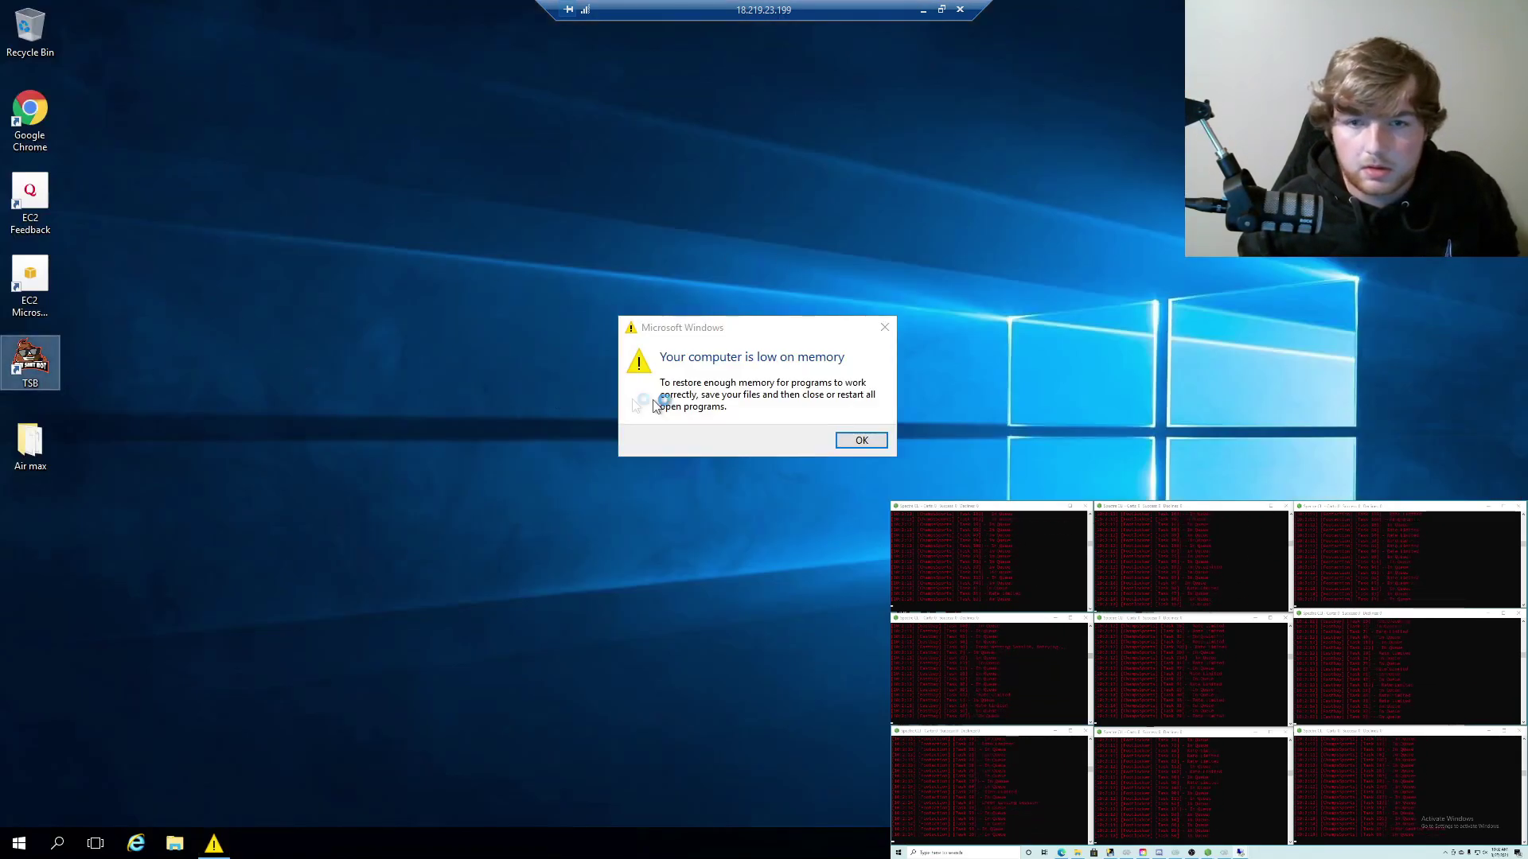
- Dismiss the low-memory warning and start all tasks in the relaunched Shit Bot
click(861, 443)
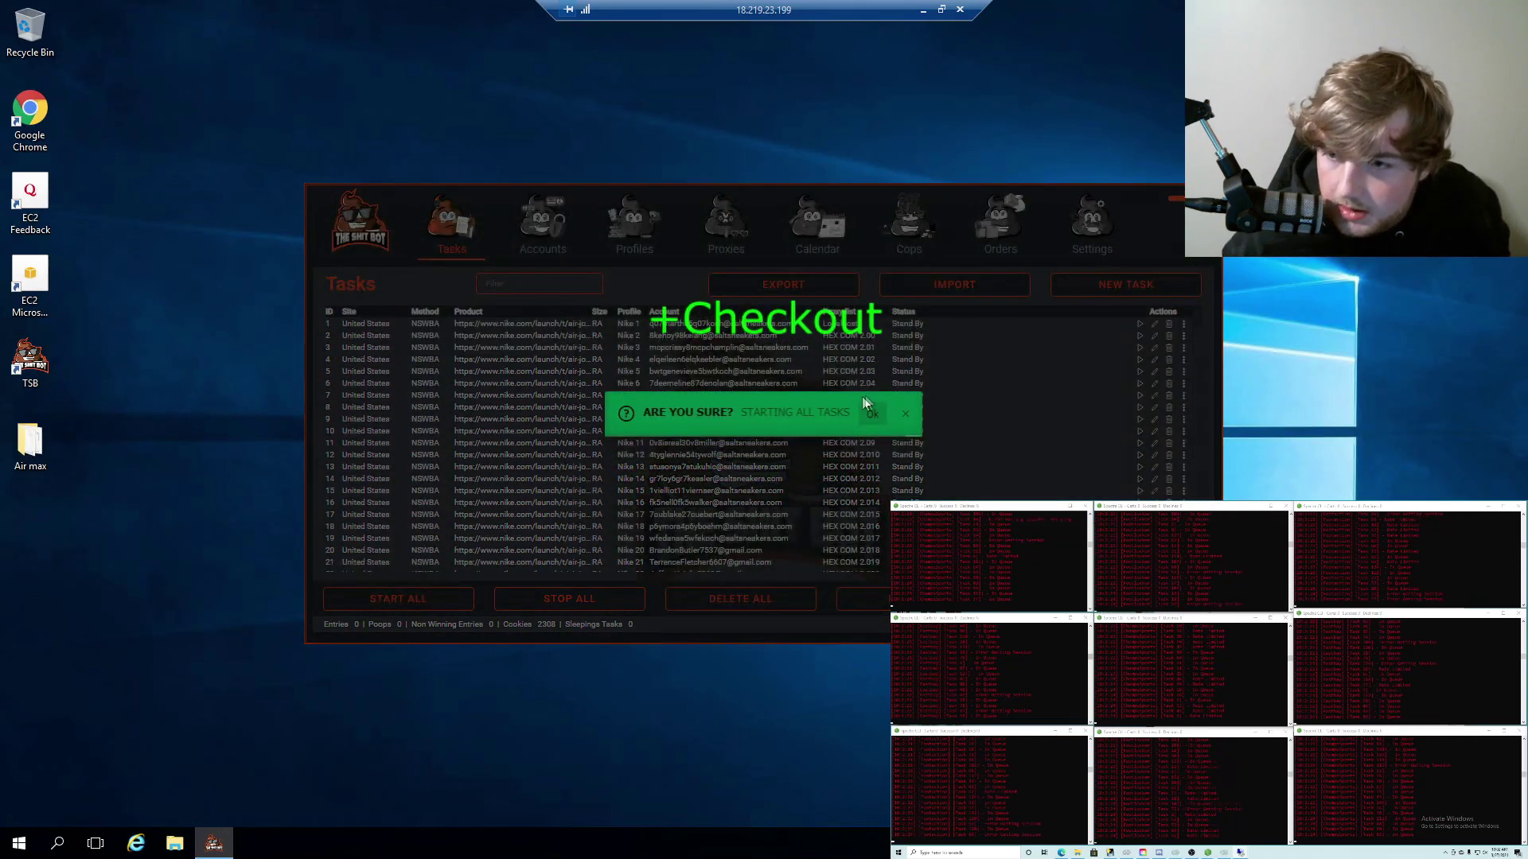
click(873, 415)
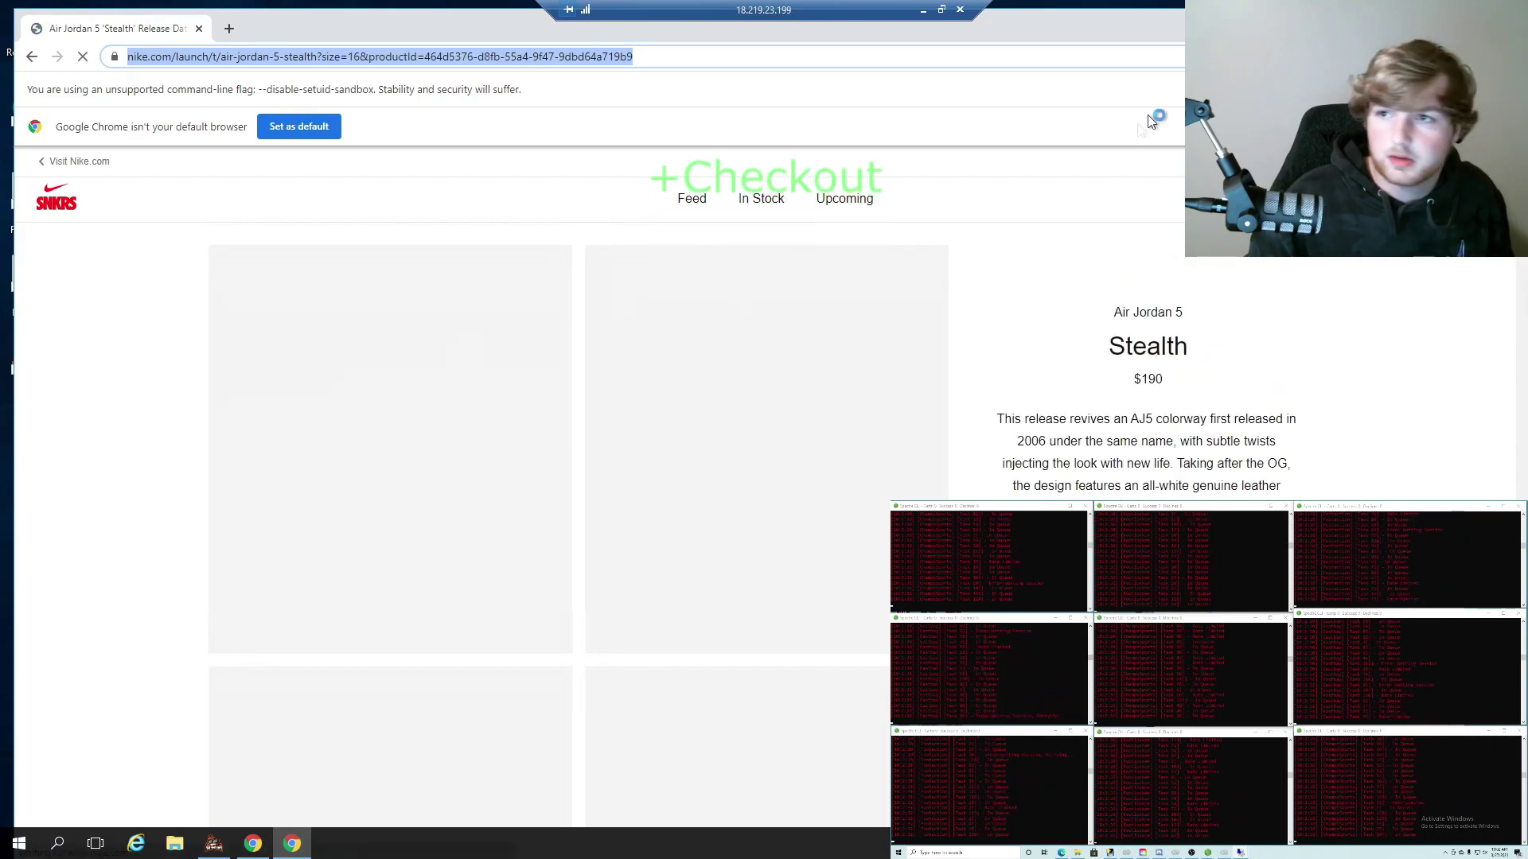
- Leave the remote session, minimize Discord and close the KidsFootlocker Spectre CLI window
click(922, 12)
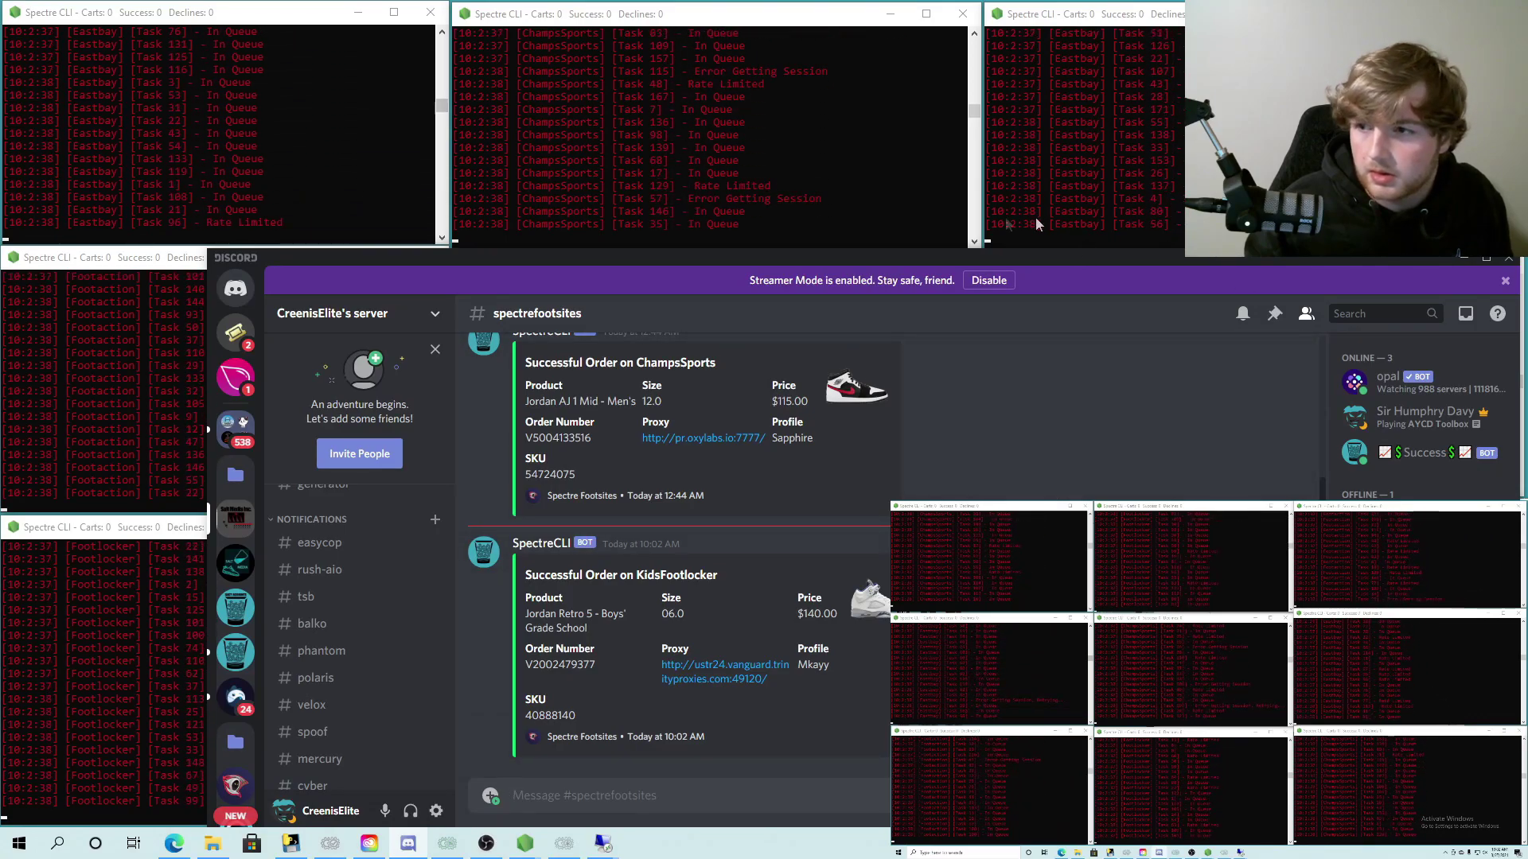
click(1462, 260)
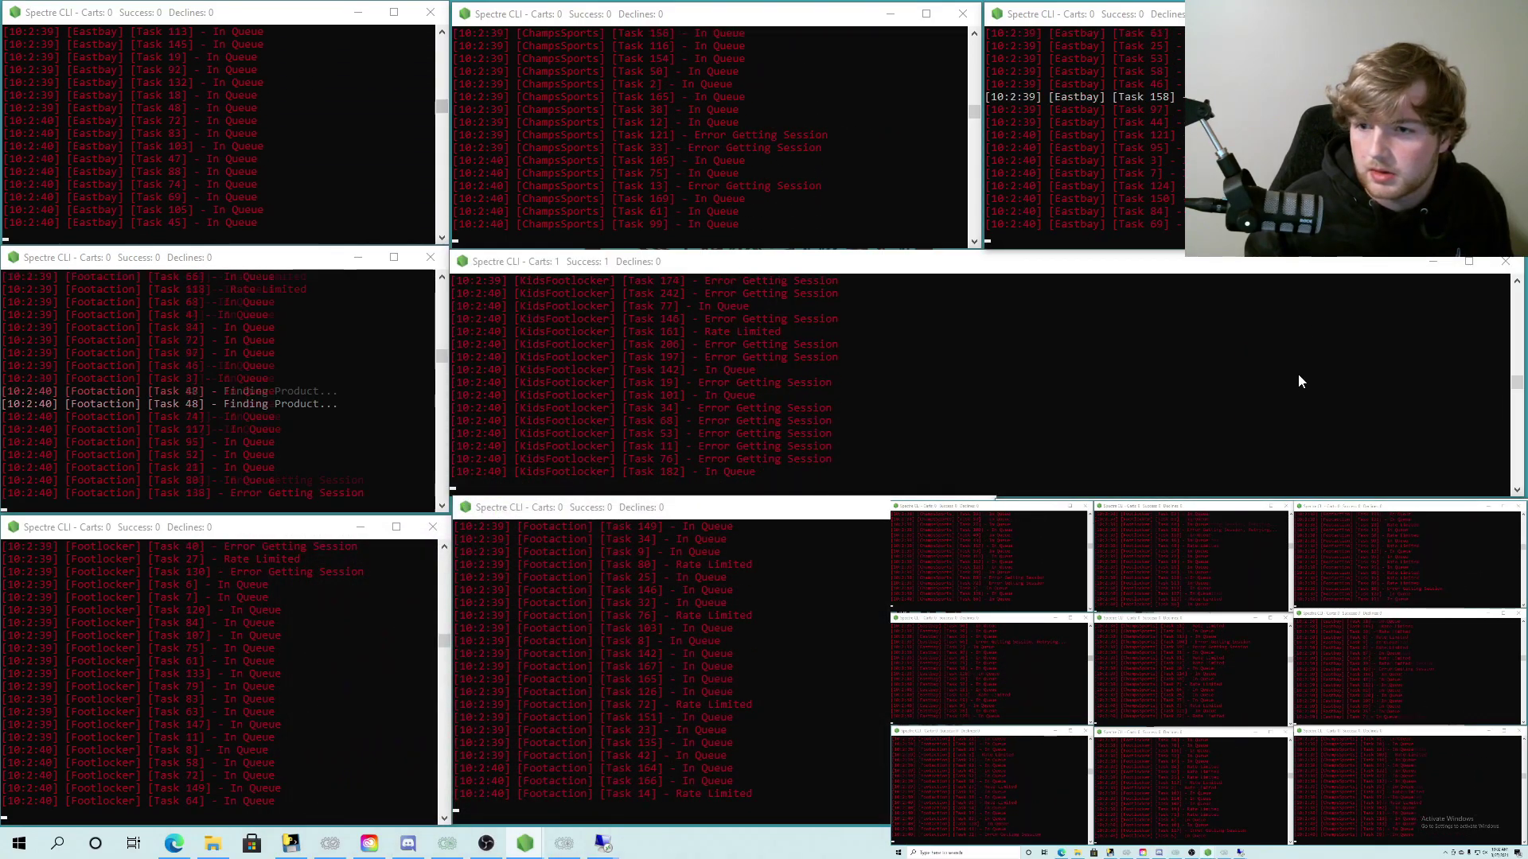
click(1505, 261)
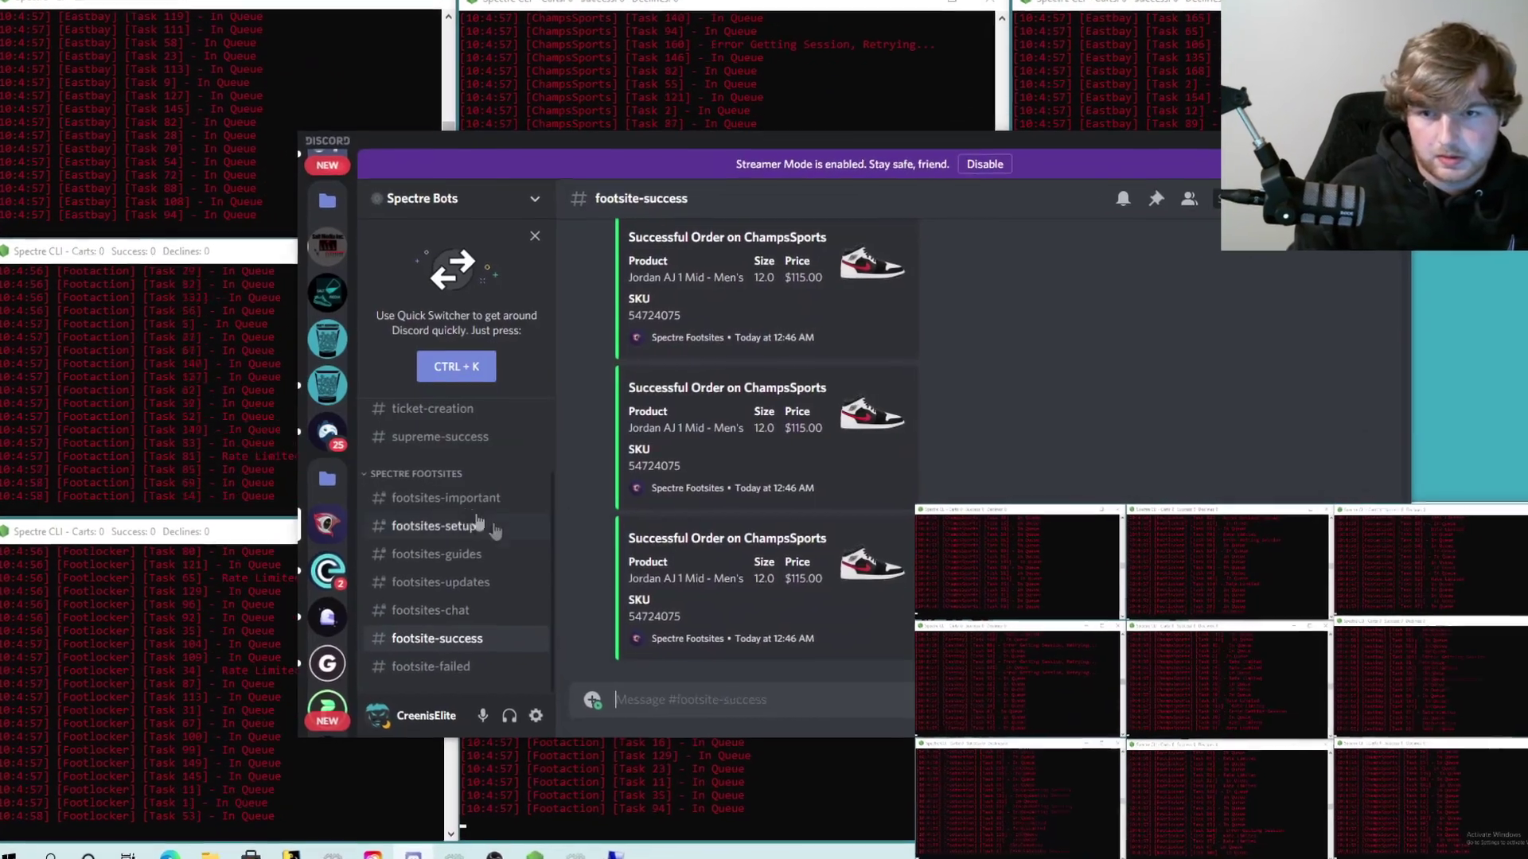
- Open the tsb channel in the personal Discord server and review its Air Jordan 5 notifications in a maximized window
scroll(339, 334, up, 5)
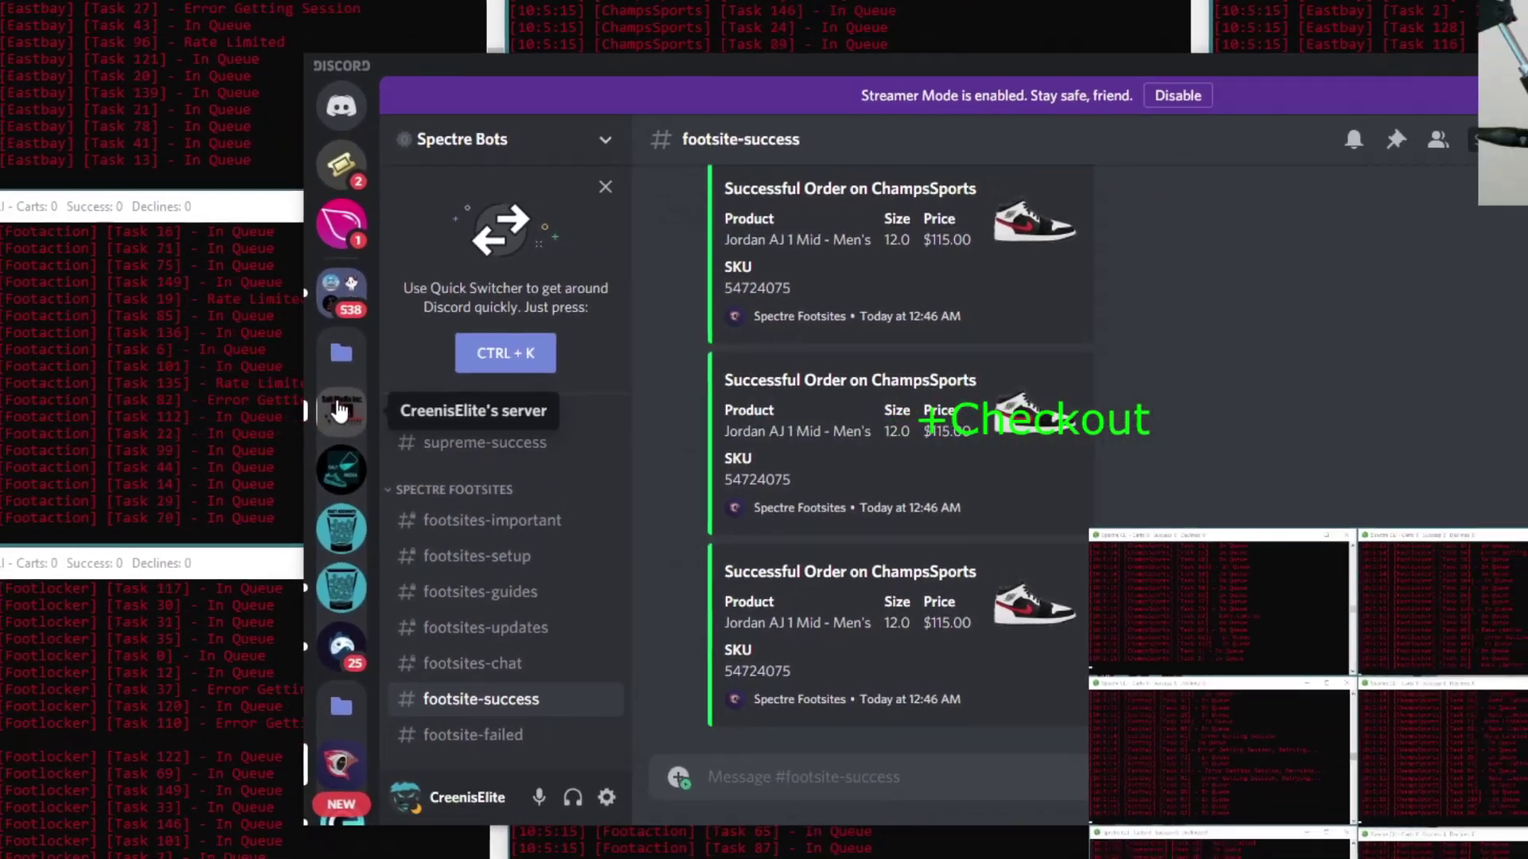
click(493, 398)
scroll(417, 529, down, 3)
click(414, 522)
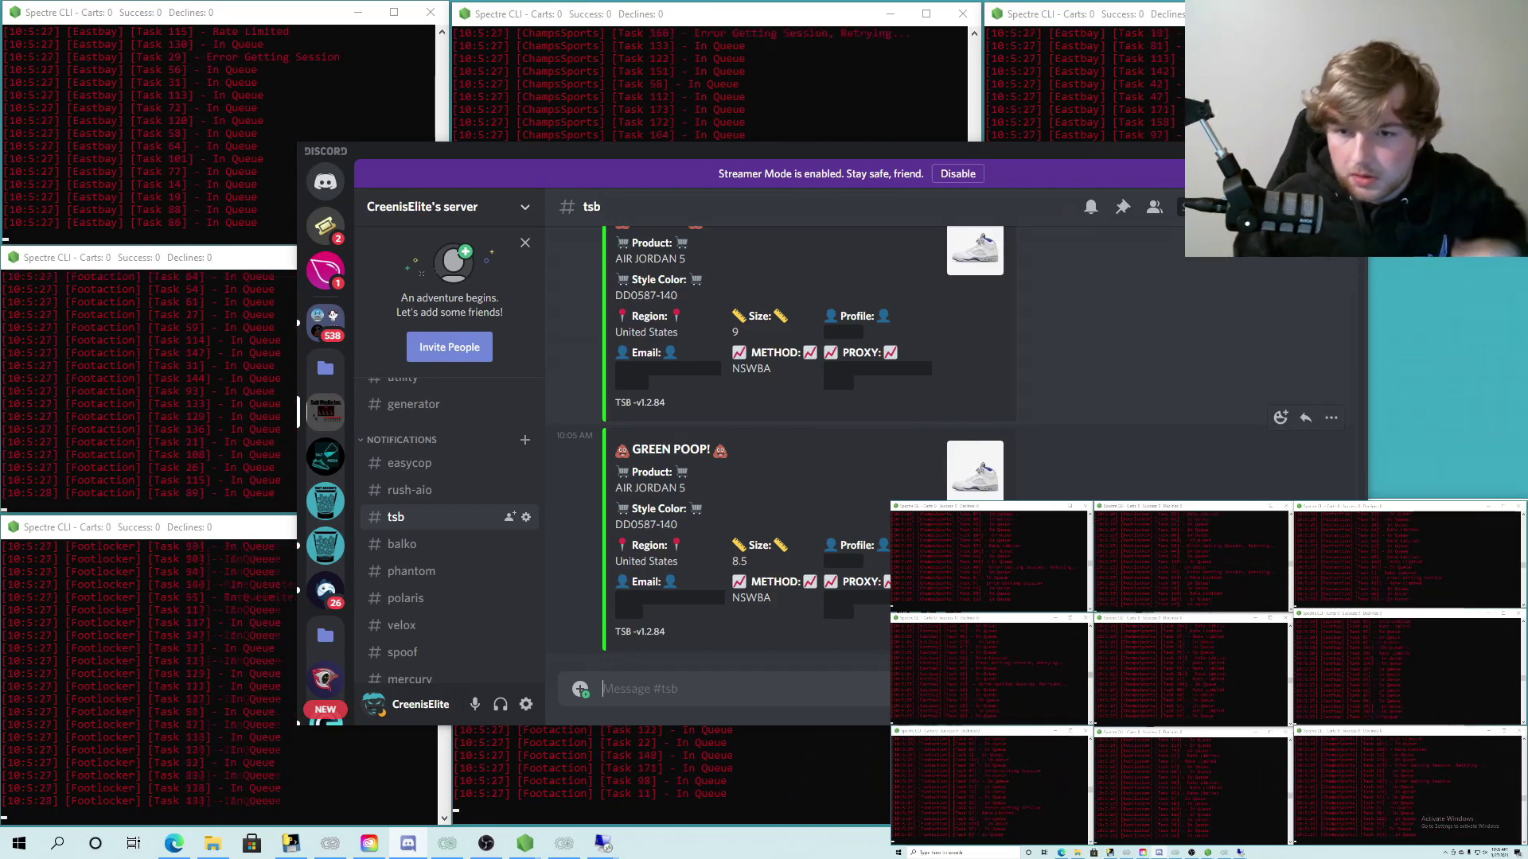
scroll(501, 598, down, 5)
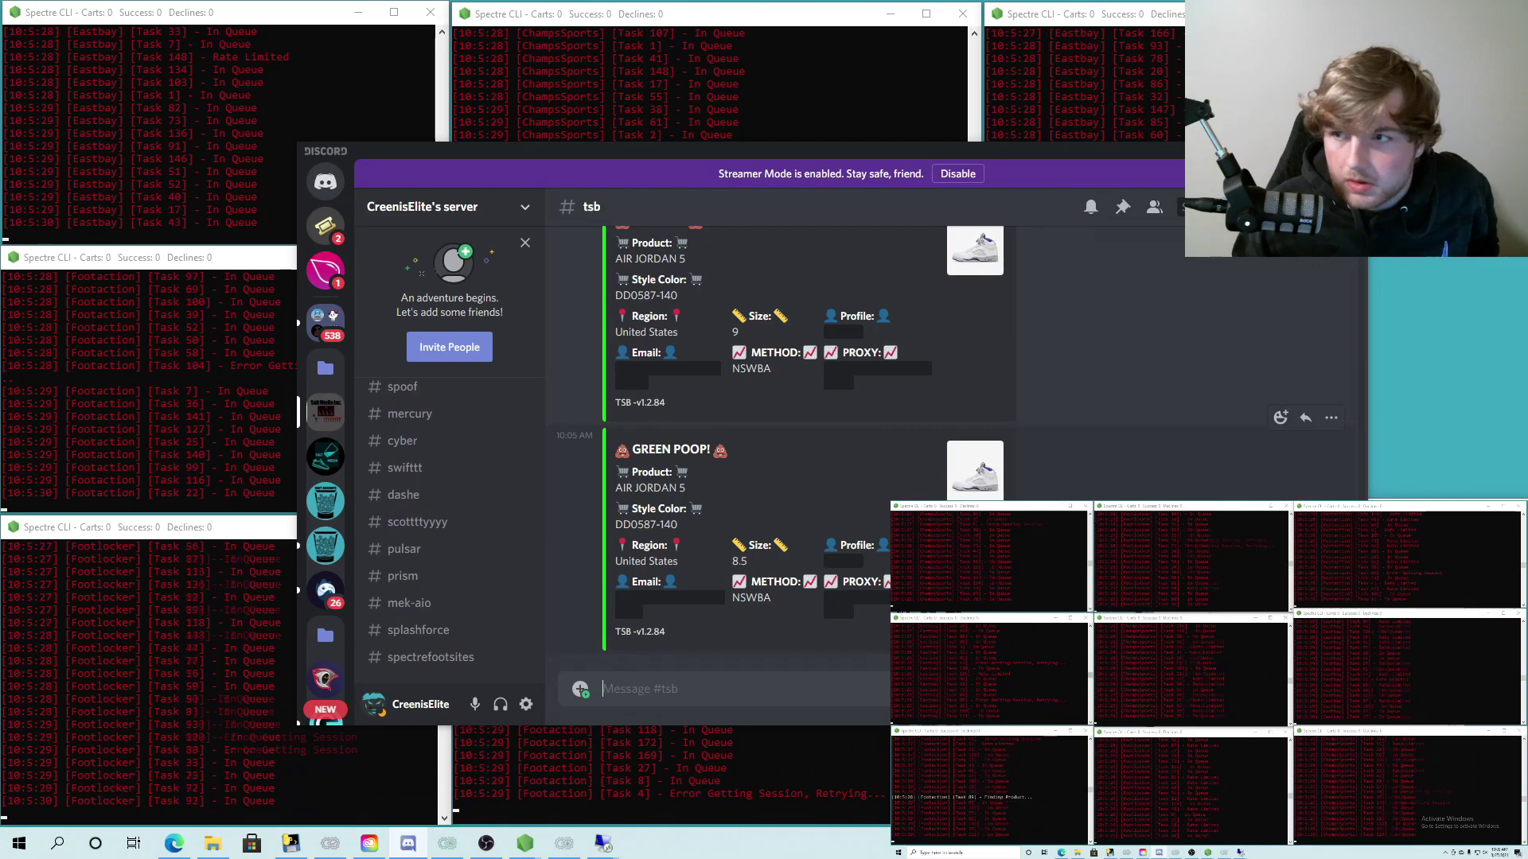
scroll(740, 445, down, 3)
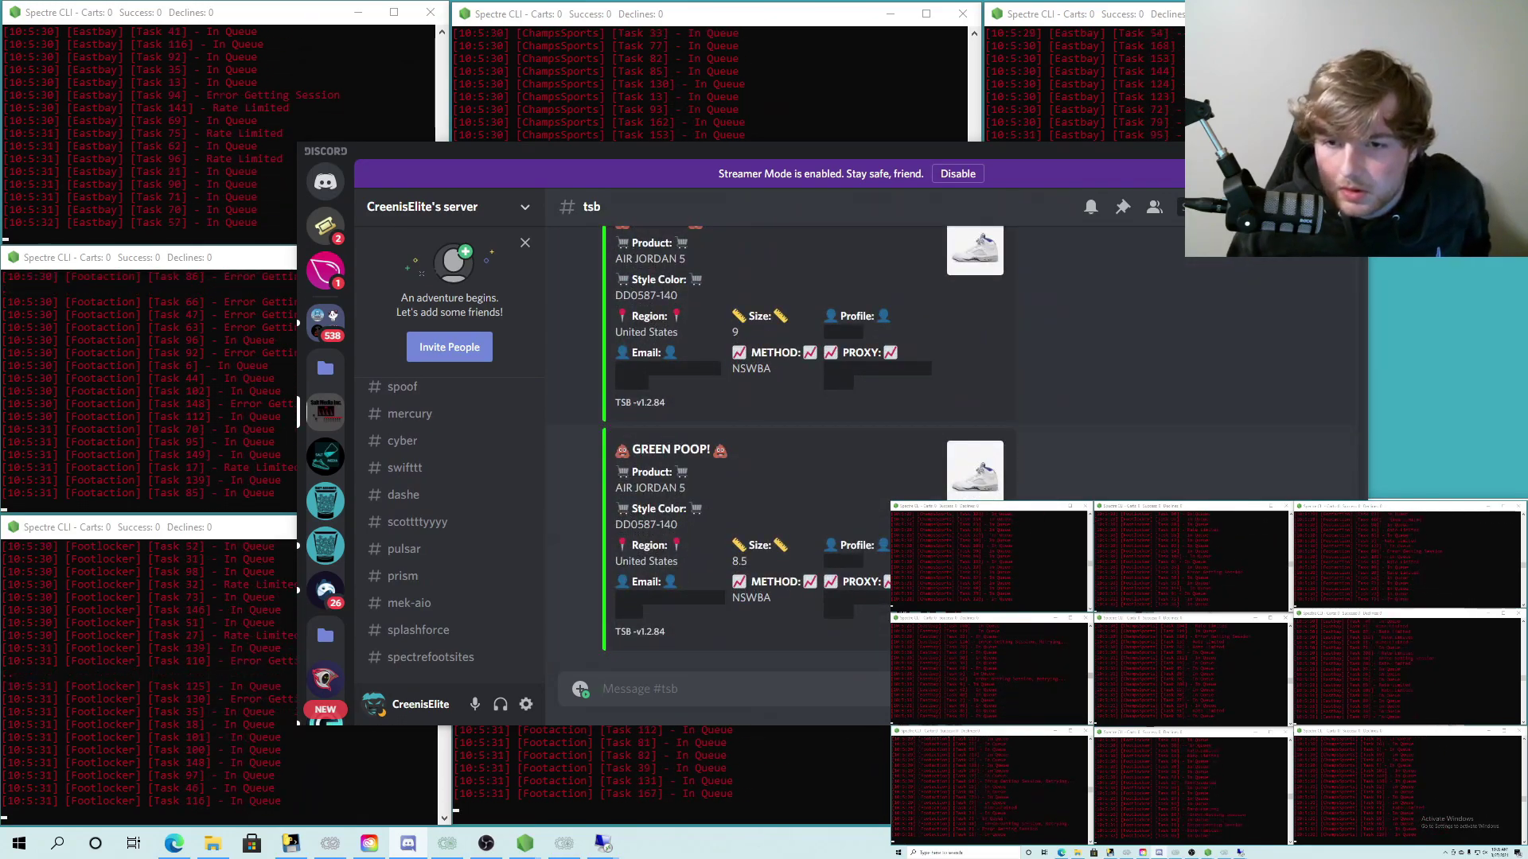
click(1334, 150)
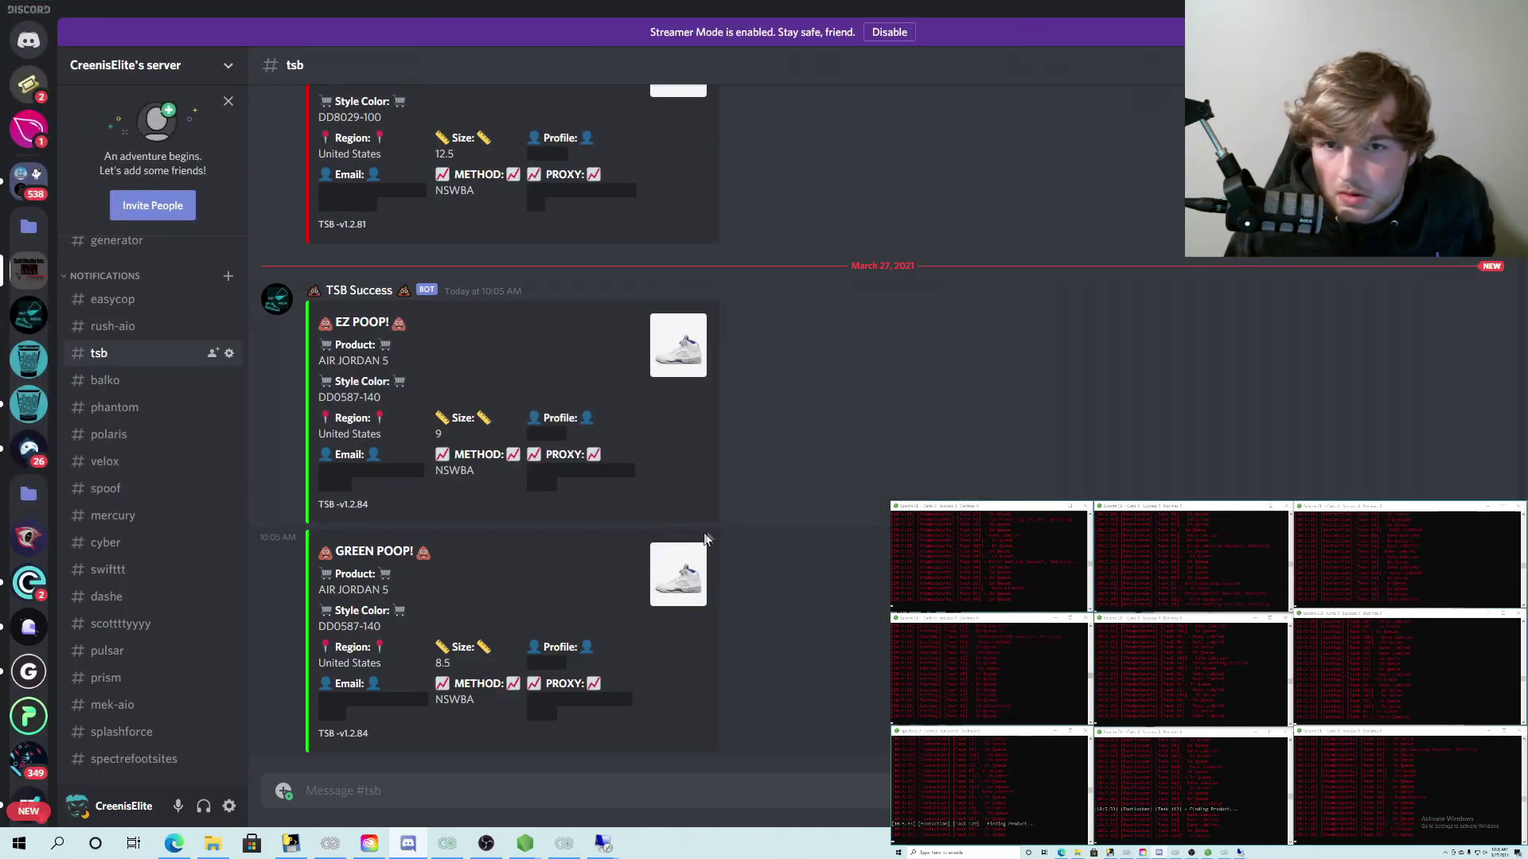
- Check the Air Jordan 5 task statuses in the remote Shit Bot session, and return to the tsb channel in Discord
mouse_move(609, 850)
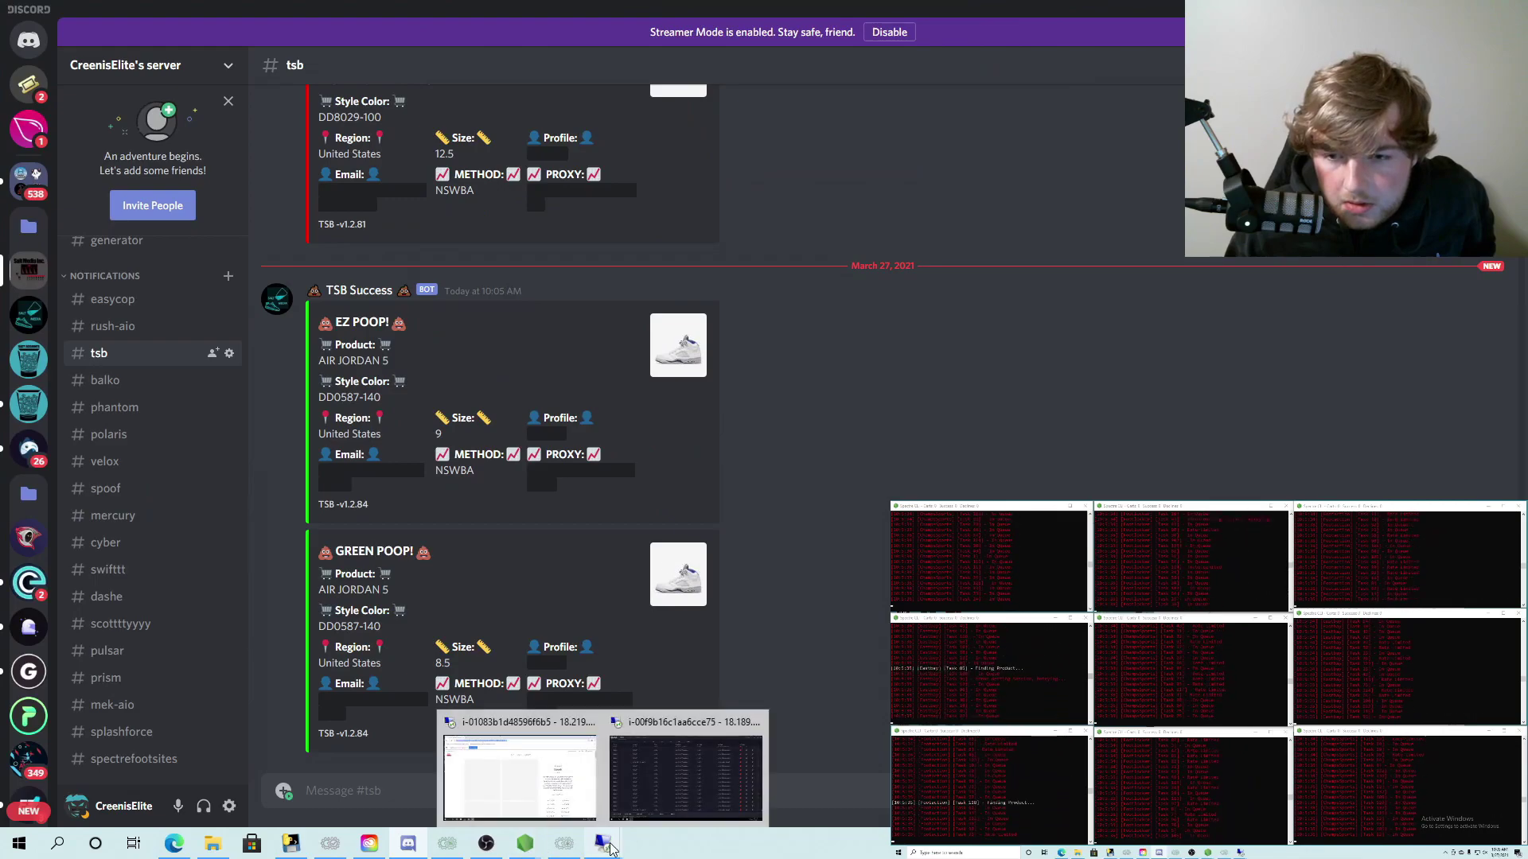
click(502, 771)
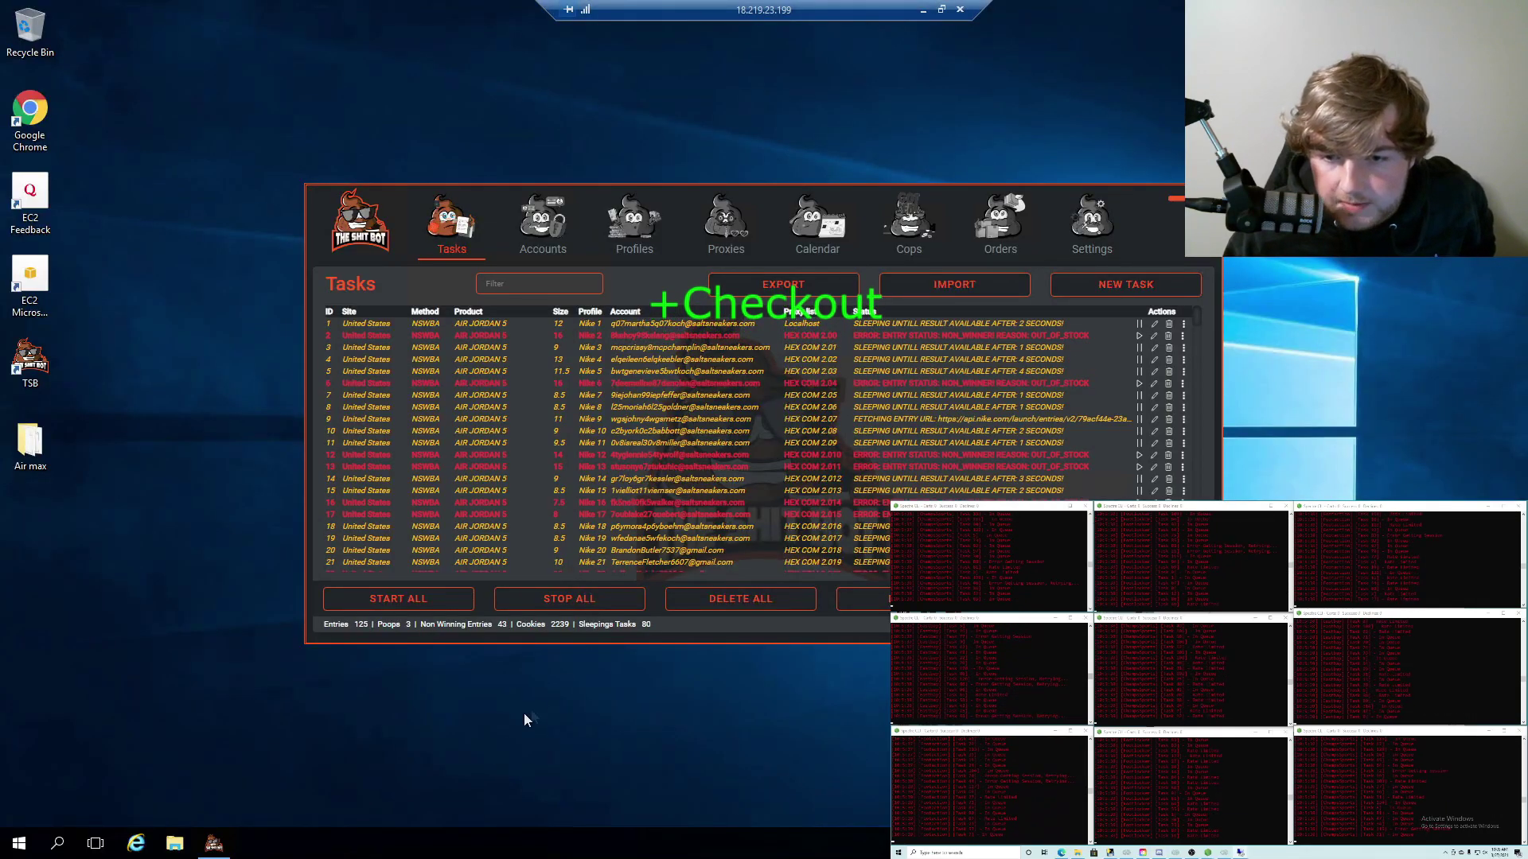
scroll(670, 471, down, 5)
scroll(670, 469, up, 5)
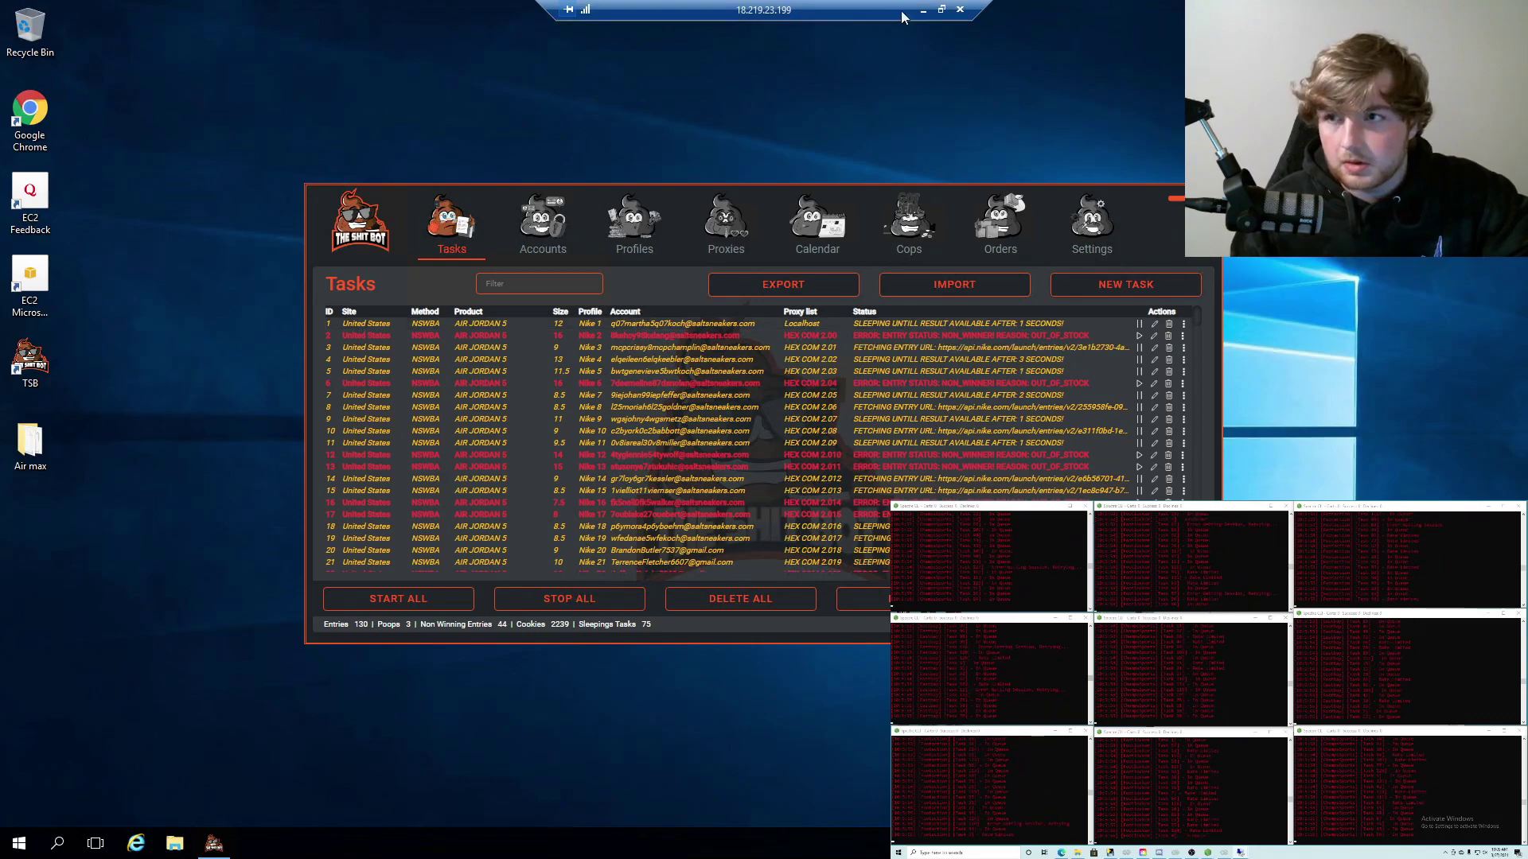
click(925, 11)
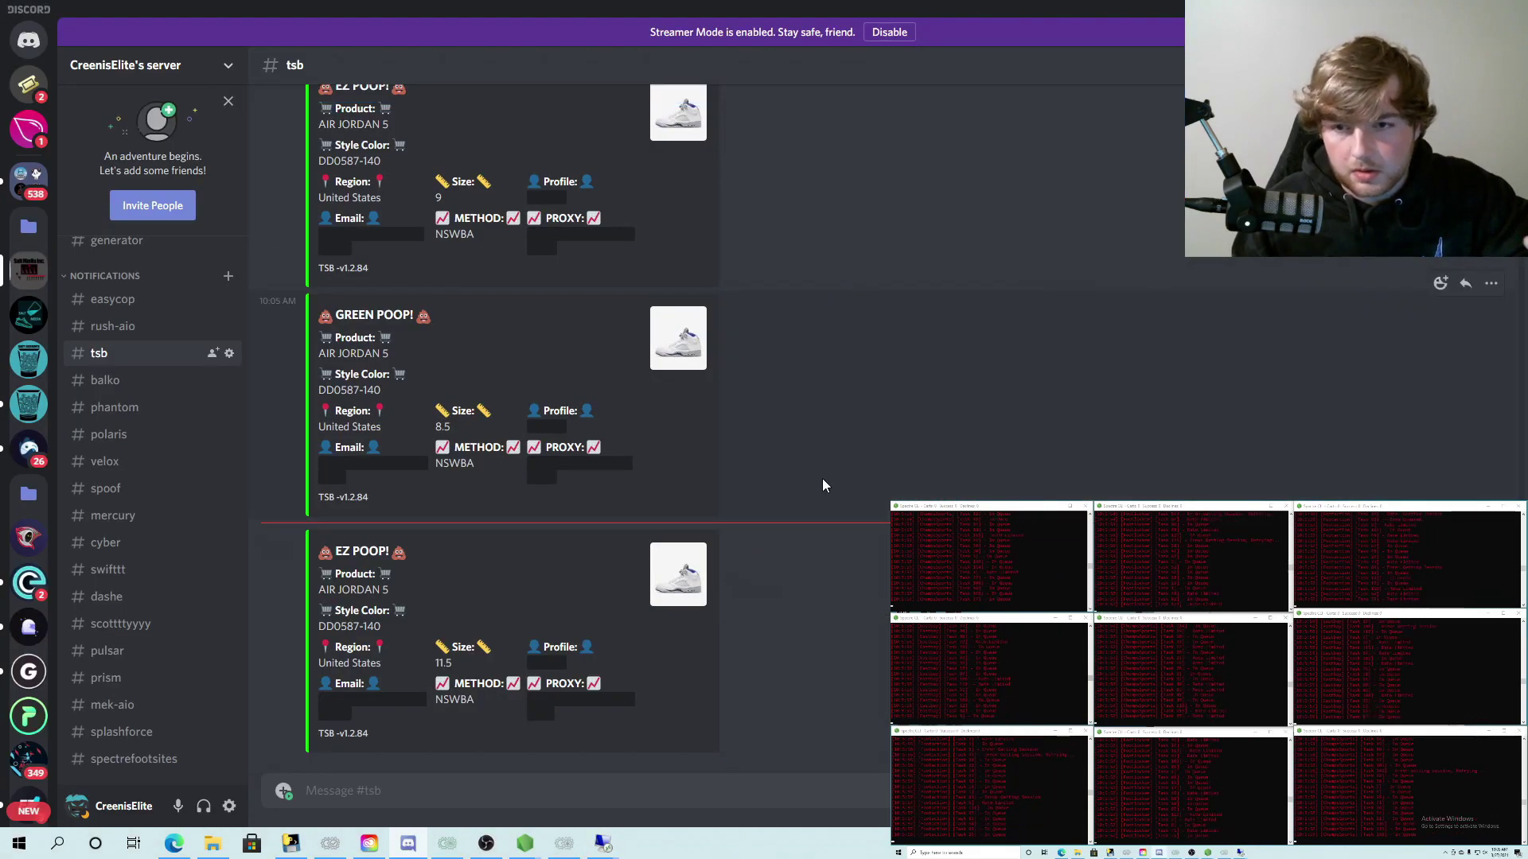
scroll(823, 486, up, 2)
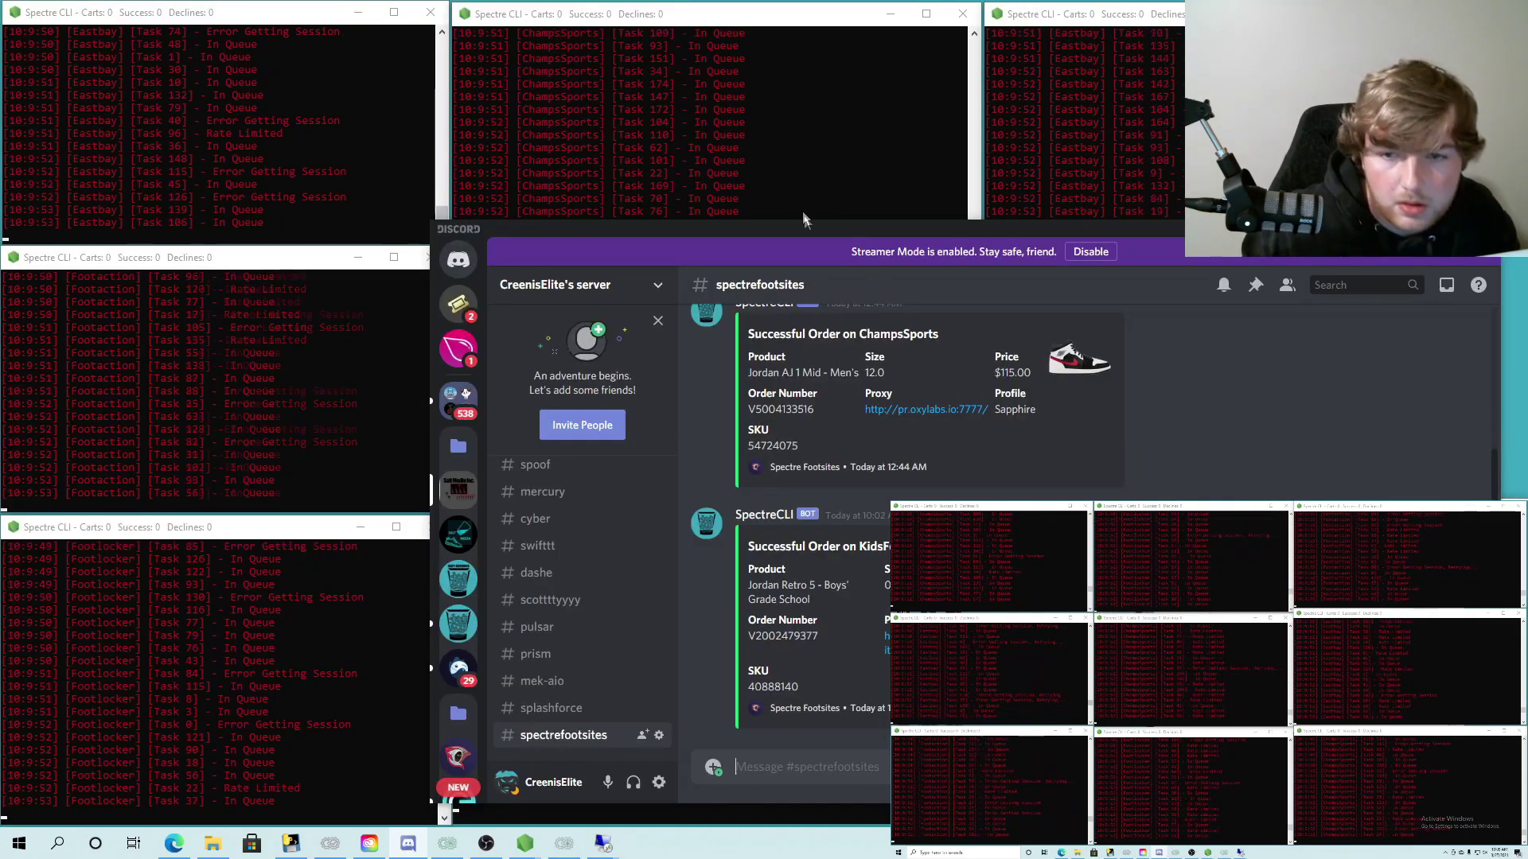
- Switch to the remote EasyCop session and look through its footsites tasks and the blank task creation form
mouse_move(911, 228)
mouse_down()
mouse_move(913, 728)
mouse_move(885, 366)
mouse_move(910, 221)
mouse_move(924, 240)
mouse_up()
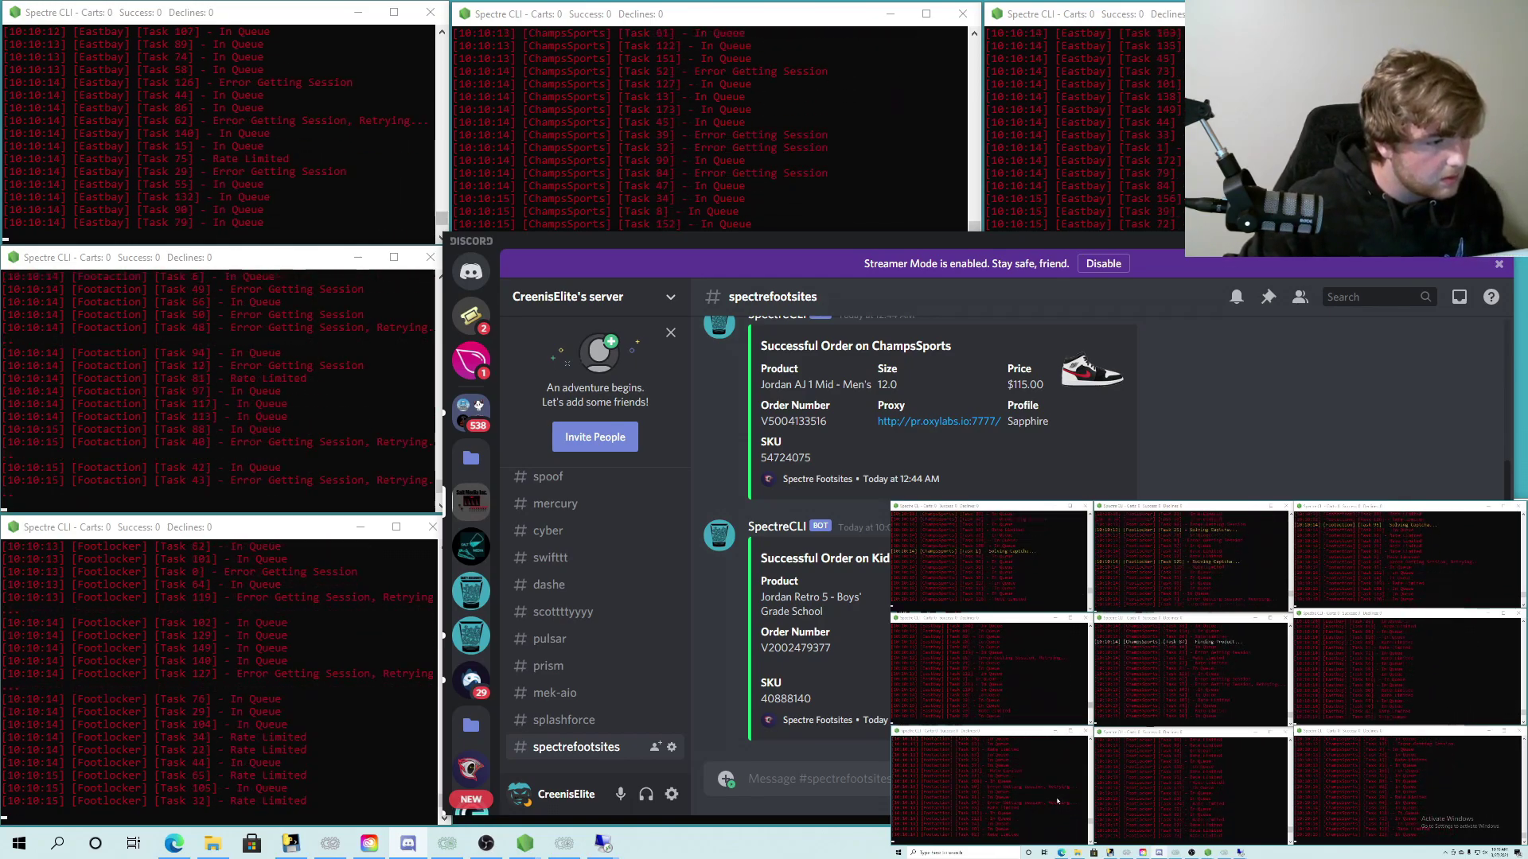
click(1058, 801)
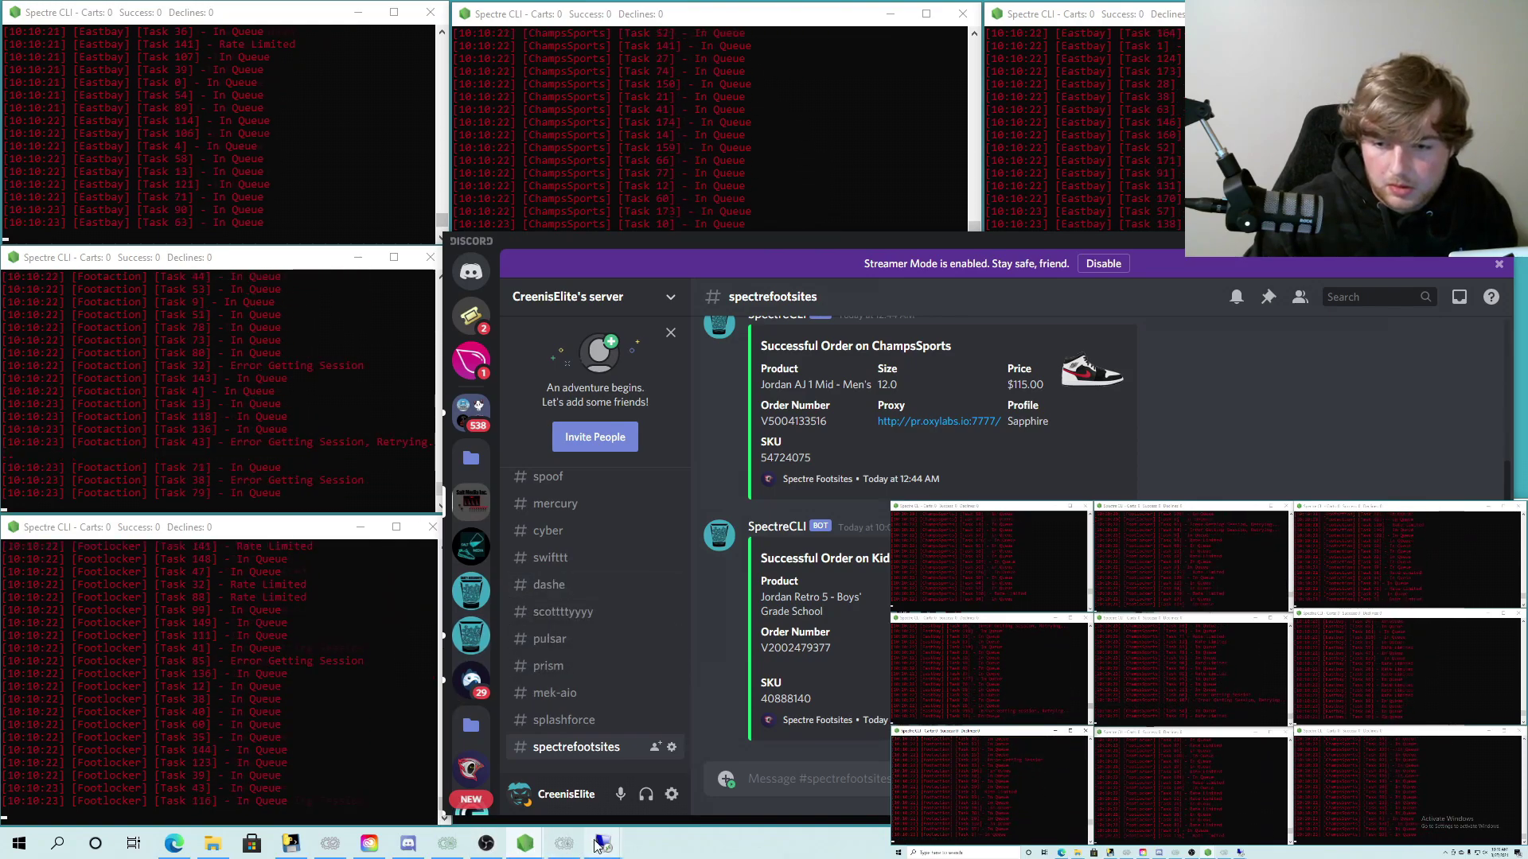
mouse_move(601, 844)
click(628, 763)
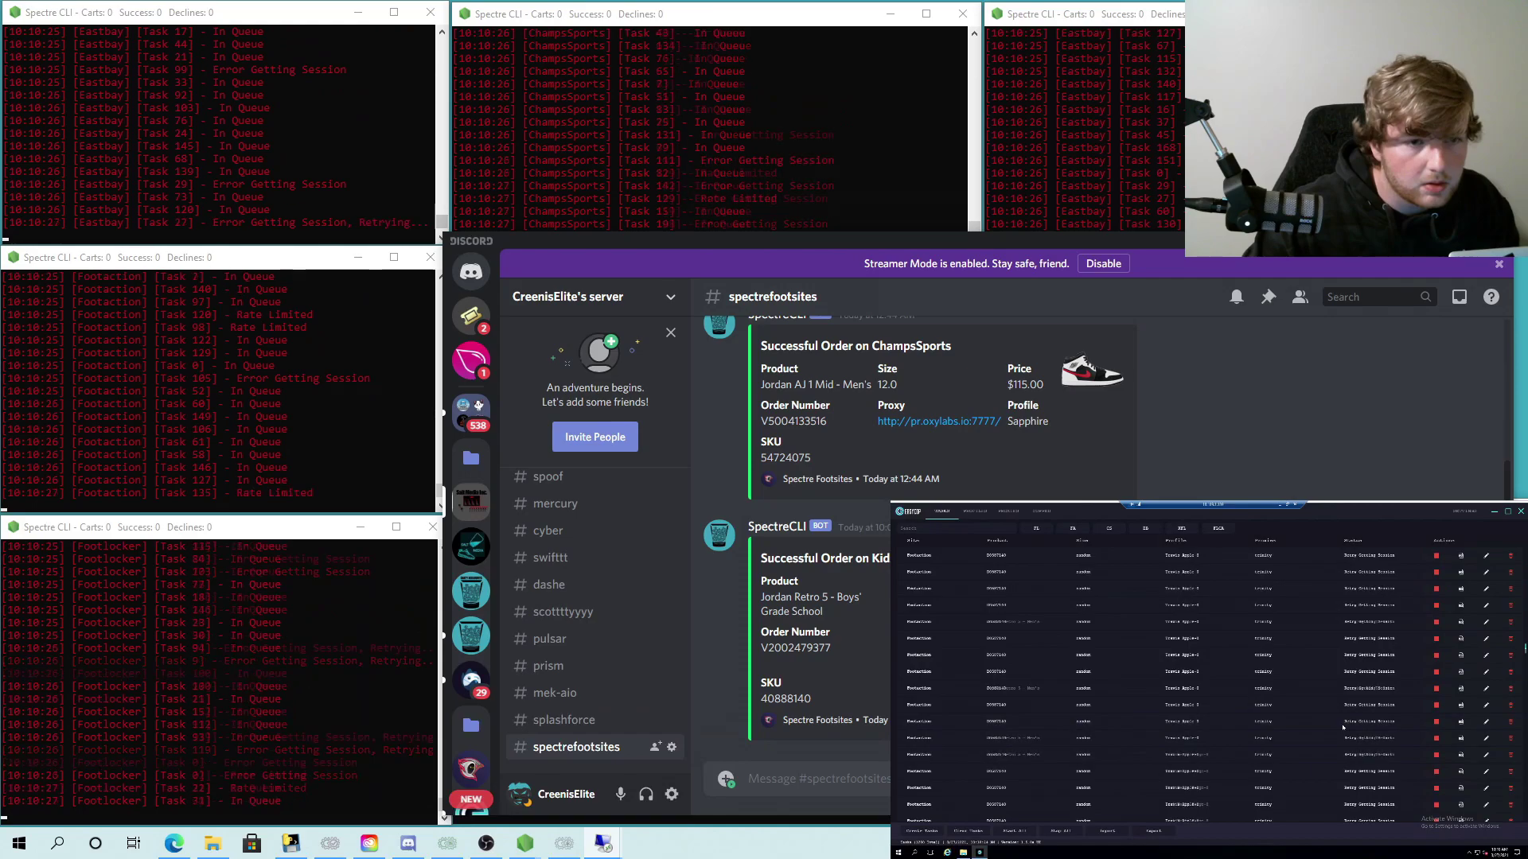
scroll(1356, 724, down, 5)
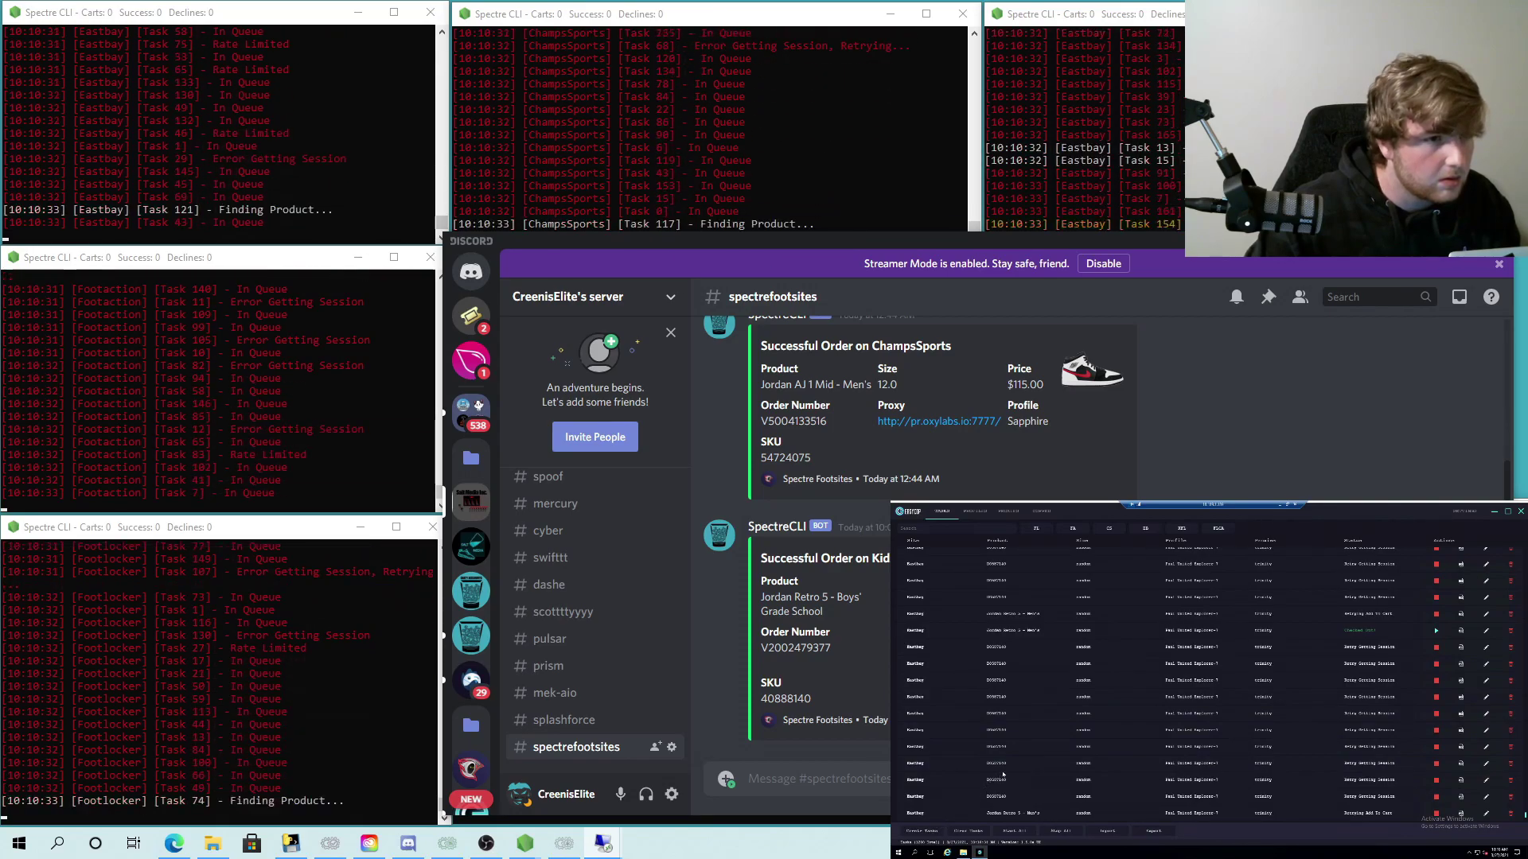
click(922, 831)
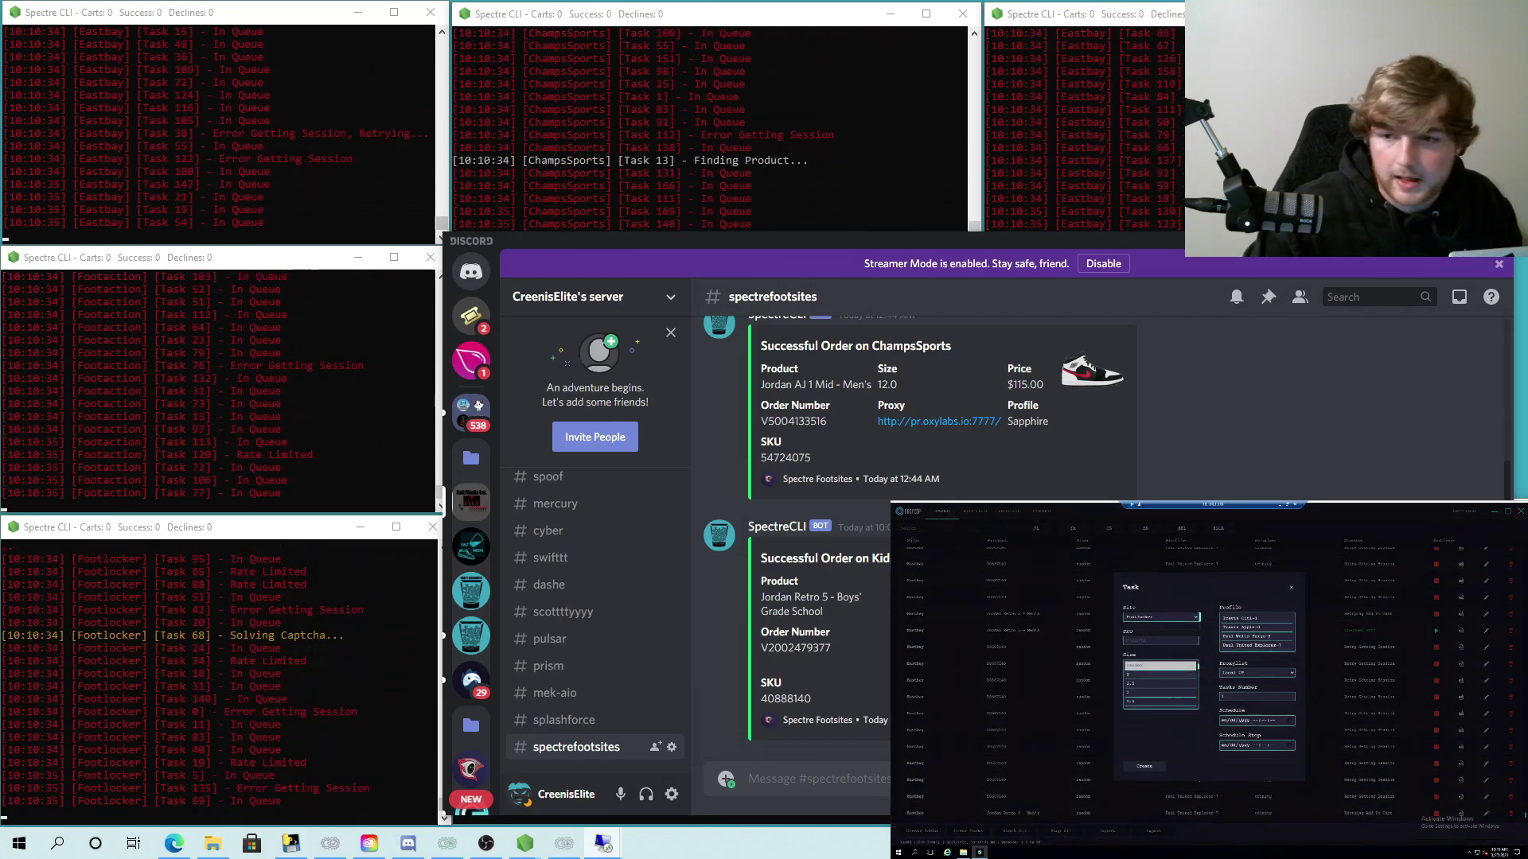
click(1344, 706)
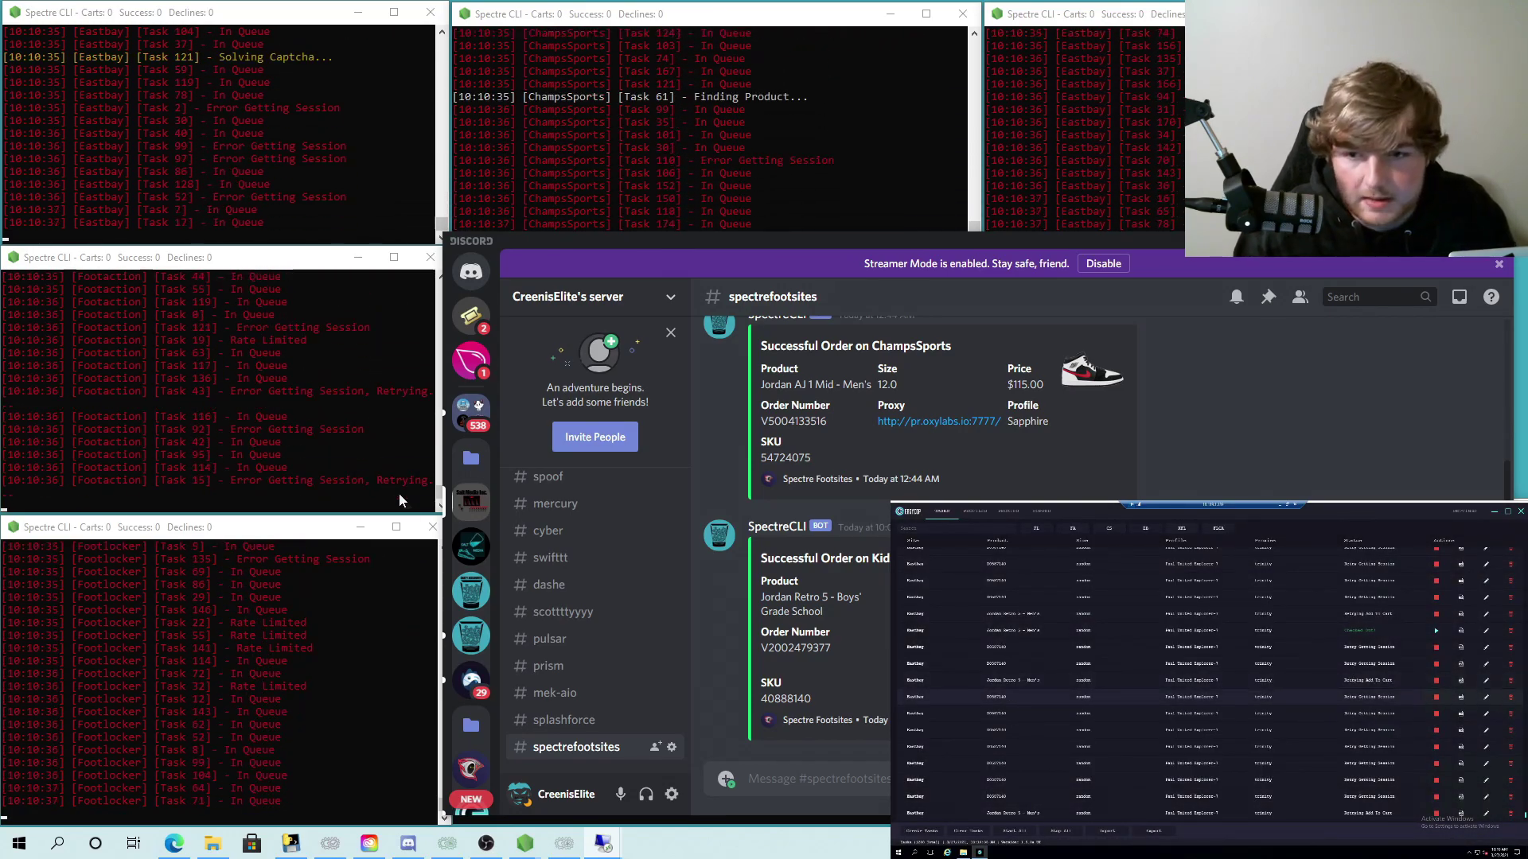
- Switch to Discord, open the easycop channel's webhook integrations and expand the existing bot webhook
scroll(589, 605, down, 5)
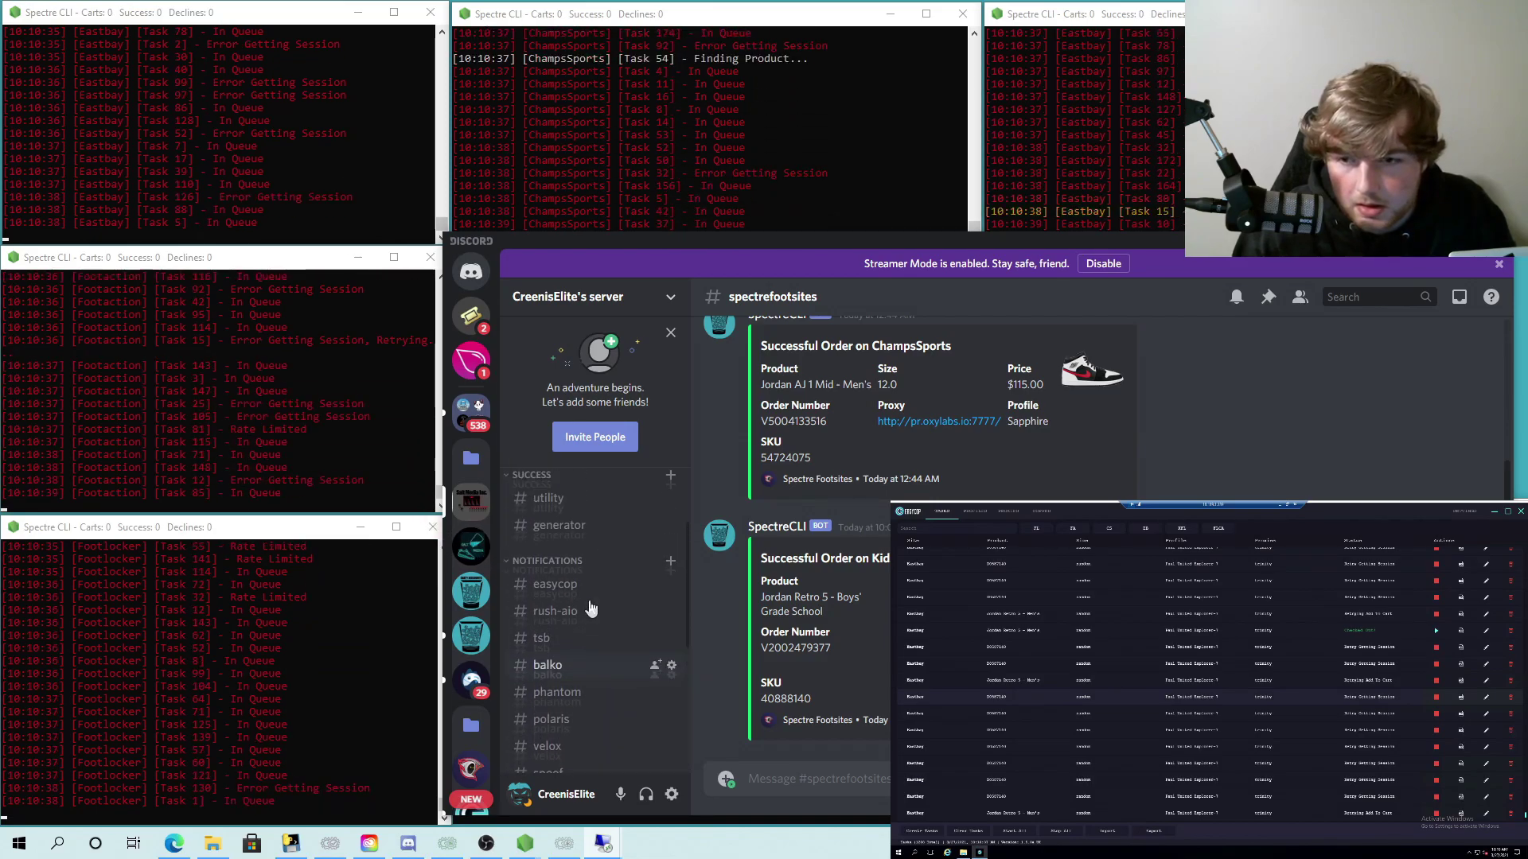
click(573, 617)
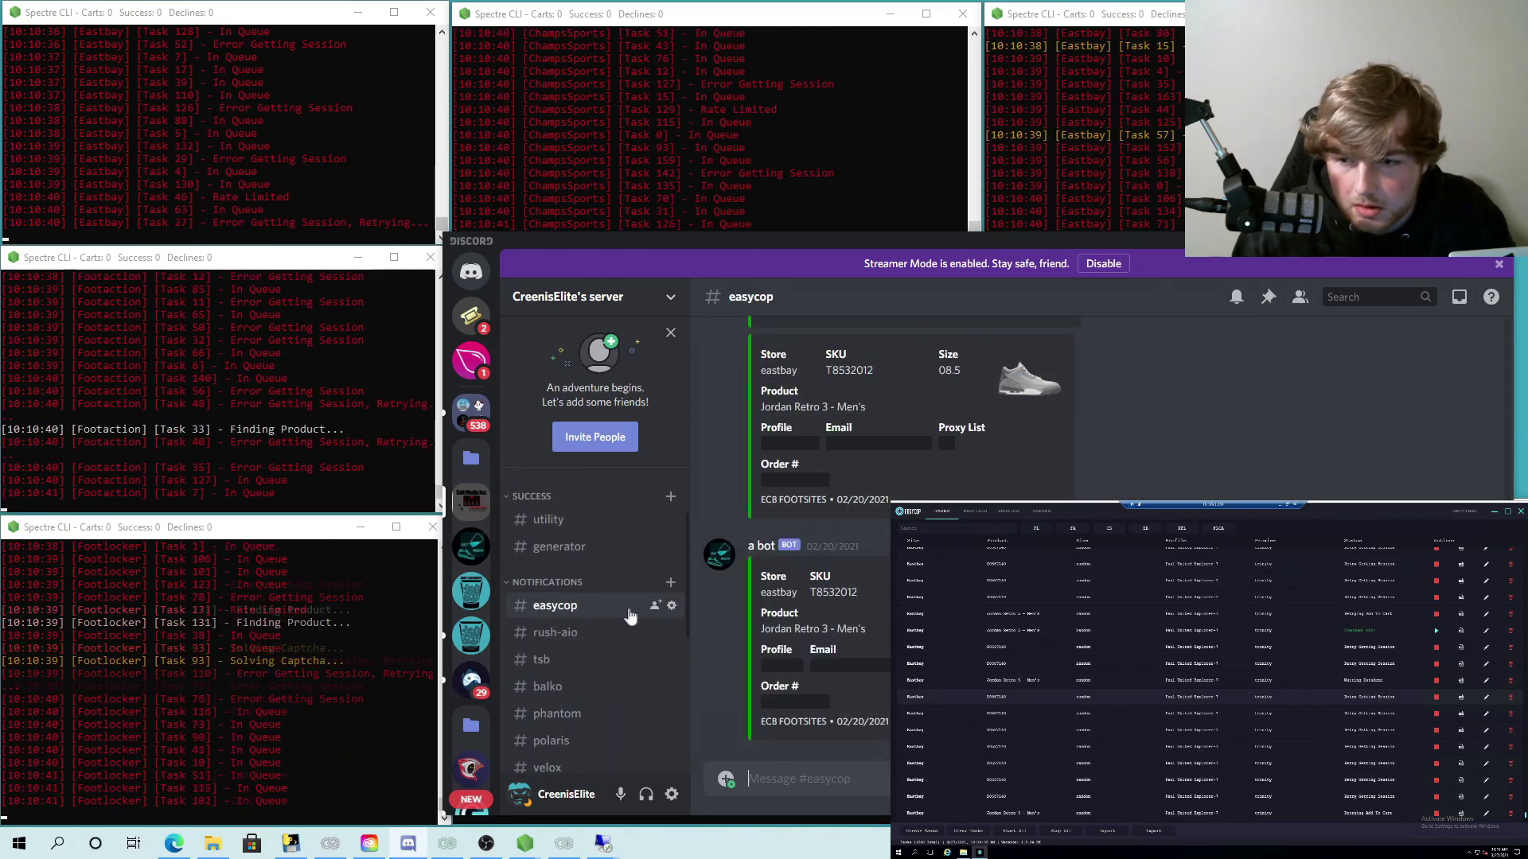
click(671, 606)
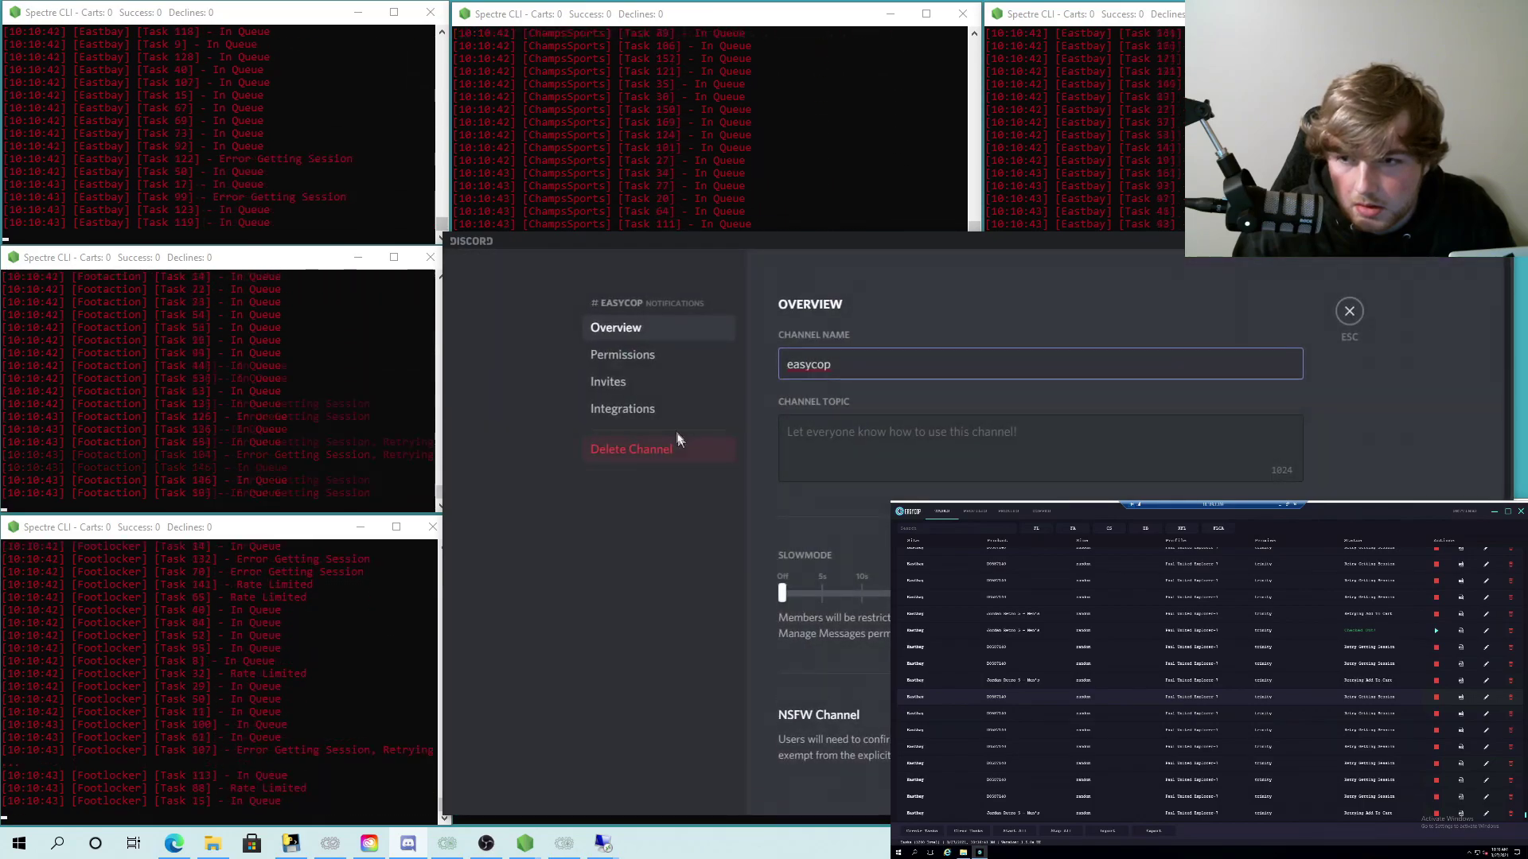
click(660, 409)
click(940, 475)
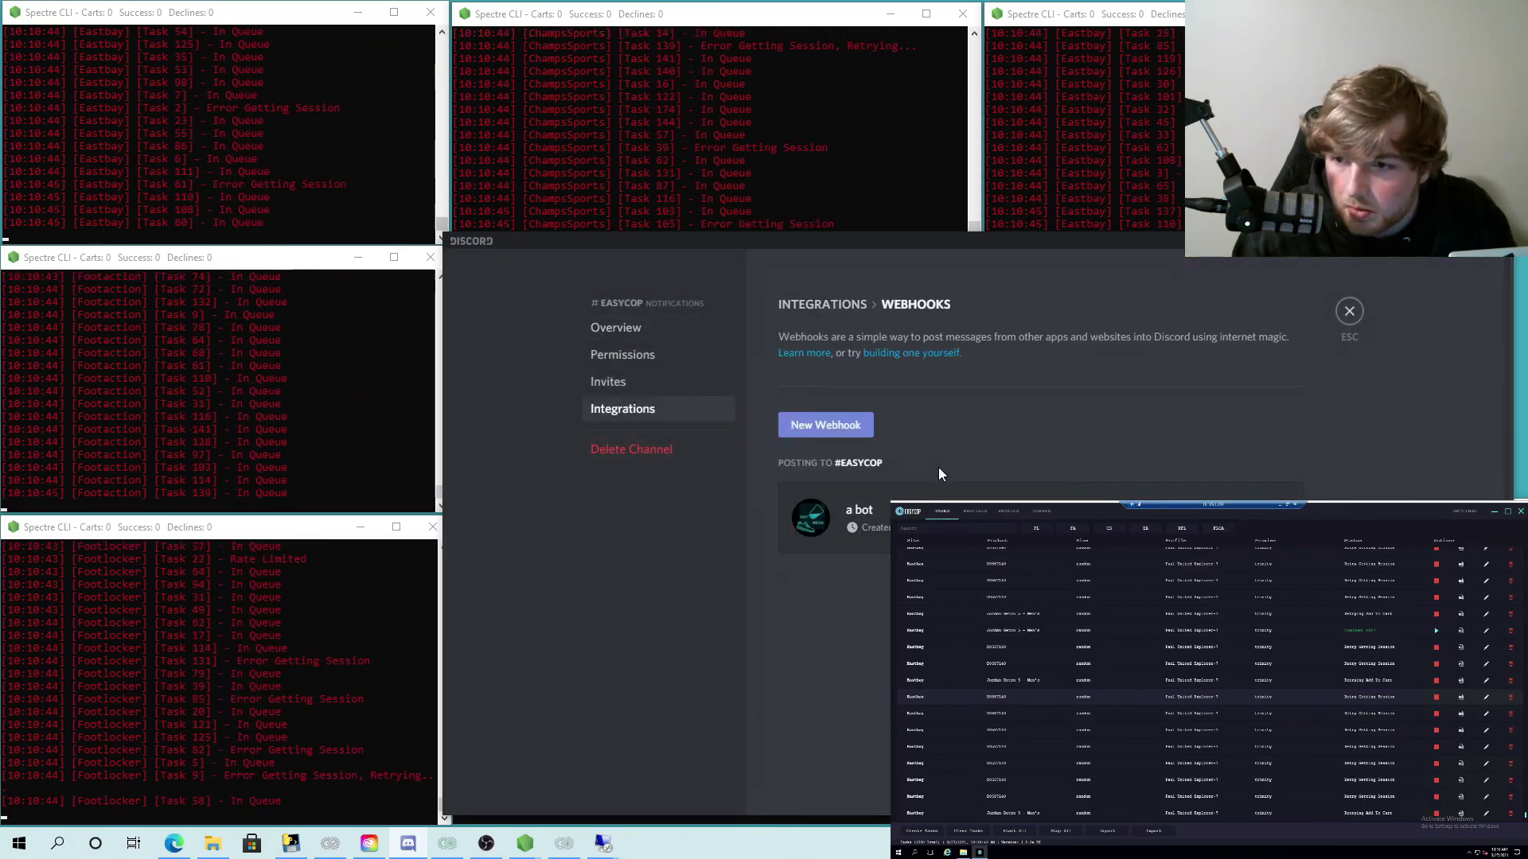
click(939, 518)
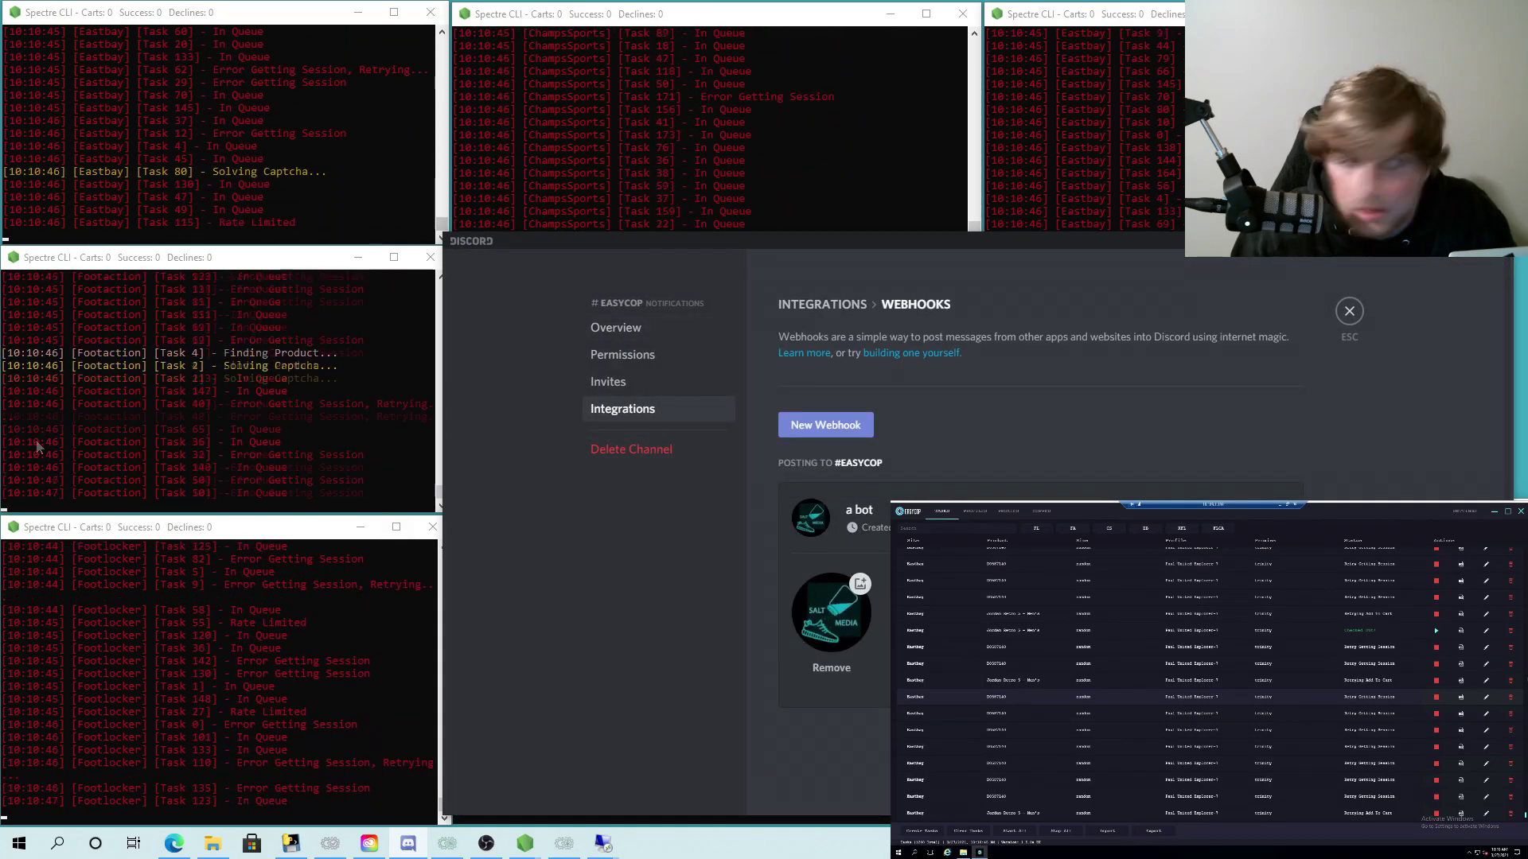
- Paste the webhook URL into the Discord webhook field in EasyCop's settings and leave the settings page
click(1473, 513)
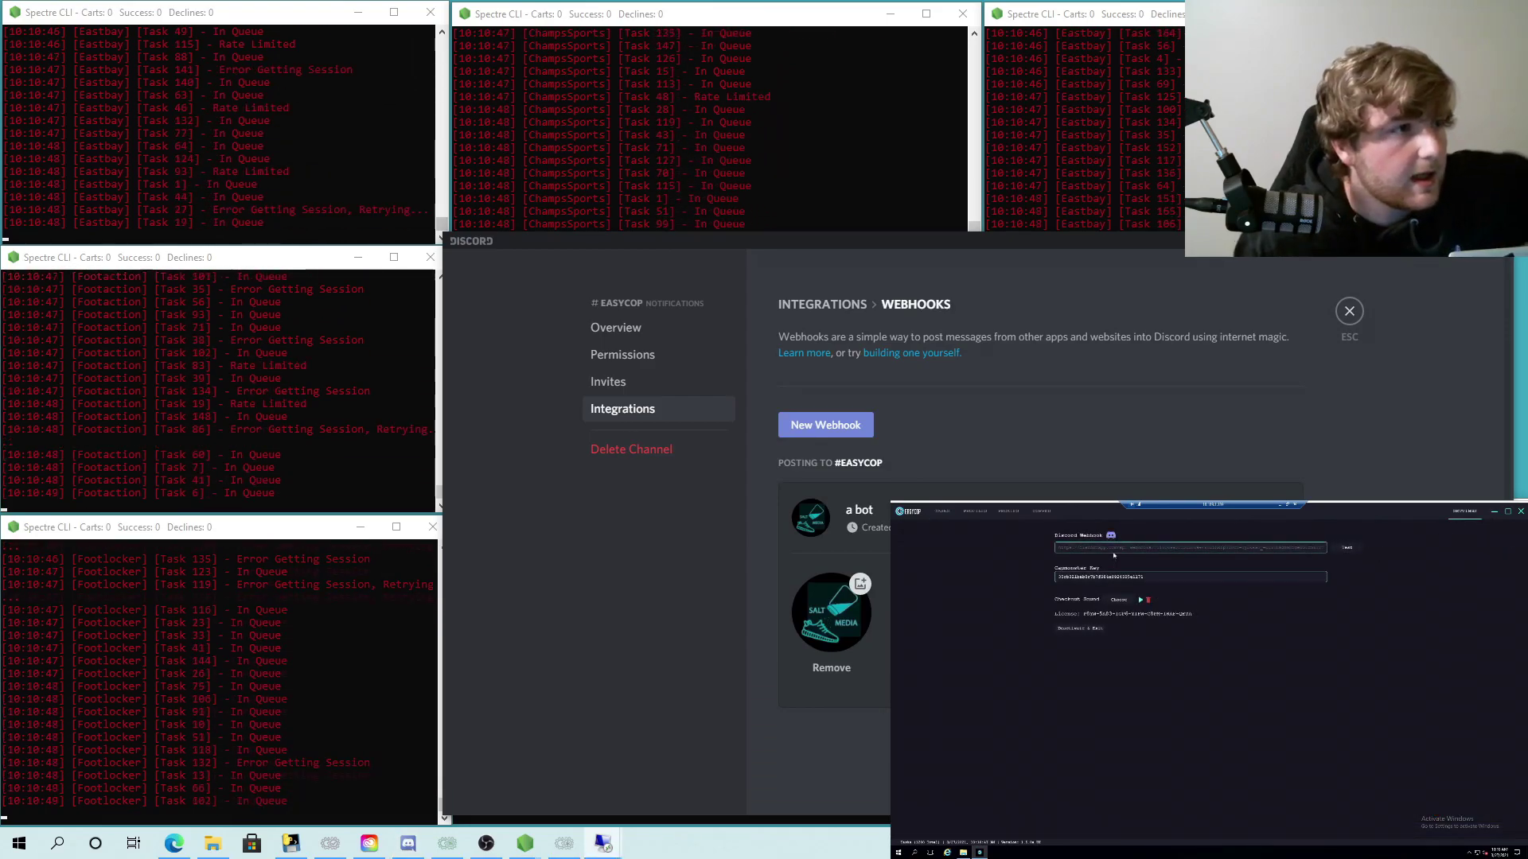
key(ctrl+v)
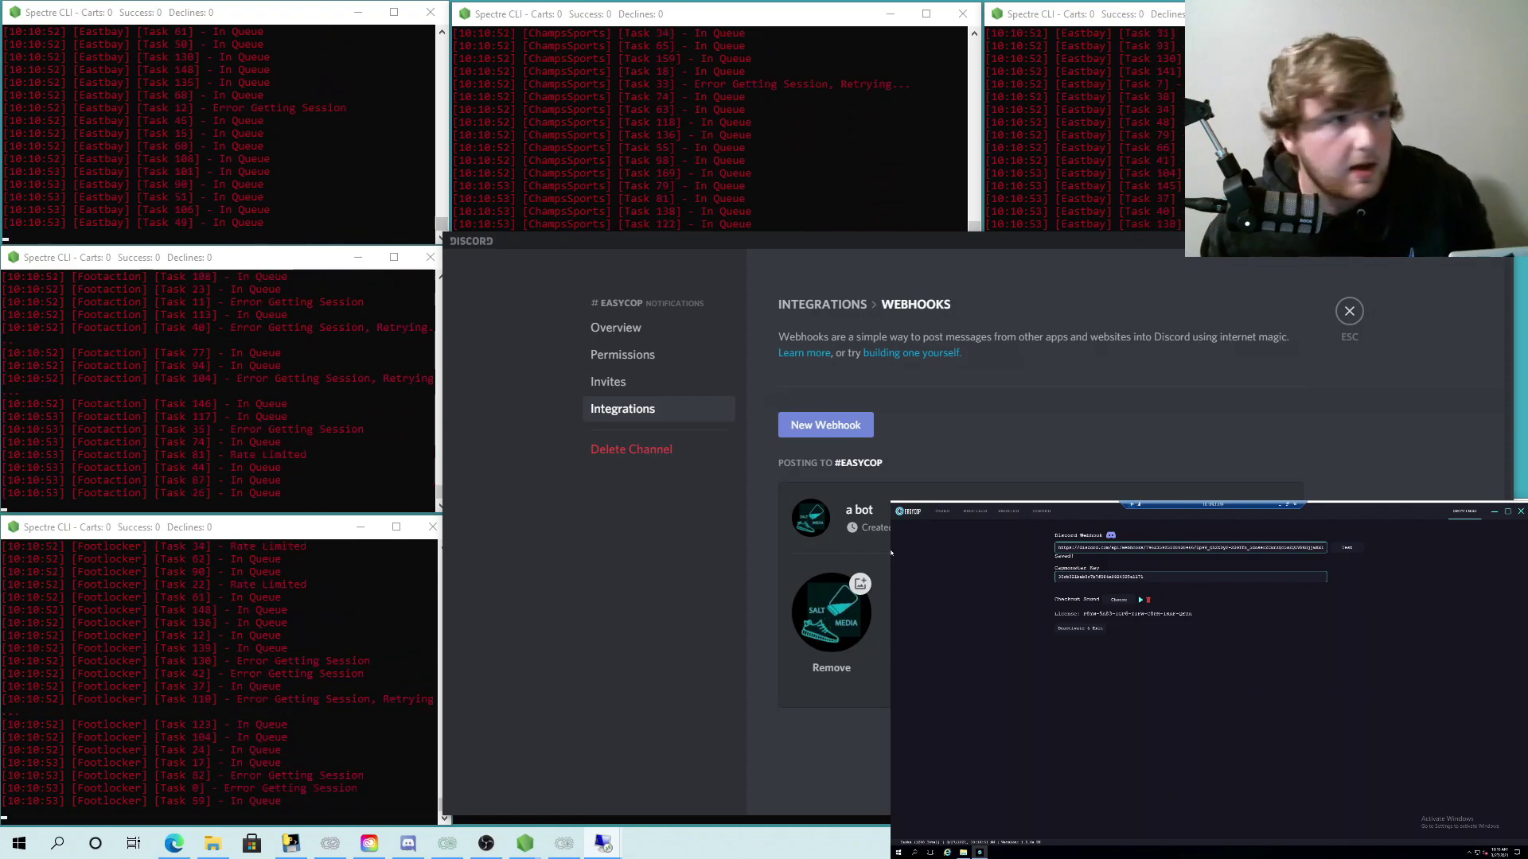
click(1040, 512)
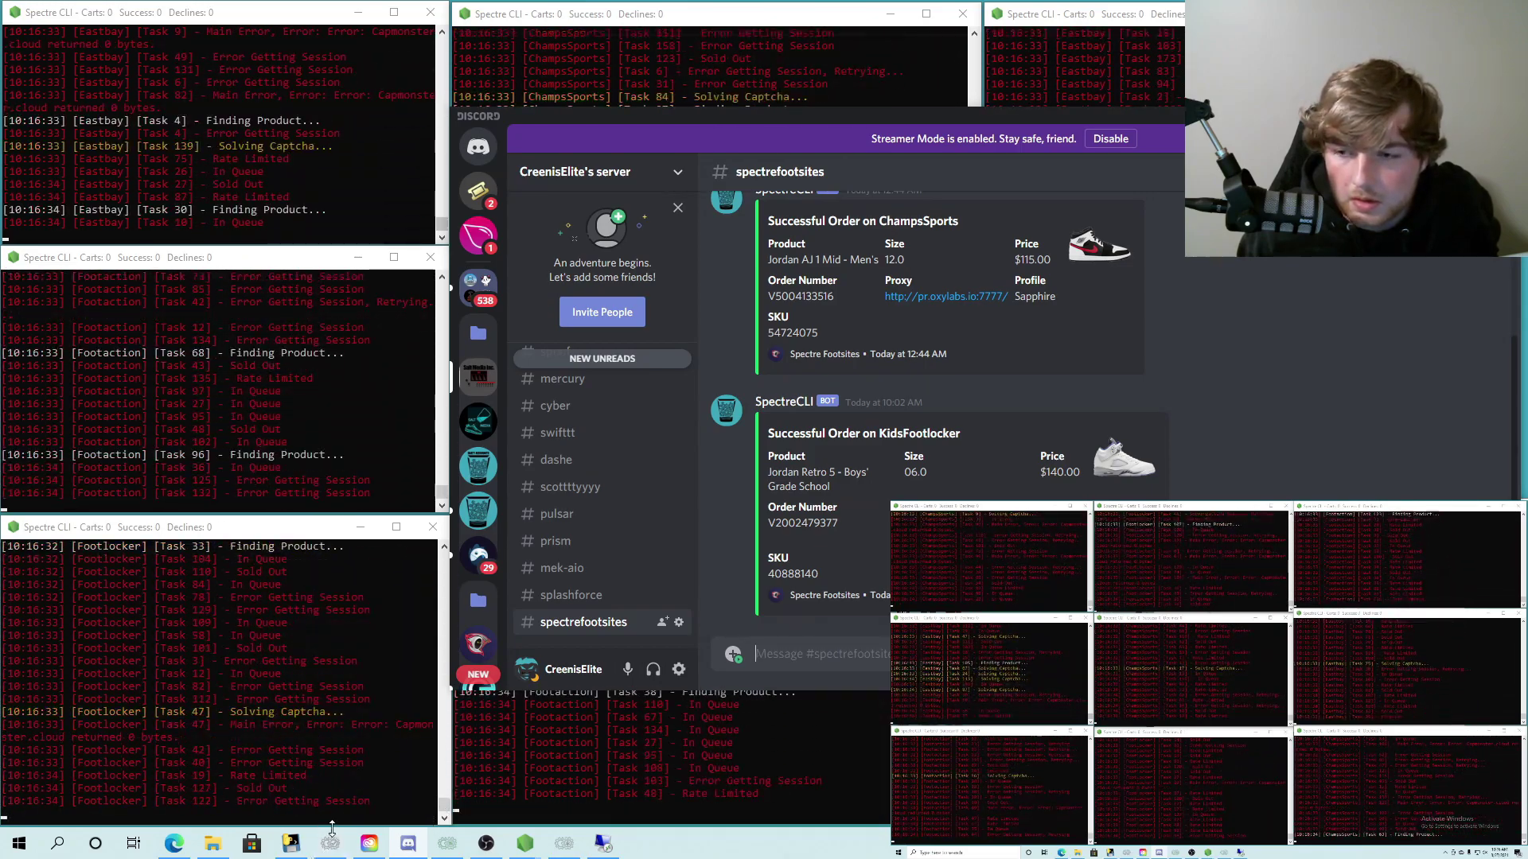
- Return to the remote EasyCop session and bring its task list to the front
click(602, 848)
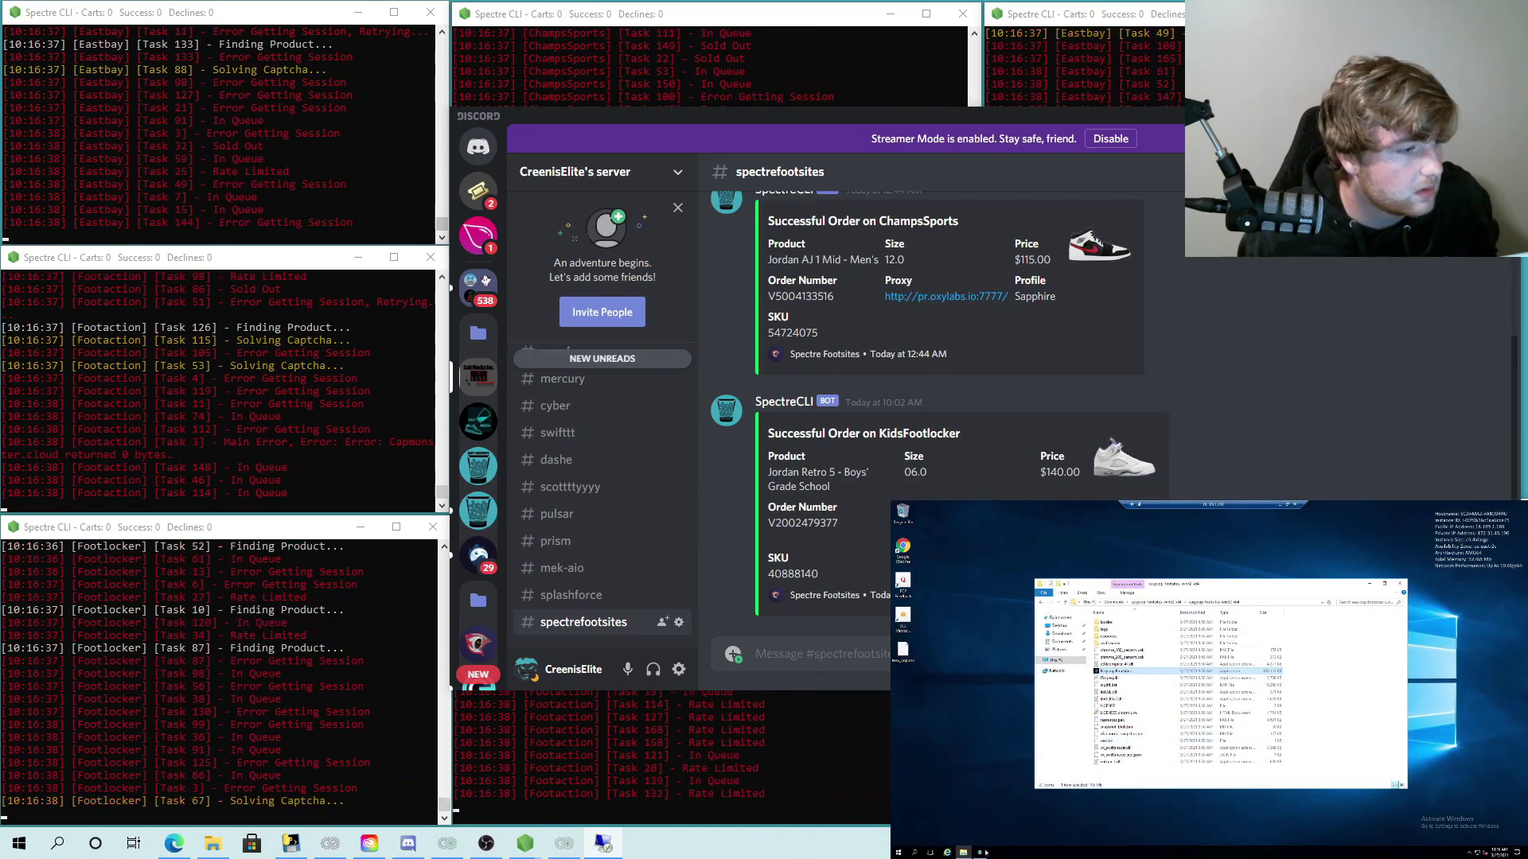
click(985, 853)
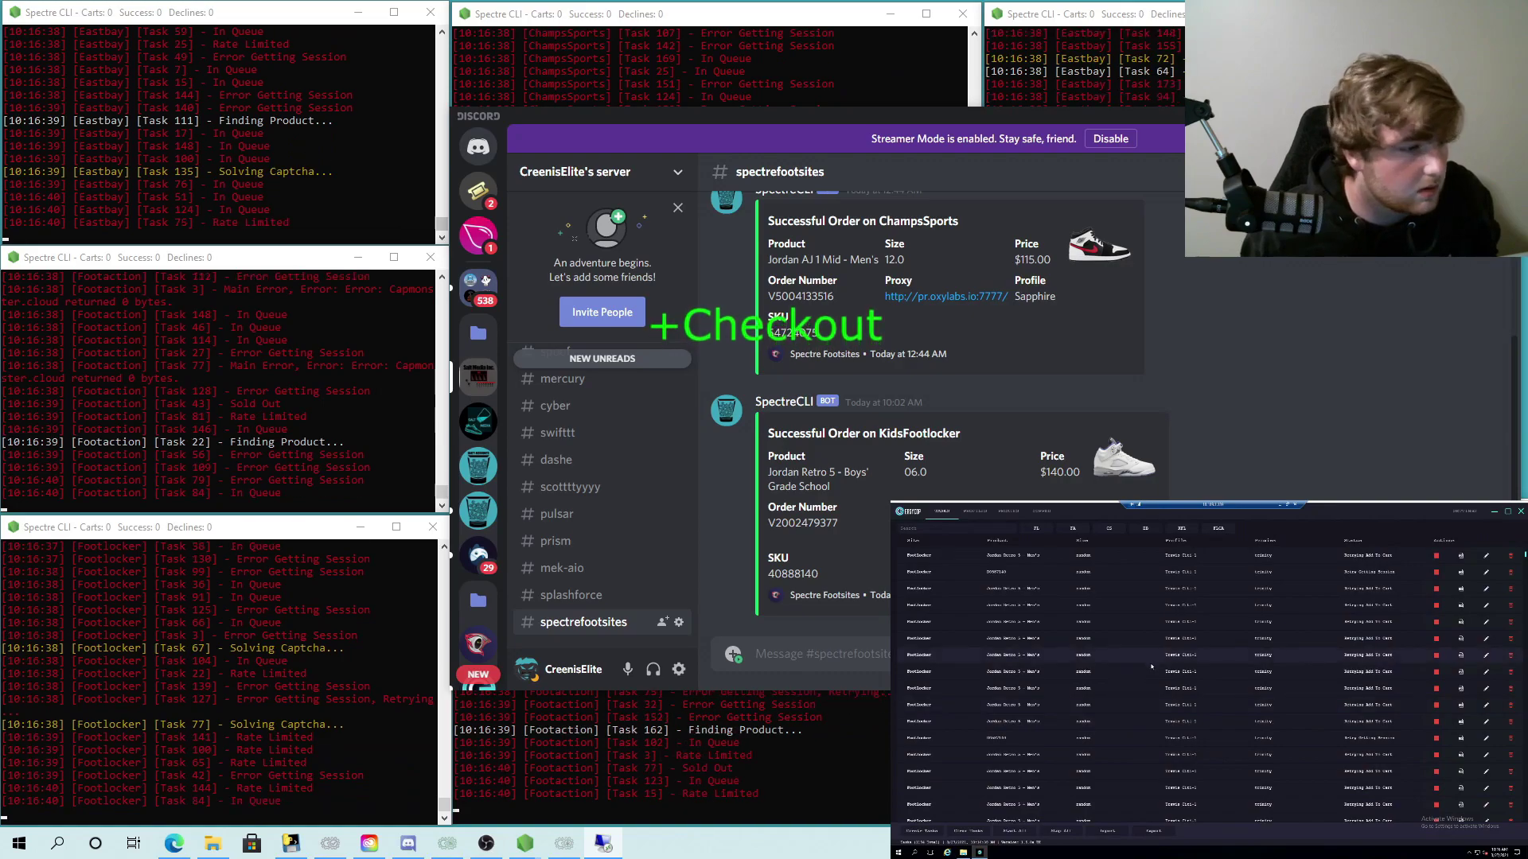
- Leave the remote EasyCop session and check the order notifications in the spectrefootsites channel on the personal Discord server
click(1040, 512)
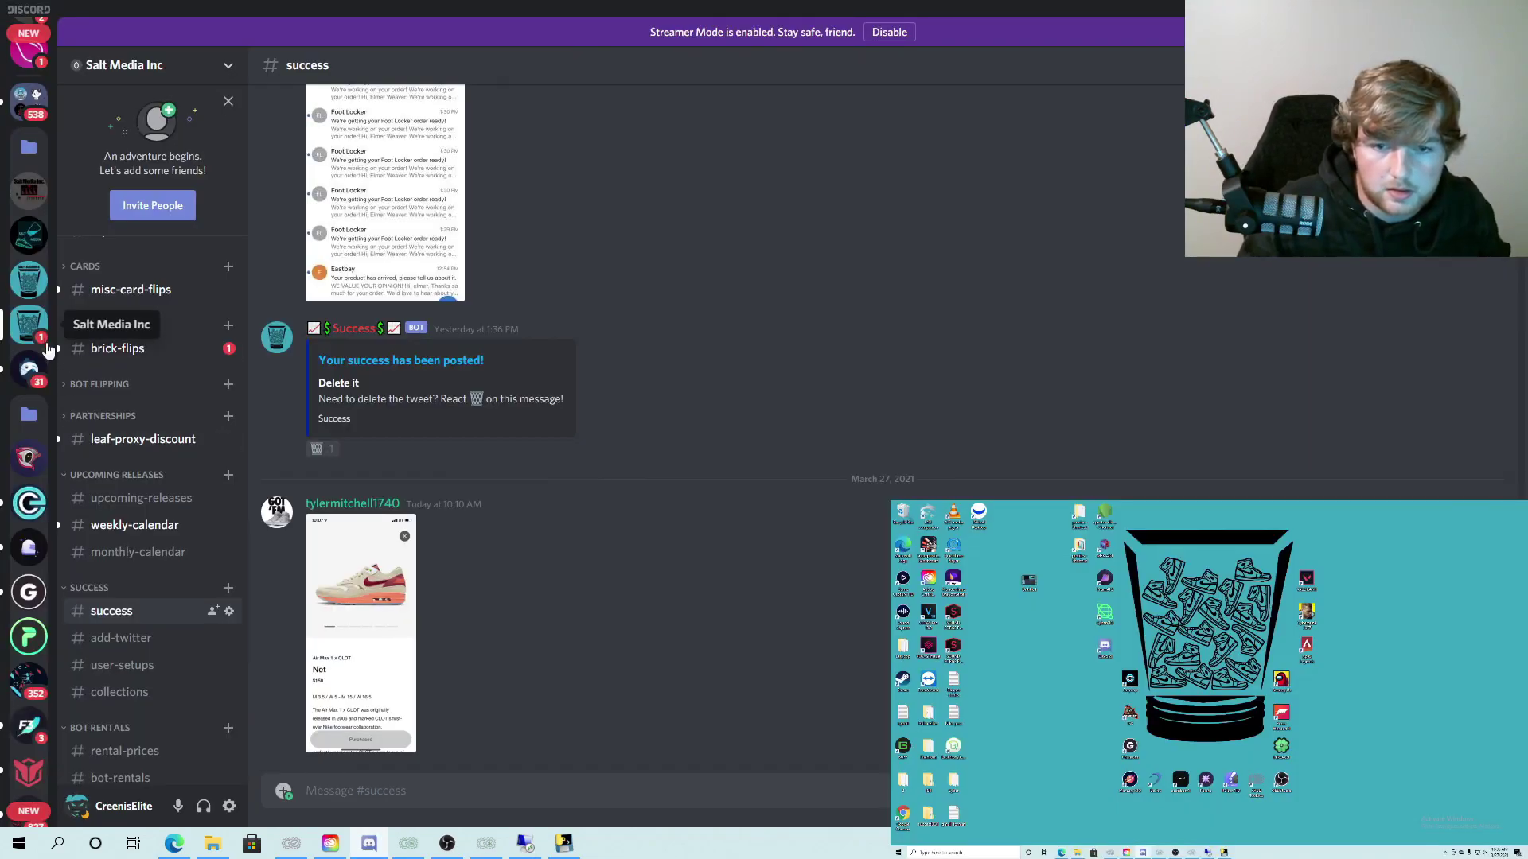
scroll(147, 539, up, 5)
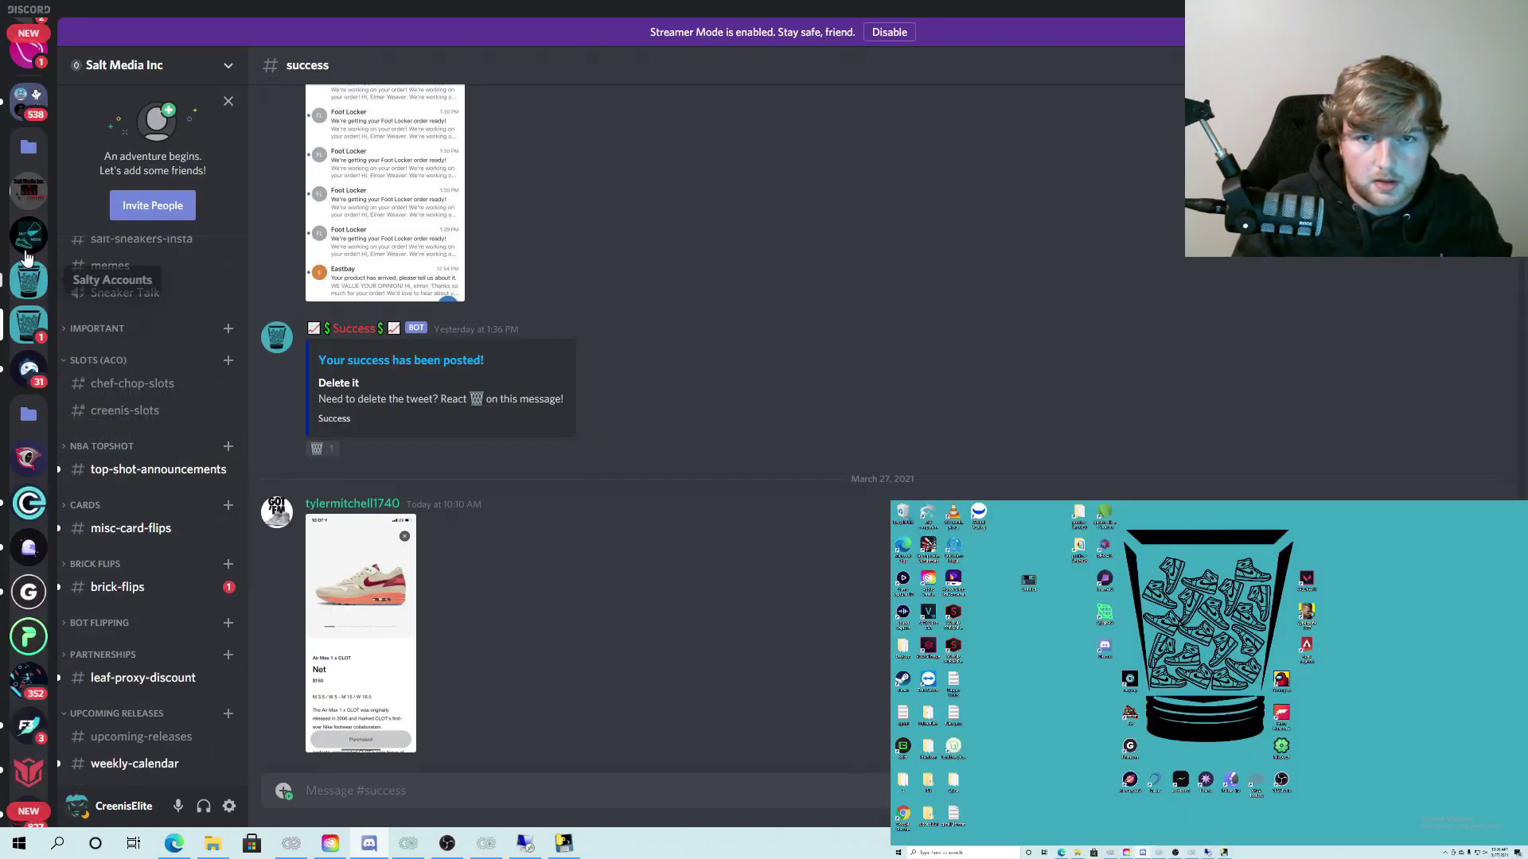
click(28, 195)
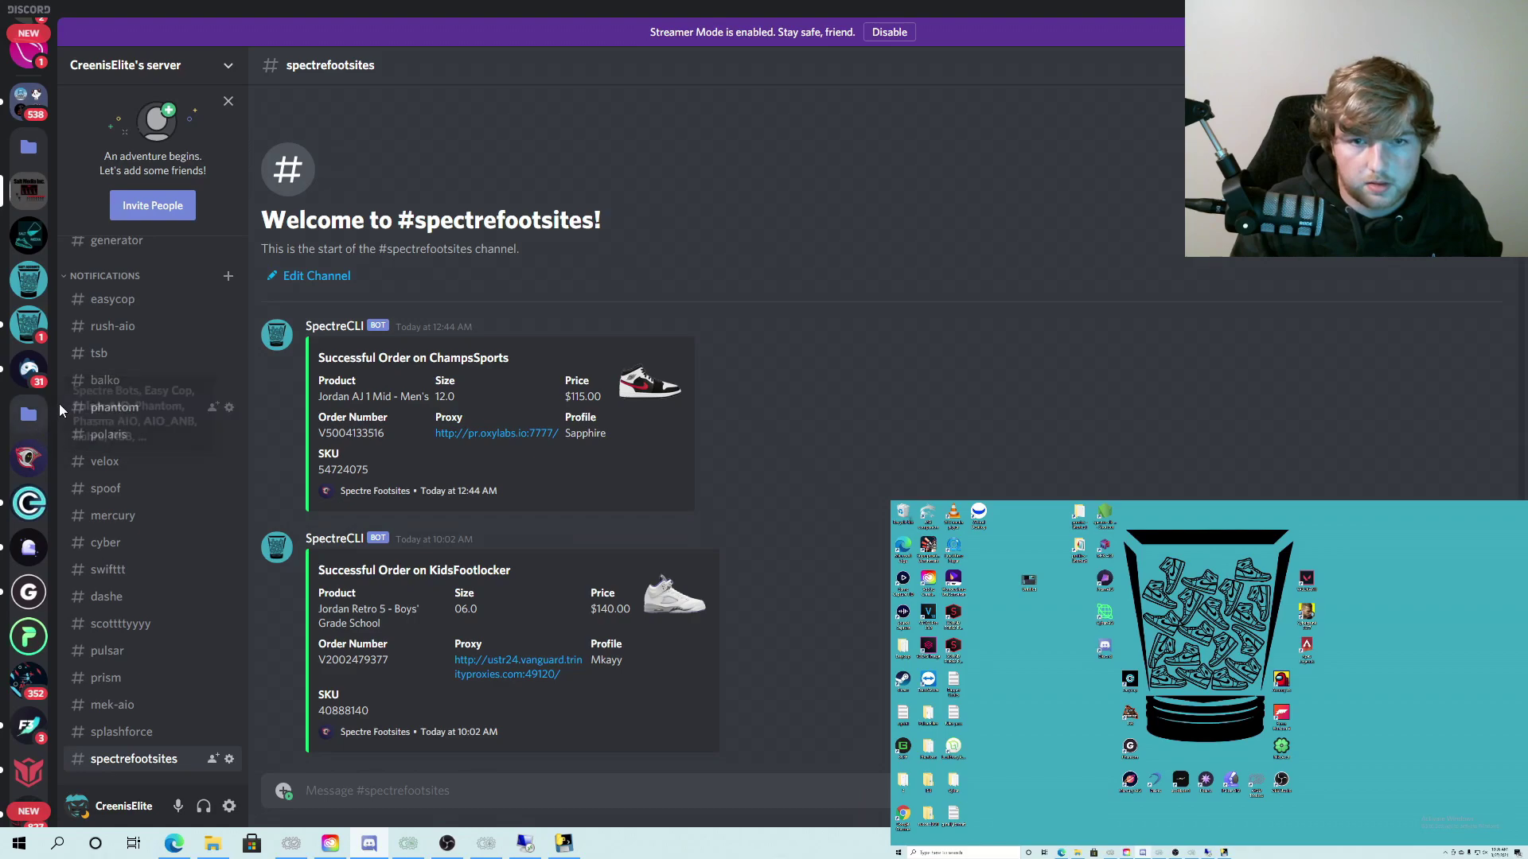
- Go to the Splash X server in Discord and review the bot checkout logs in easycop-logs and ganesh-logs
click(29, 368)
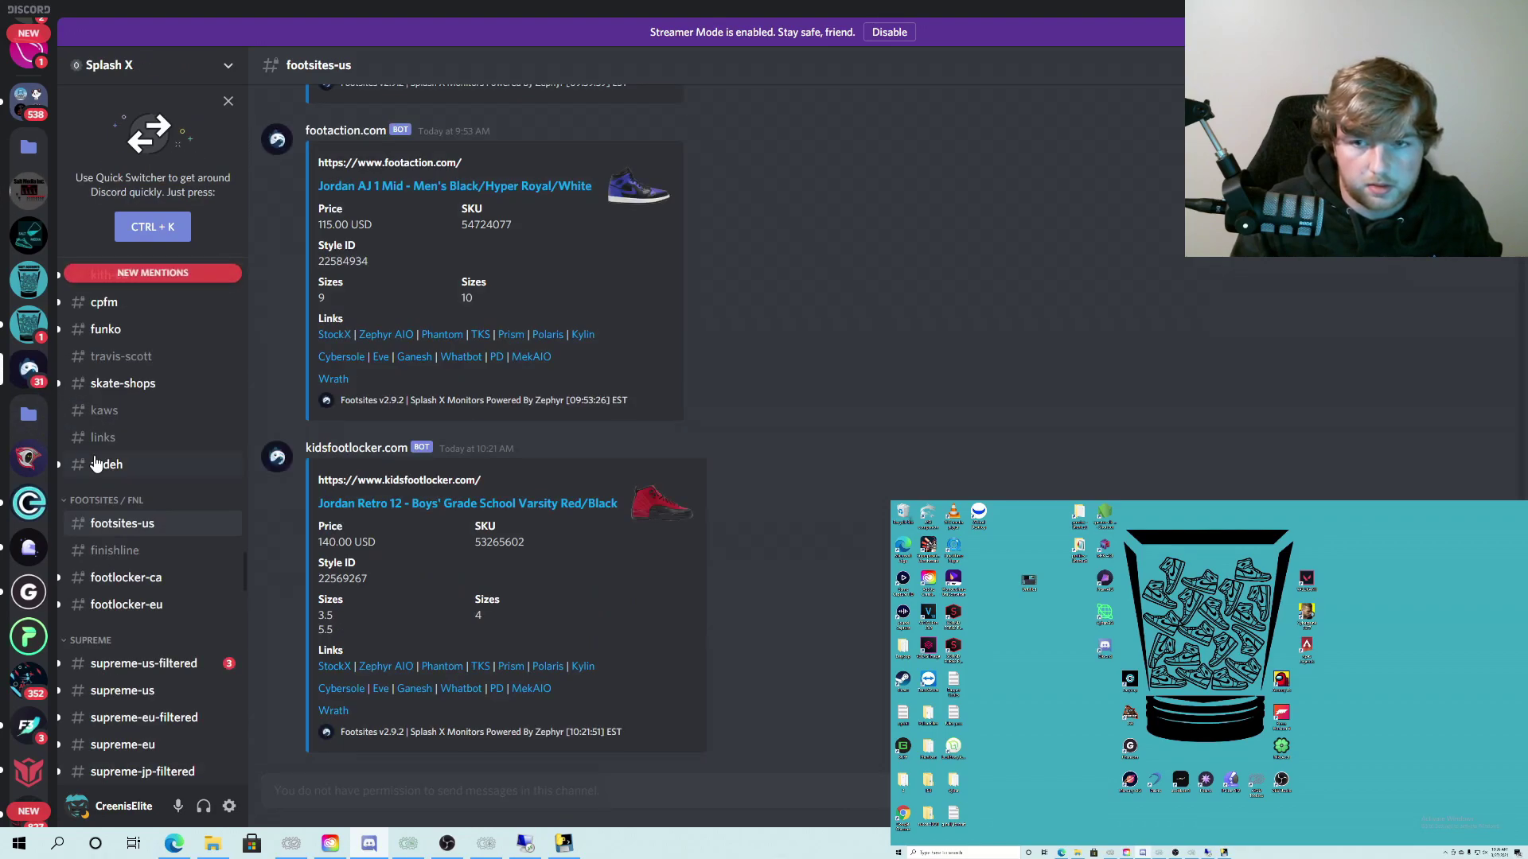
scroll(147, 566, down, 3)
scroll(148, 573, down, 15)
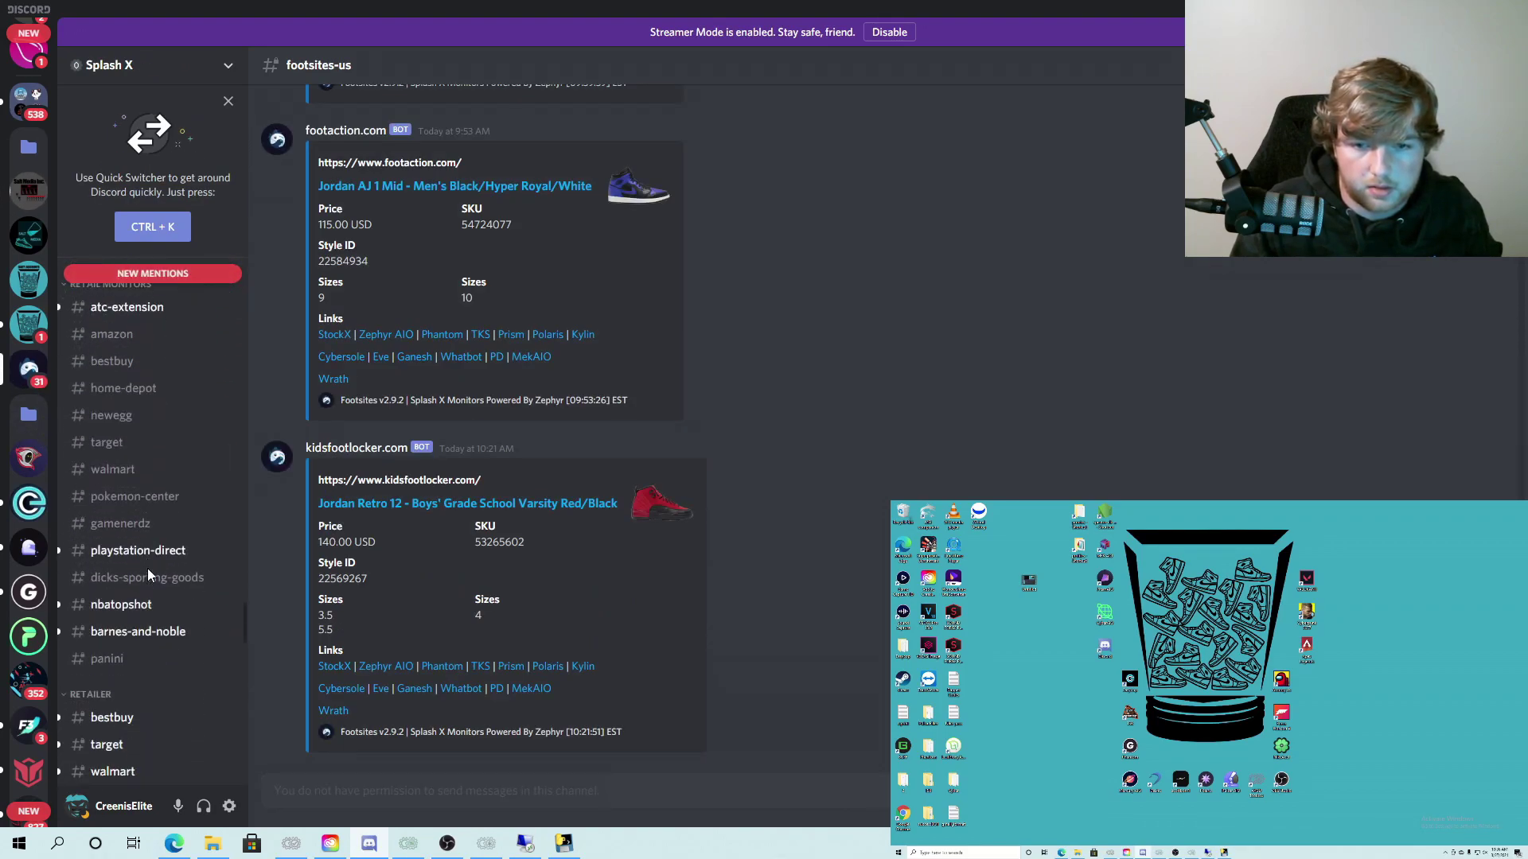
scroll(148, 575, down, 15)
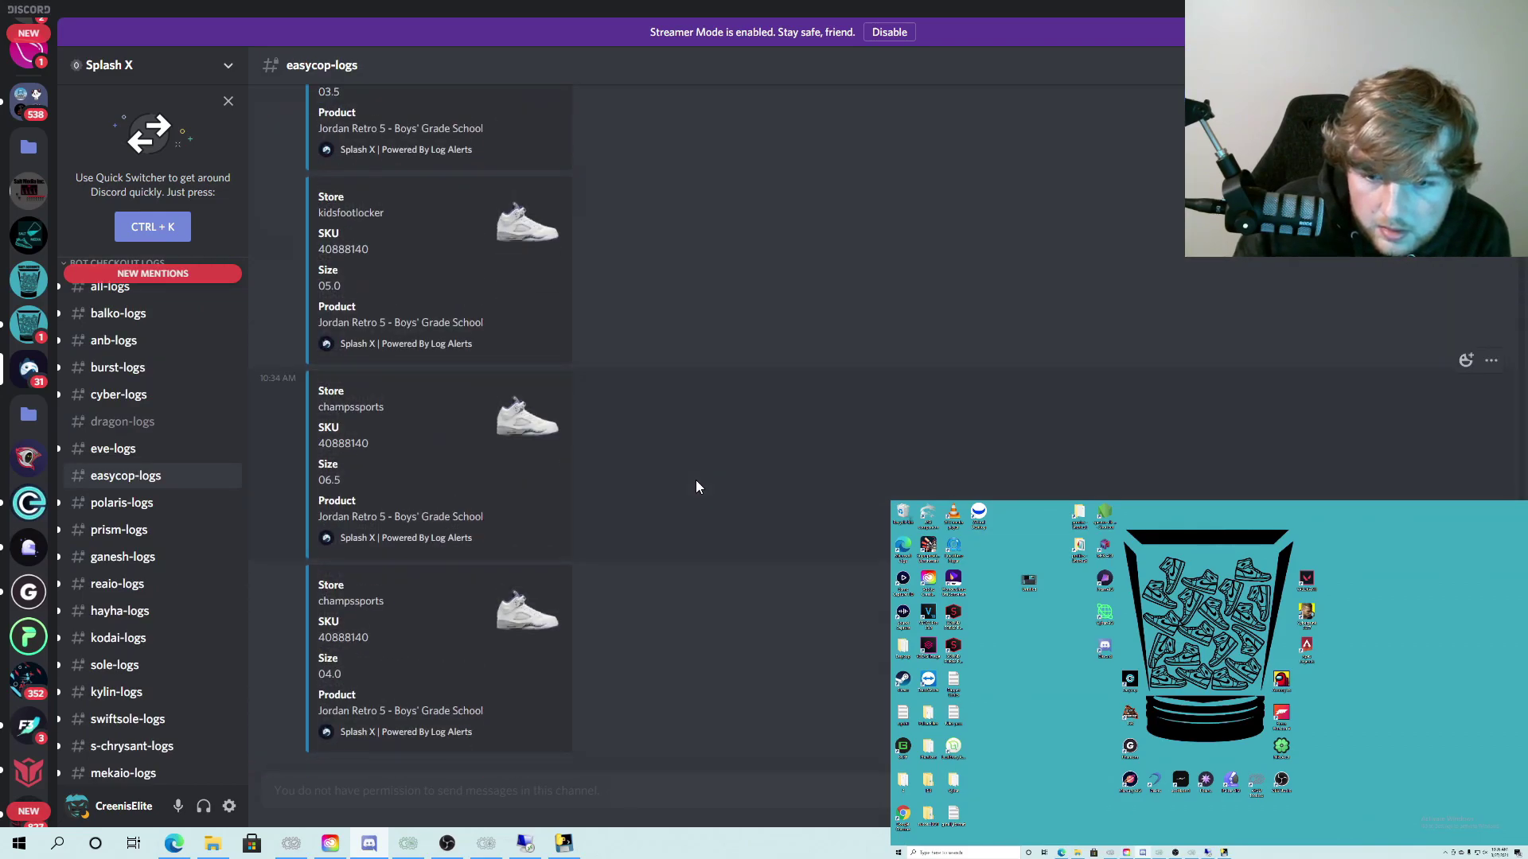
click(219, 564)
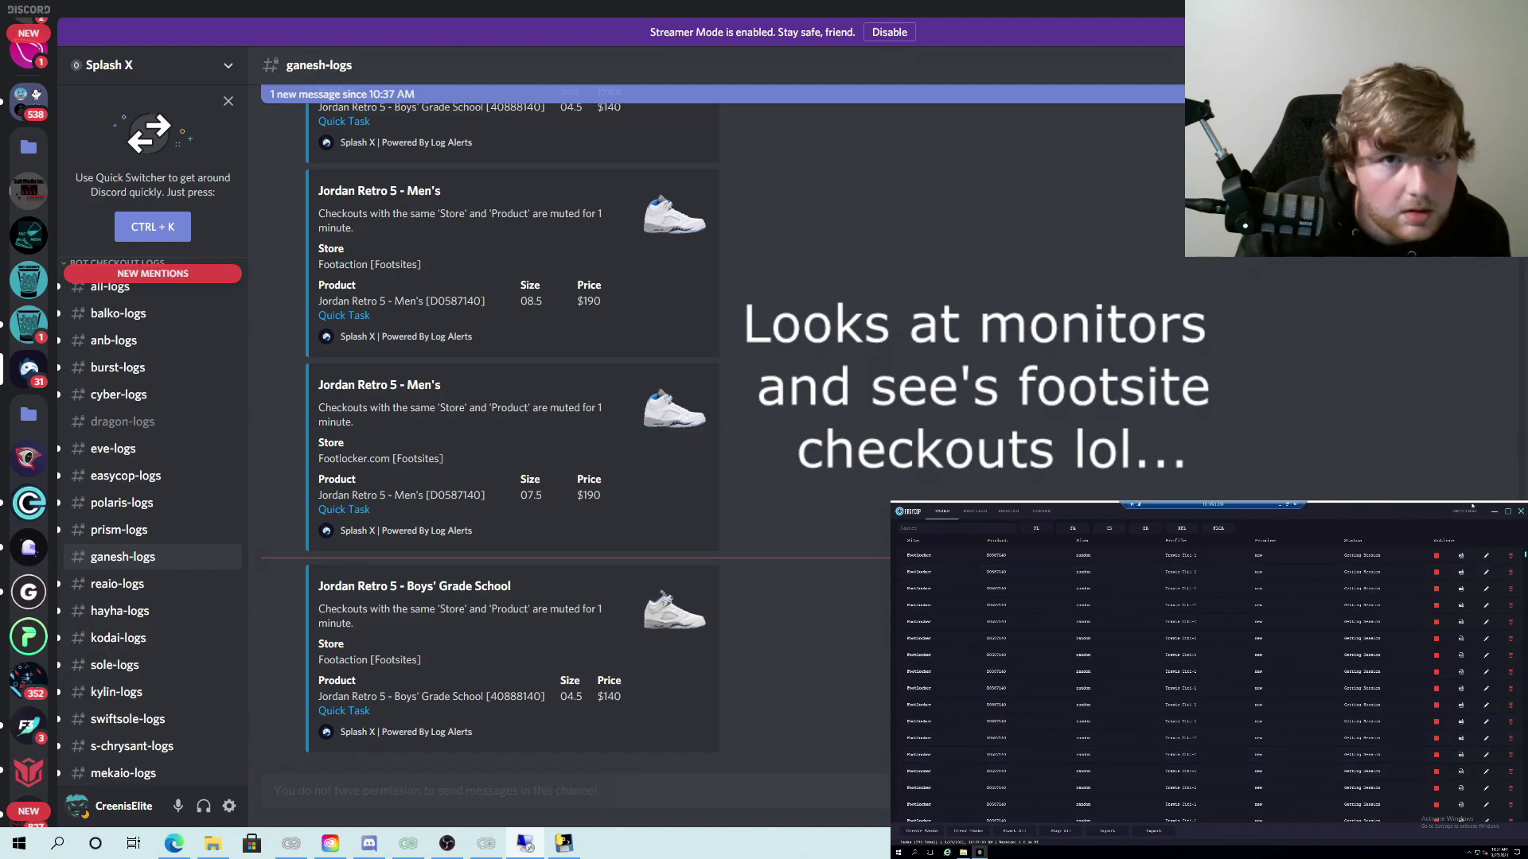
- Minimise the remote EasyCop session, launch Spectre CLI, start the ChampsSports task group and move its window down the desktop
click(1278, 506)
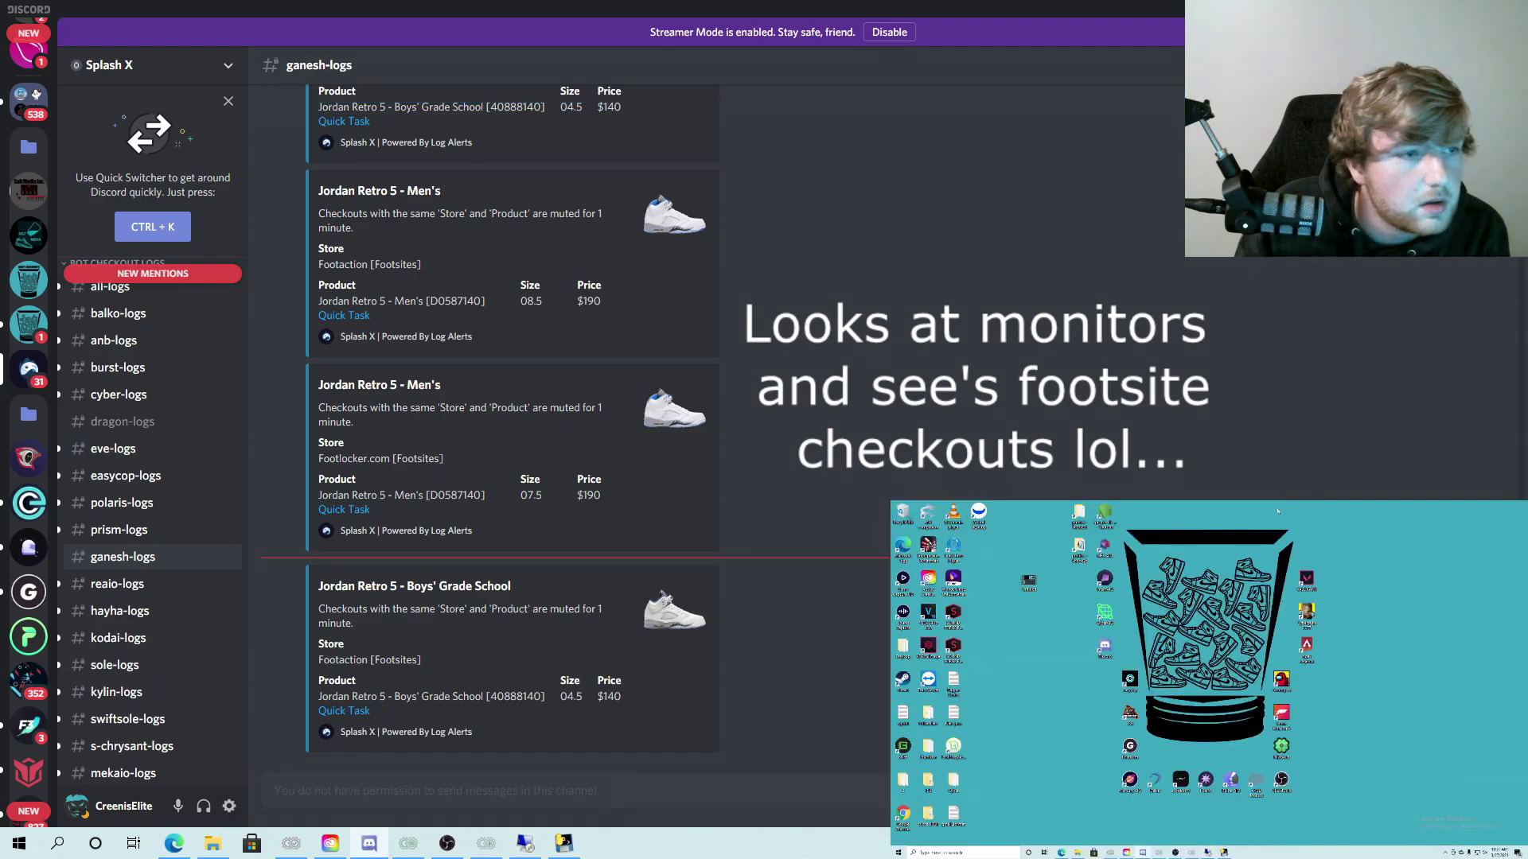
double_click(1029, 581)
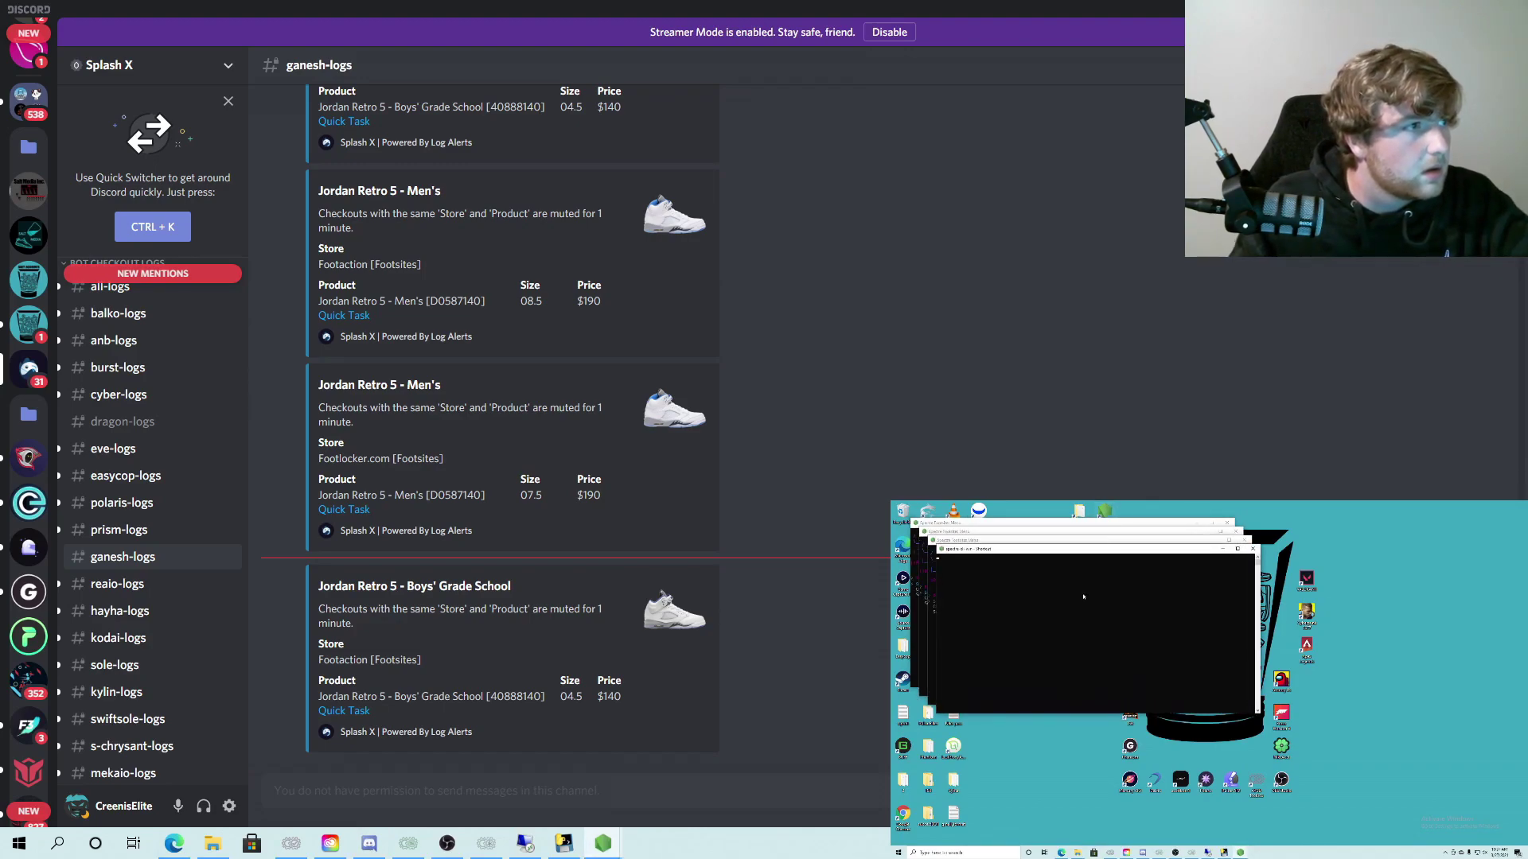
key(Return)
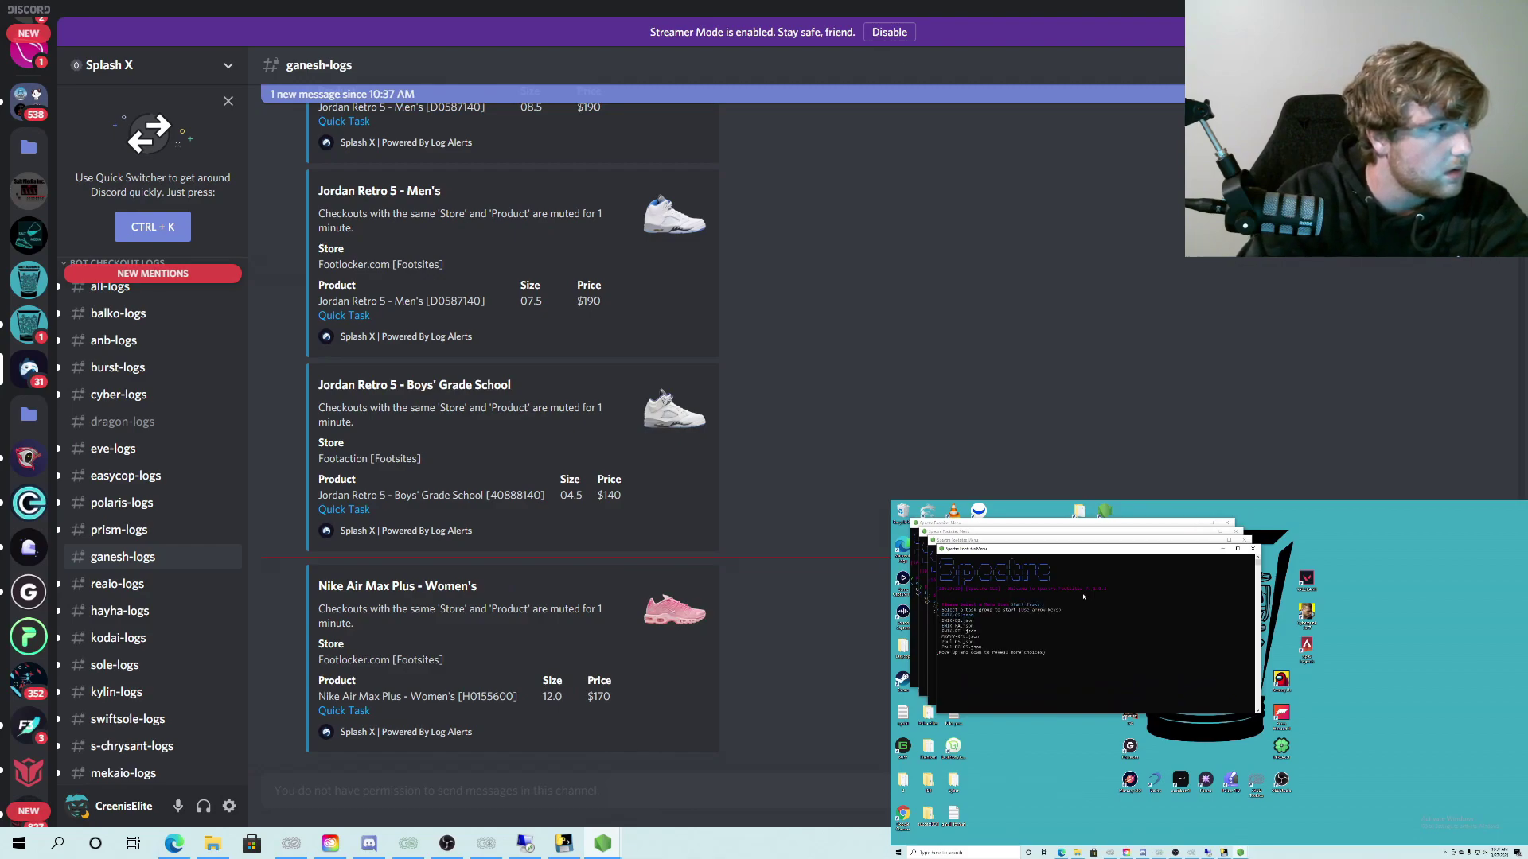
key(Return)
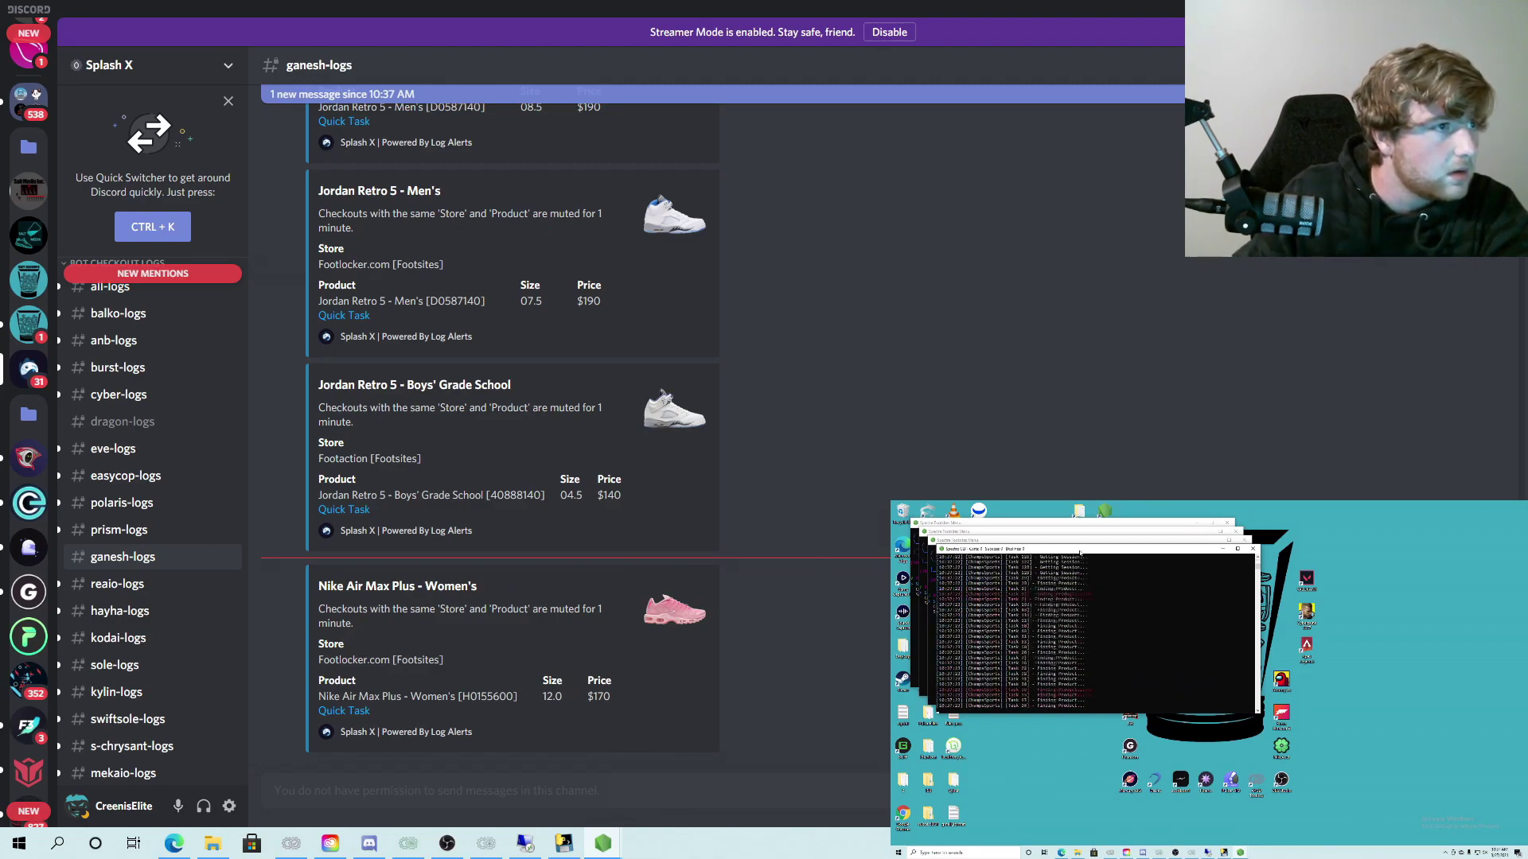
drag(1080, 550, 1087, 671)
- Start the Eastbay task group in the next idle Spectre window
click(1069, 630)
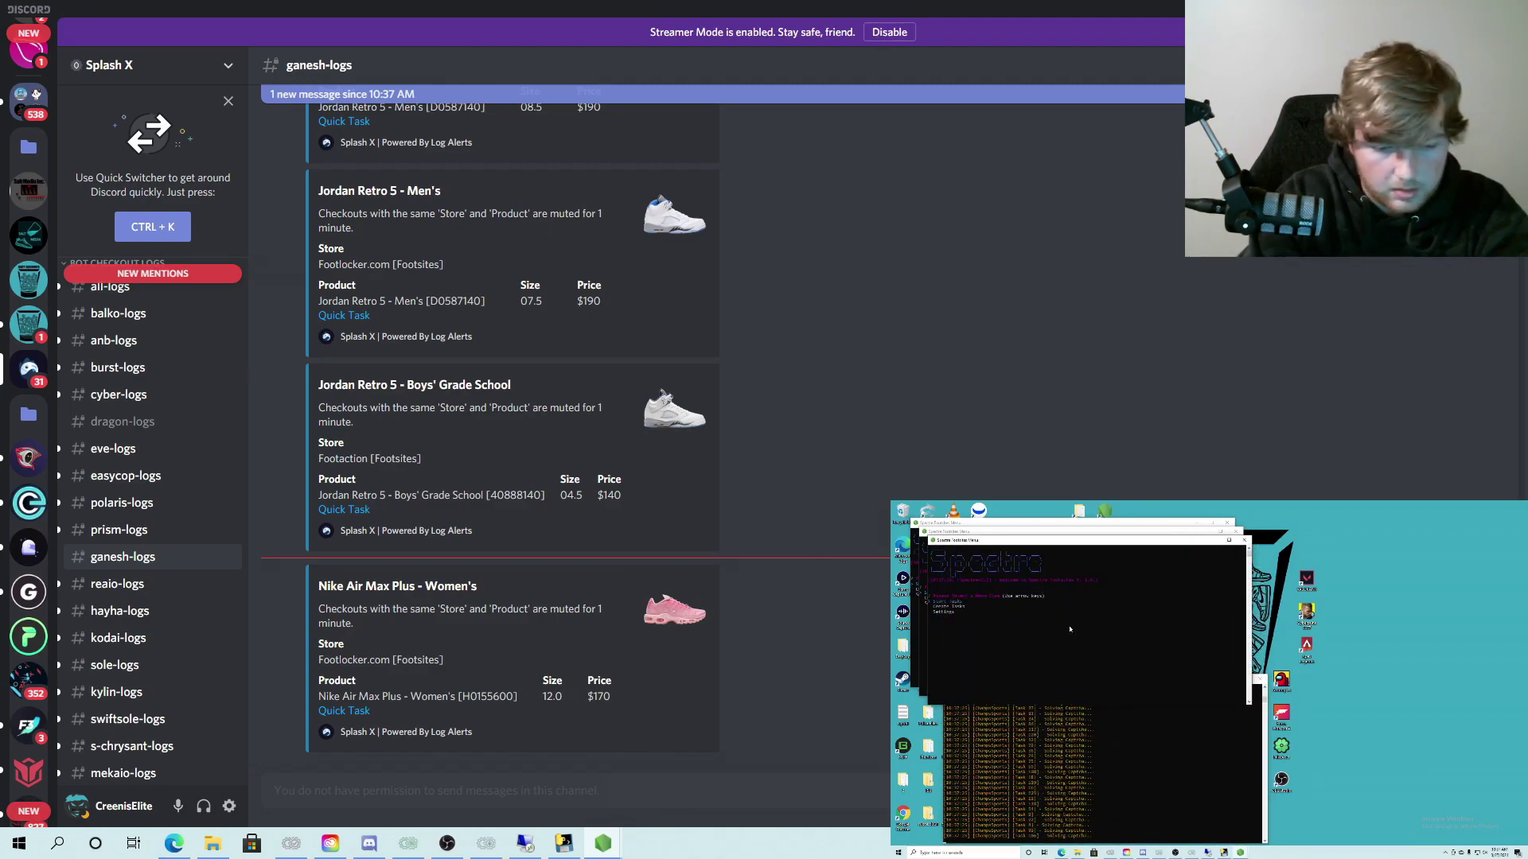
key(Return)
key(Down)
key(Down)
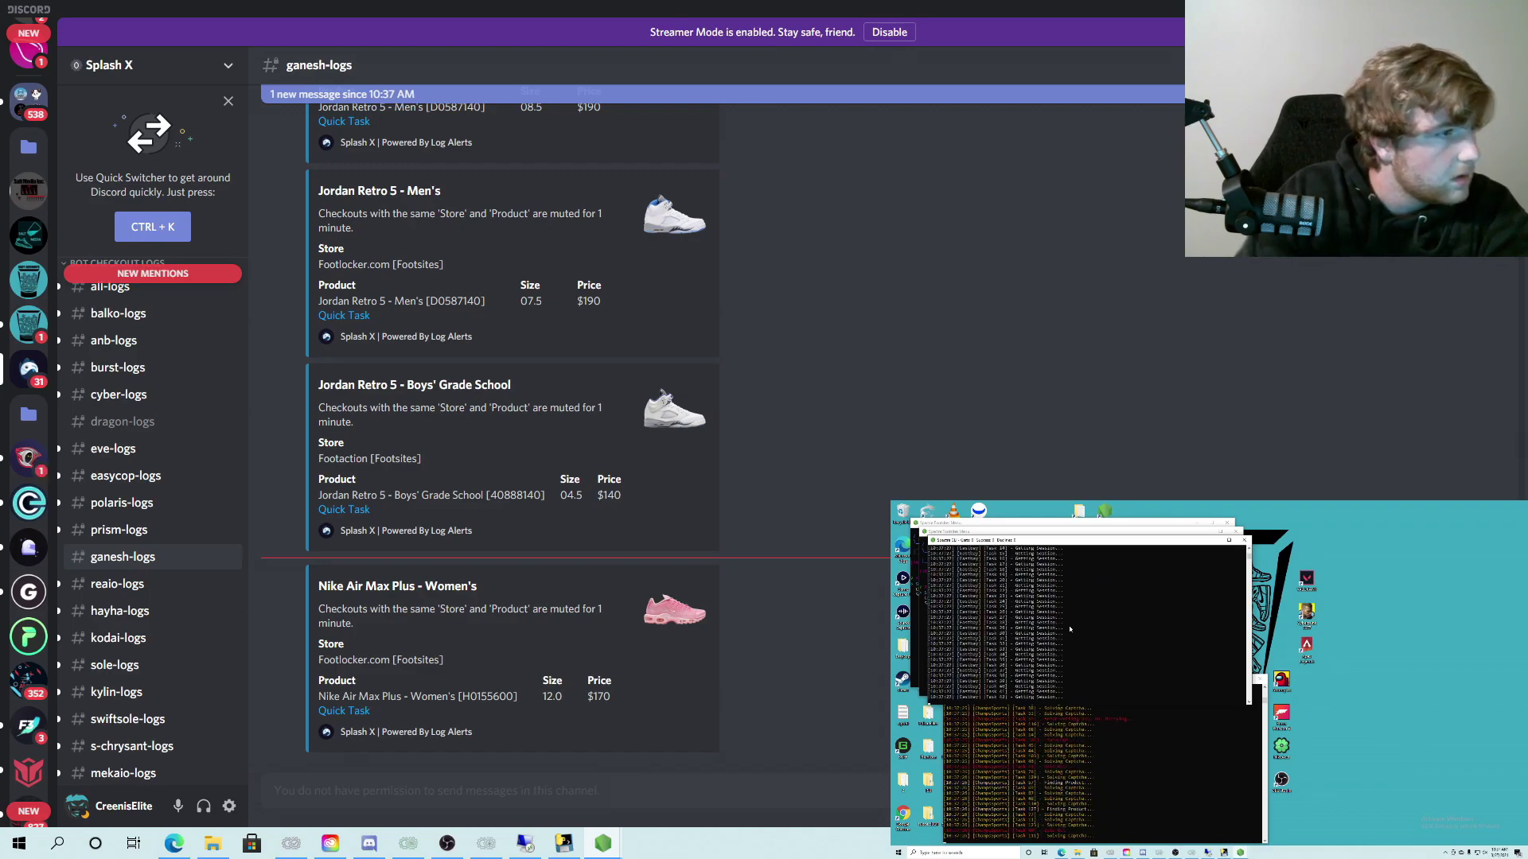
key(Return)
- Start the Footaction task group in the next idle Spectre window and move that window clear of the remaining one
click(1101, 604)
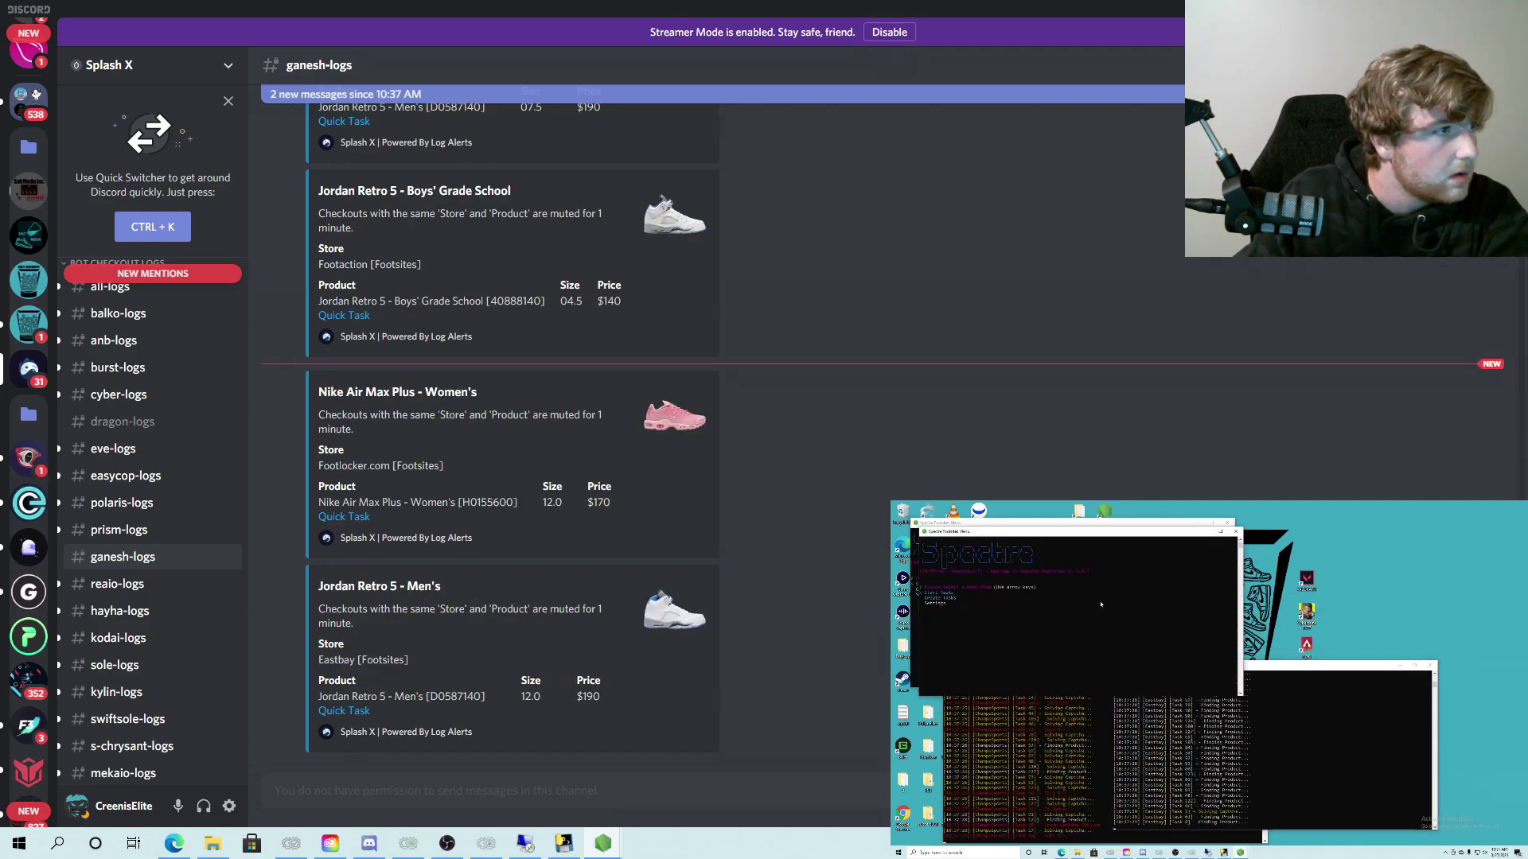
key(Return)
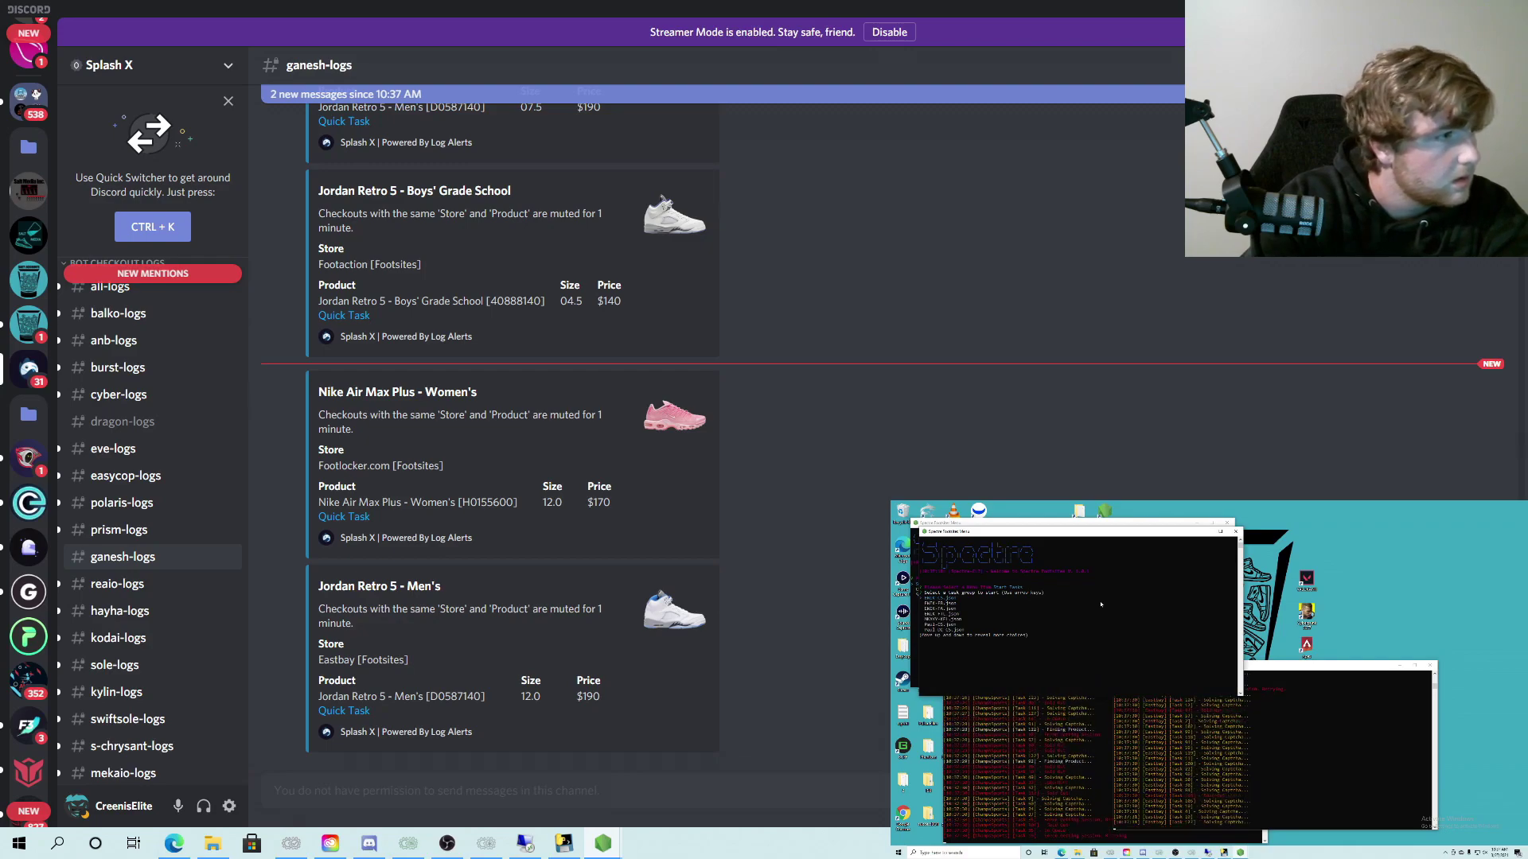
key(Return)
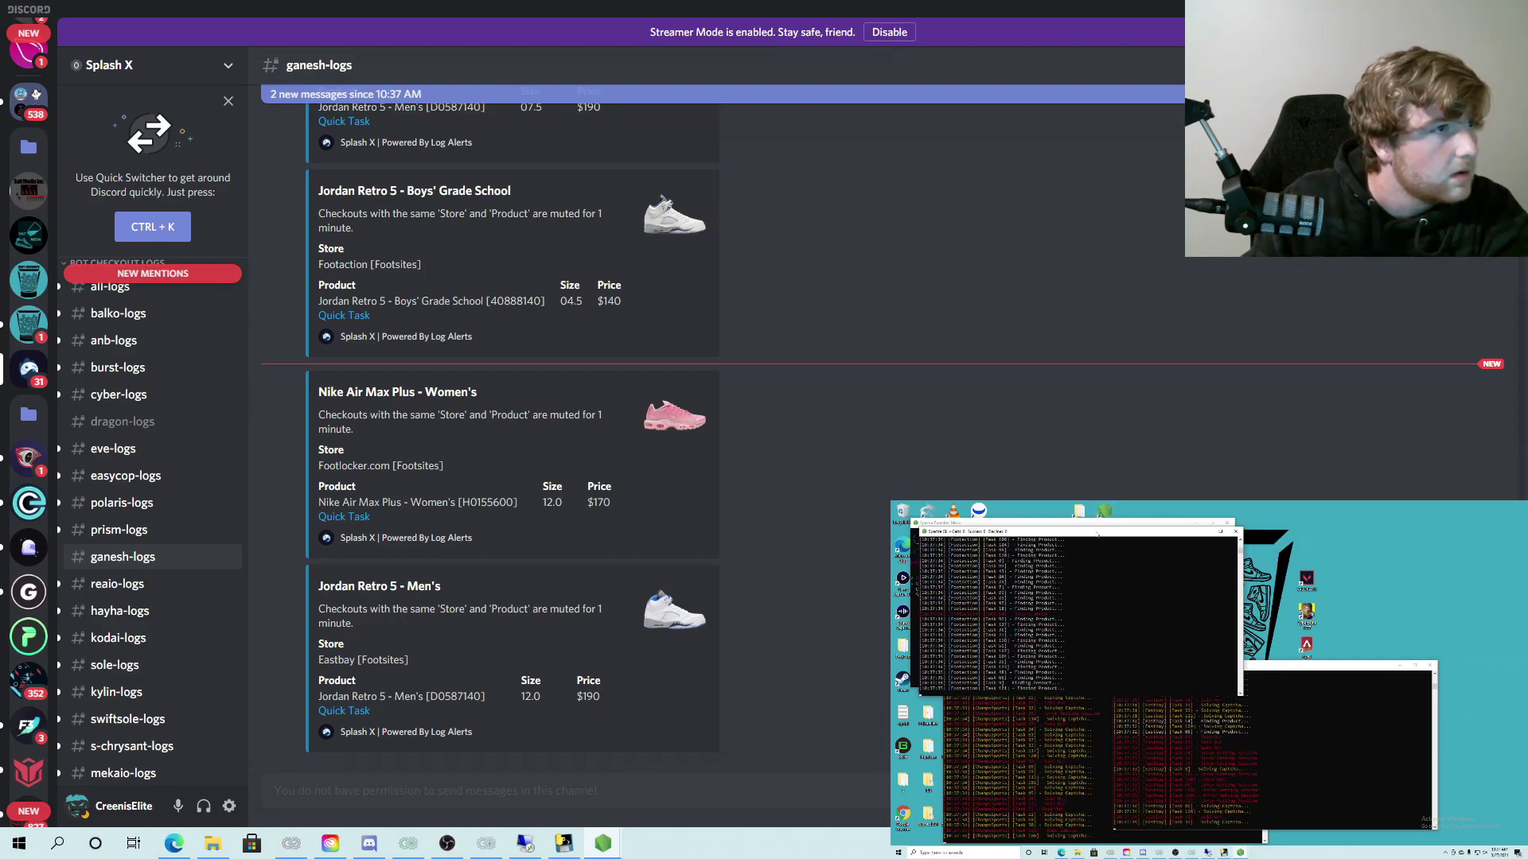
drag(1106, 532, 1309, 532)
- Start the Footlocker task group in the last idle Spectre window and place that window in the desktop's corner
click(1022, 621)
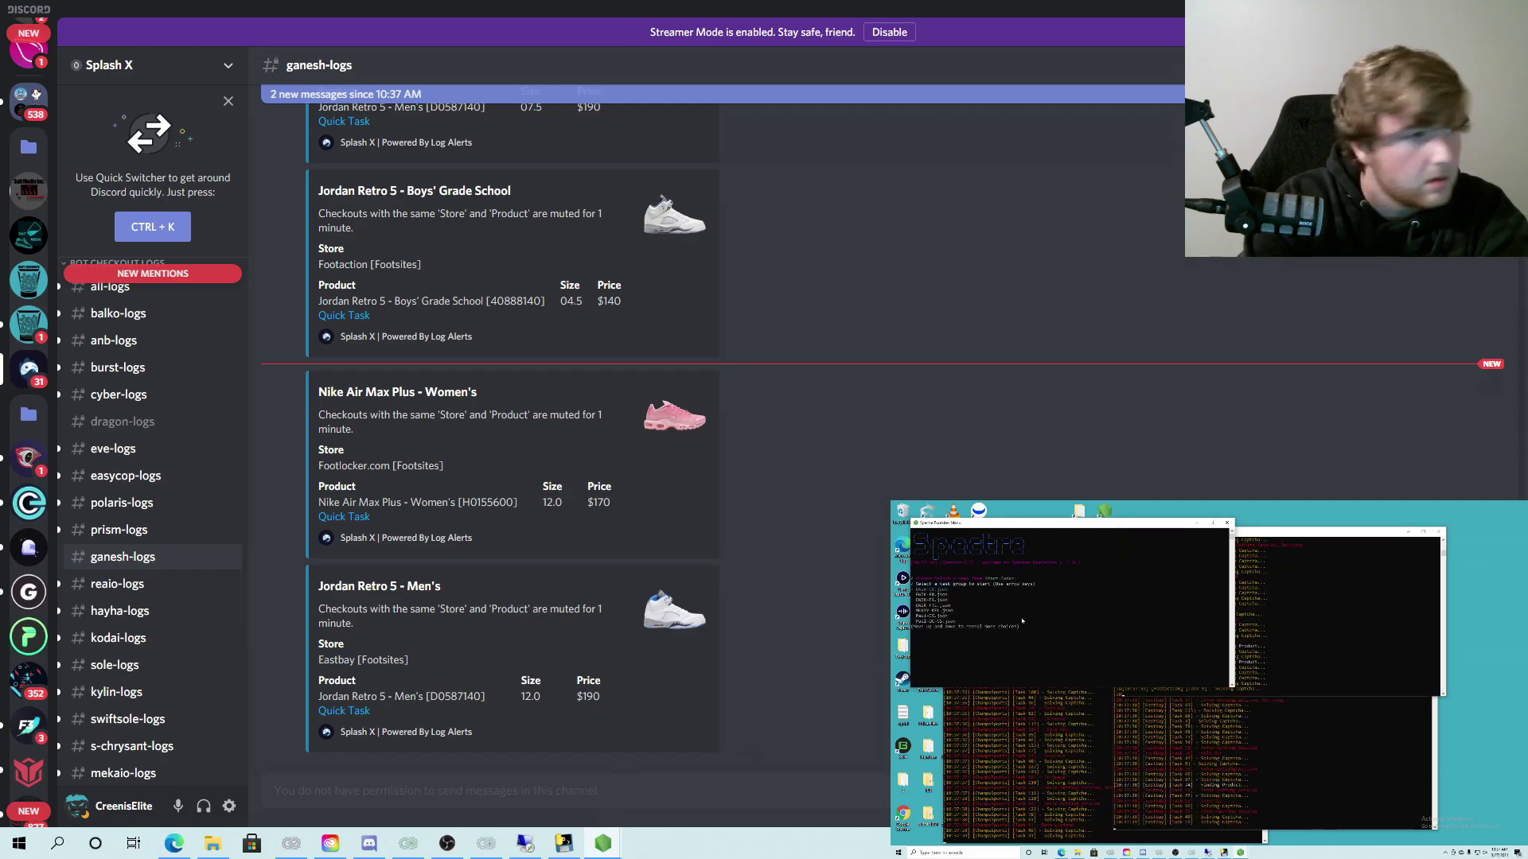
key(Return)
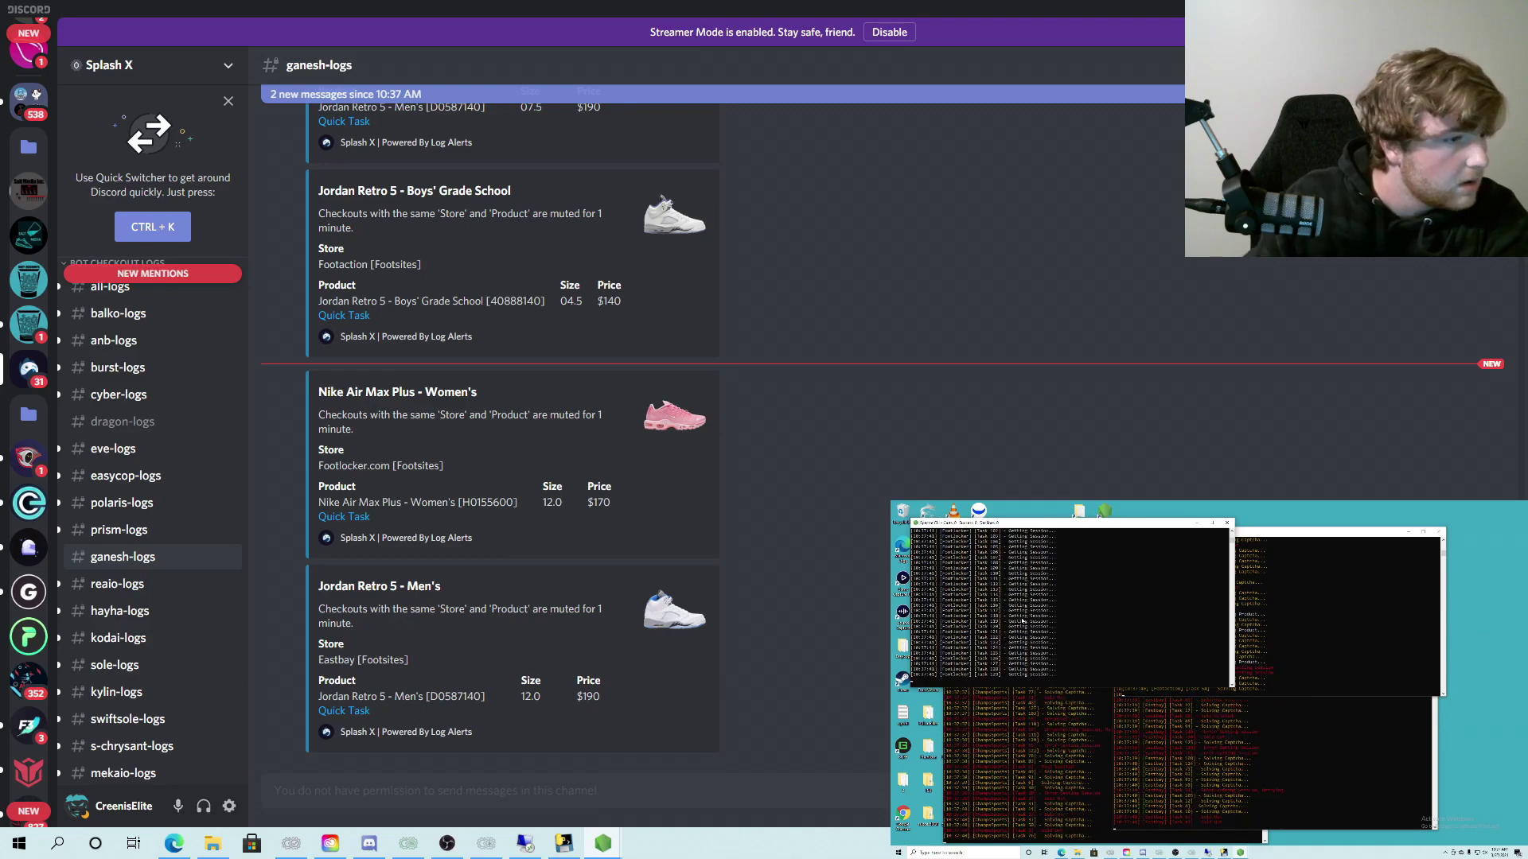
drag(1017, 524, 999, 511)
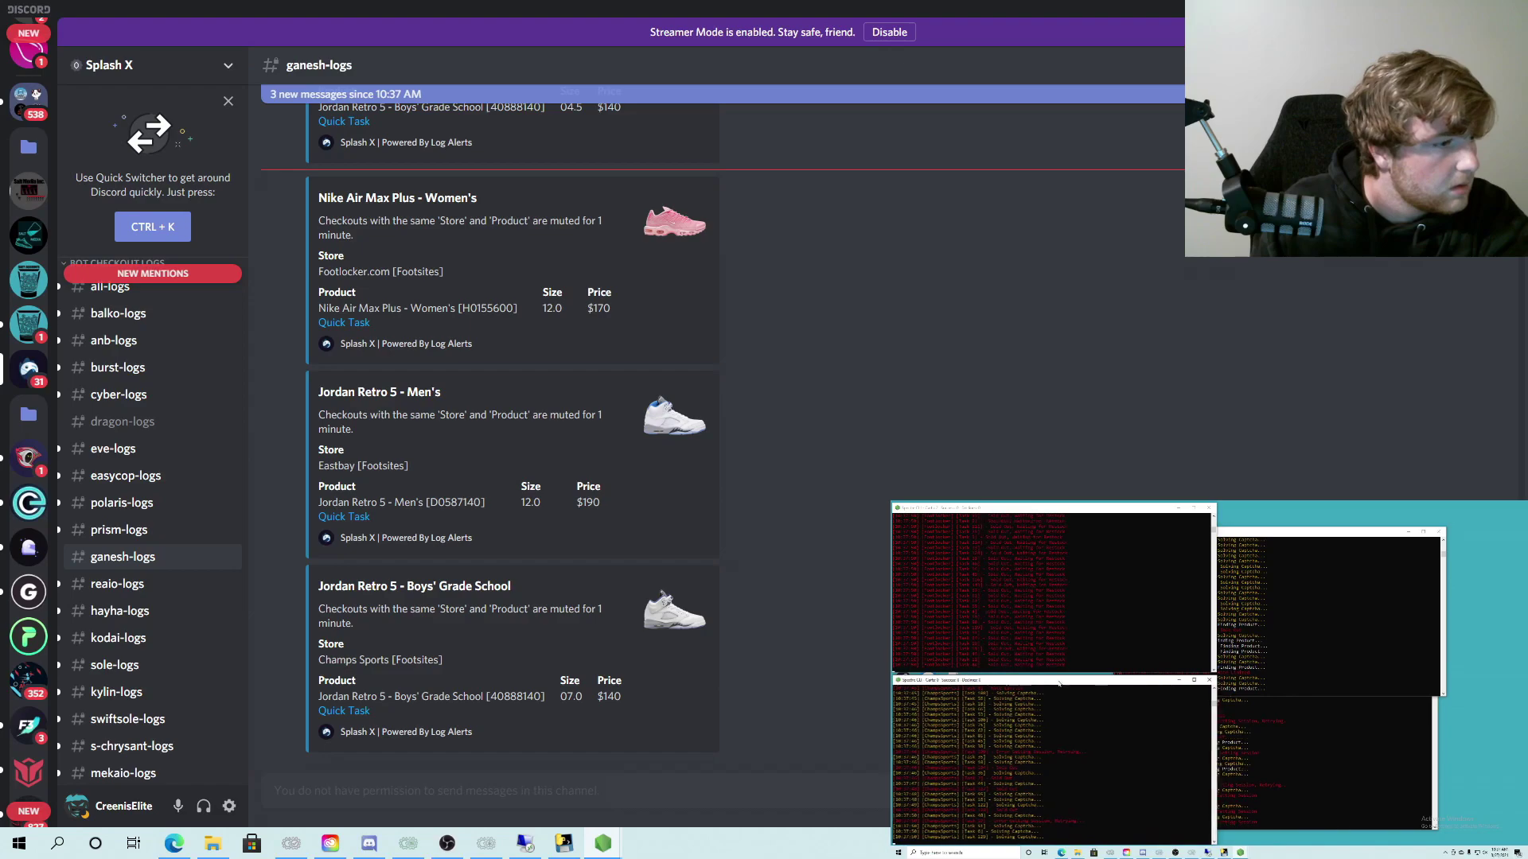
- Arrange the Eastbay and Footaction Spectre windows beside the other two so all four form a two-by-two grid
click(1282, 748)
drag(1254, 686, 1349, 682)
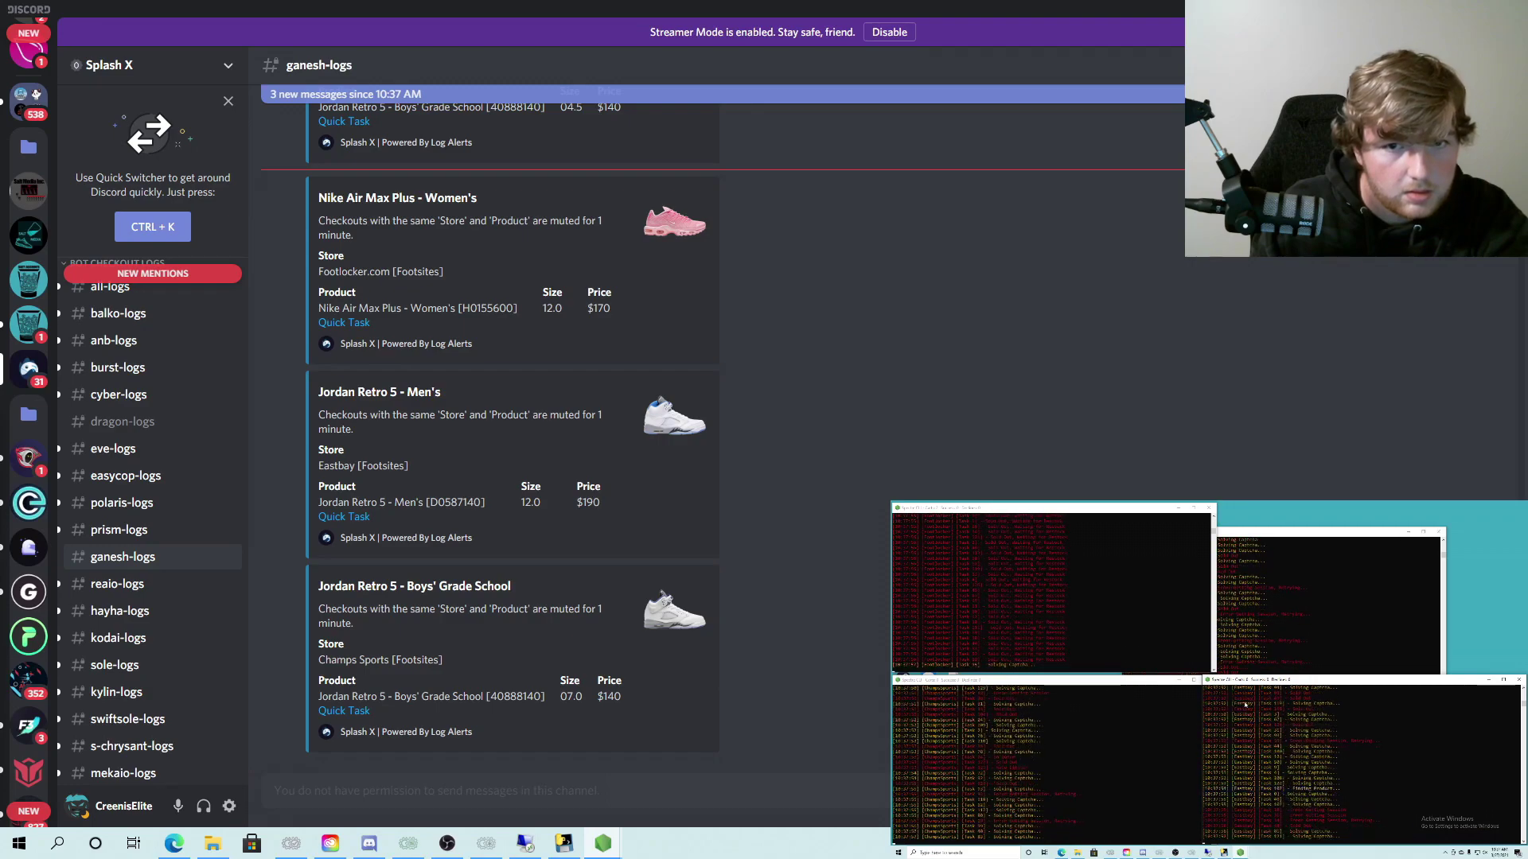
drag(1349, 683, 1364, 683)
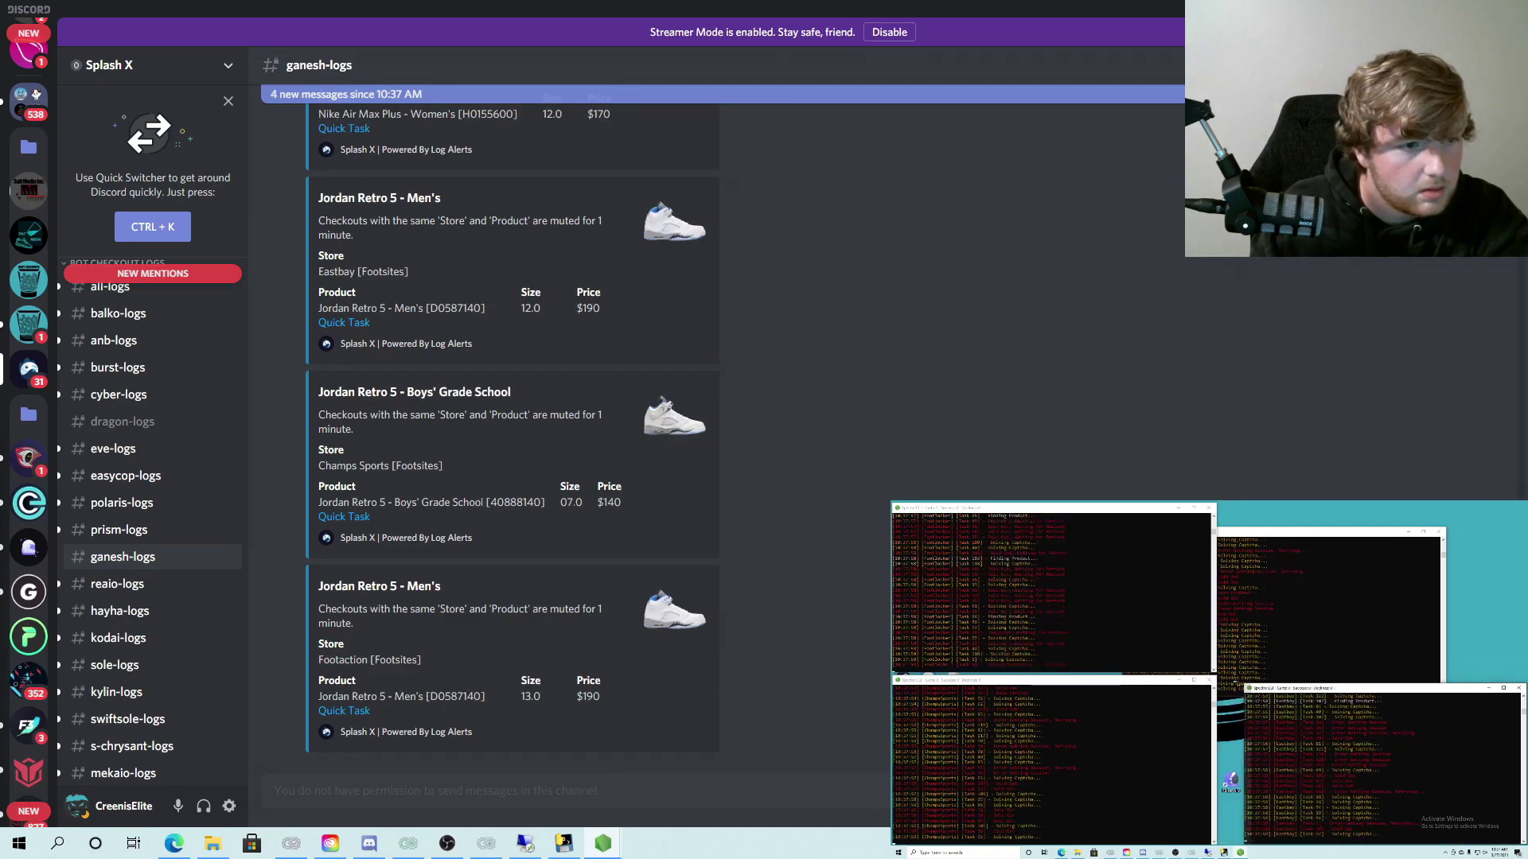
click(1273, 635)
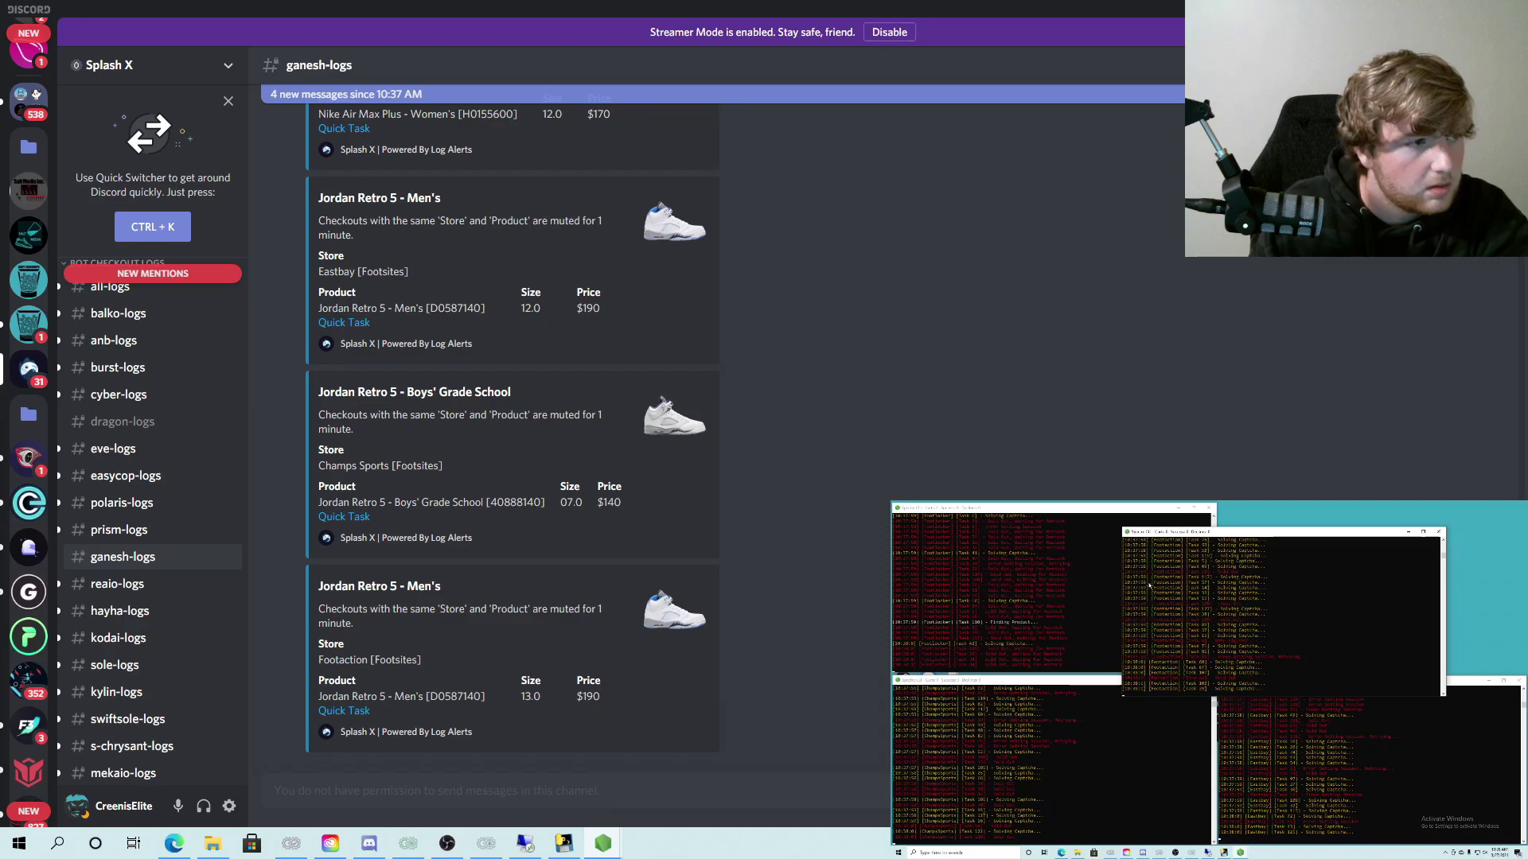
drag(1148, 533, 1230, 508)
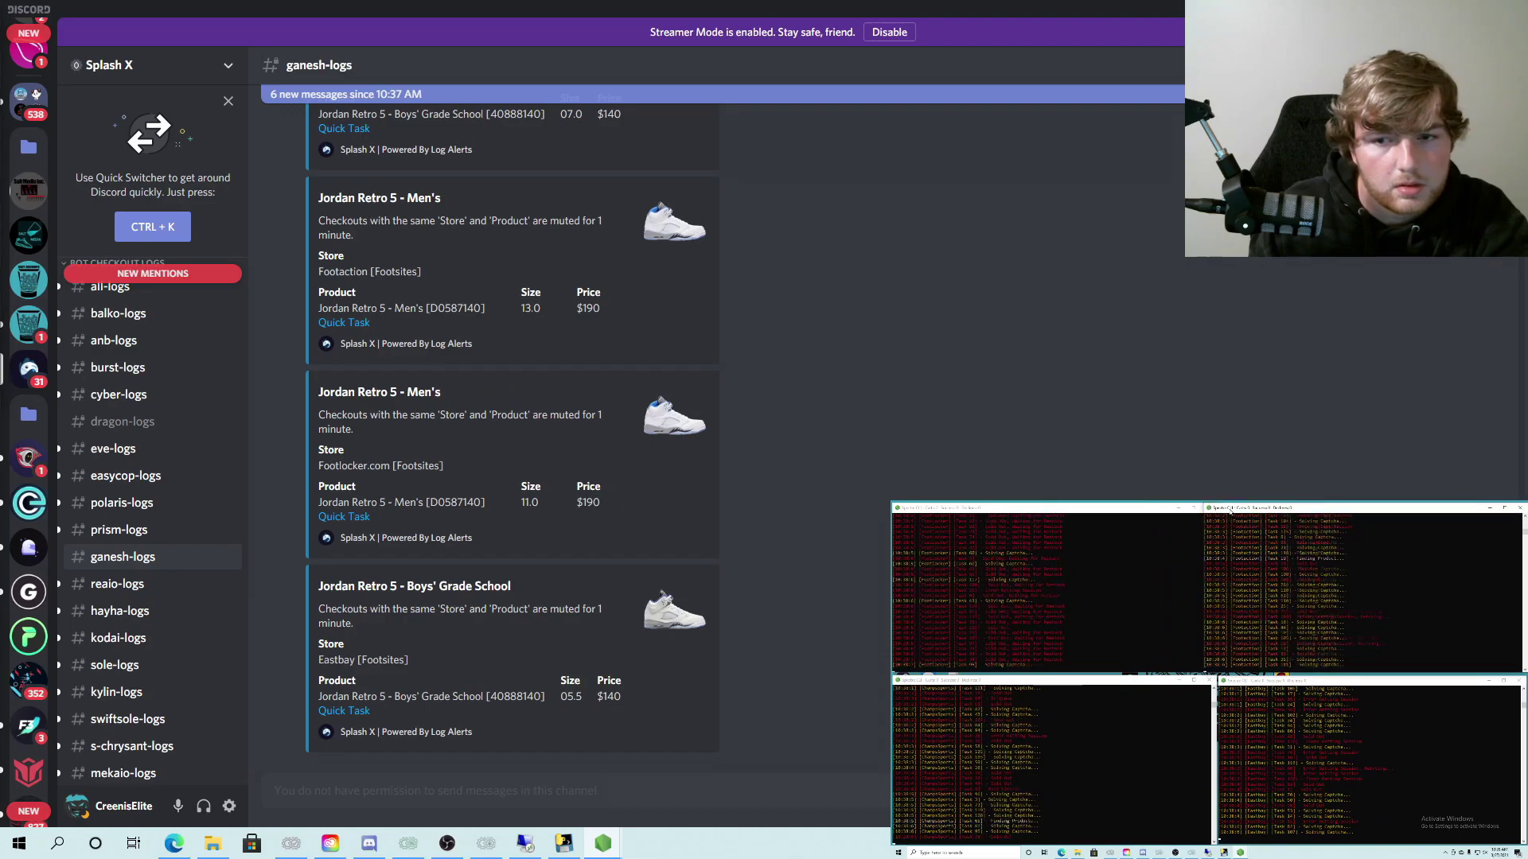
drag(1202, 603, 1223, 611)
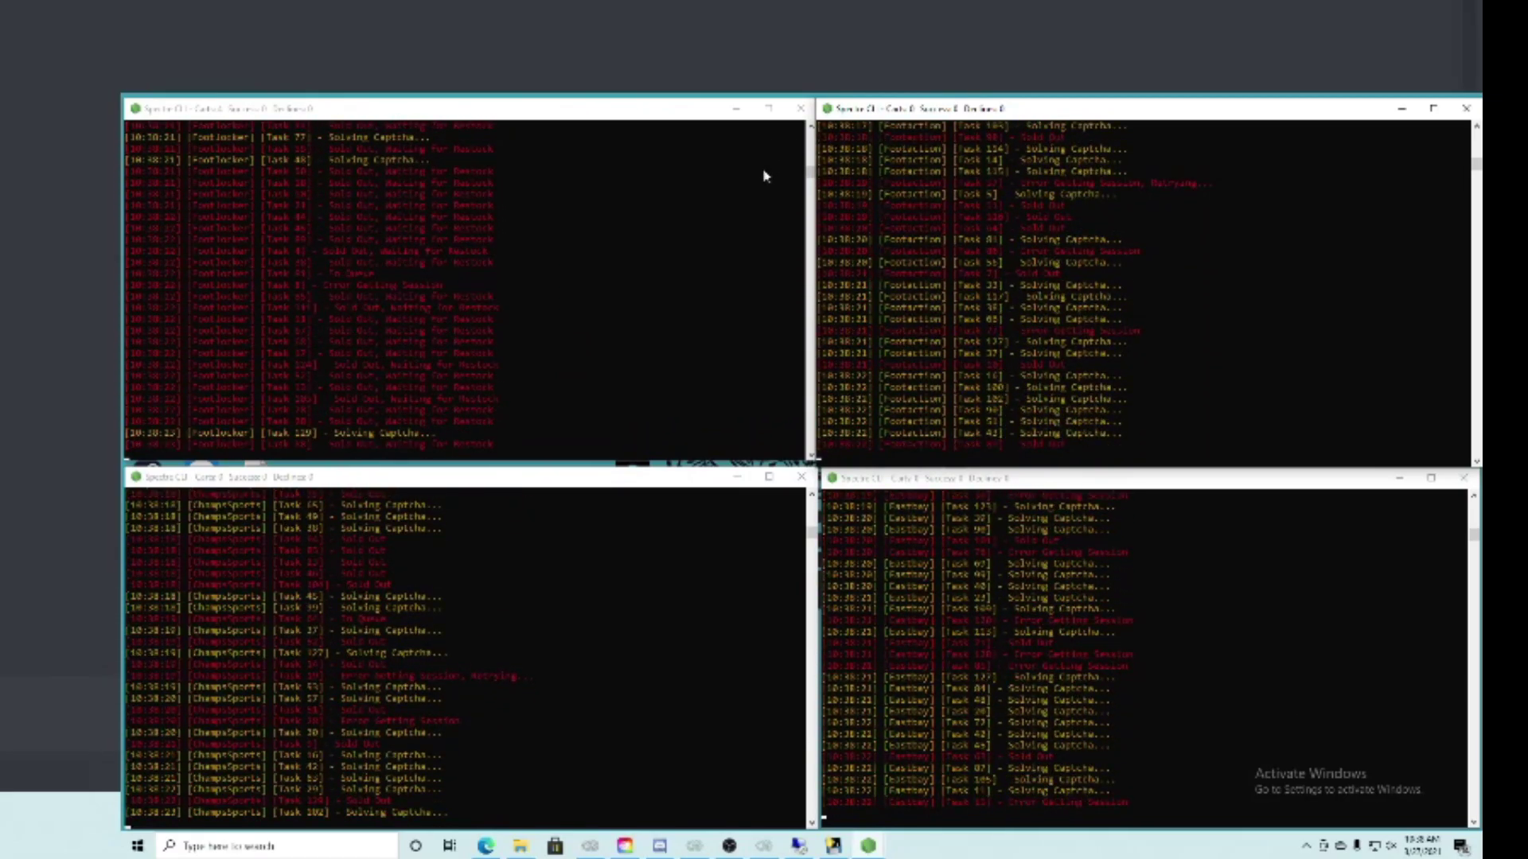
- Close the Footlocker Spectre window and check the newest order notification in Discord's spectrefootsites channel
click(800, 109)
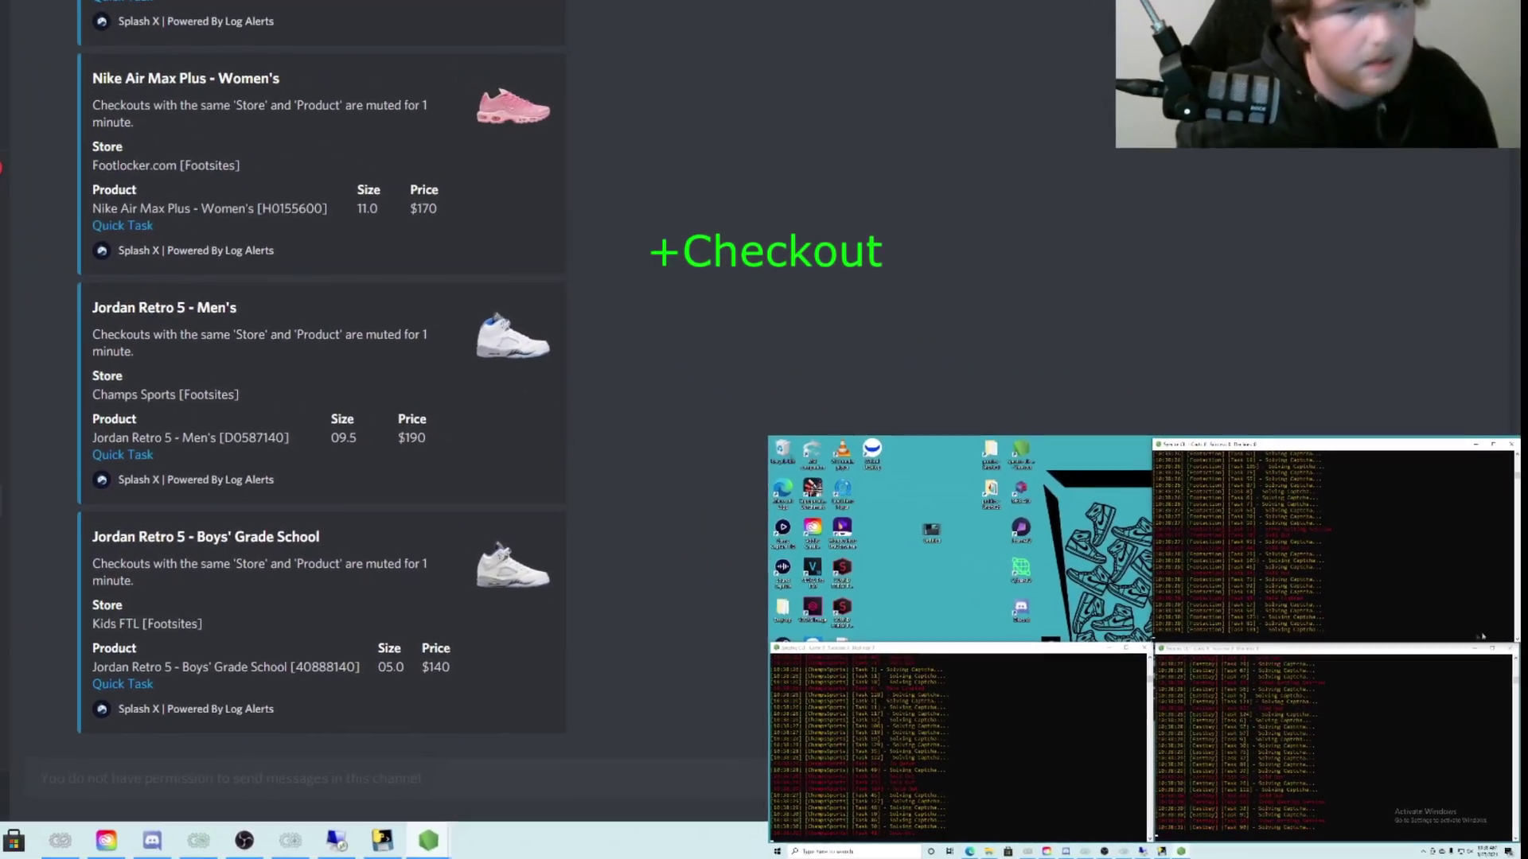
click(29, 191)
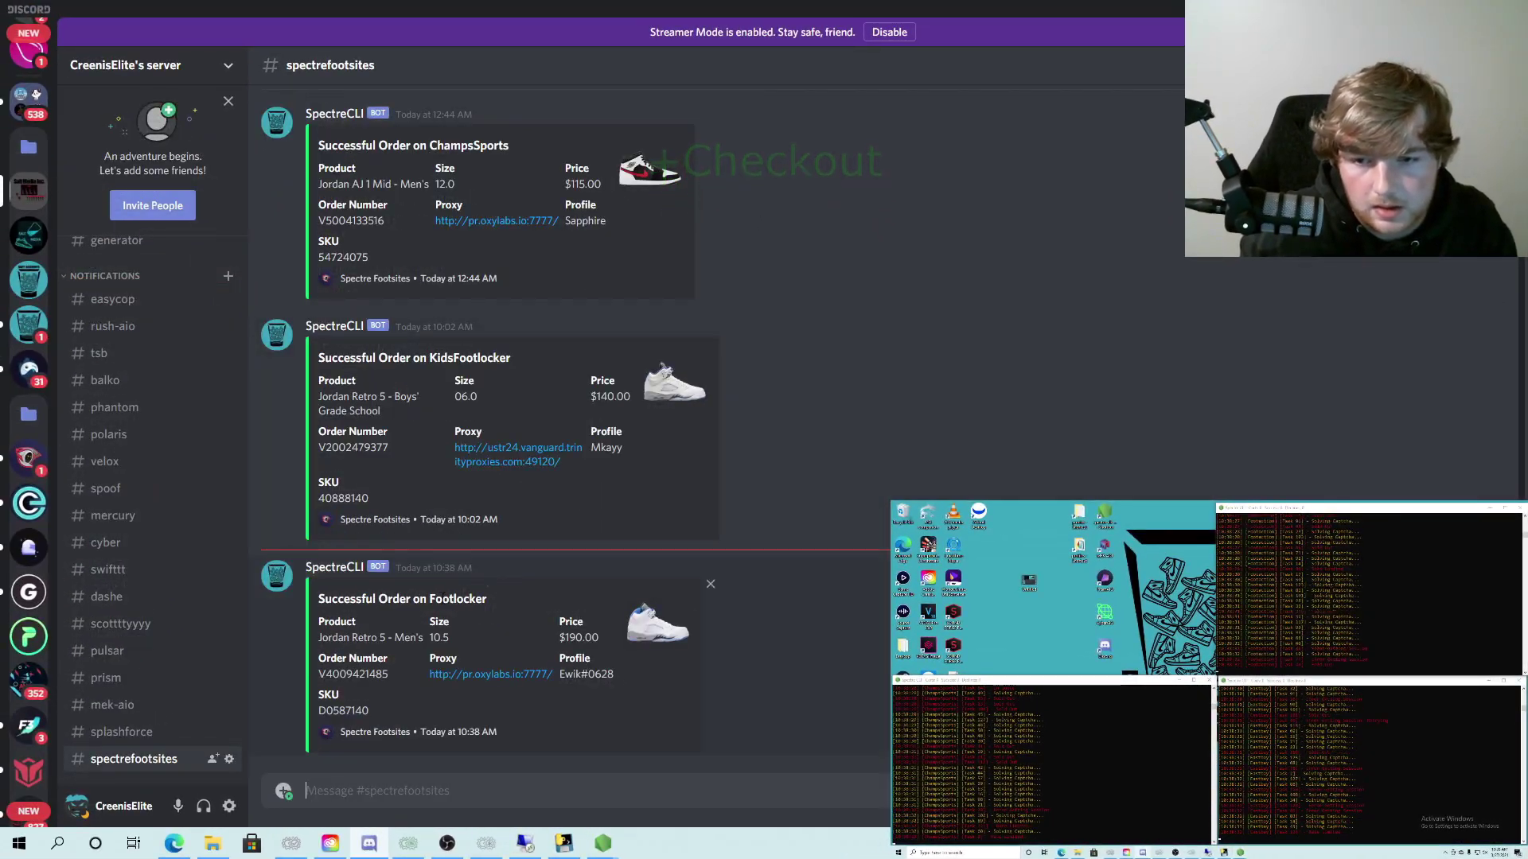
click(28, 457)
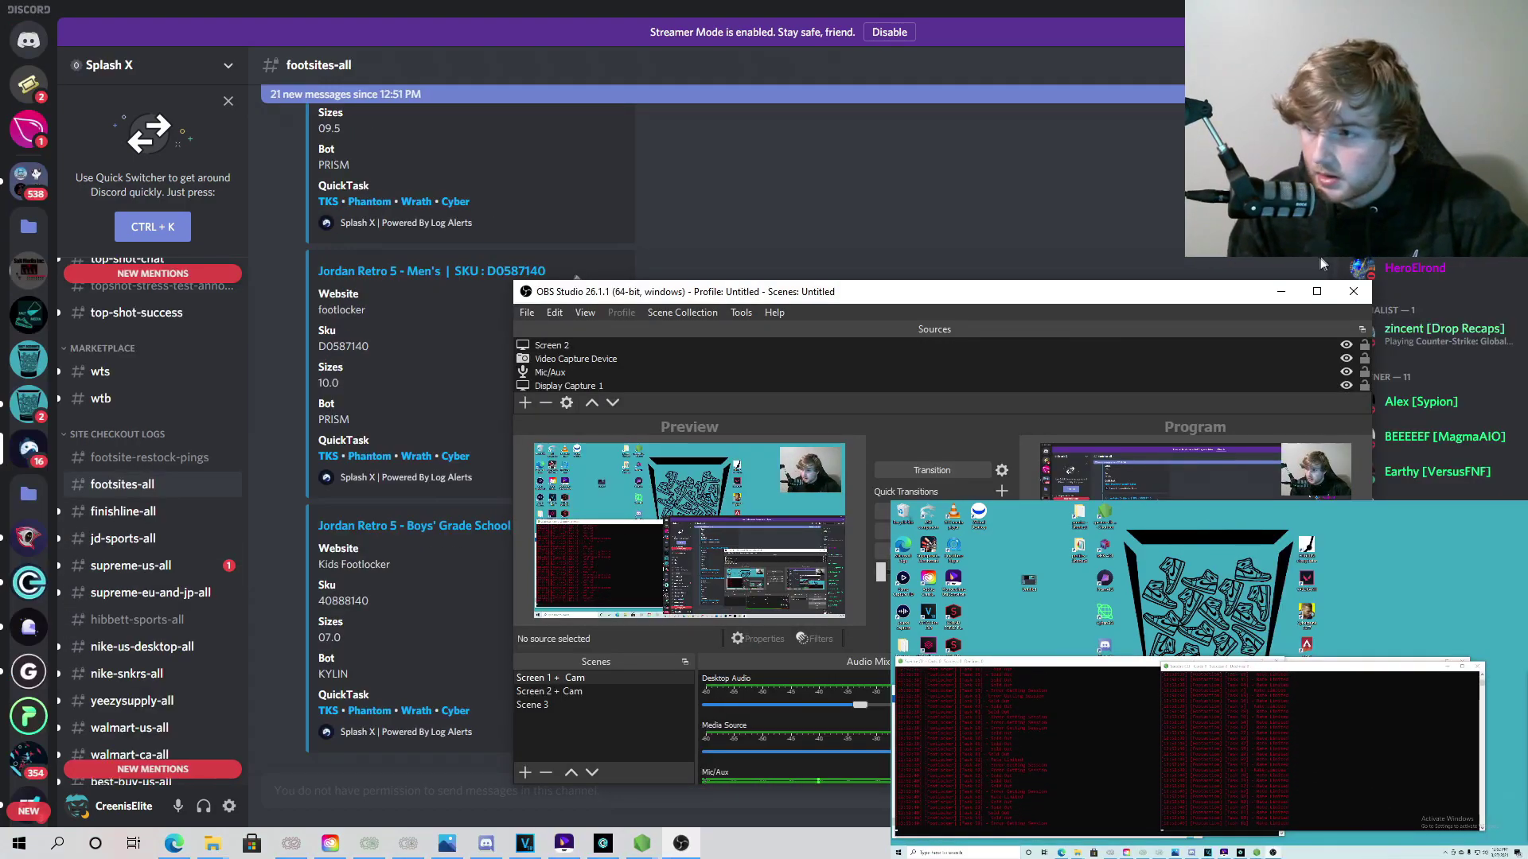
- Minimise OBS Studio, launch another Spectre CLI instance and place its window above the running task windows
click(1281, 291)
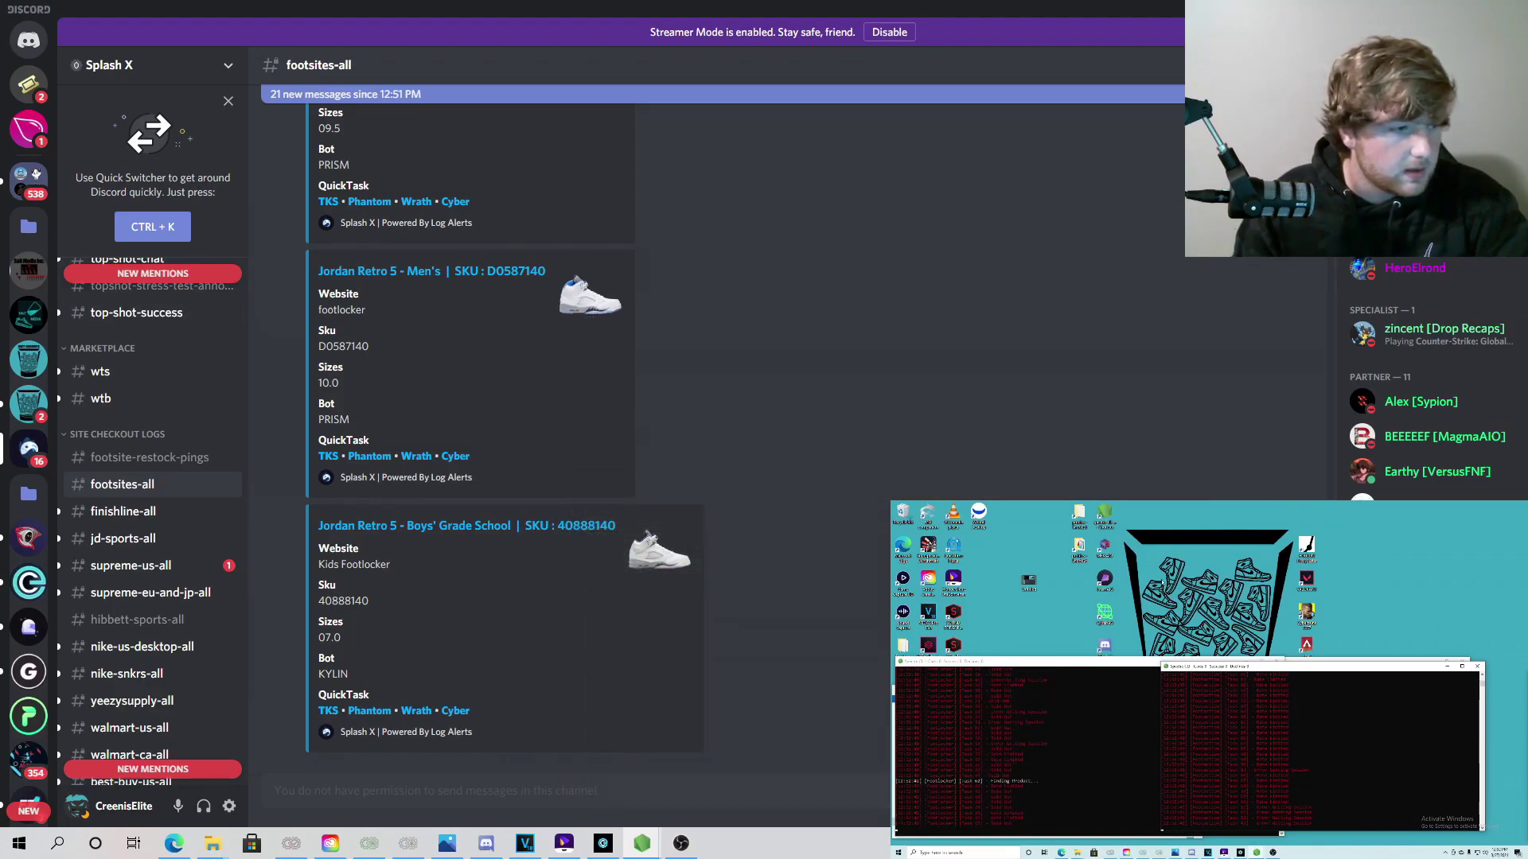
double_click(1108, 517)
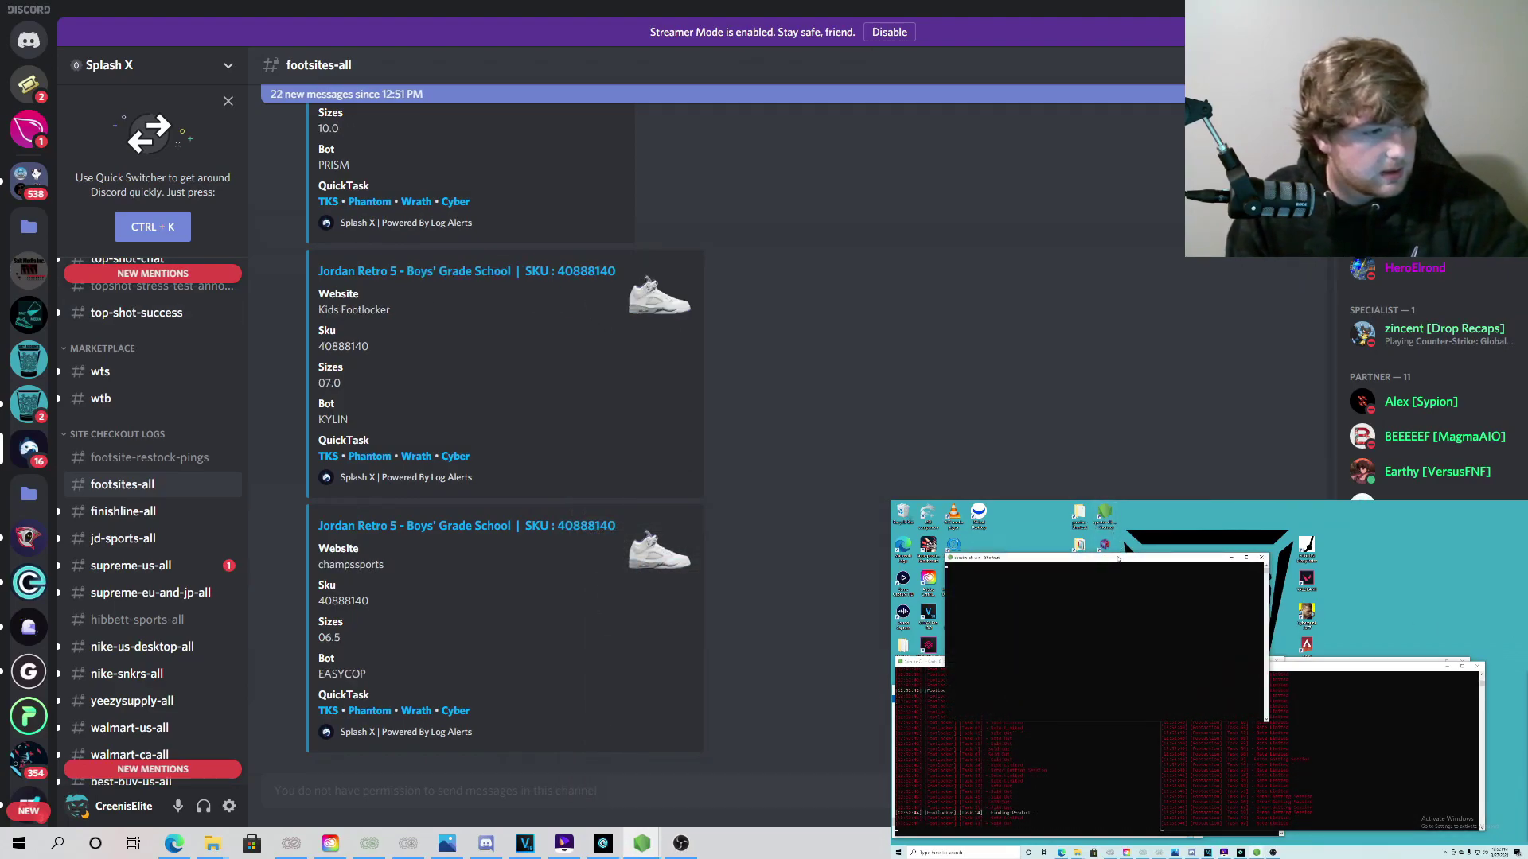
drag(1088, 556, 1060, 522)
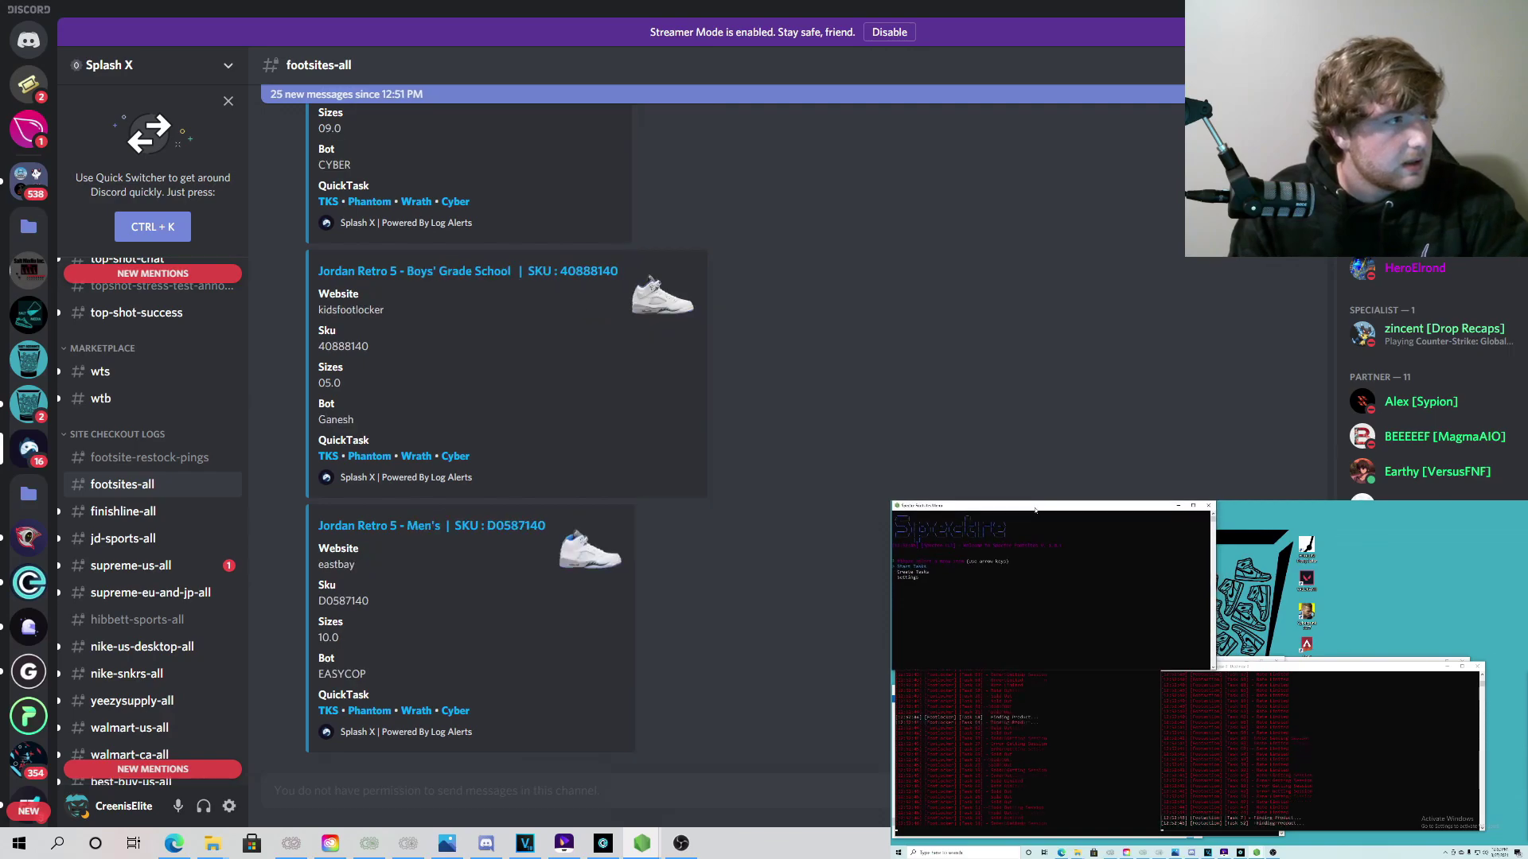